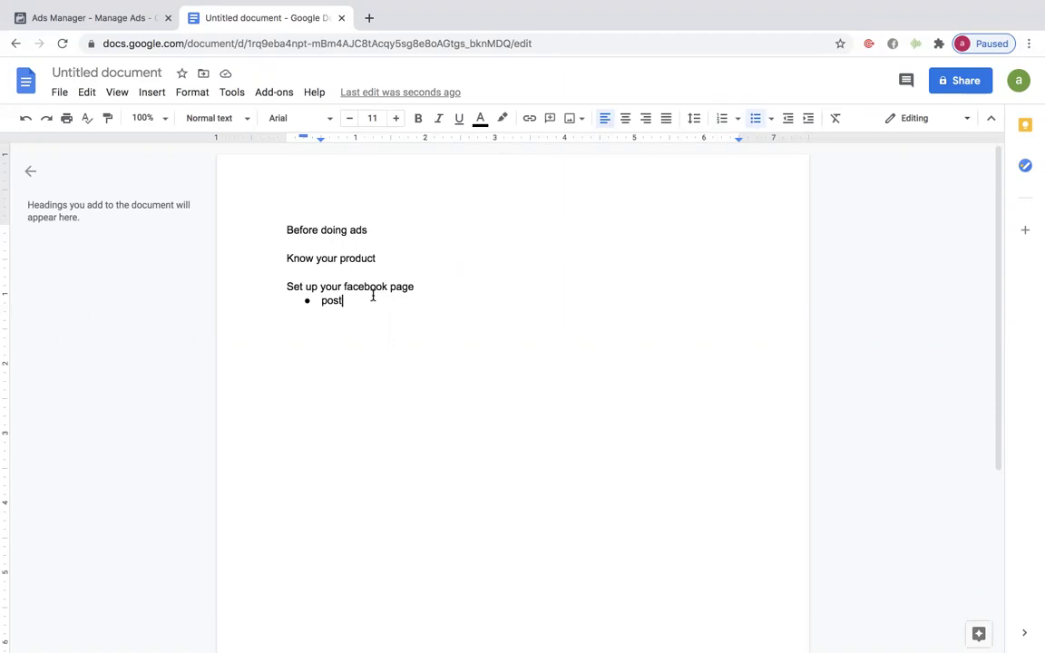
Step: Complete the first bullet under "Set up your facebook page" as "Post high quality picture" and add bullets "Videos" and "5+ posts"
type("hig")
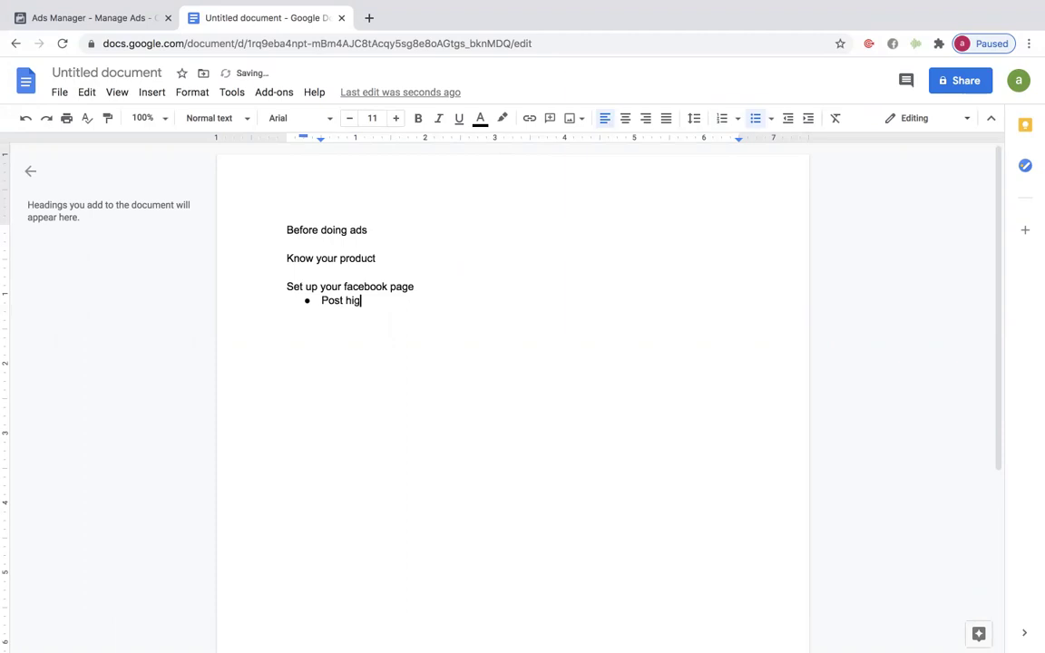
type("h quality picture")
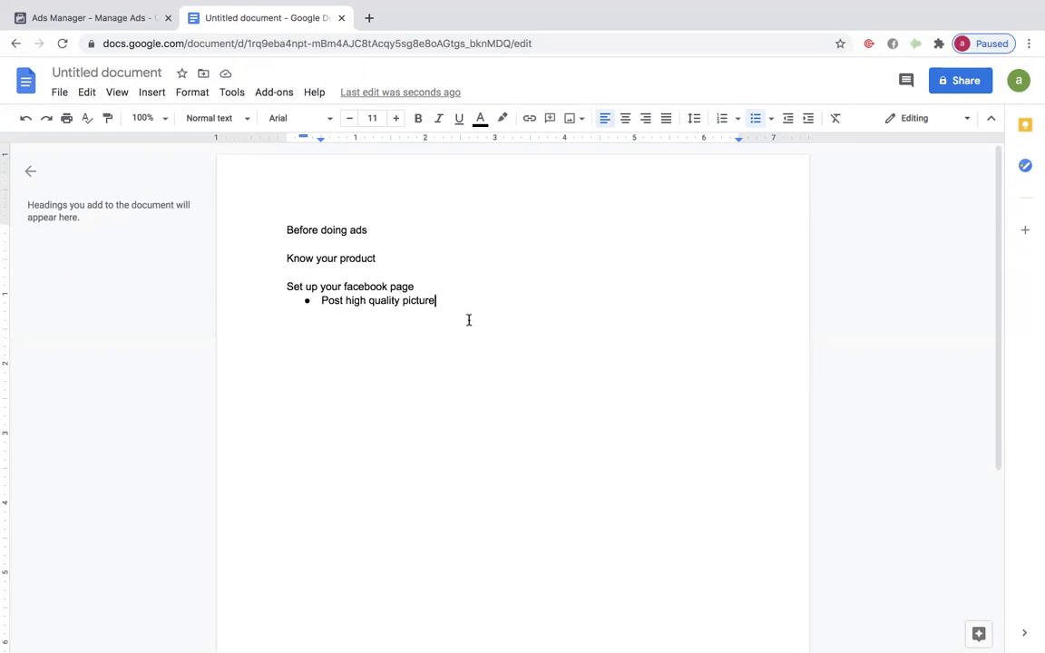
key("Return")
type("videos")
key("Return")
type("5")
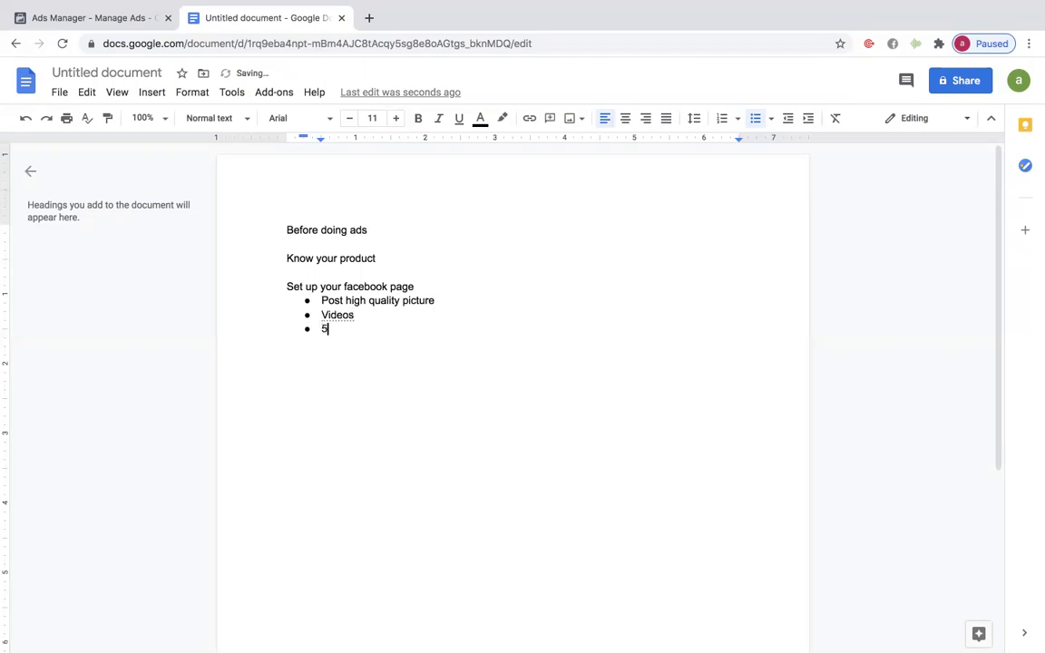
type("+ posyt")
key("BackSpace")
key("BackSpace")
type("ts")
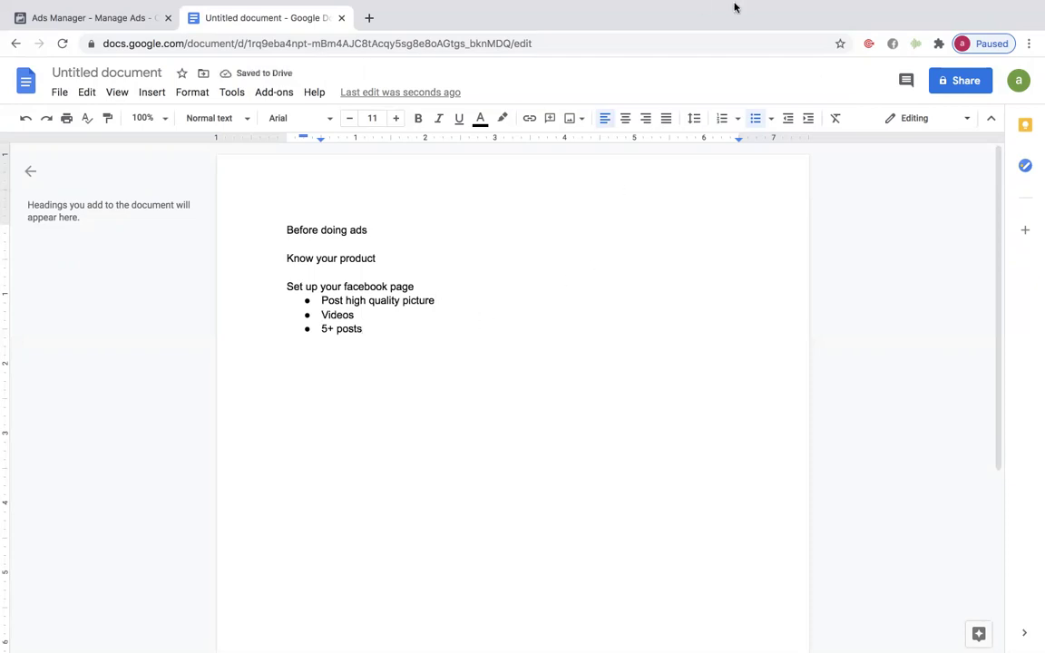
Step: Add the bullet "Find someone to use the product, post that" below "5+ posts"
mouse_move(735, 7)
key("Return")
type("Find somoene")
key("BackSpace")
key("BackSpace")
key("BackSpace")
type("one ")
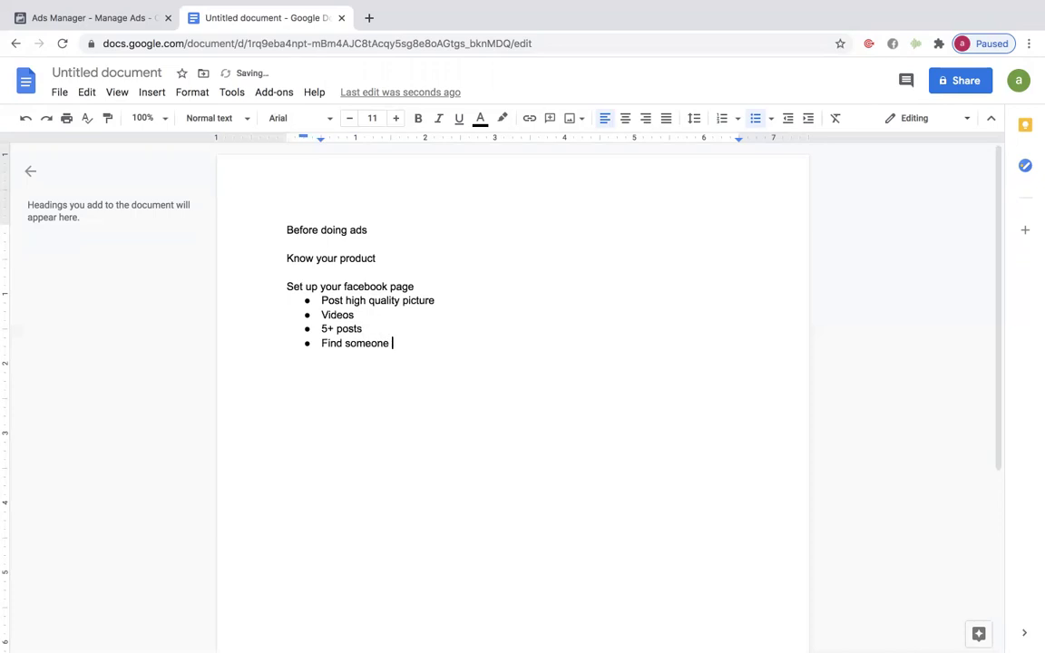
type("to use the product")
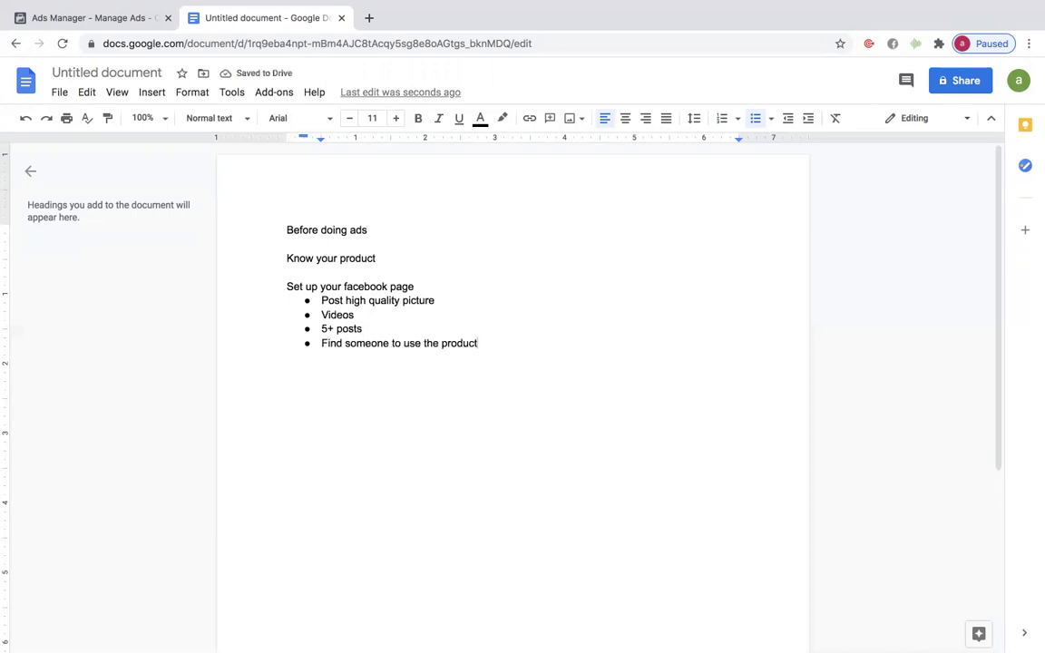
type(", post that")
Step: End the bulleted list and write the line "Set up facebook pixel" below it, separated by a blank line
key("Return")
key("Return")
key("Return")
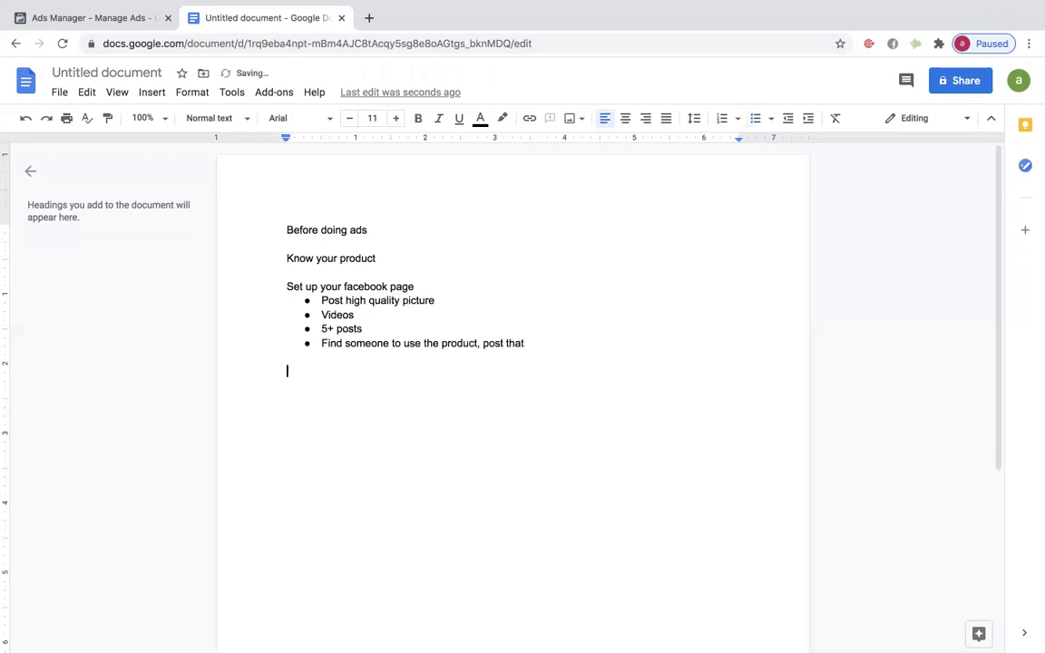
type("Set up facebook pixel")
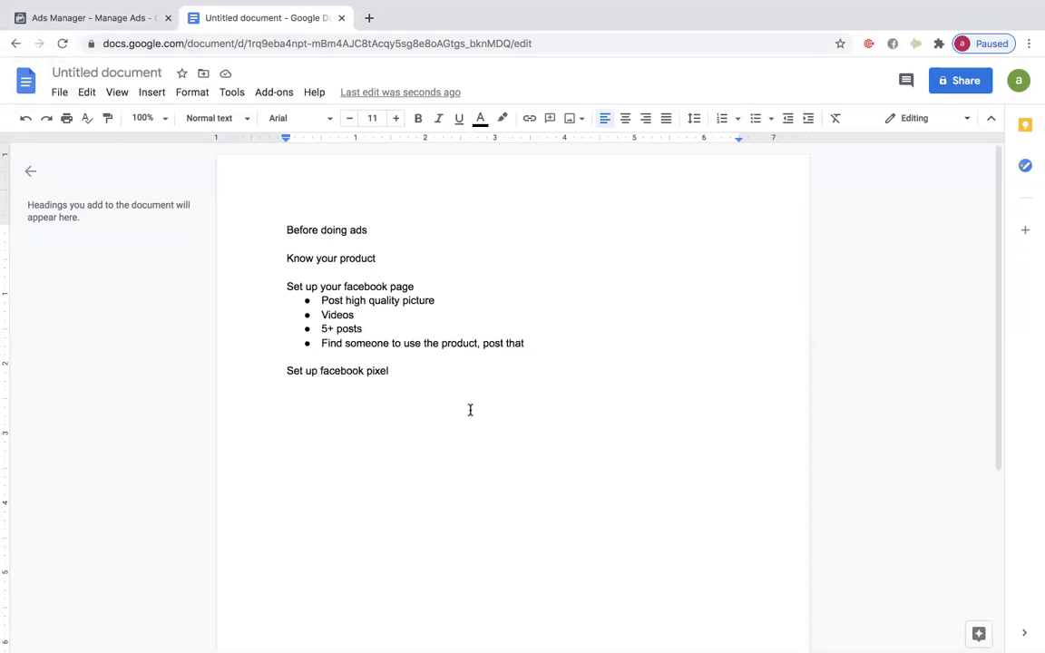
Step: Start a bulleted list under "Set up facebook pixel" with "Track everything your audiences like, do, family and friend, location"
mouse_move(510, 8)
key("Return")
left_click(752, 120)
type("tra")
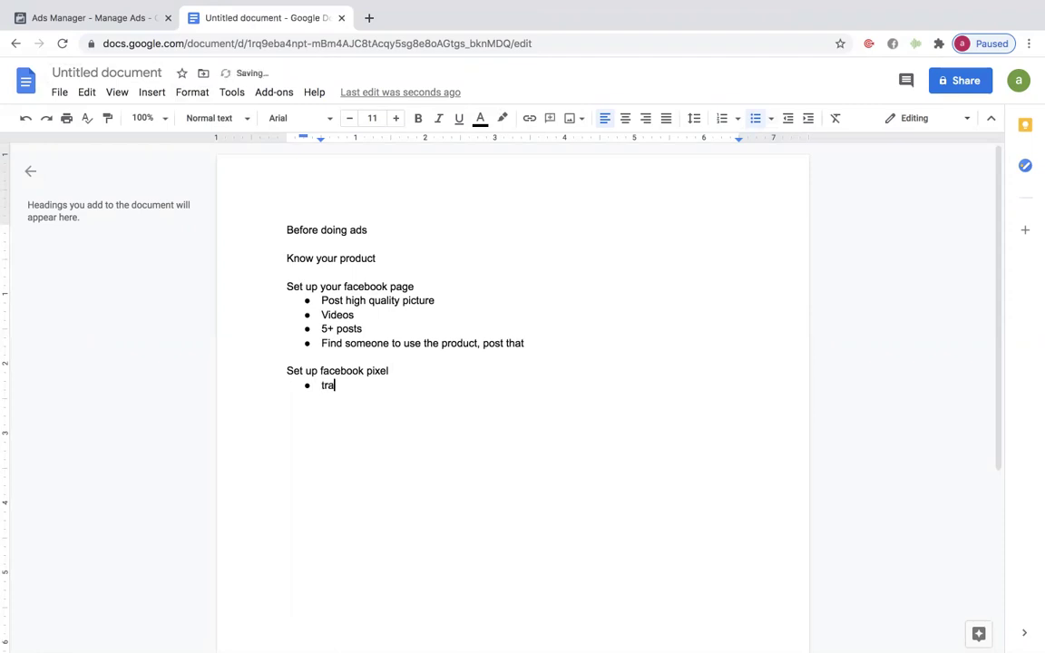
type("ck everything your ad")
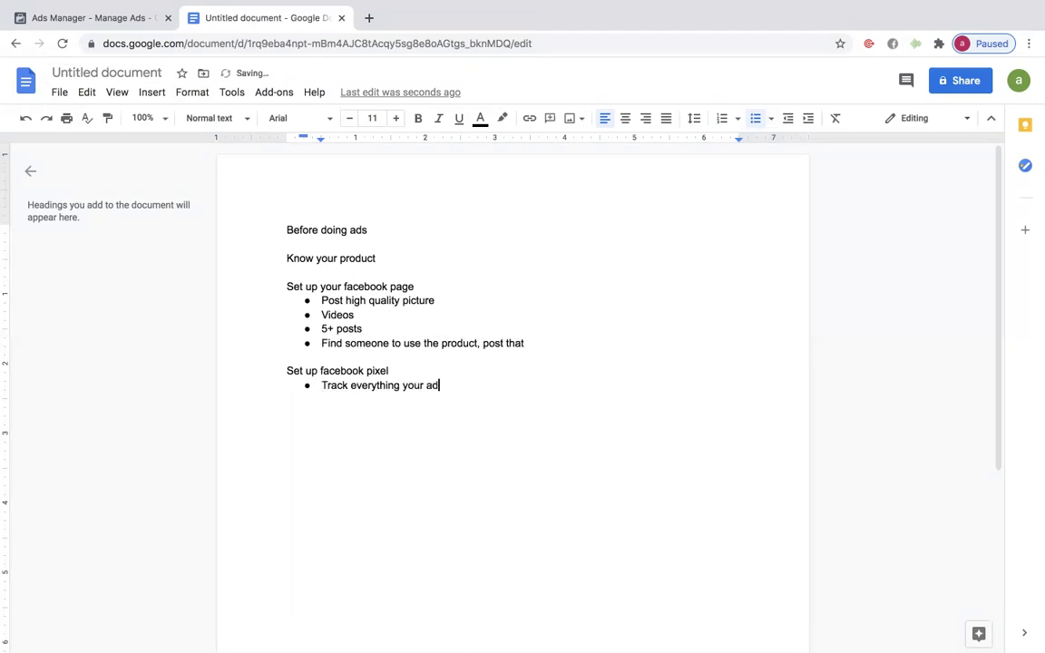
key("BackSpace")
type("udiences like, doe")
key("BackSpace")
type(", ")
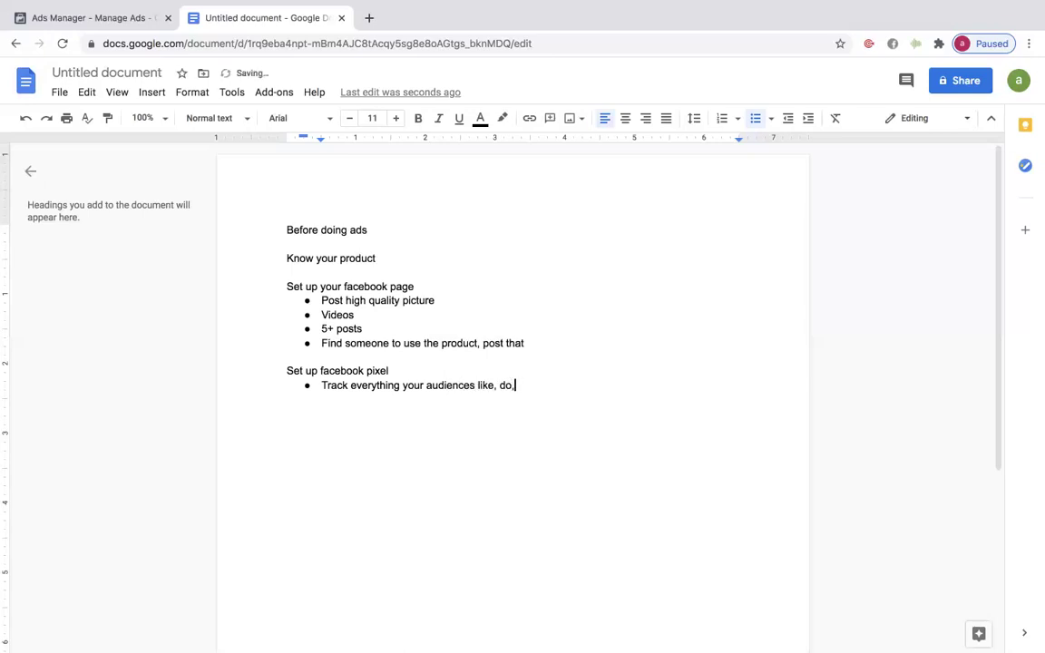
type("family and f")
type("rie")
key("BackSpace")
type("iend, location")
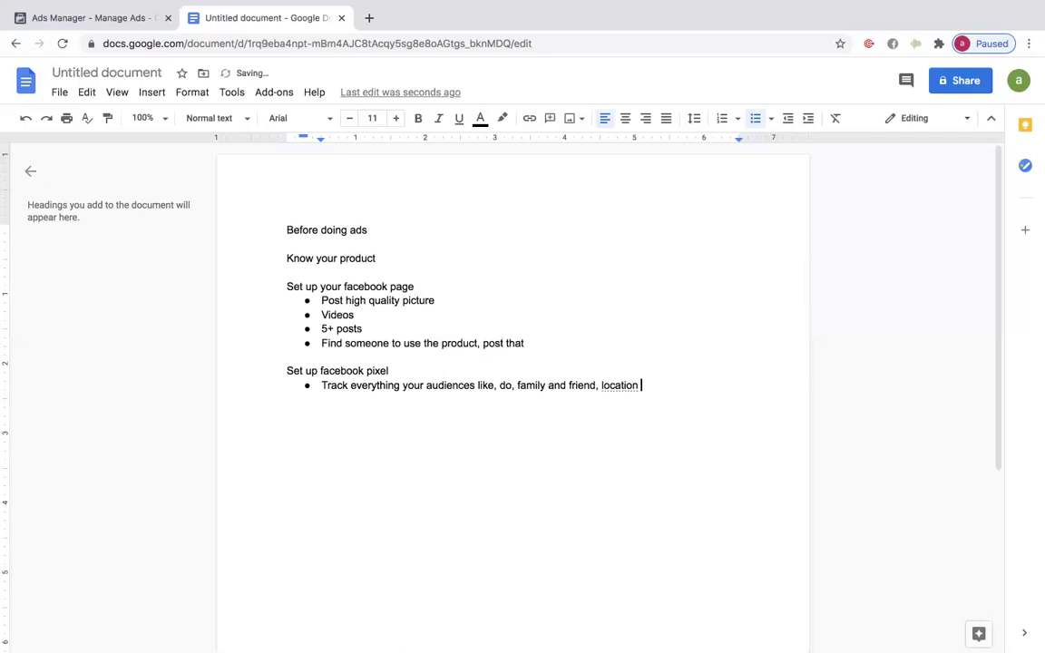
Step: Add the bullet "How long they looked at your ad" to the facebook pixel list
key("Return")
type("howw")
key("BackSpace")
type("long they looked at your")
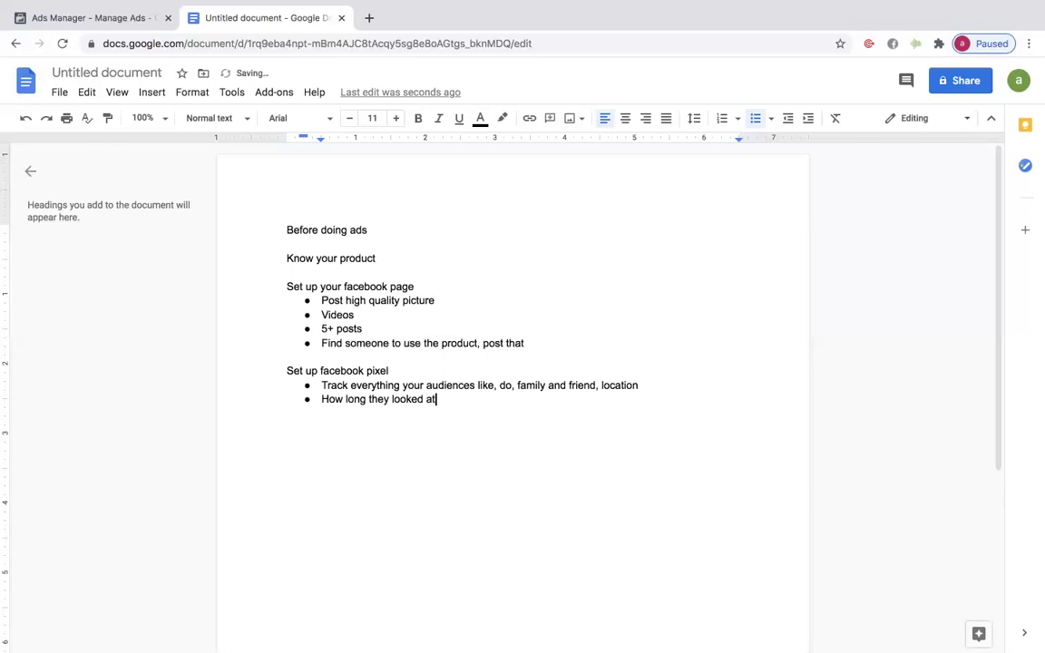
type(" ad")
Step: Add the bullet "Where they click, how long it takes etc." to the facebook pixel list
key("Return")
type("h")
key("BackSpace")
type("where they ")
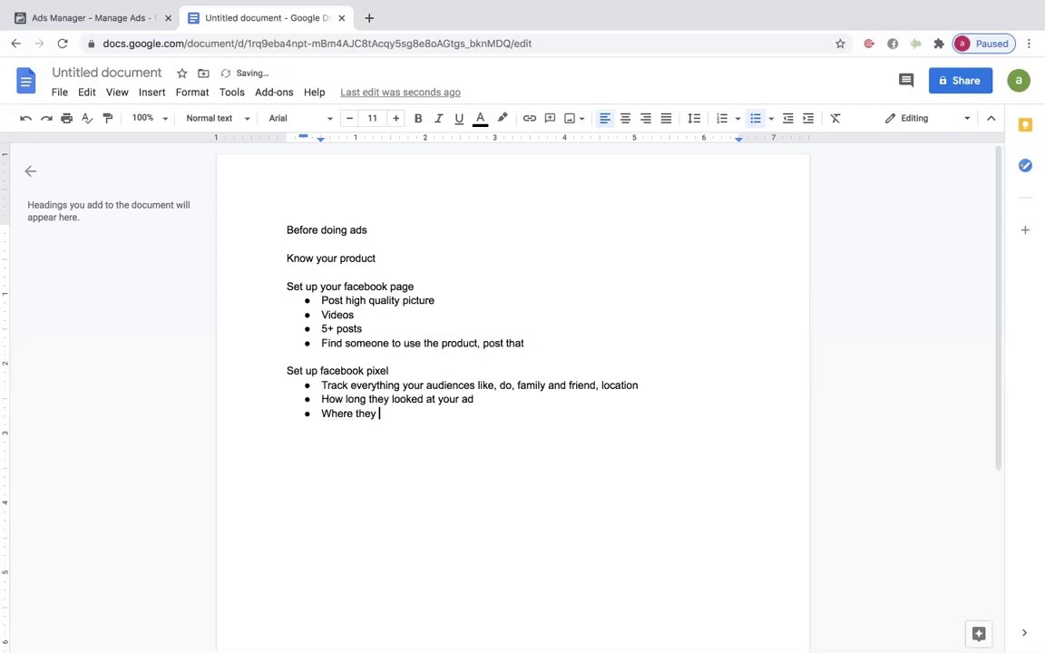
type("click, how long it tak")
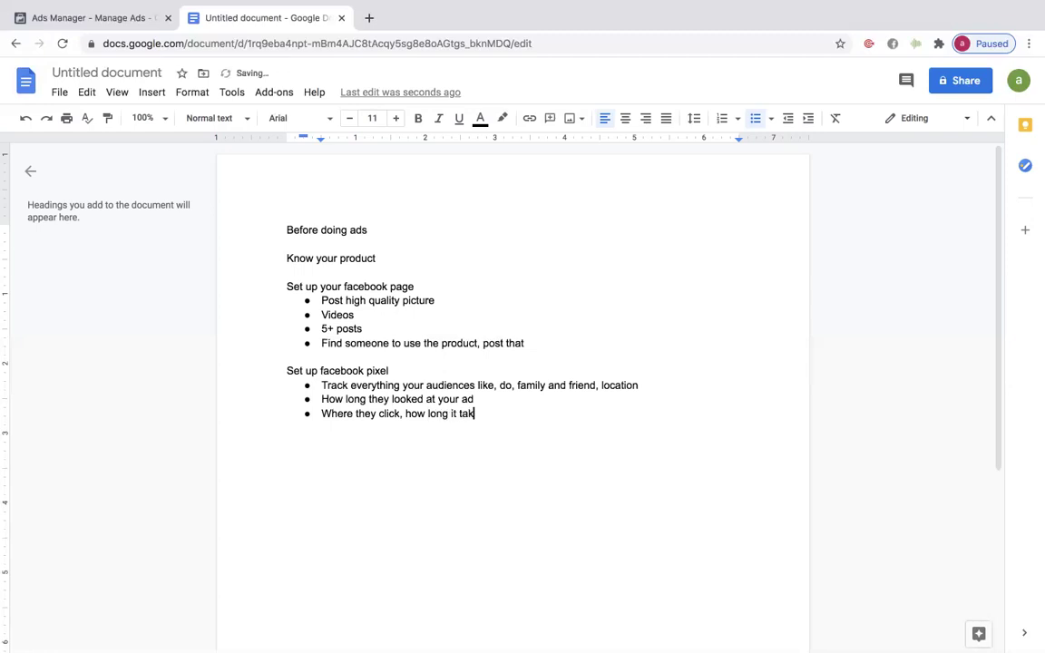
type("es etc.")
Step: Add the bullet "All important to create Look Alike Audiences" to the facebook pixel list
key("Return")
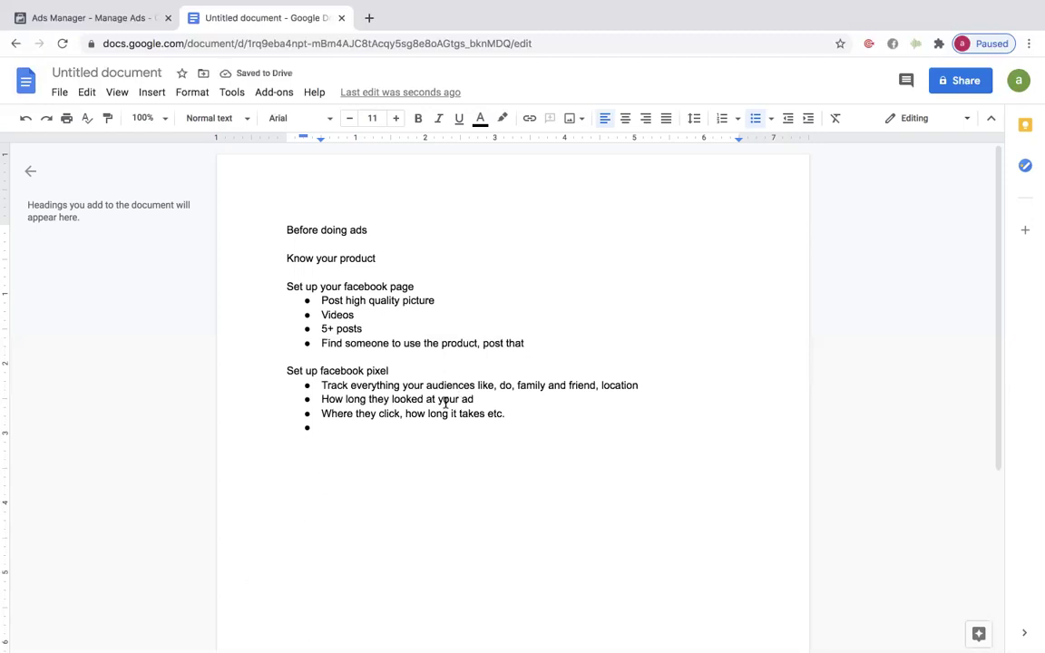
type("all im")
type("portant")
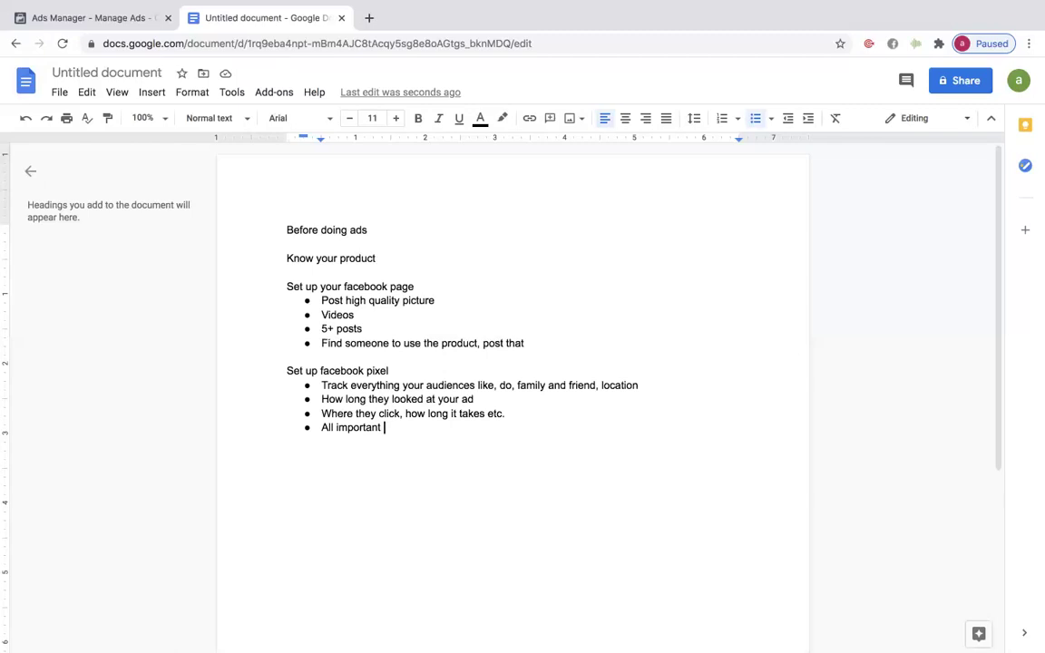
type("to creatre Look Alike Au")
type("di")
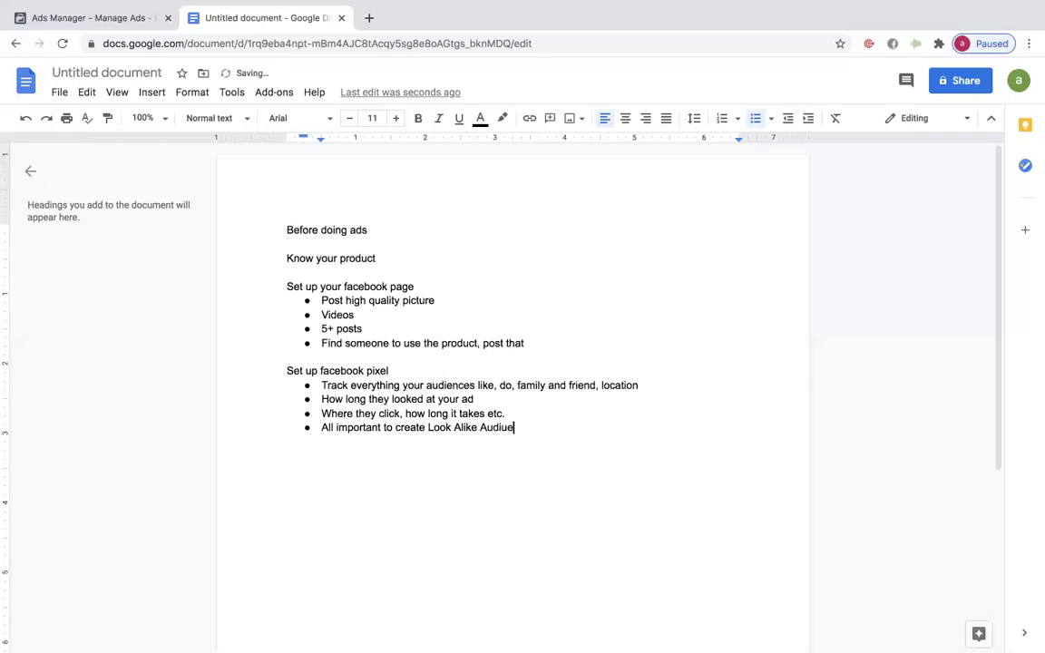
type("ences")
Step: Add the bullet "LINKED TO YOUR AD ACCOUNT FROM FB TO SHOPIFY" in capitals to the facebook pixel list
key("Return")
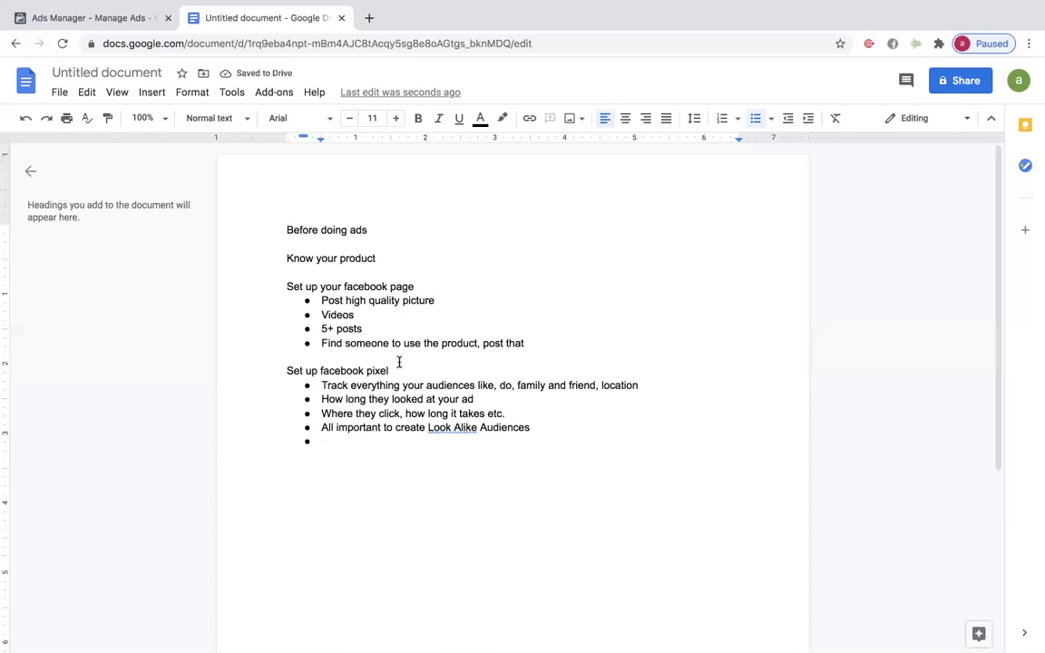
type("LINKED TO YOUR AD ACCOUNT FROM FB TO S")
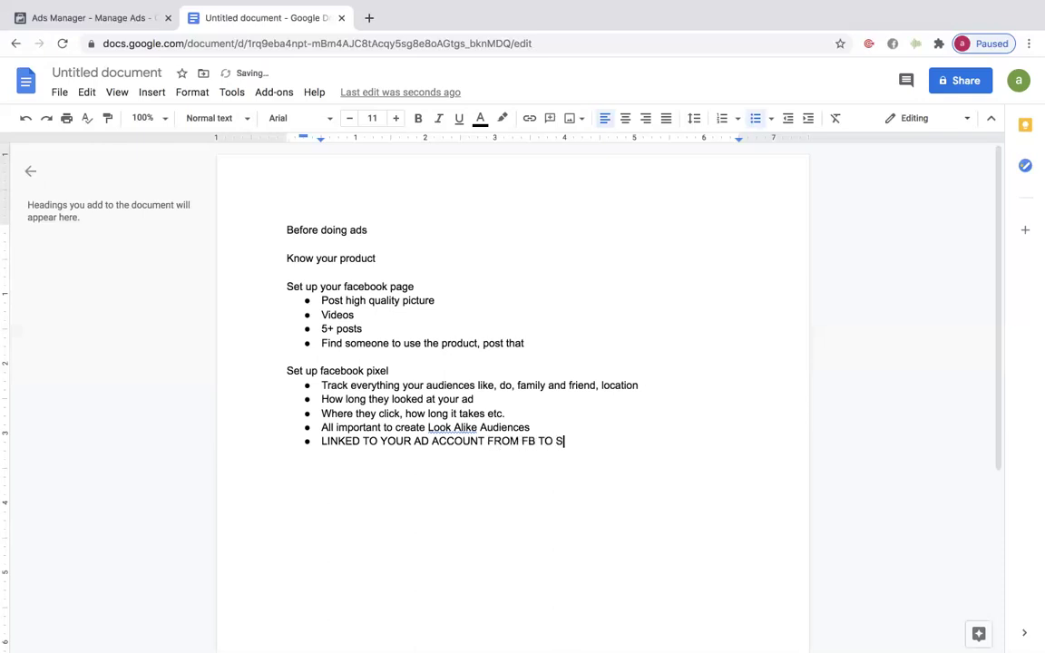
type("HOPI")
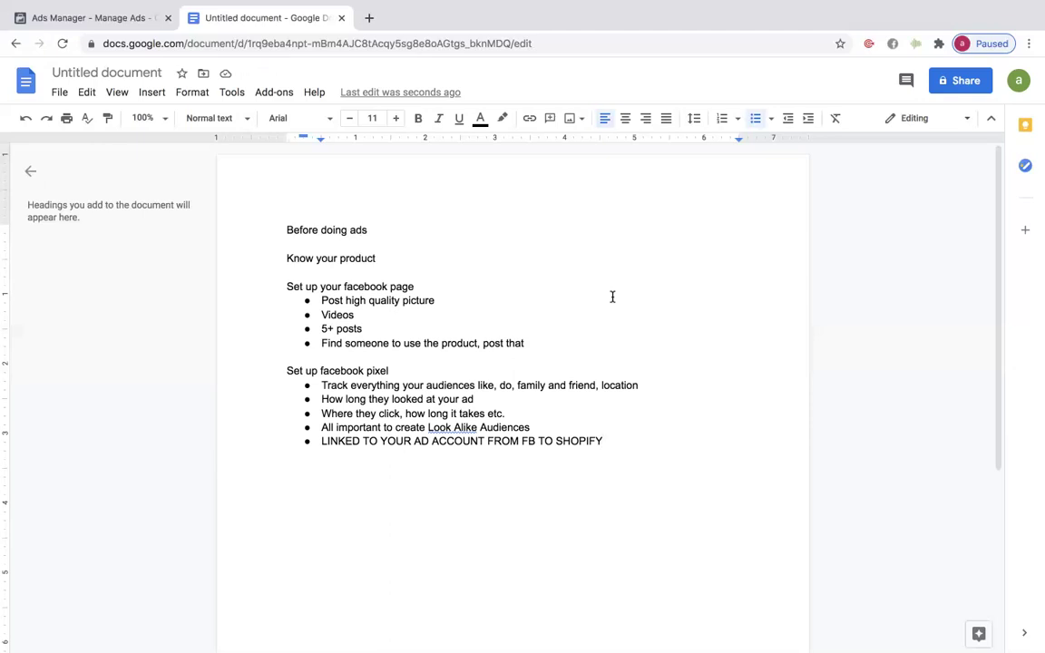
Step: Nest the sub-bullets "Youtube" and "Filter videos by posted within last 30 days or year" under the Shopify bullet
key("Return")
key("Tab")
type("youtube")
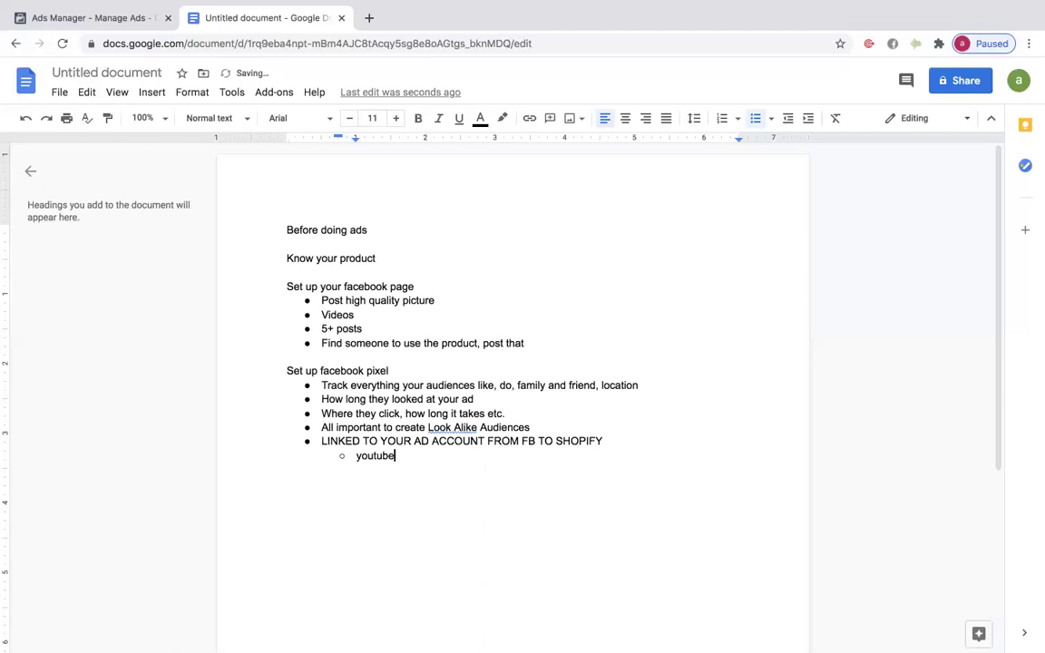
key("Return")
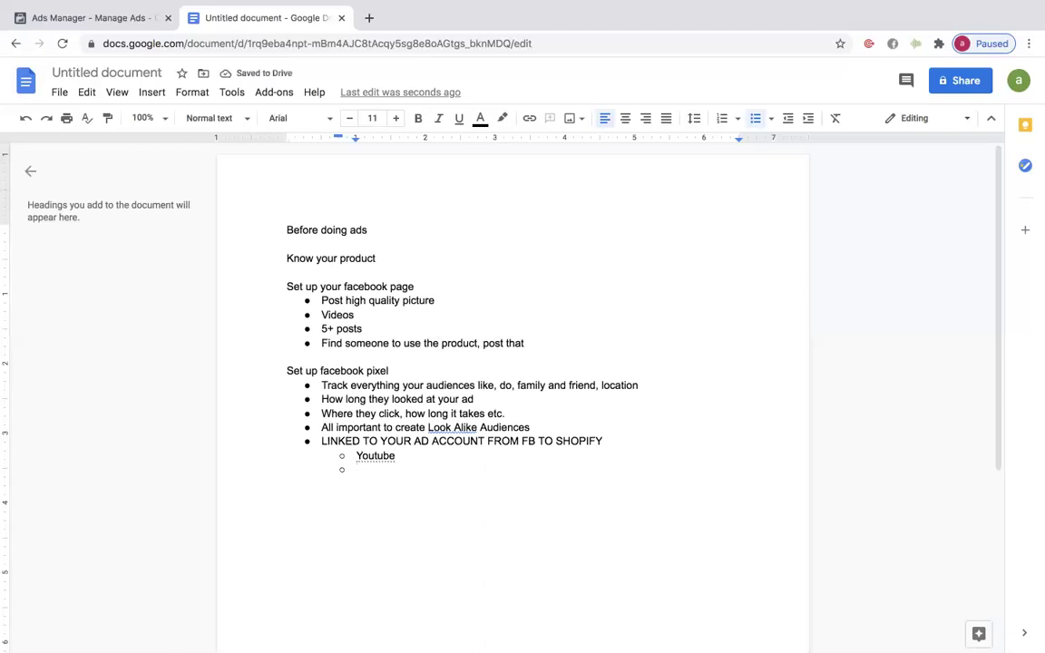
type("filter")
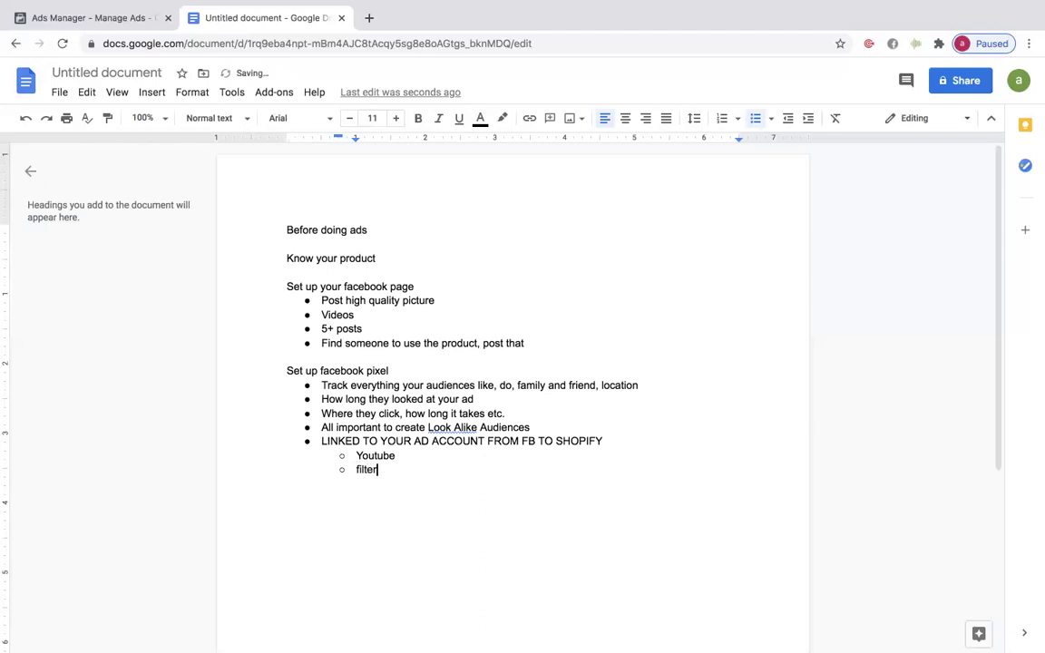
type(" videos by posted within ")
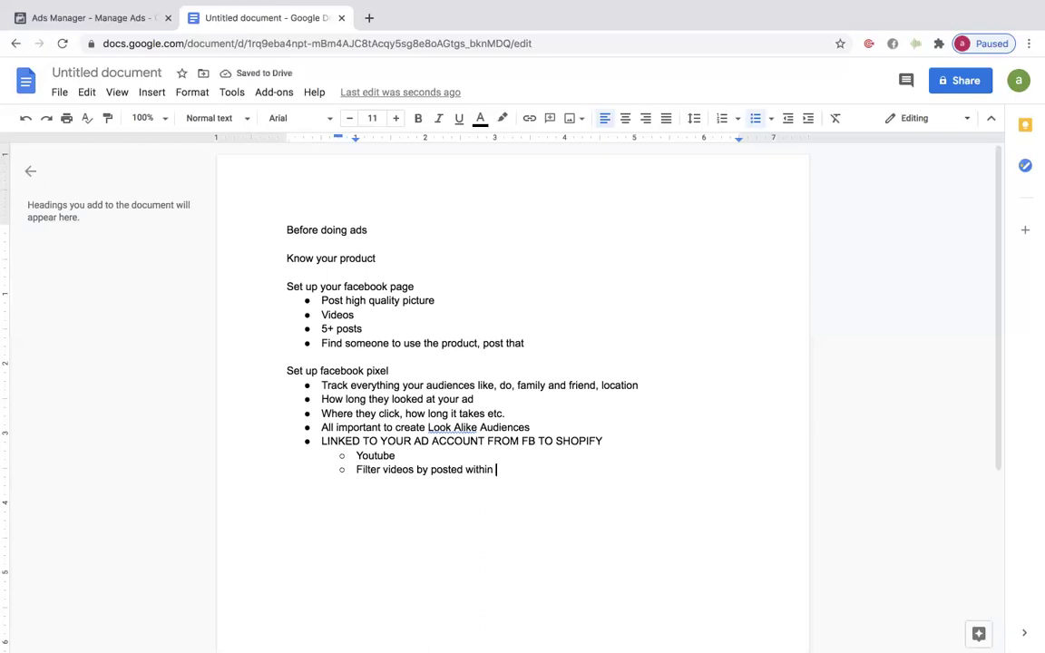
type("last 30 days or yea")
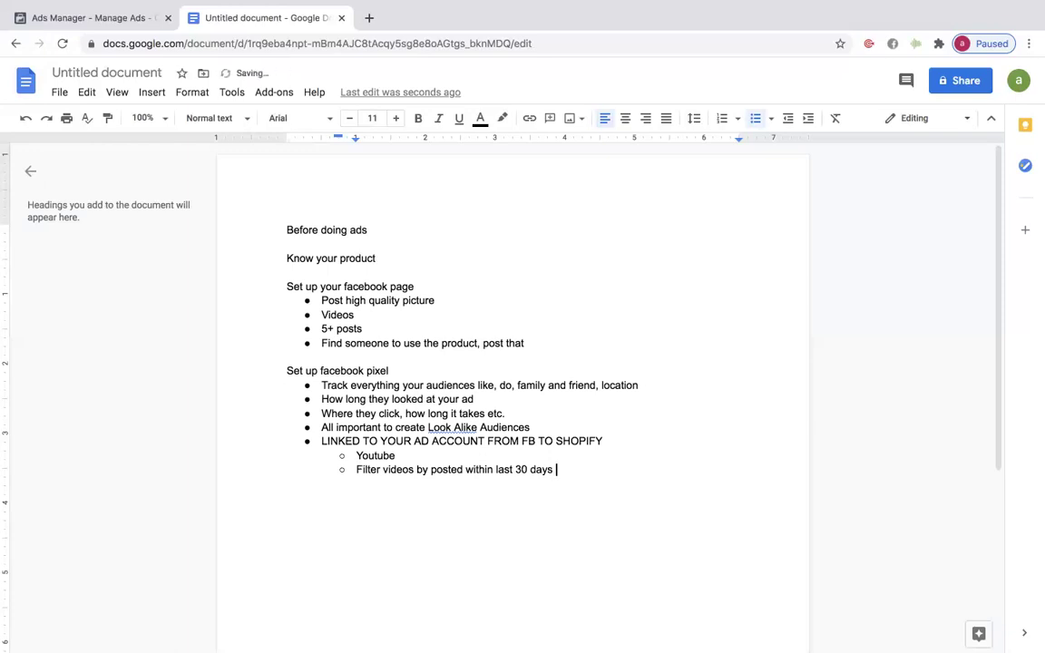
type("r")
left_click_drag(487, 470, 569, 470)
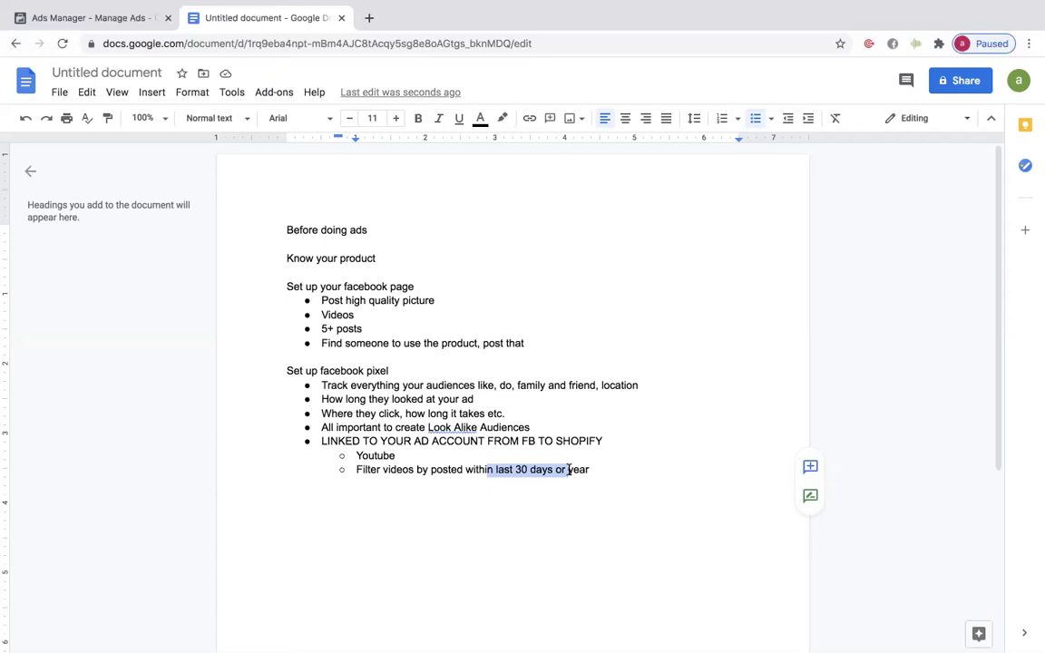
left_click(614, 478)
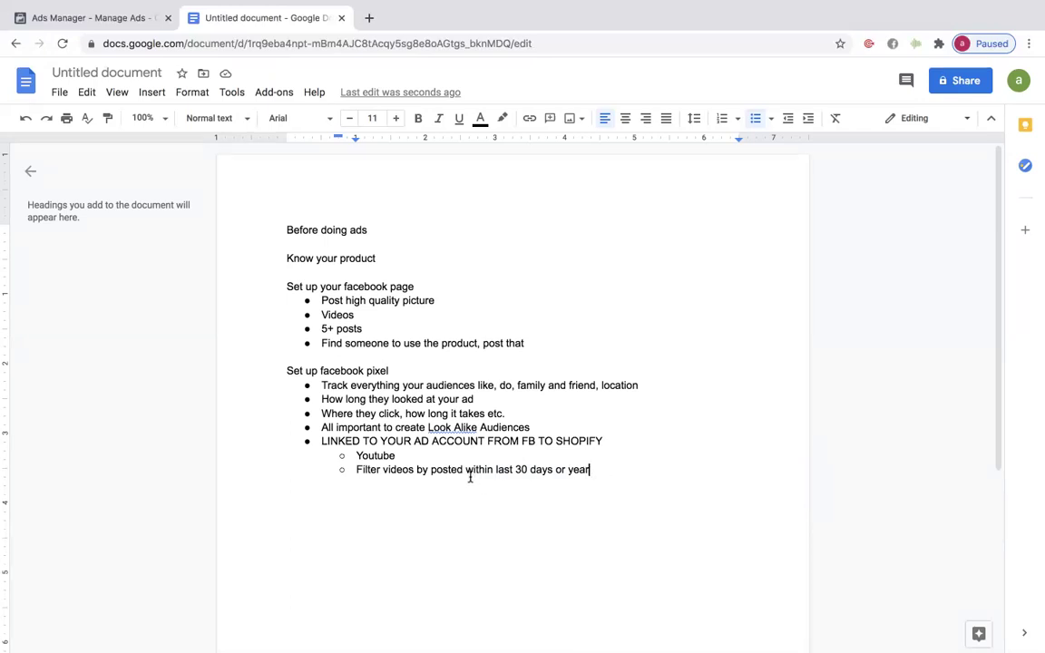
left_click_drag(401, 469, 338, 473)
left_click(429, 469)
left_click_drag(606, 469, 626, 478)
Step: End the nested list after the "Filter videos" sub-bullet and leave a blank line below it
key("Return")
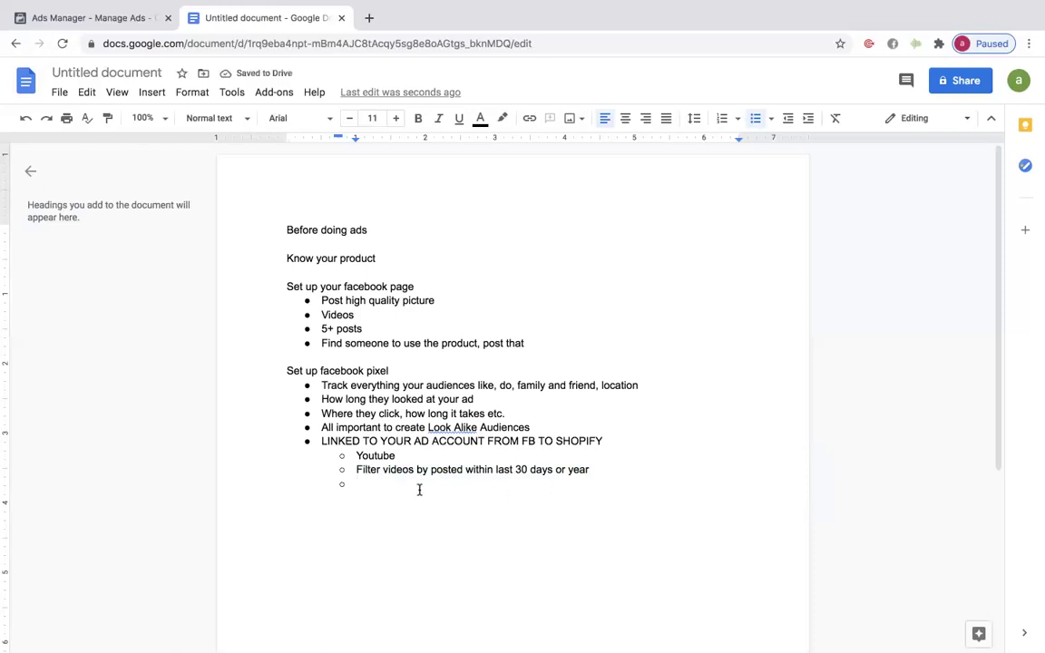
left_click_drag(317, 447, 608, 453)
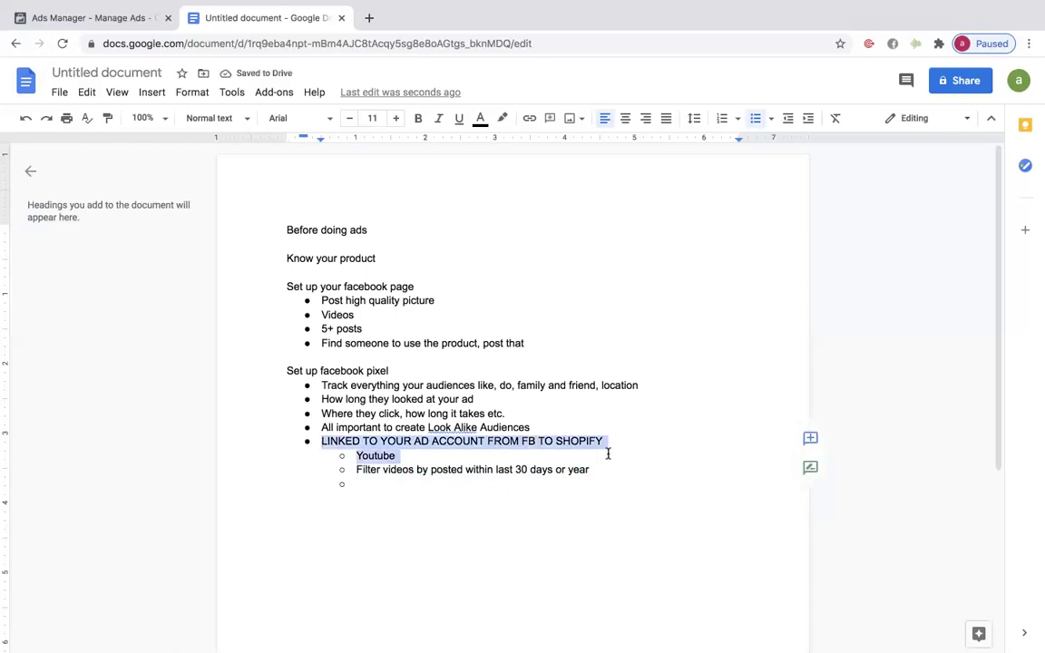
left_click(429, 487)
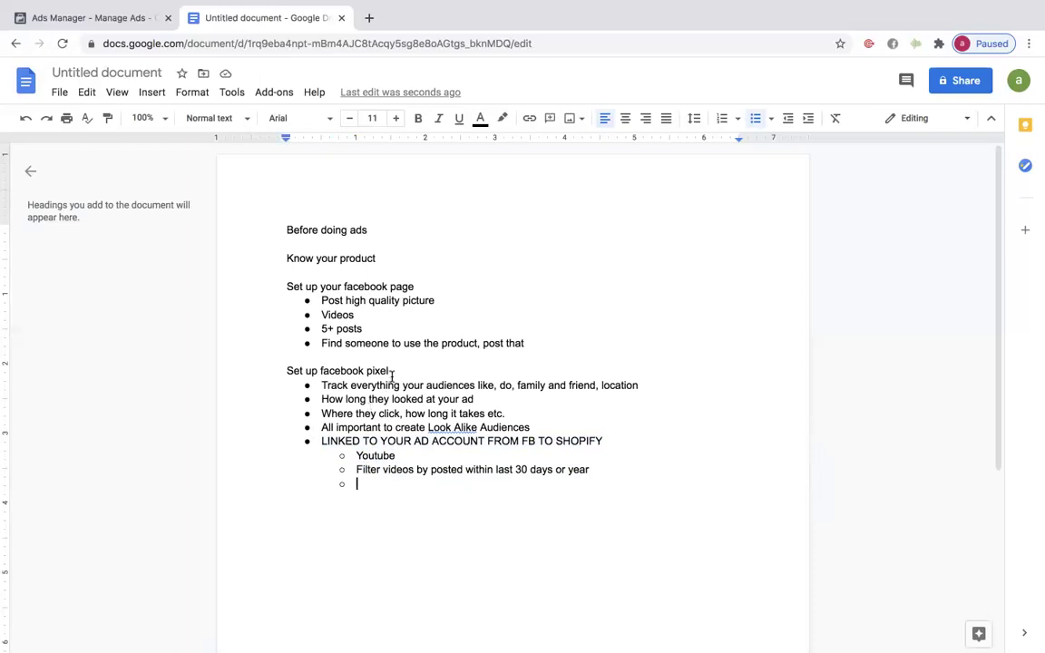
left_click_drag(392, 372, 256, 371)
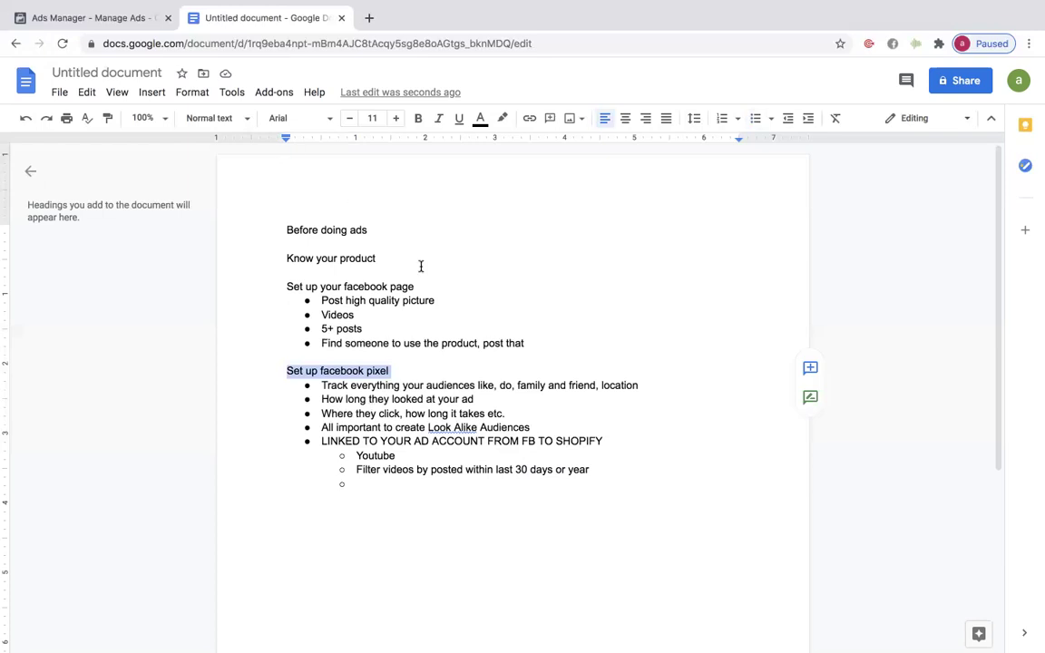
left_click(372, 517)
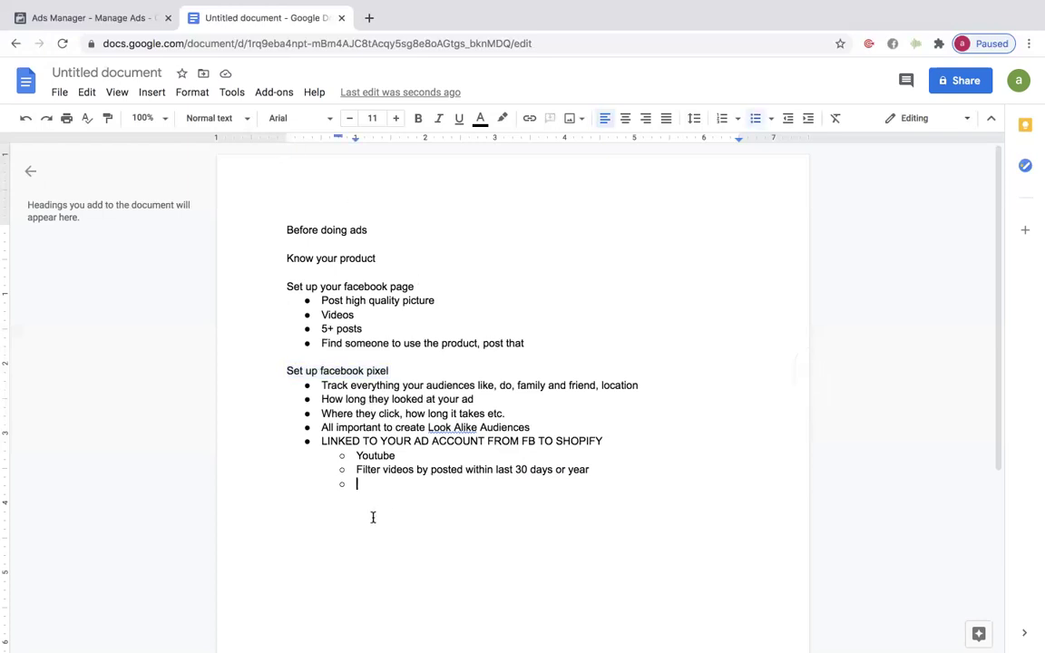
key("BackSpace")
key("Return")
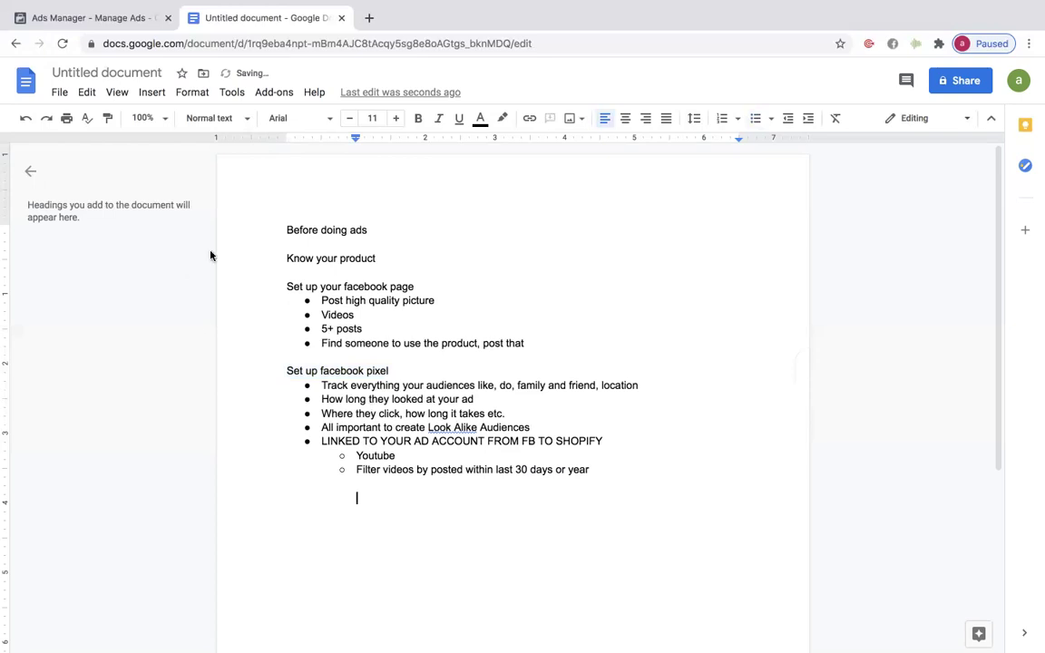
left_click(287, 243)
left_click(730, 508, "shift")
left_click(585, 447)
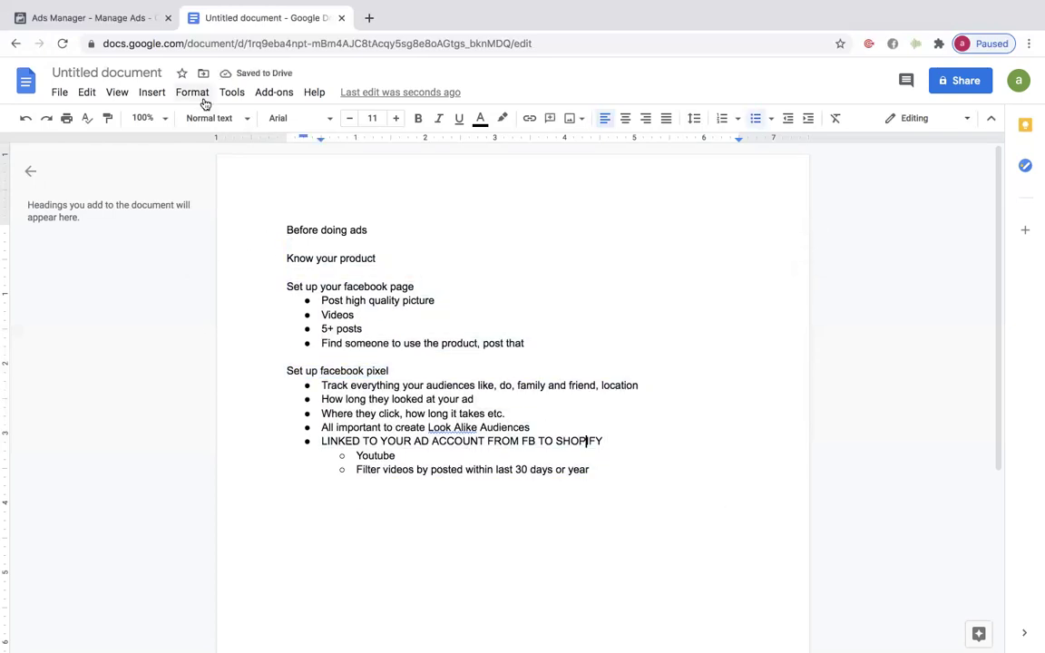
Step: Search the web for "facebook ads manager" in a new tab
left_click(368, 18)
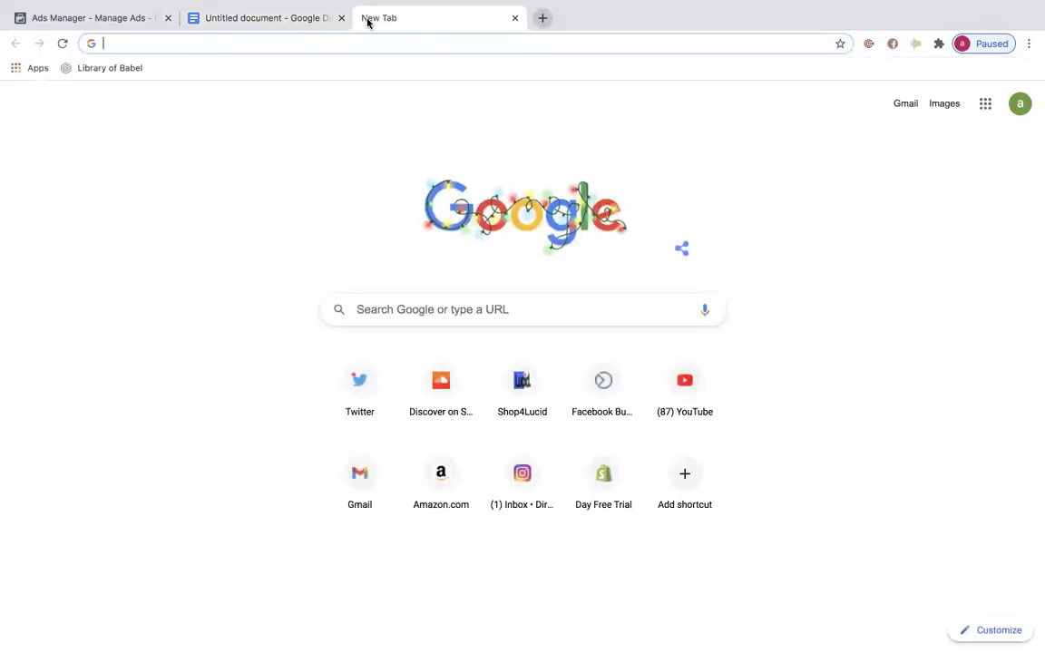
type("facebook")
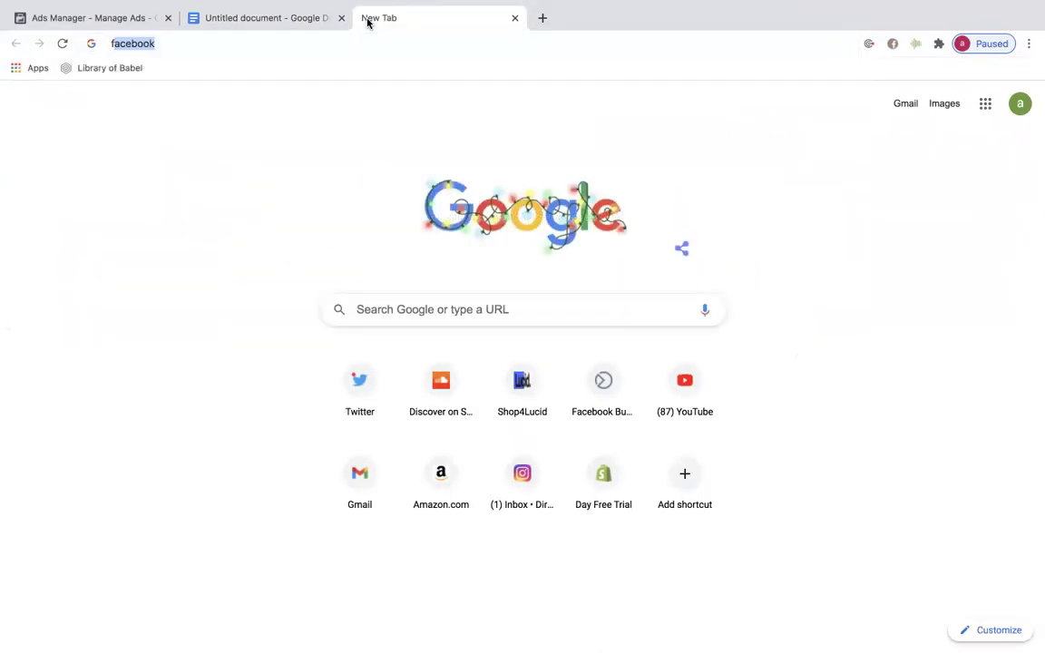
type("facebook ad")
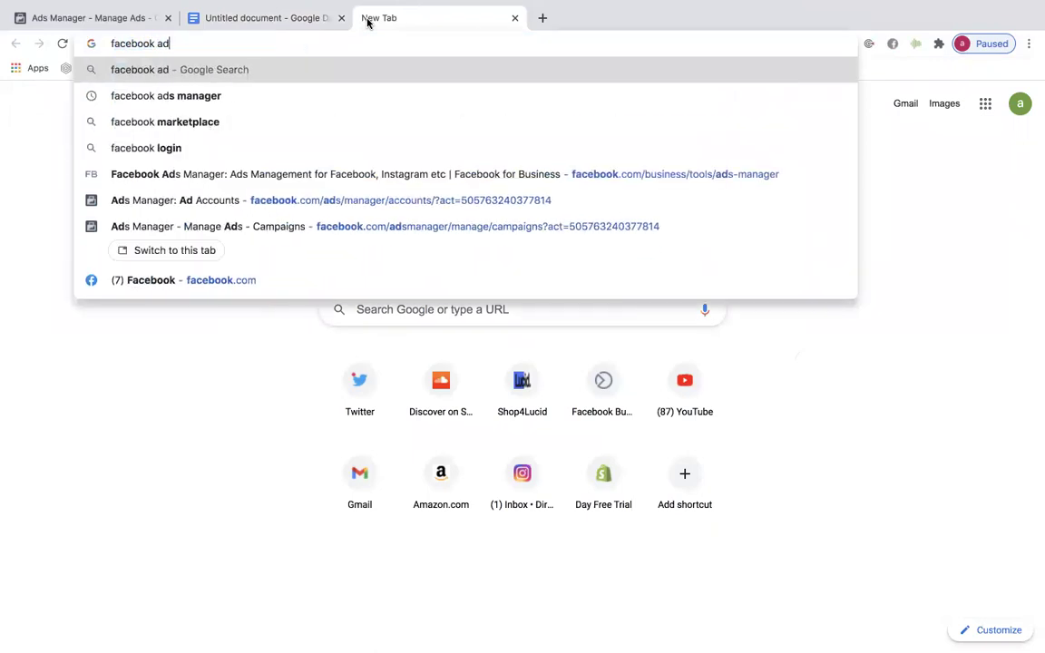
type("s manager]")
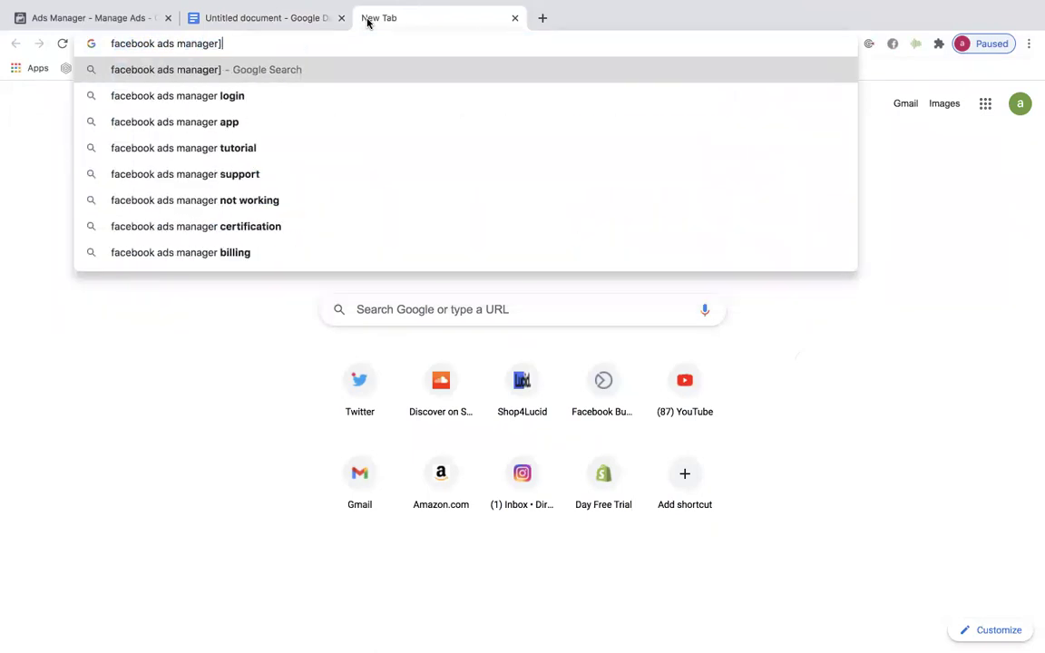
key("BackSpace")
key("Return")
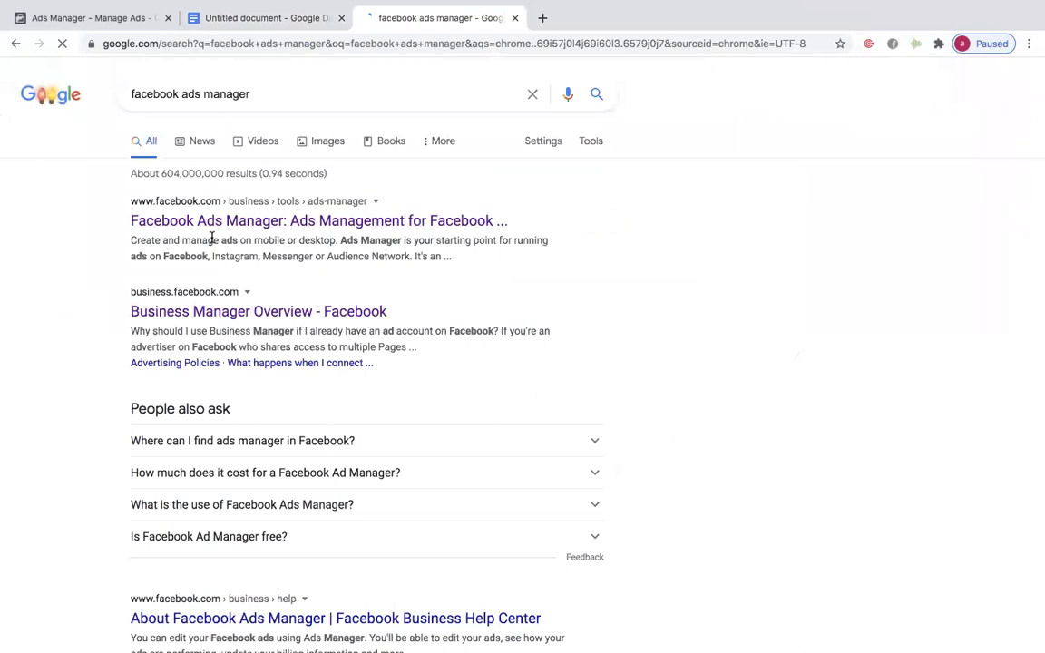
Step: Open the Facebook Ads Manager result and go on to the ad accounts list
mouse_move(496, 18)
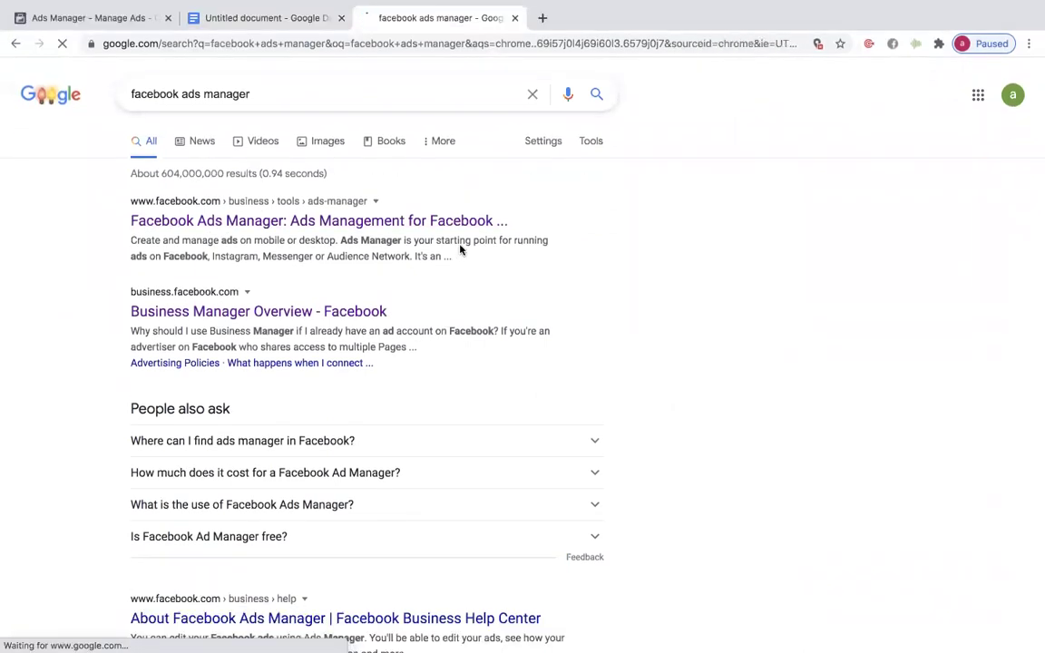
left_click(393, 227)
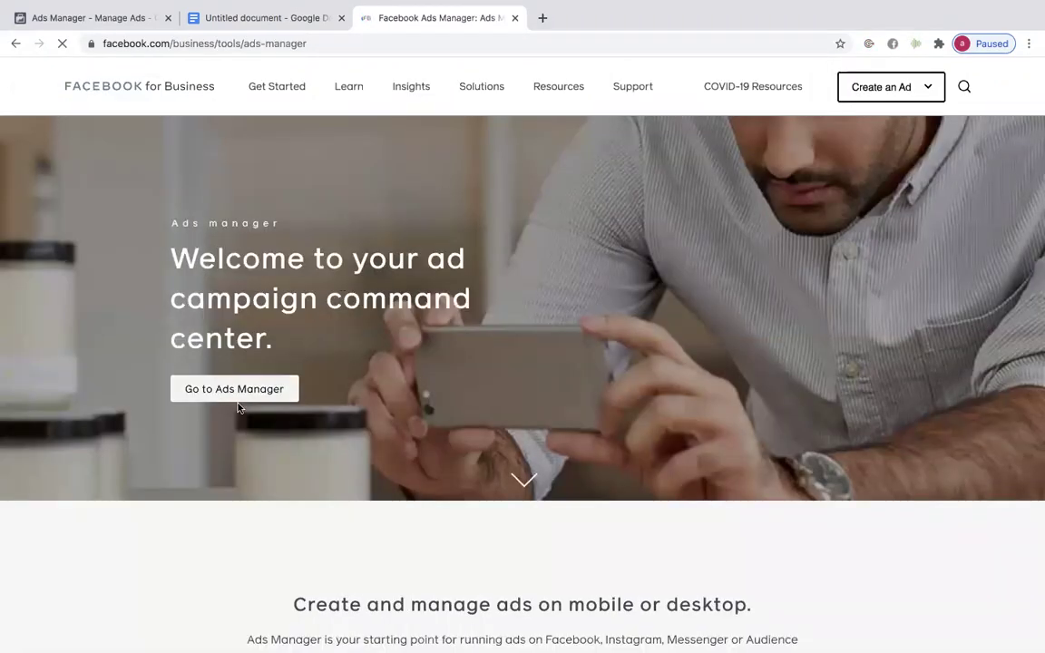
left_click(243, 395)
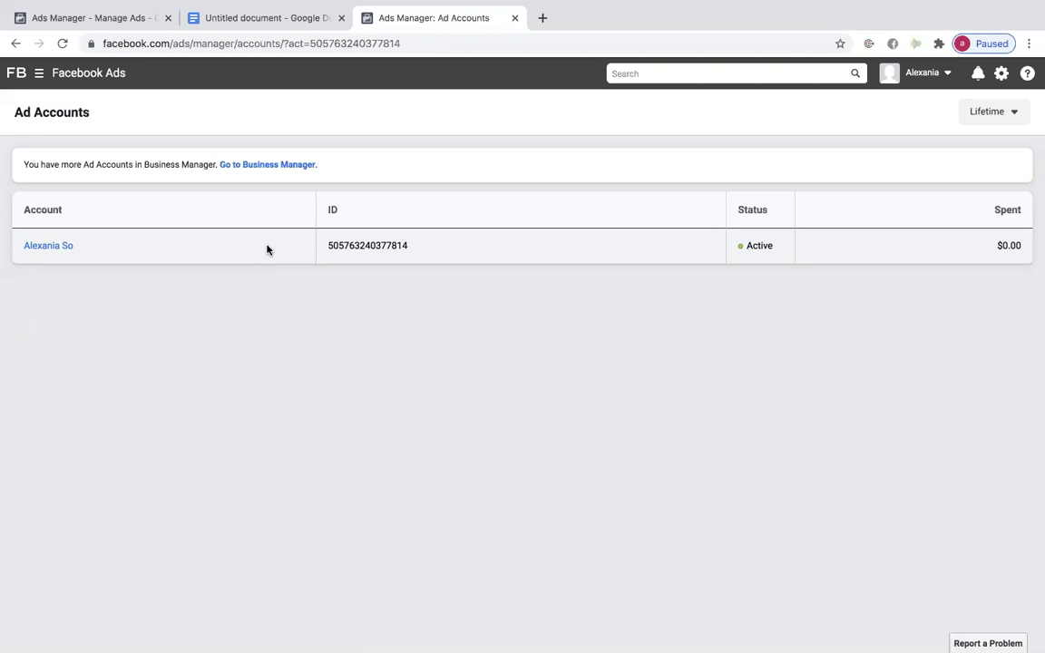
Step: Switch back to the Google Docs checklist and add the heading "Facebook security" below the facebook pixel list
left_click(299, 25)
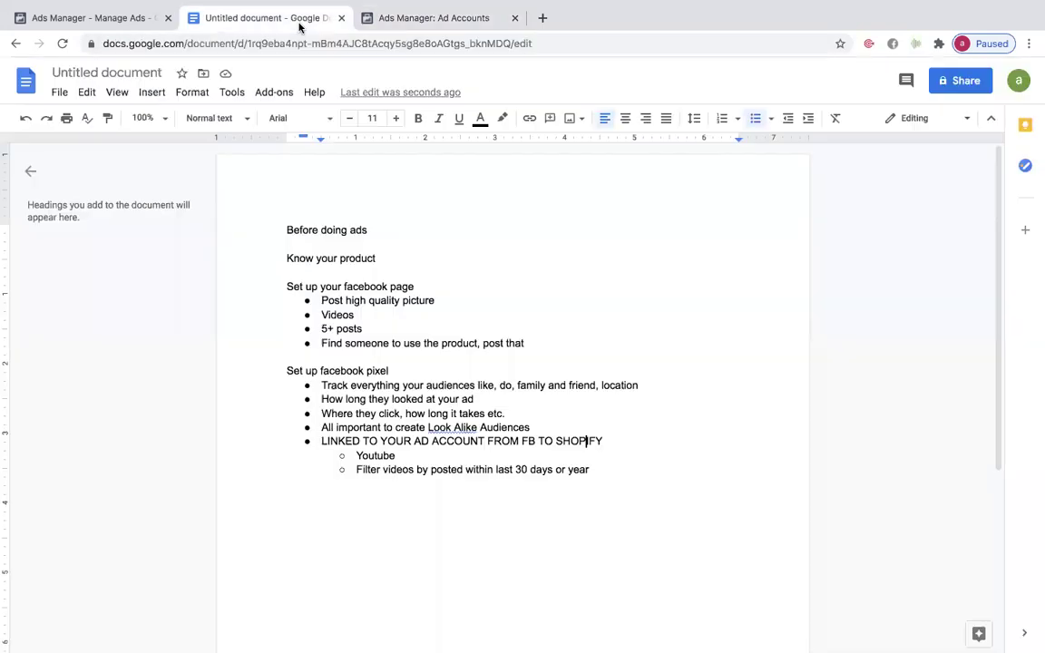
left_click(595, 502)
key("Return")
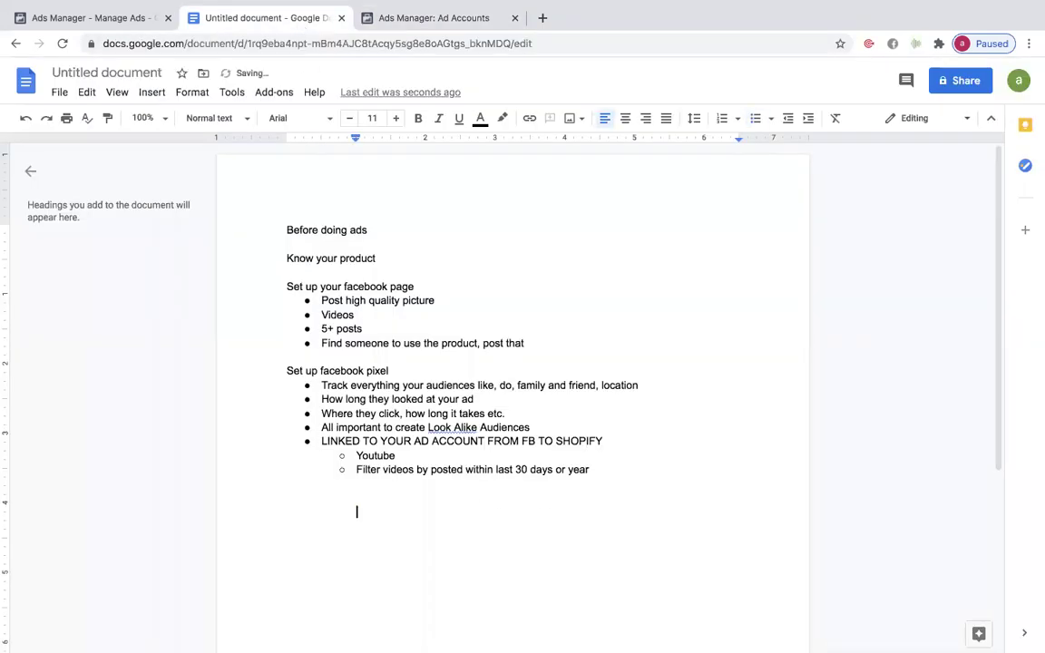
key("BackSpace")
type("facebook se")
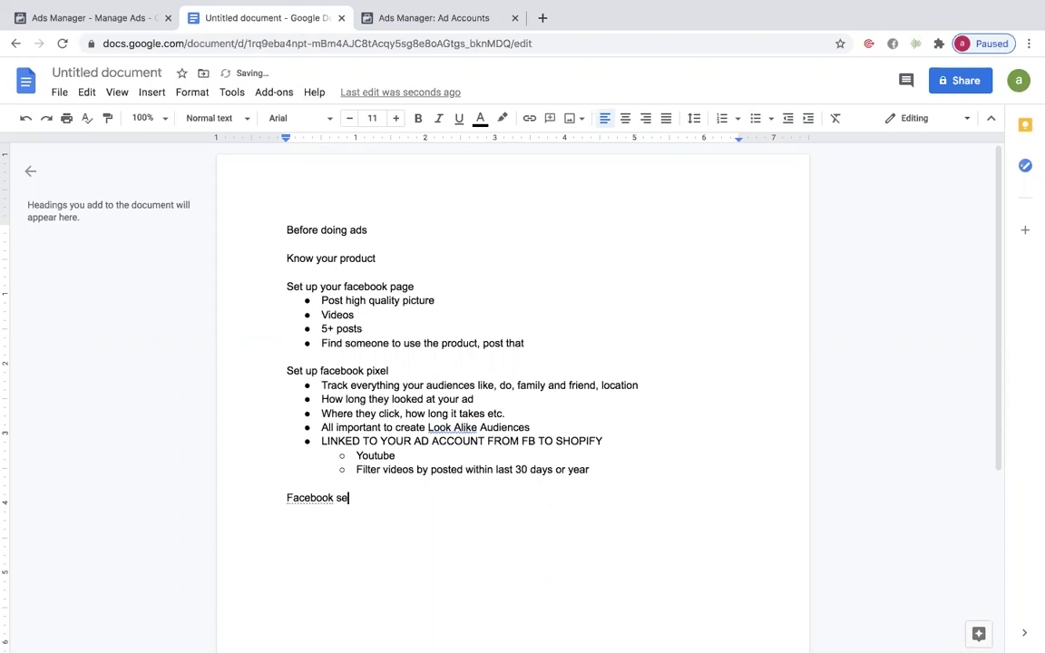
type("curity")
key("Return")
type("1")
key("BackSpace")
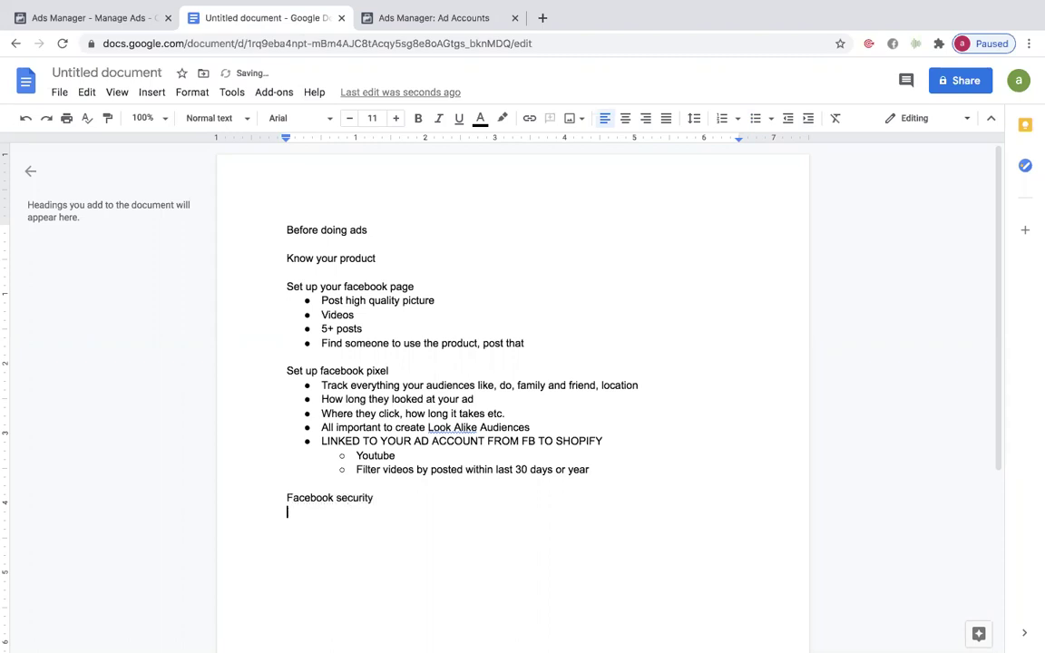
Step: Start a bulleted list under "Facebook security" with the bullet "Use real name"
left_click(757, 130)
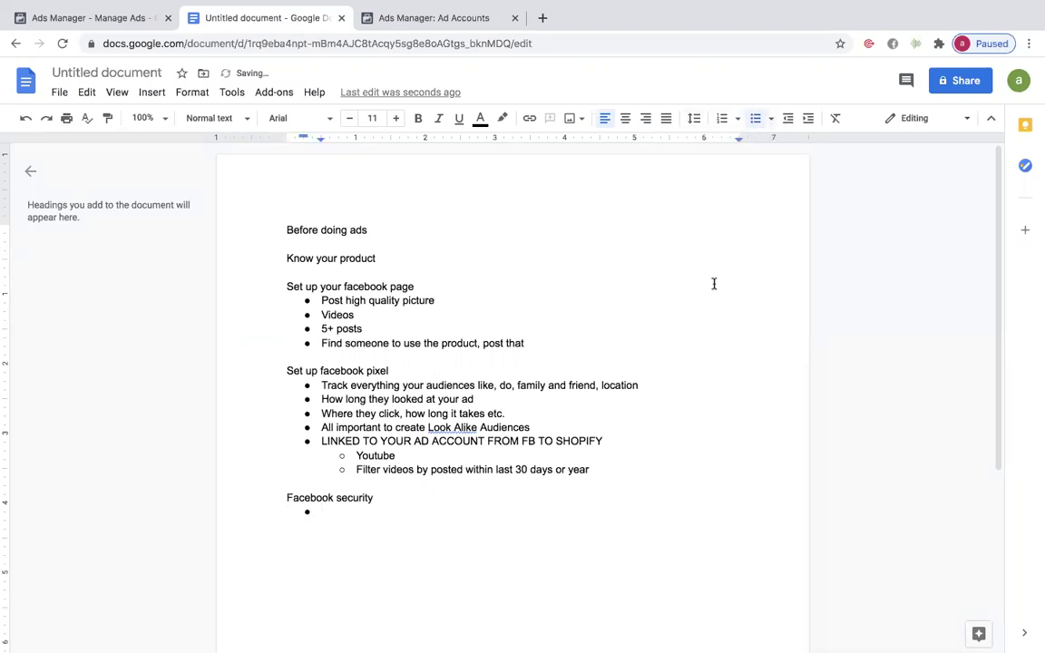
type("use real name")
key("Return")
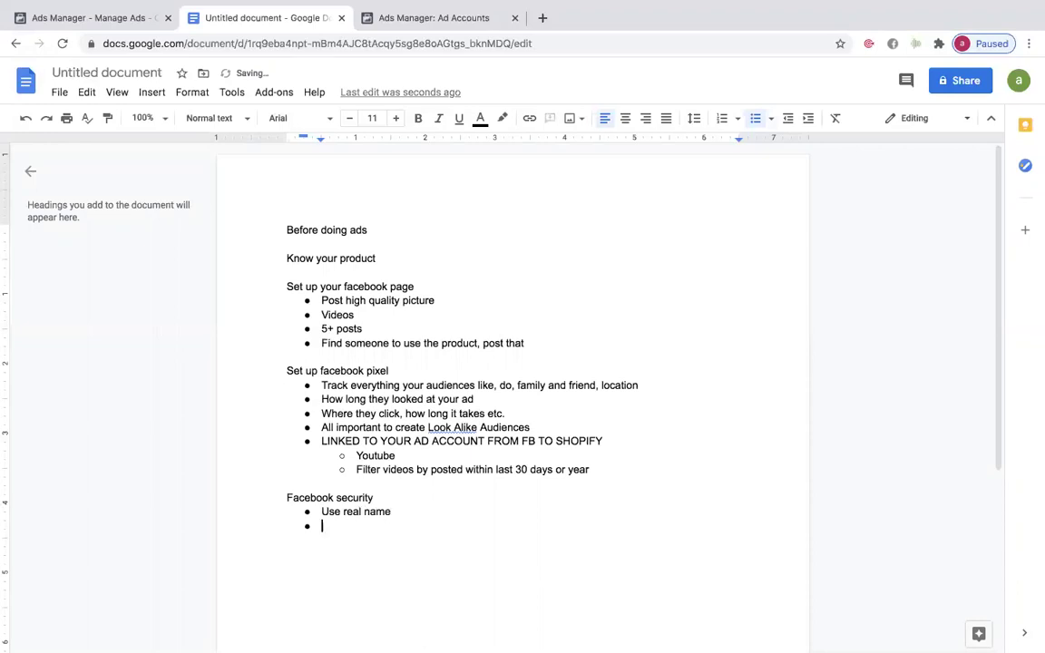
Step: Add the bullet "May send u a code in the mail" under "Use real name"
mouse_move(820, 7)
left_click_drag(393, 514, 343, 527)
left_click(343, 527)
scroll(342, 526, "down", 1)
scroll(343, 527, "down", 2)
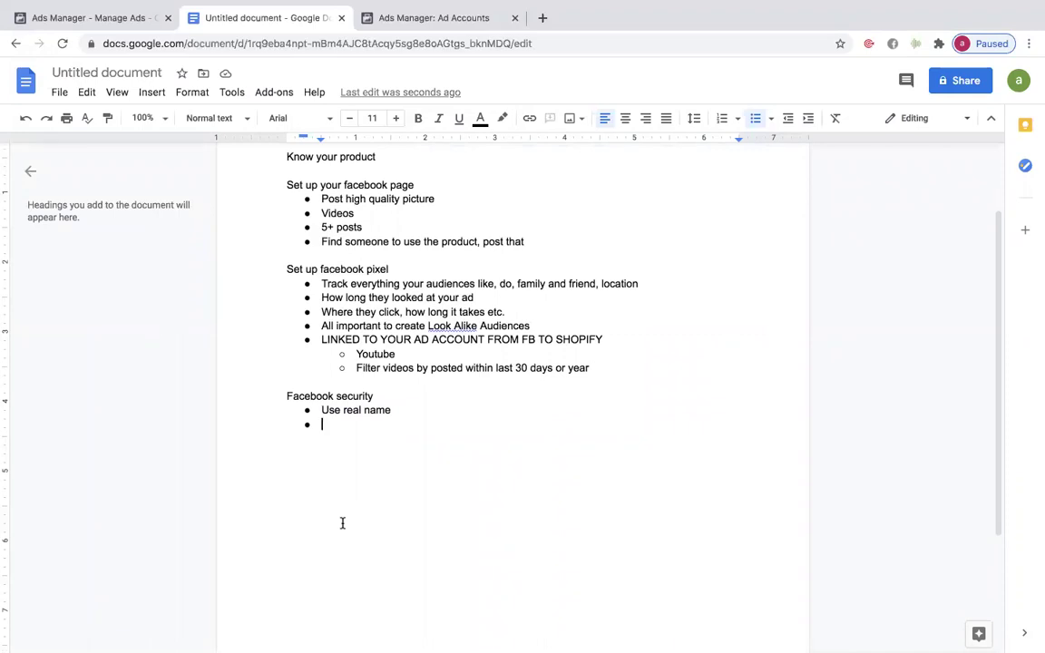
type("May send u ")
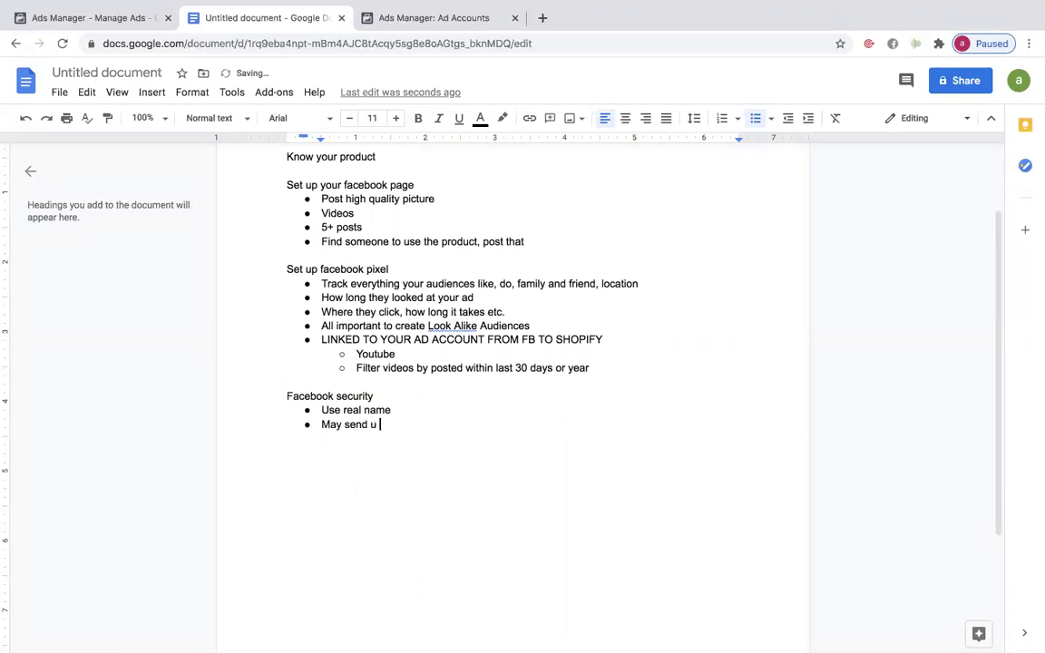
type("a code in the maa")
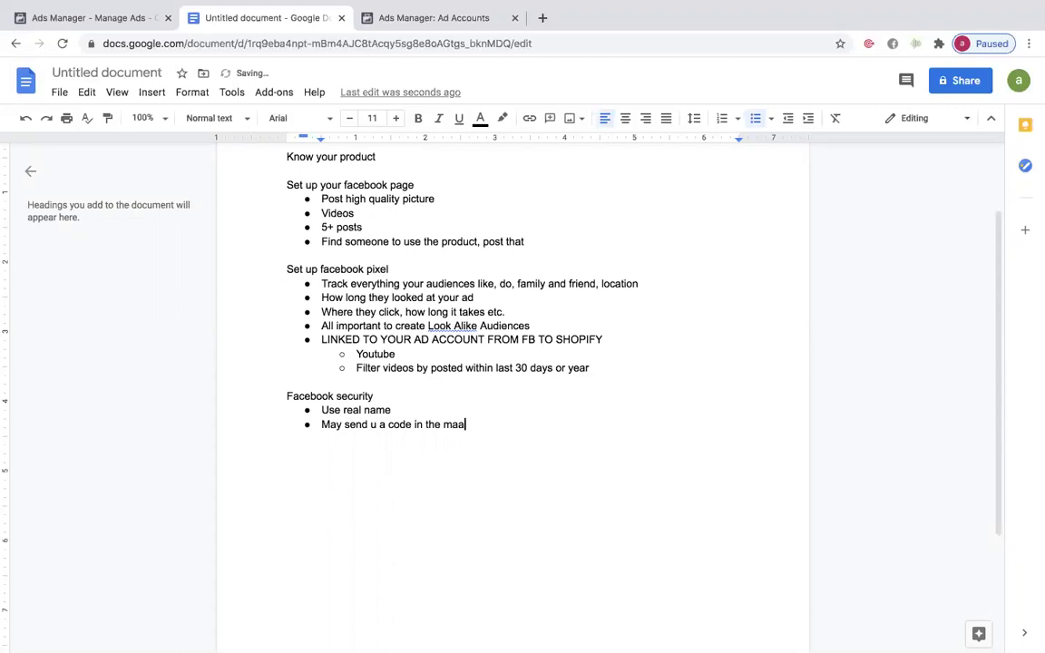
key("BackSpace")
type("il")
Step: Change the word "May" to "Might" in the bullet about the mailed code
left_click(340, 425)
key("BackSpace")
key("BackSpace")
type("ight")
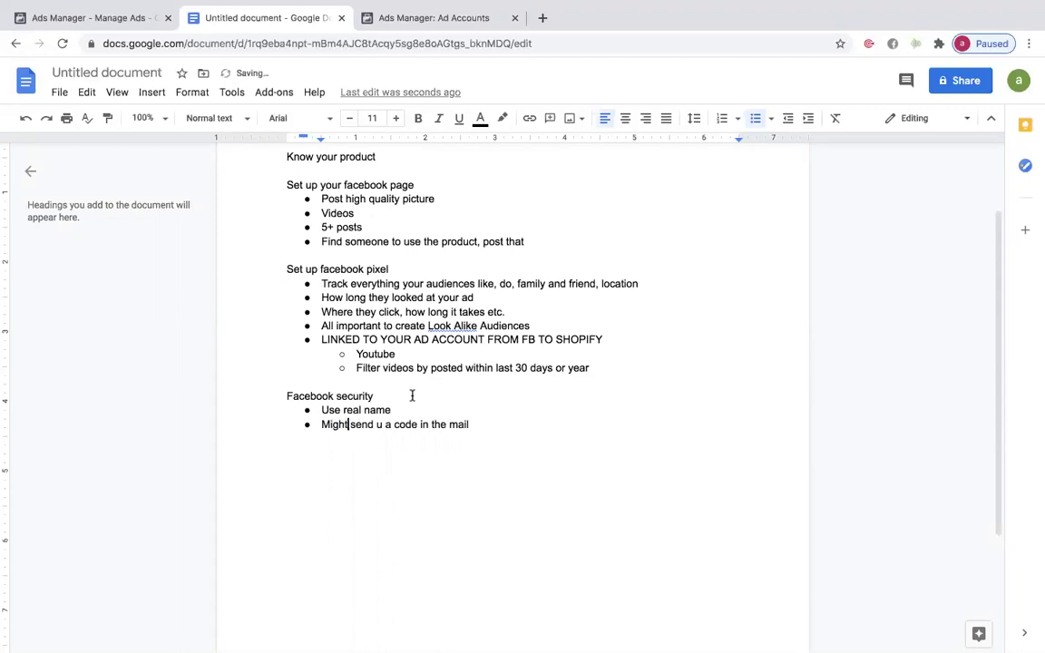
left_click(412, 395)
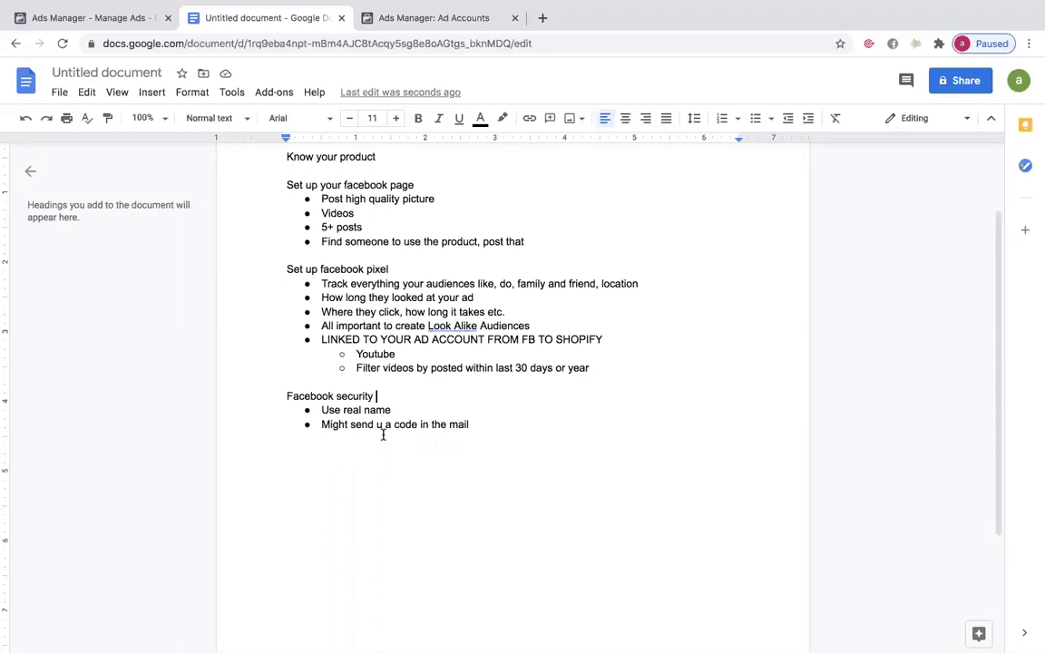
left_click(396, 401)
left_click_drag(318, 424, 507, 436)
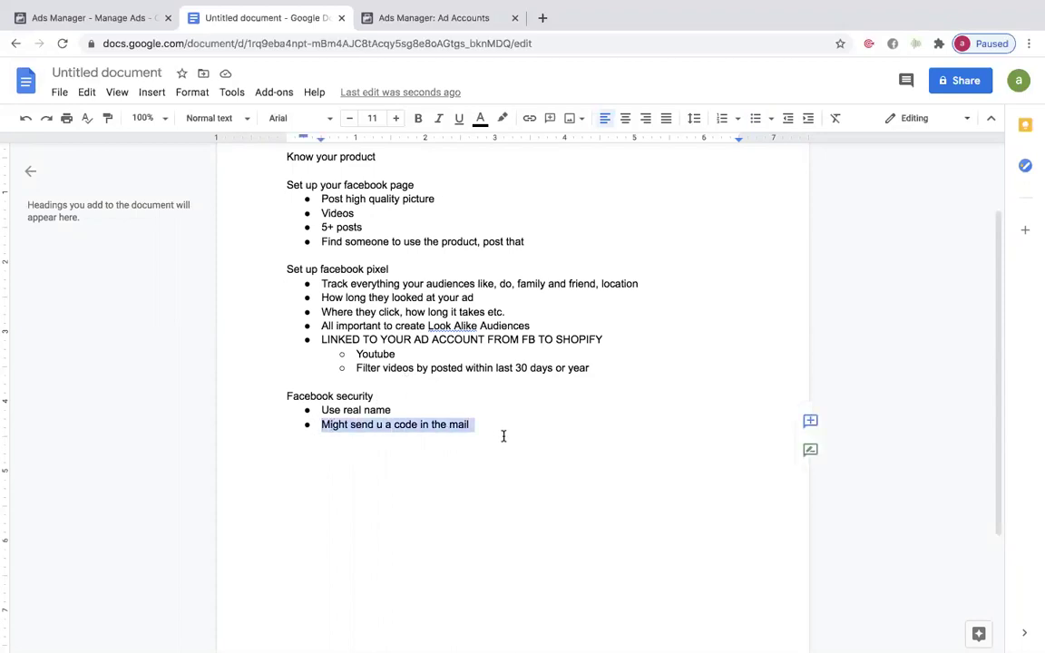
left_click_drag(322, 428, 518, 434)
left_click(410, 392)
Step: Switch to Ads Manager and open the campaigns of the listed ad account
left_click(427, 13)
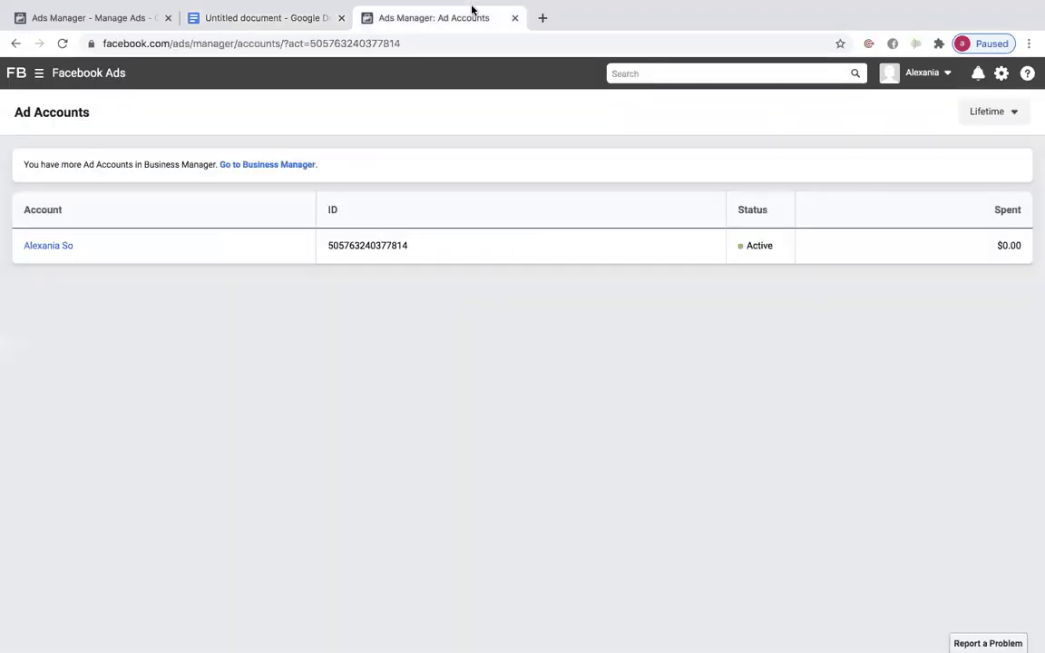
left_click(46, 247)
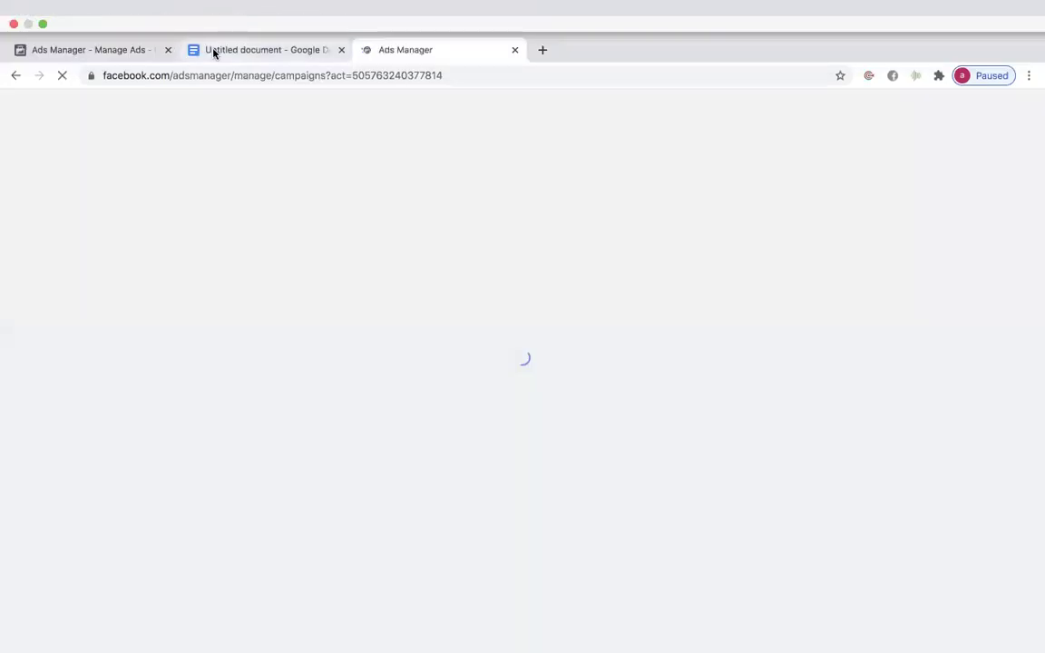
Step: Switch back to the Google Docs checklist and extend the "Facebook security" heading with "to verify ad account"
left_click(215, 49)
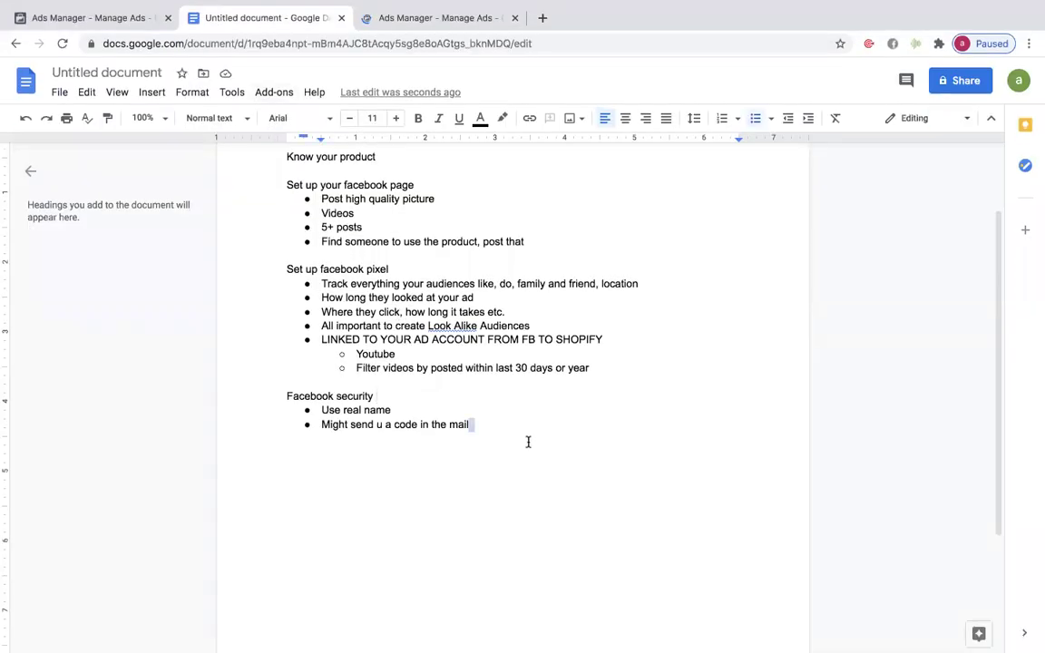
left_click(457, 396)
type("to verify ad a")
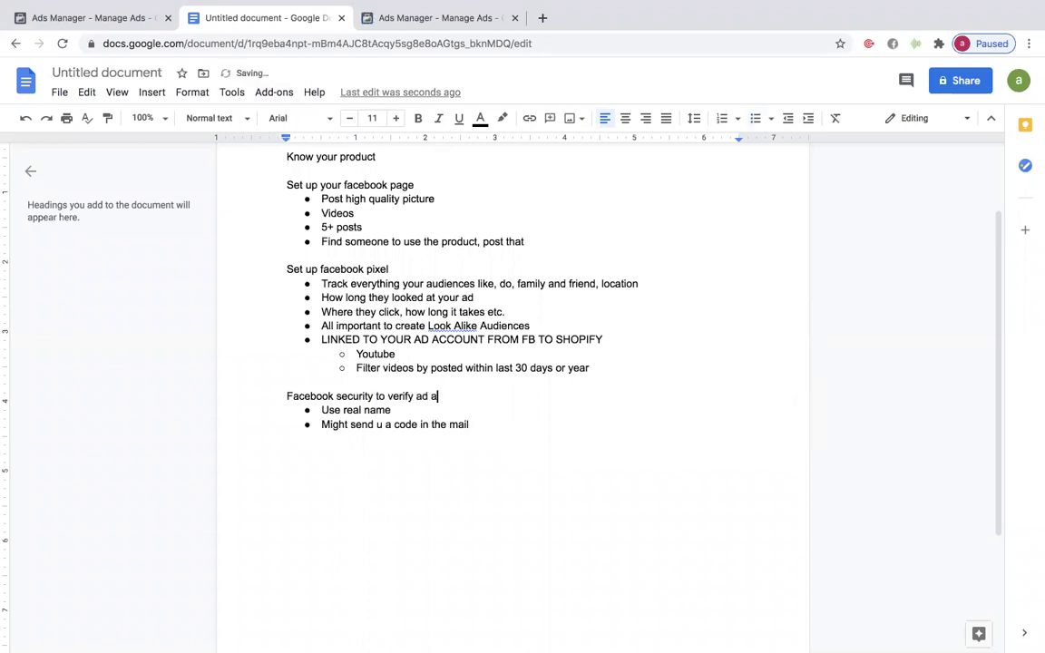
type("ccount")
left_click(522, 441)
scroll(523, 441, "up", 2)
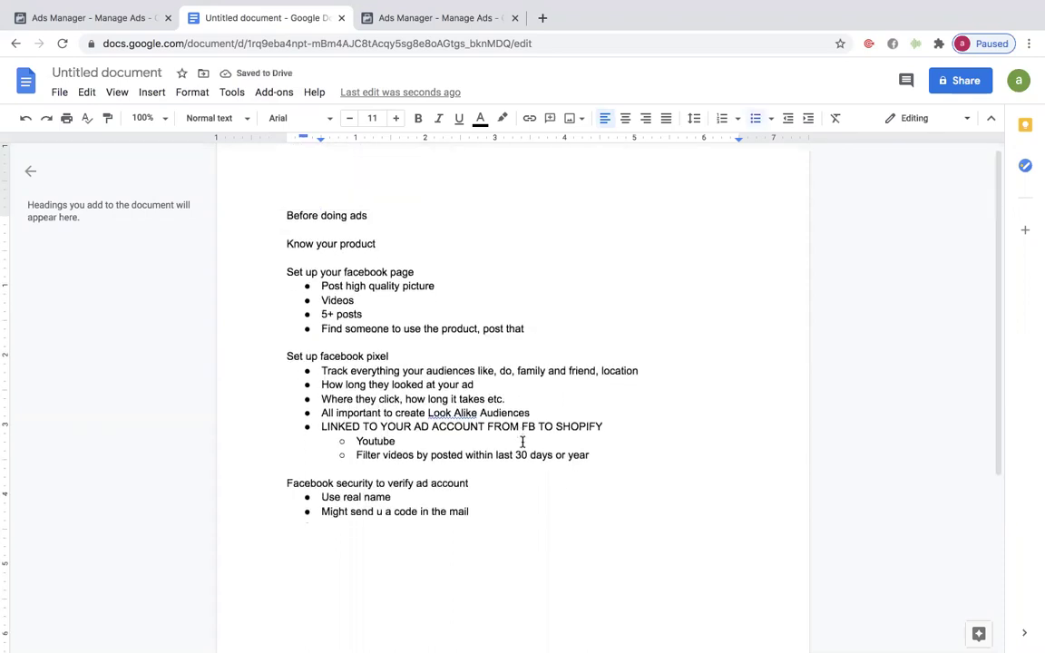
scroll(522, 441, "down", 3)
scroll(524, 441, "up", 3)
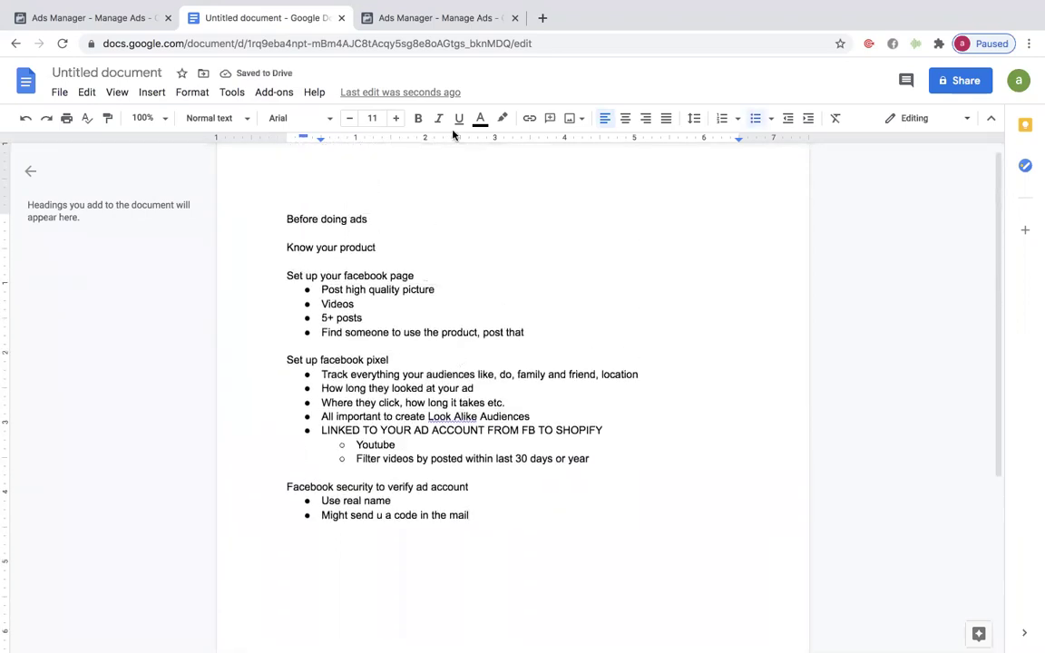
Step: Switch to Ads Manager and check which ad accounts can be selected, keeping the current one
left_click(456, 14)
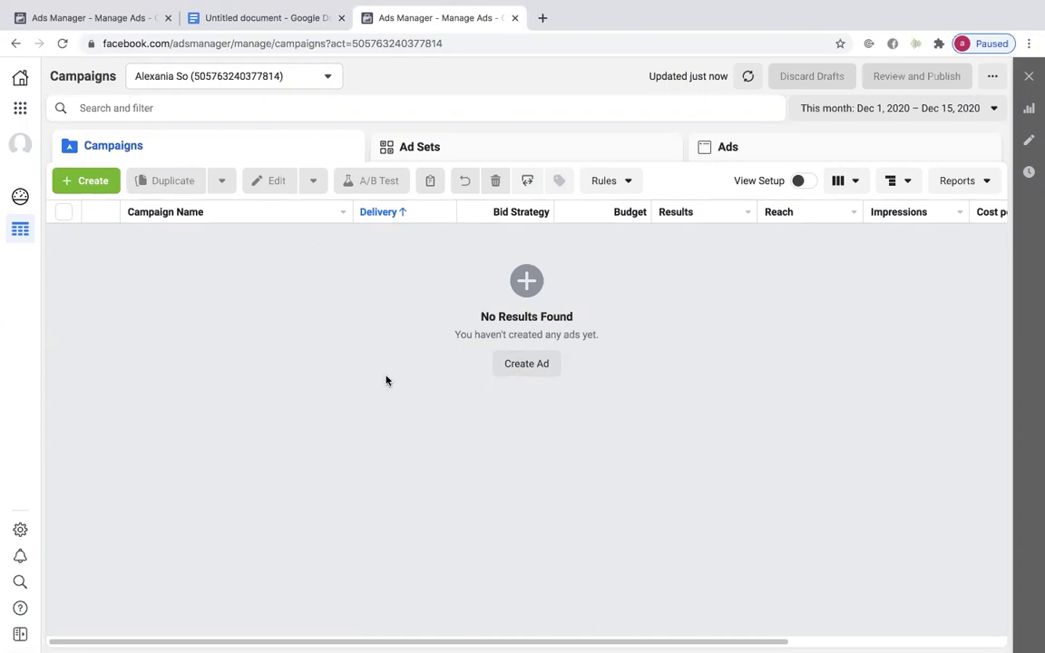
left_click(328, 80)
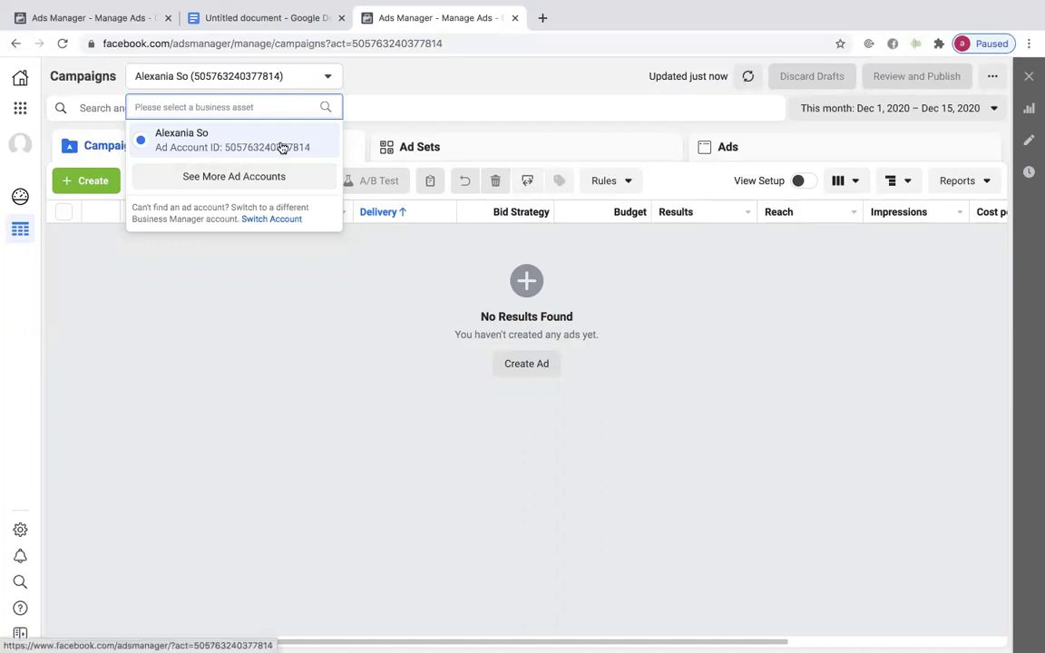
left_click(391, 281)
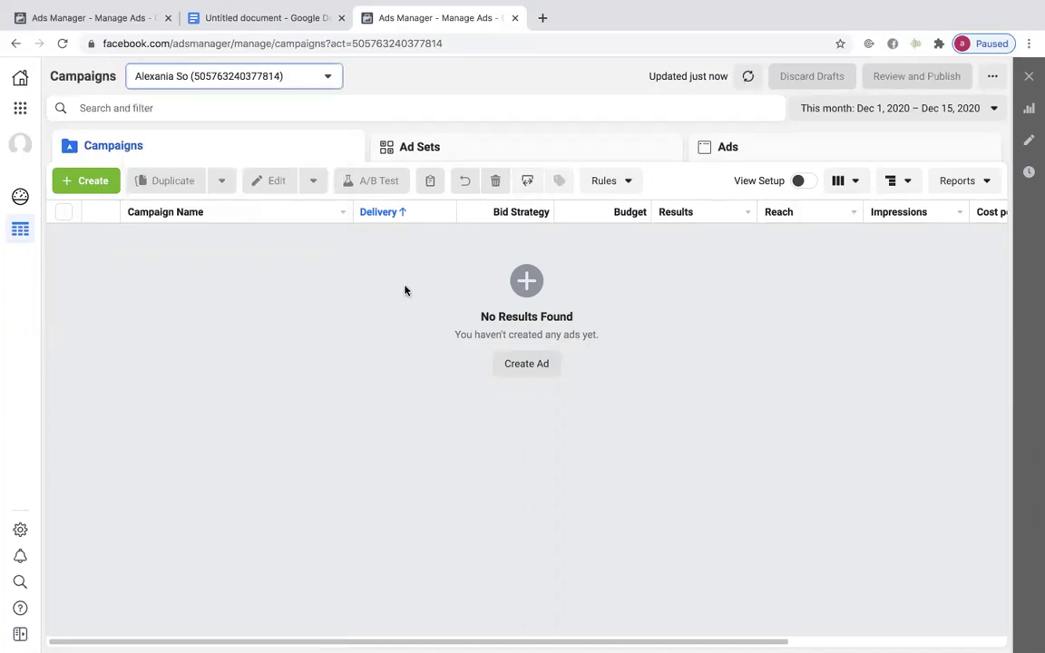
Step: Create a new campaign with the Conversions objective and continue to its settings
left_click(79, 181)
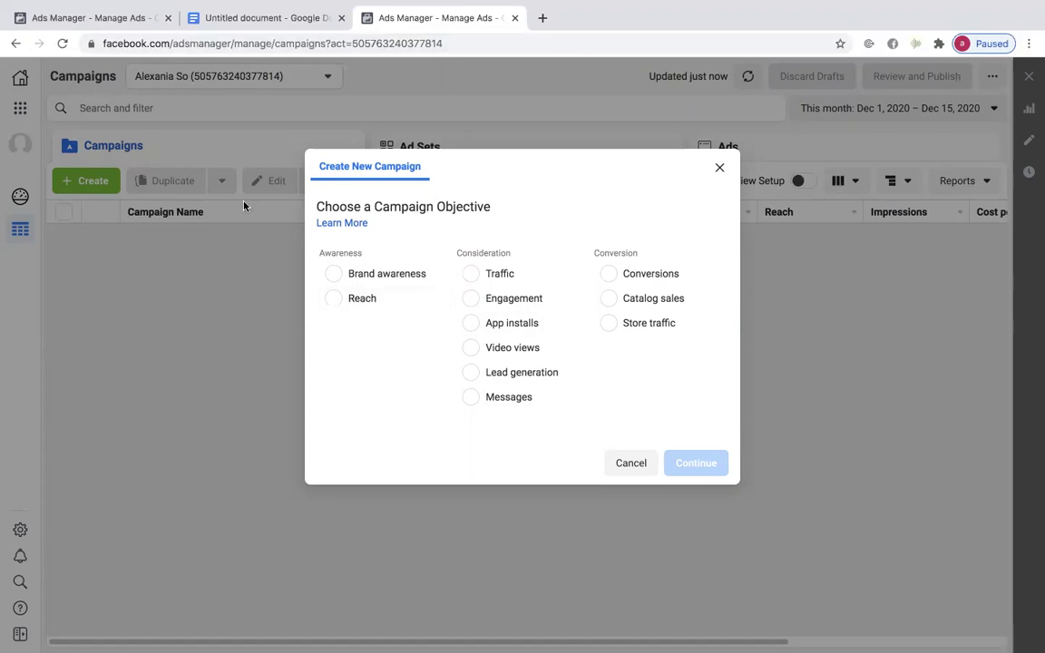
left_click(650, 275)
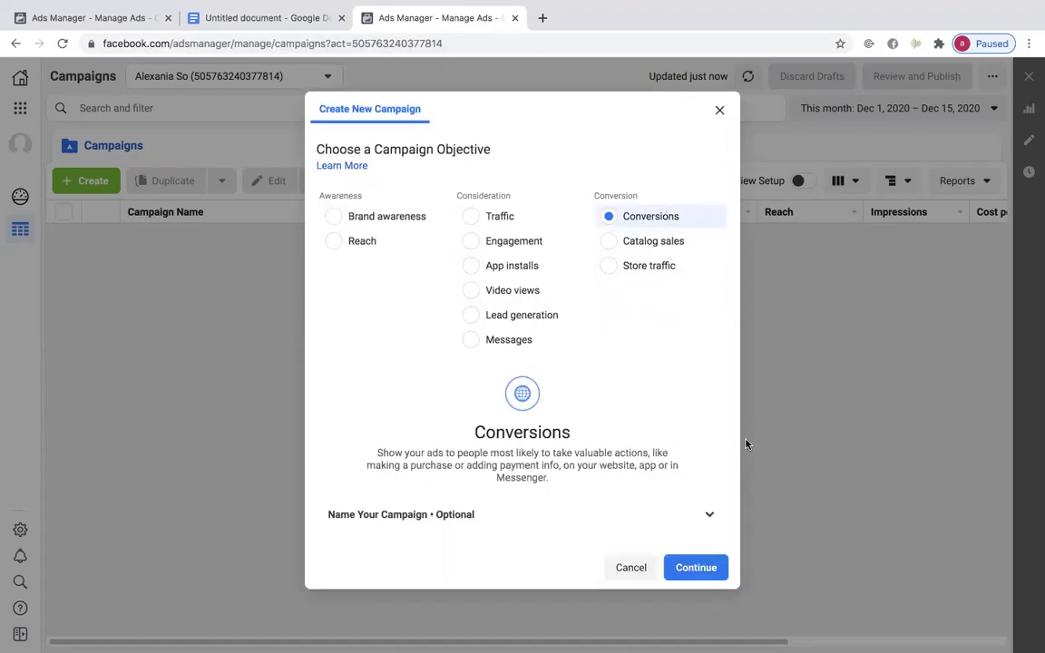
left_click(695, 567)
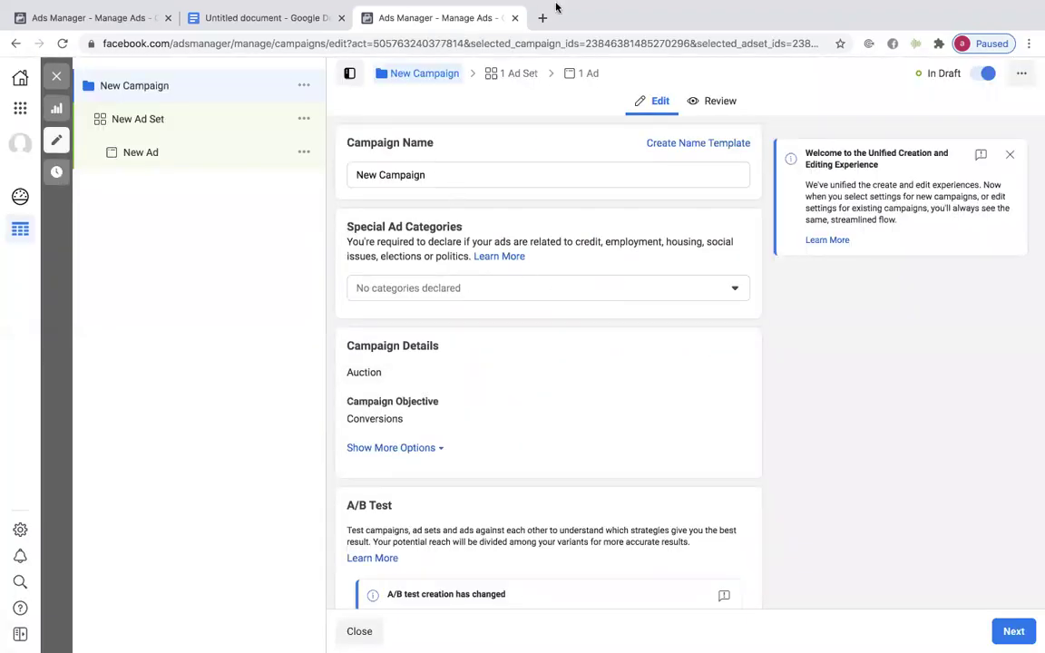
Step: Switch to the Google Docs checklist, end the Facebook security bullet list and leave a blank line below it
mouse_move(556, 7)
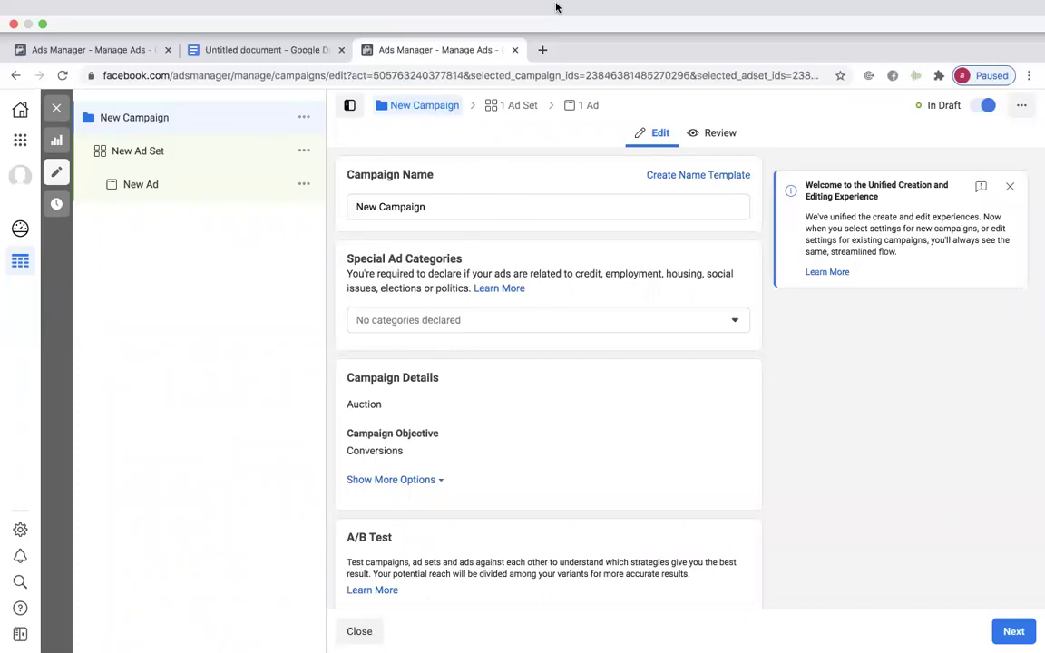
left_click(245, 50)
key("Return")
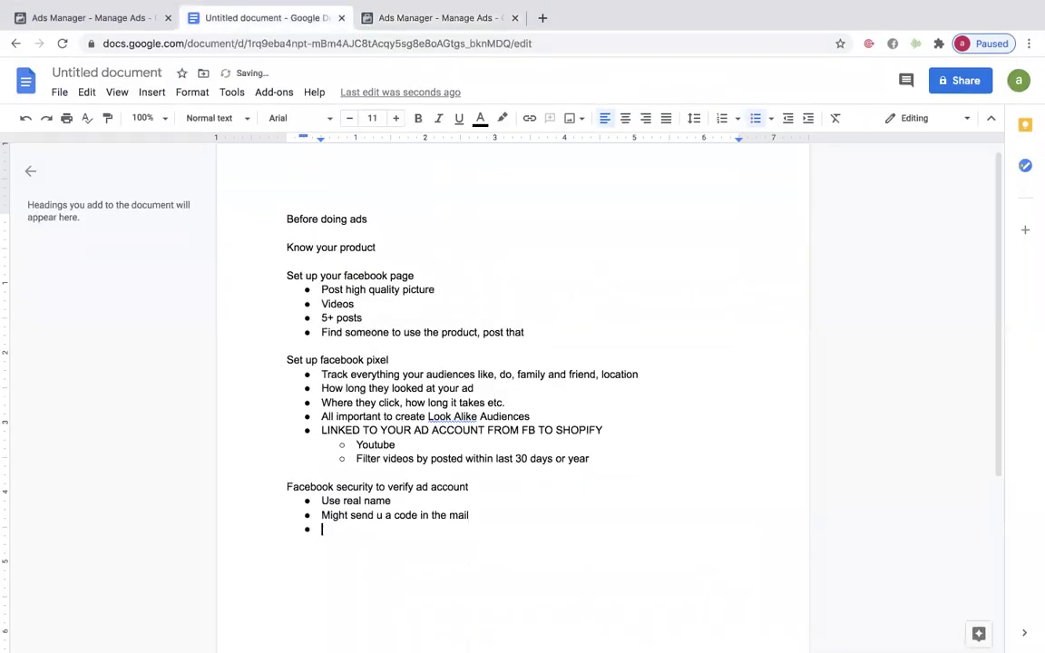
key("Return")
key("Return")
Step: Switch to the Ads Manager campaign draft and rename the new campaign "airpods"
left_click(470, 16)
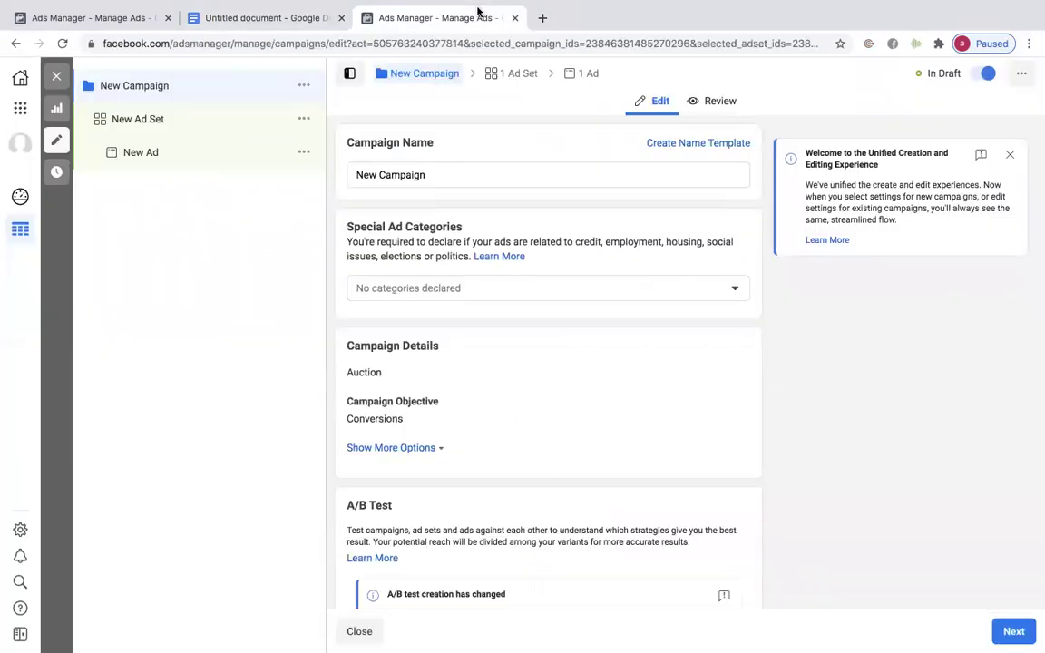
left_click(216, 19)
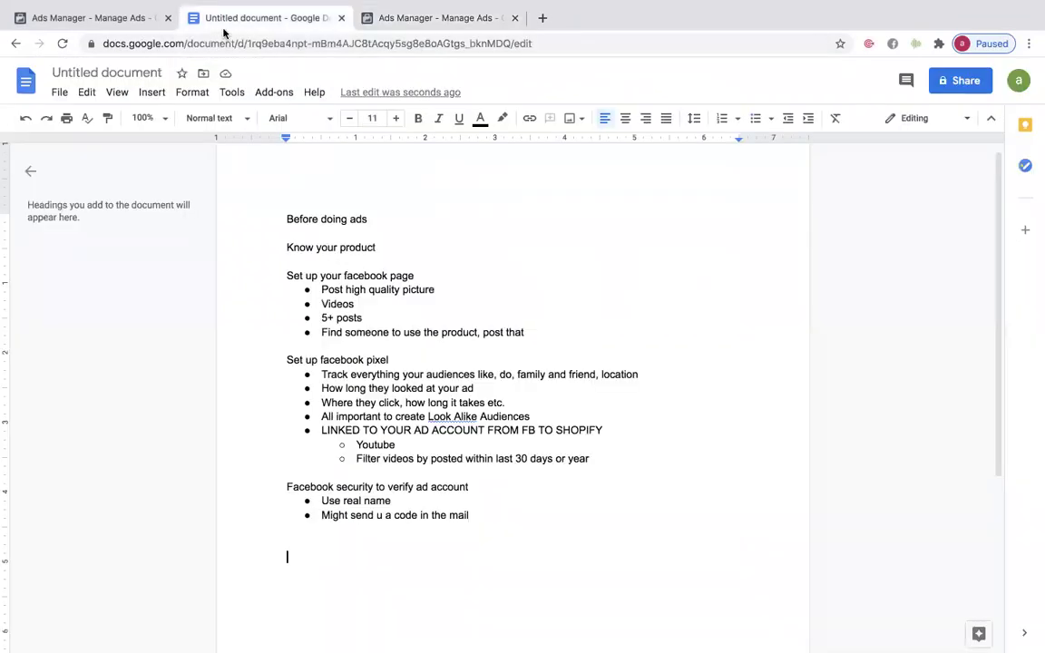
left_click(524, 14)
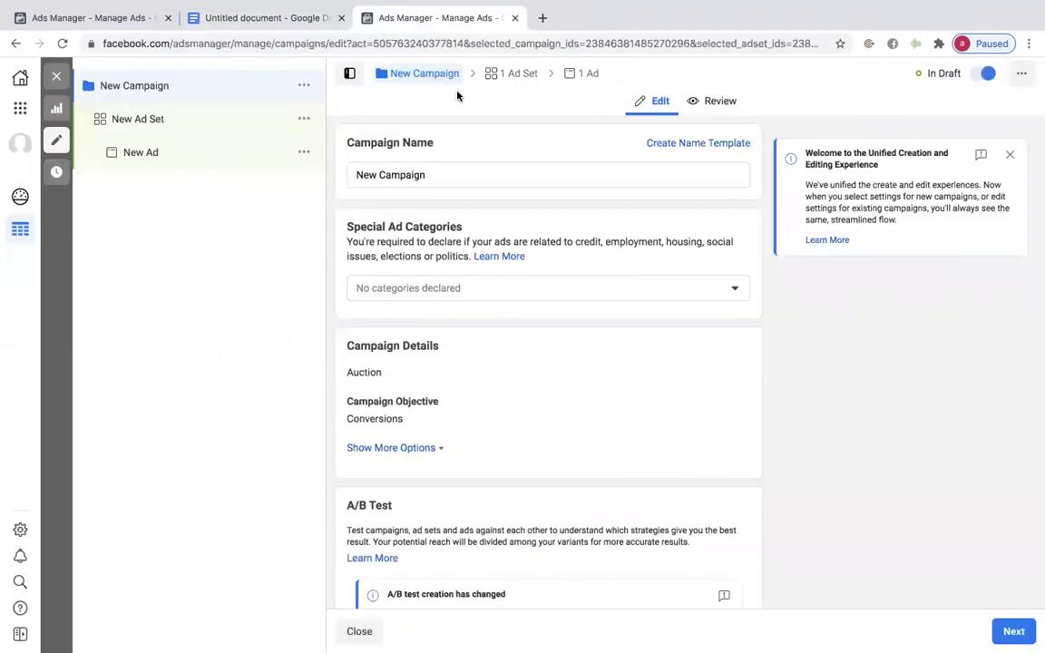
left_click_drag(443, 180, 334, 178)
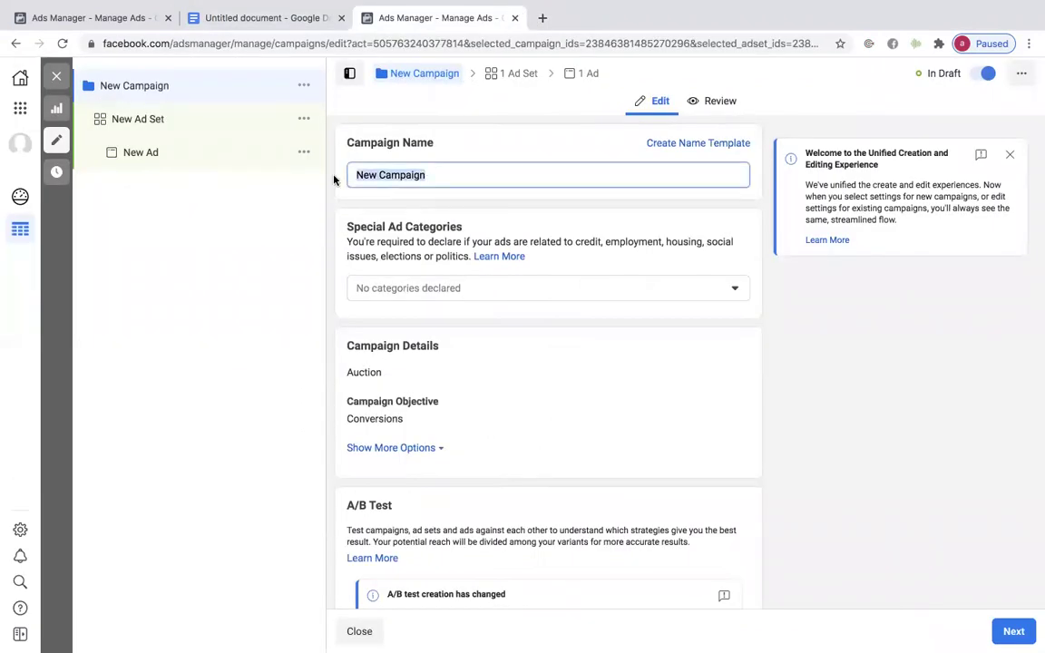
type("a")
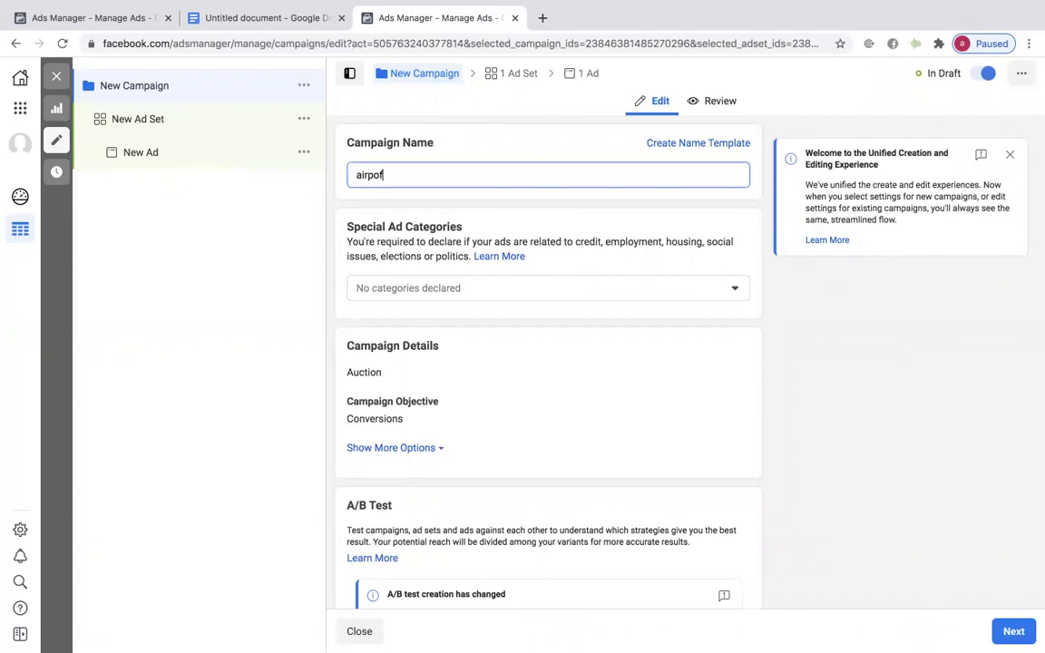
type("irpods ")
type("tee")
type("st")
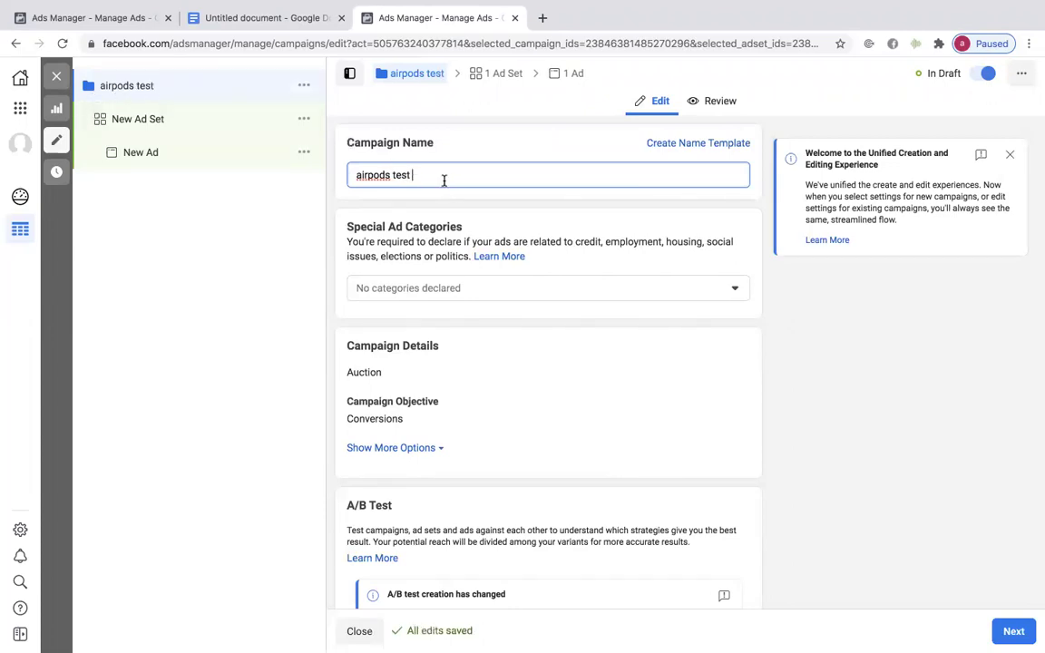
key("BackSpace")
key("BackSpace")
left_click(273, 275)
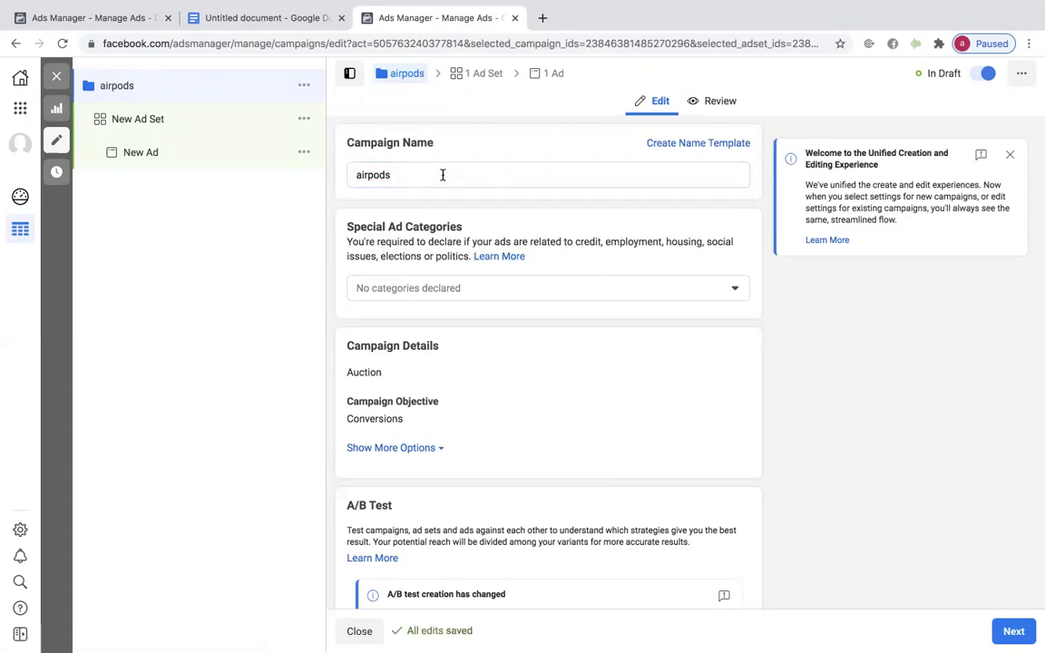
Step: Review the campaign's special ad categories, campaign details and A/B test settings
scroll(495, 233, "down", 1)
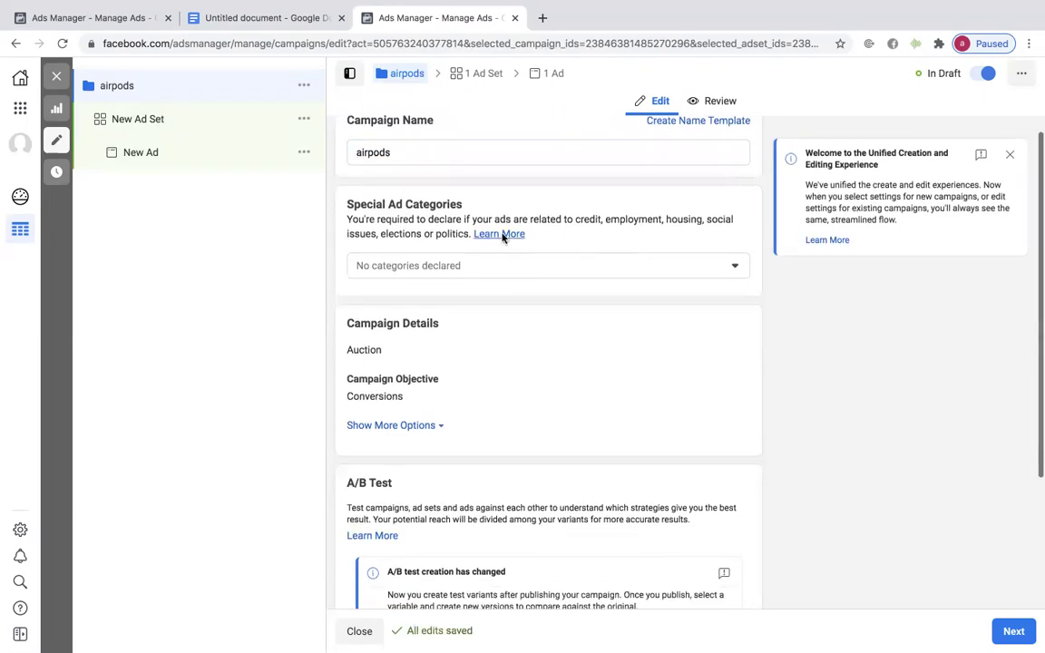
scroll(502, 238, "up", 1)
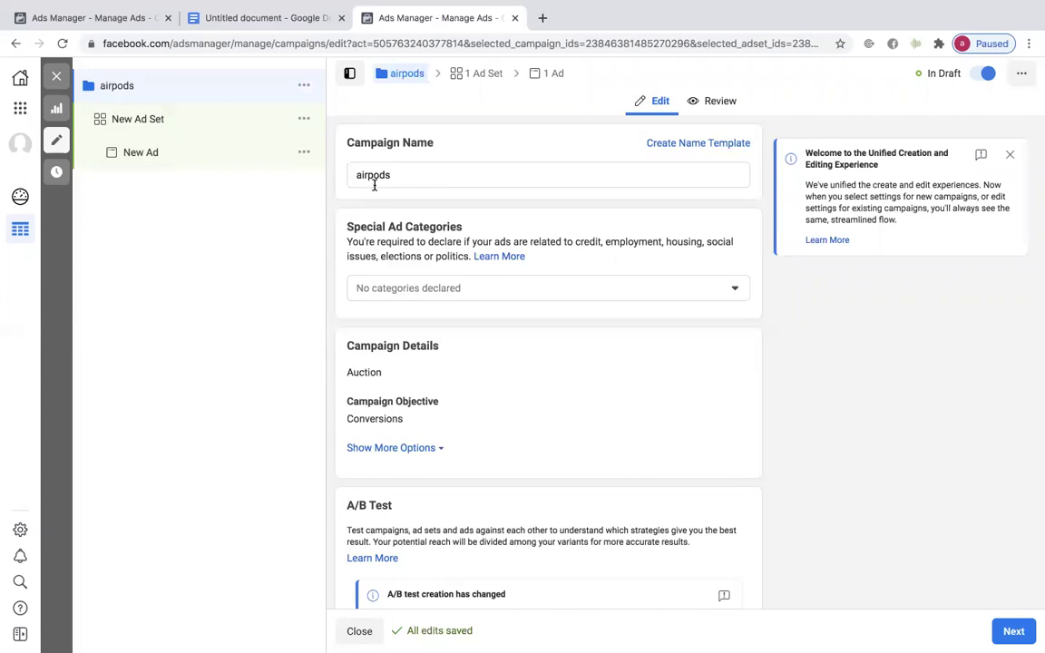
scroll(443, 404, "down", 1)
scroll(444, 403, "up", 1)
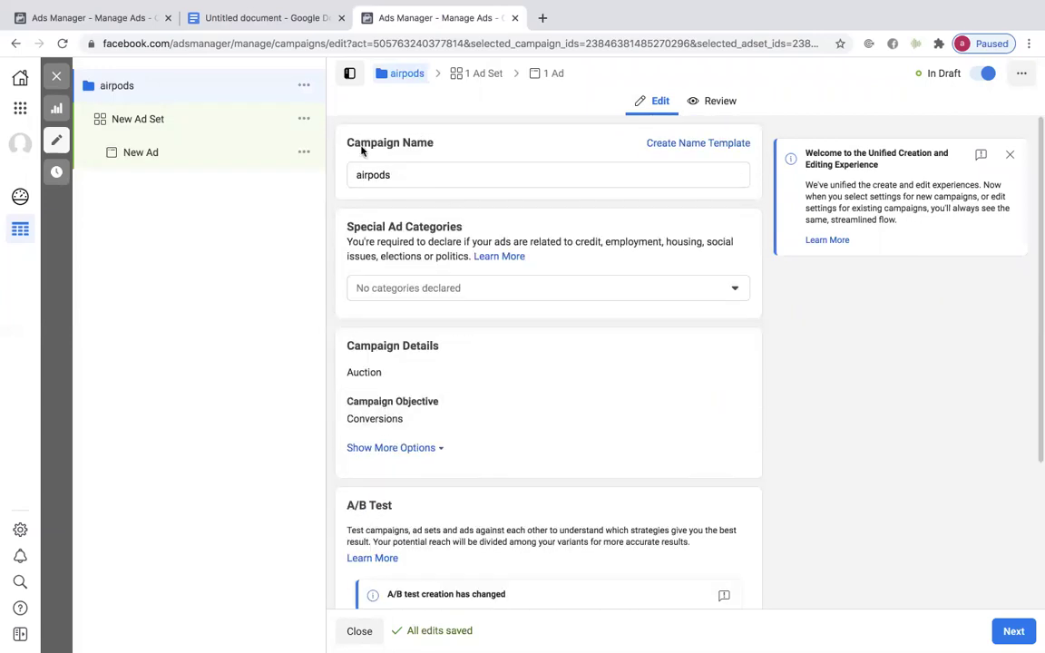
scroll(416, 309, "down", 3)
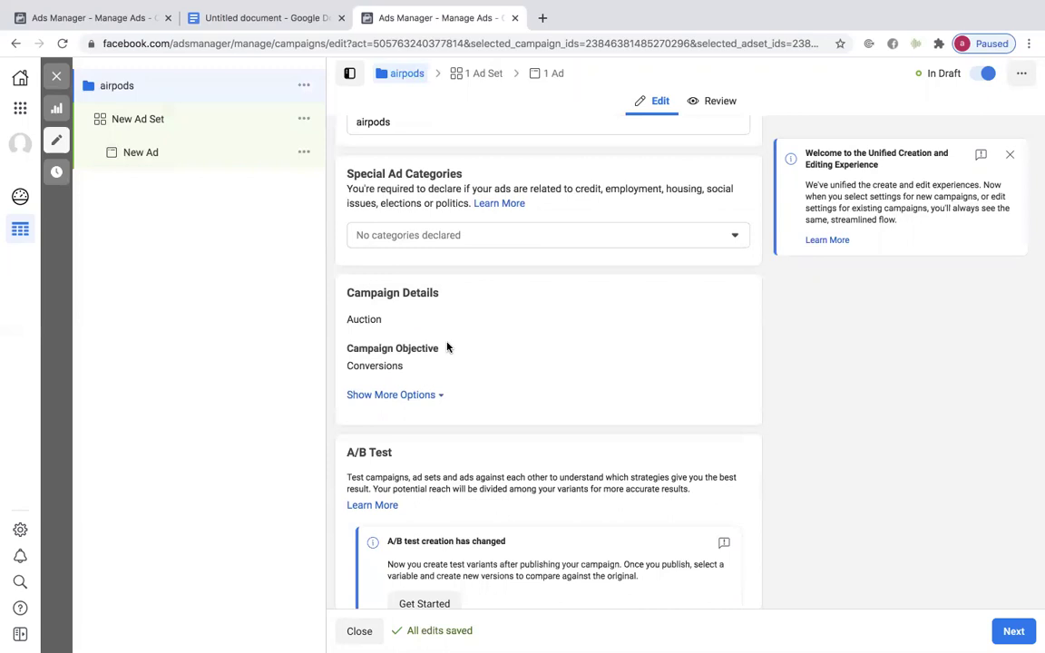
scroll(499, 366, "down", 2)
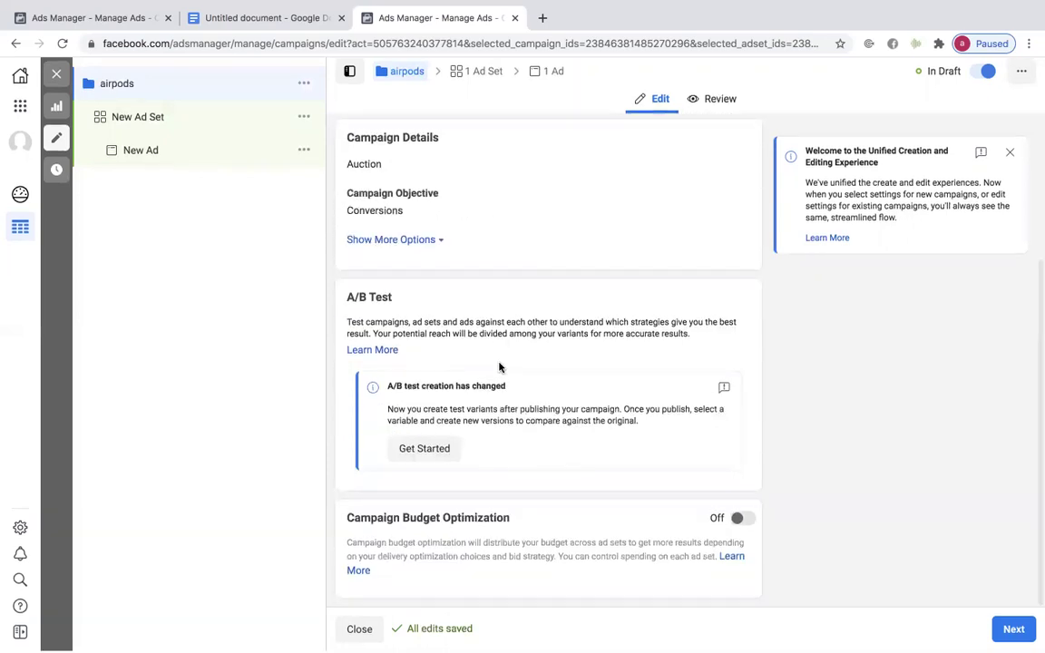
scroll(579, 259, "up", 1)
scroll(579, 260, "down", 1)
scroll(585, 315, "up", 3)
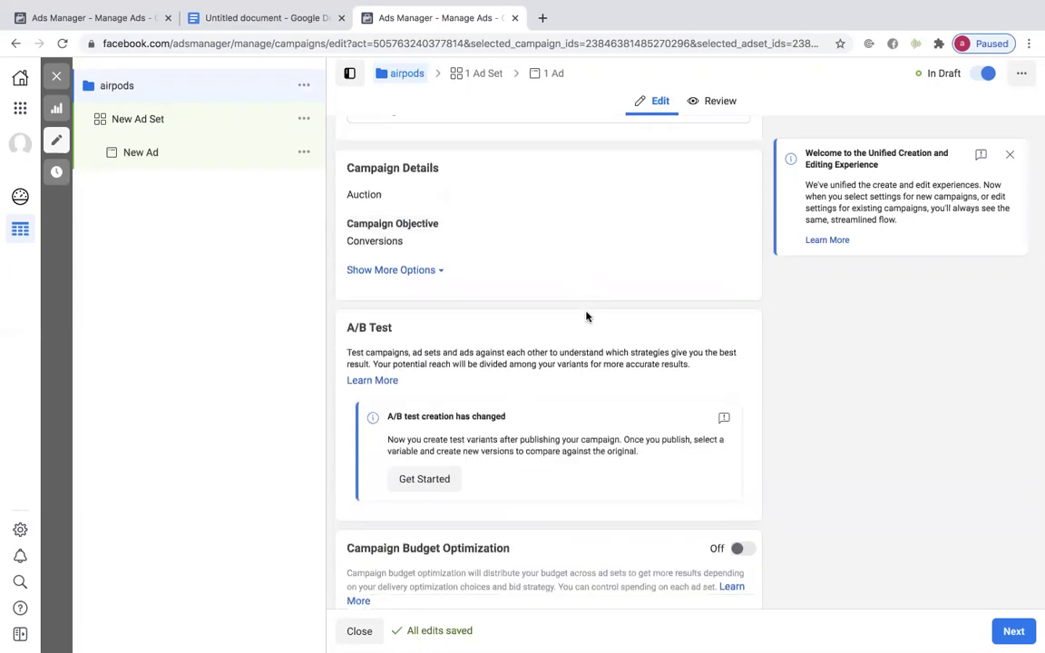
scroll(587, 317, "down", 2)
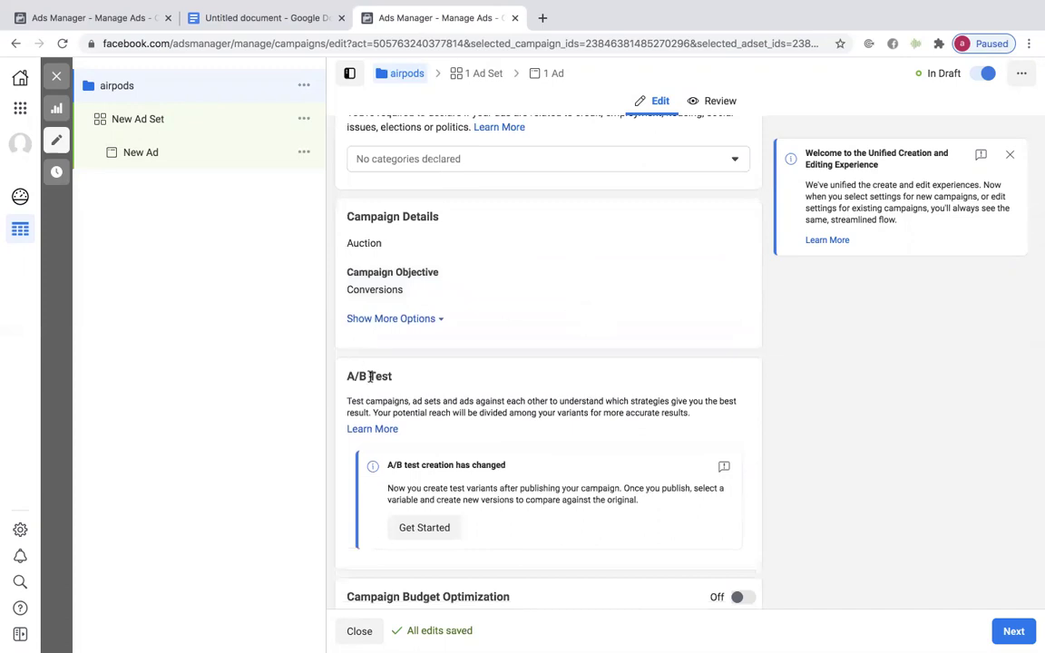
scroll(417, 385, "down", 2)
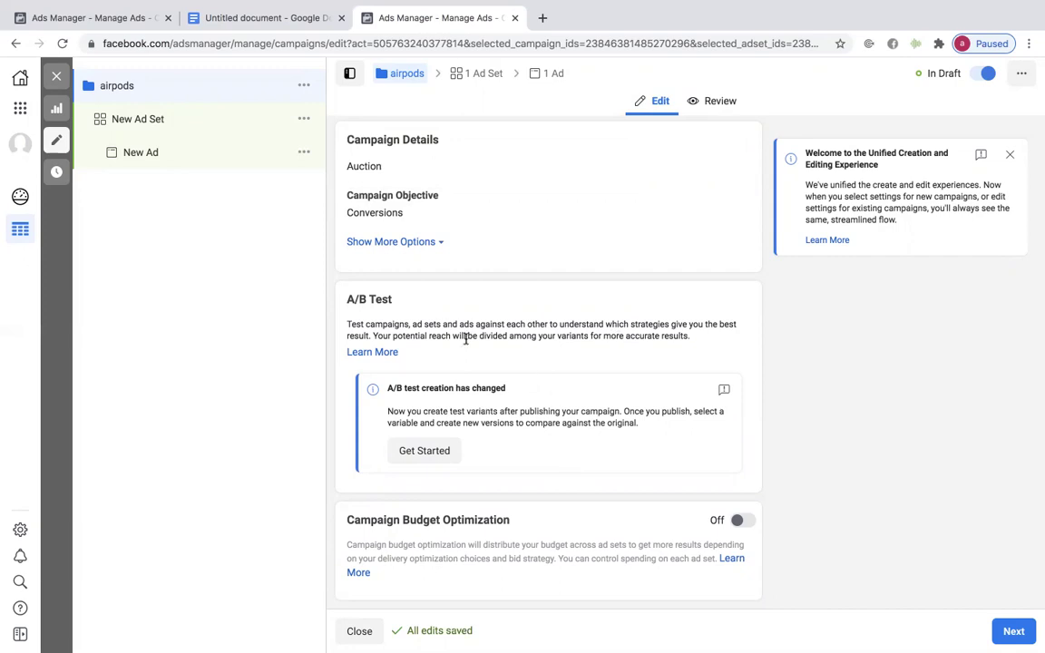
left_click_drag(441, 338, 537, 365)
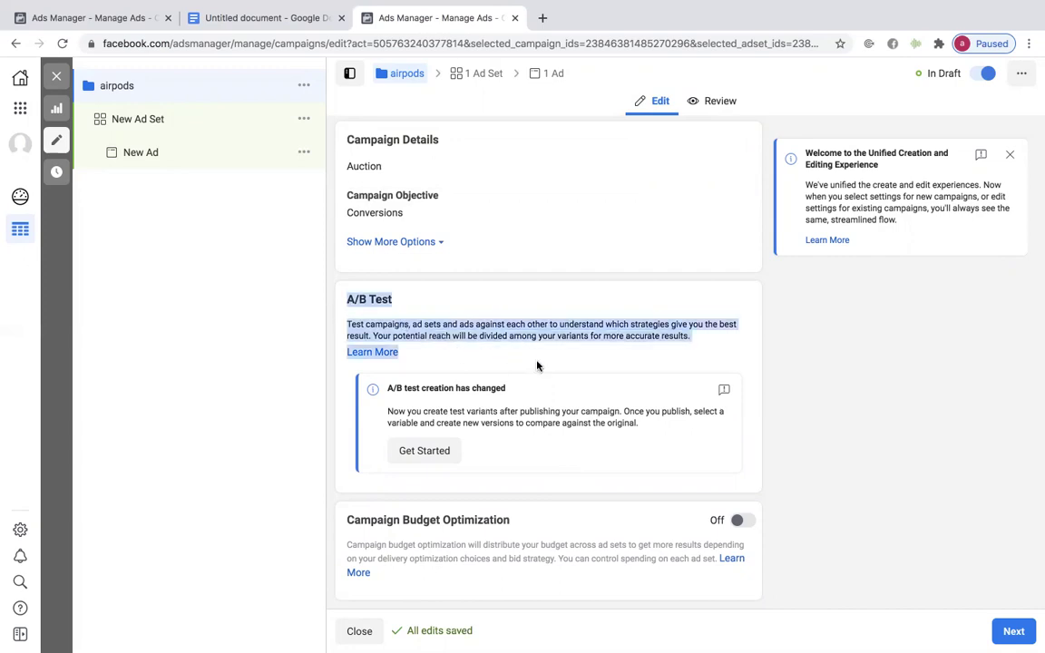
left_click_drag(672, 351, 350, 297)
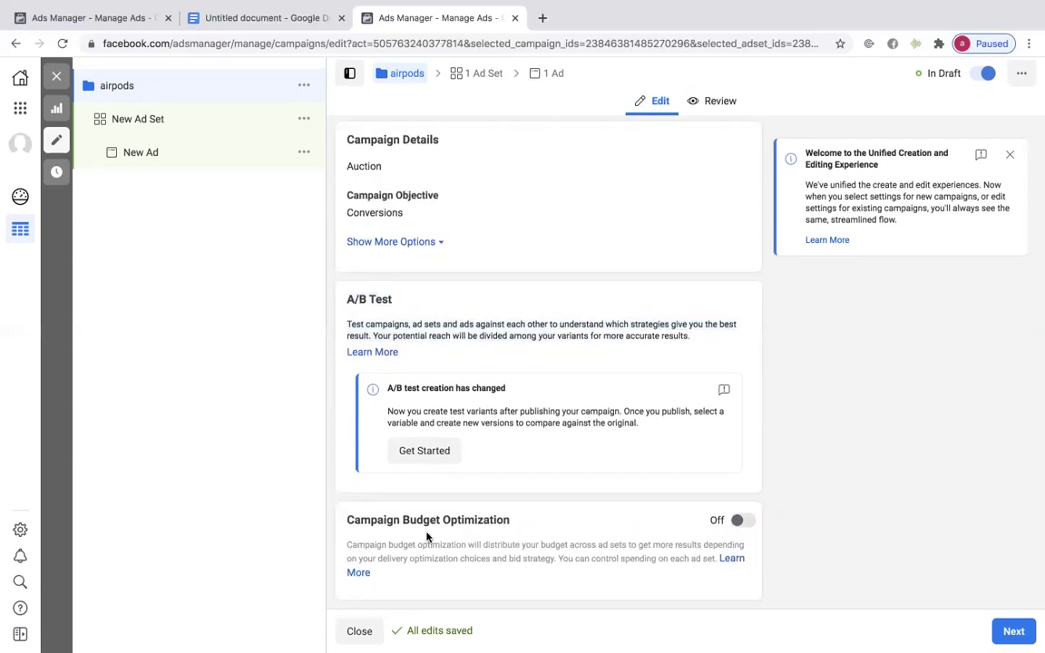
Step: Turn on Campaign Budget Optimization for the airpods campaign, keeping the daily budget at $20.00
left_click_drag(456, 529, 567, 544)
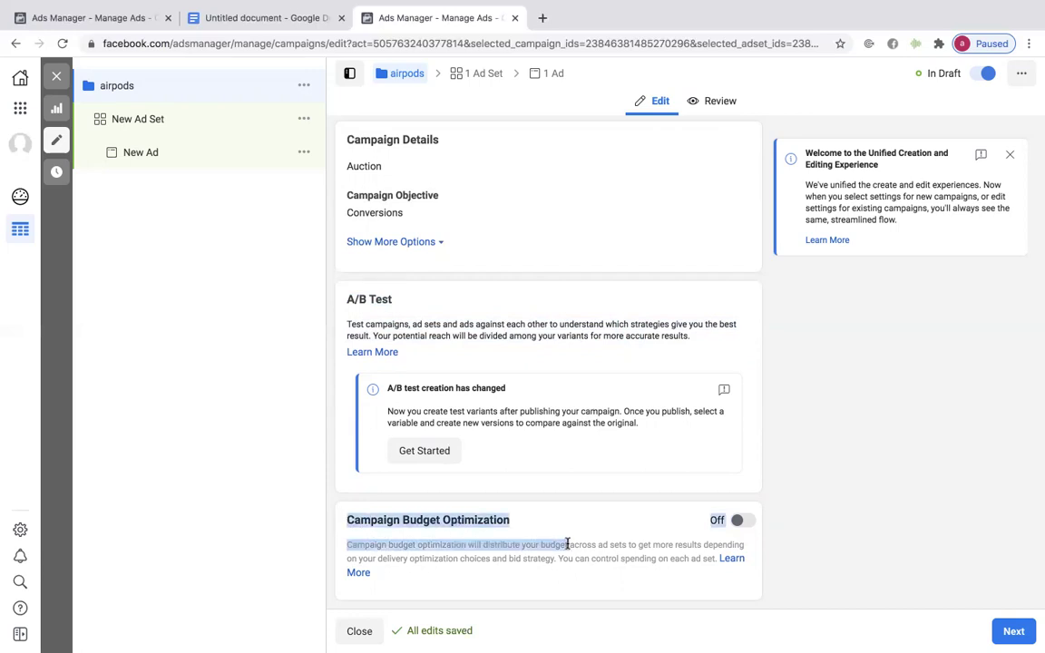
left_click(567, 527)
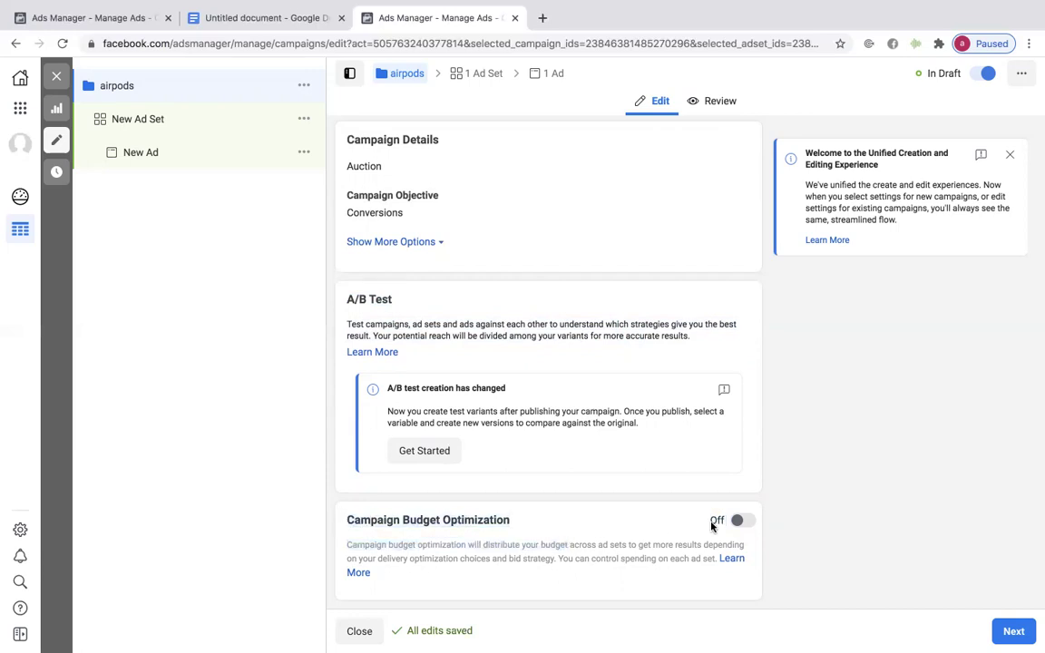
left_click(738, 522)
scroll(604, 541, "down", 2)
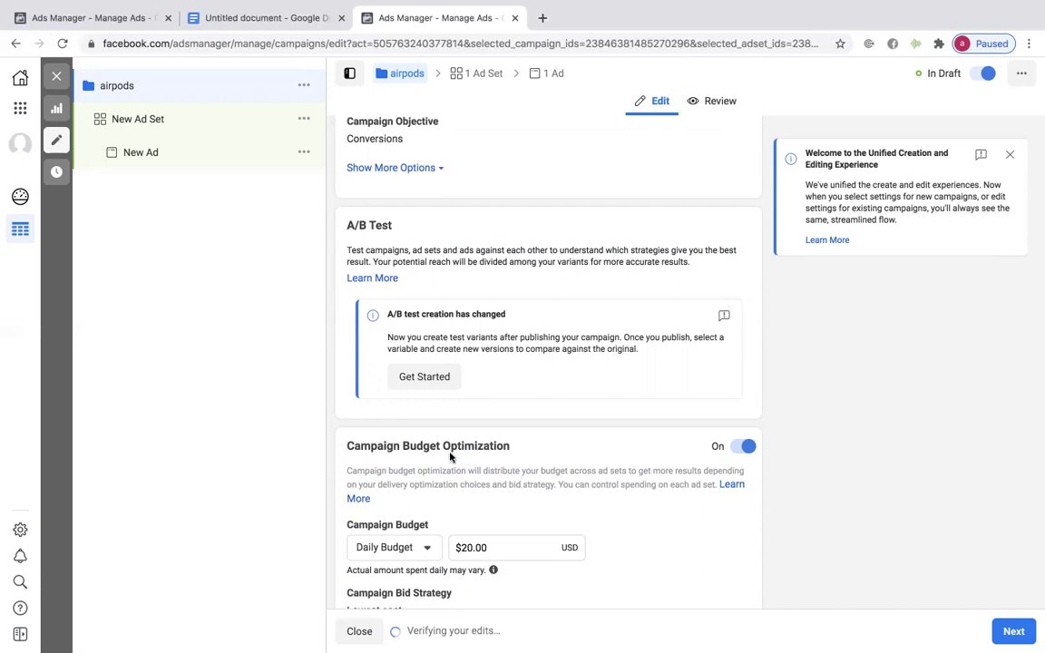
scroll(451, 456, "down", 1)
left_click_drag(510, 401, 345, 401)
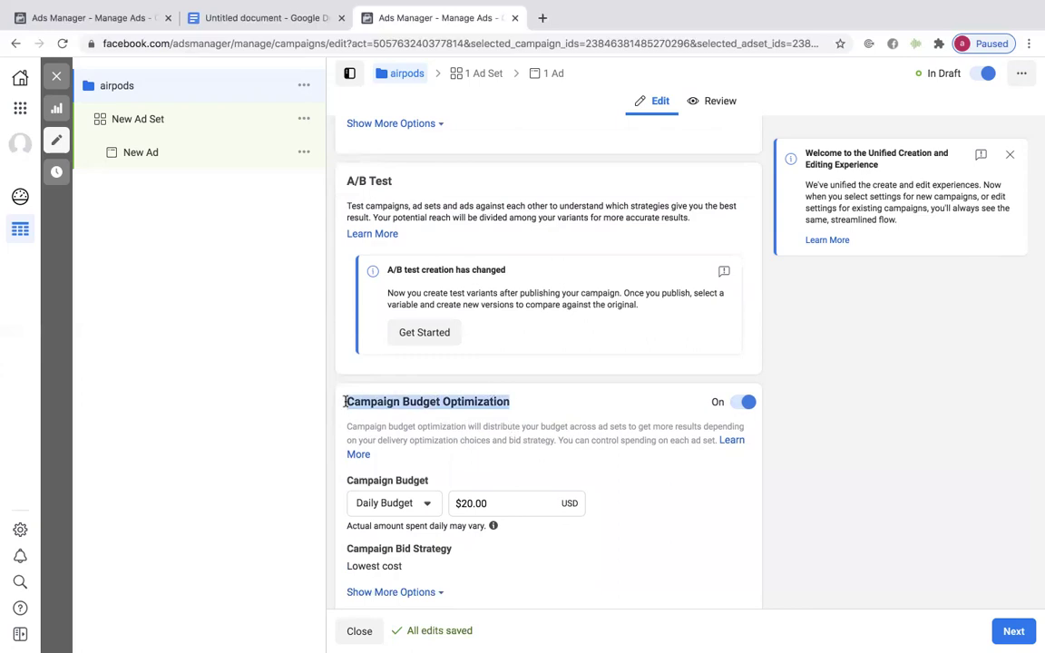
scroll(499, 442, "down", 1)
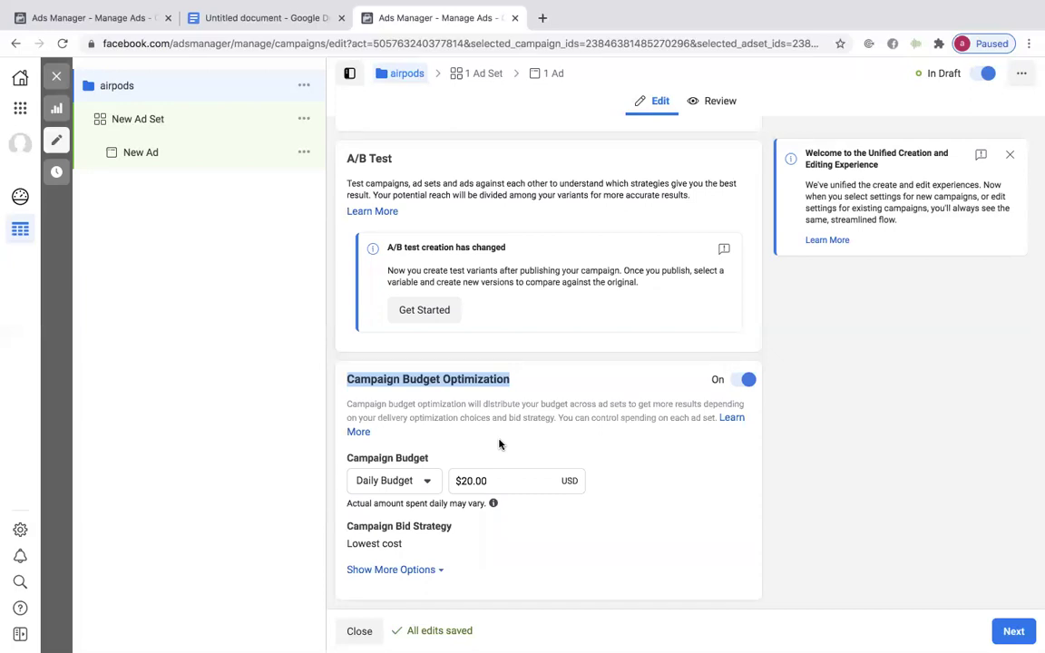
Step: Switch to the Google Docs checklist and add the indented line "THE MORE MONEY YOU PUT INTO THE ADS THE BETTER THEY WILL OPITIZE AND PERFORM"
left_click(292, 16)
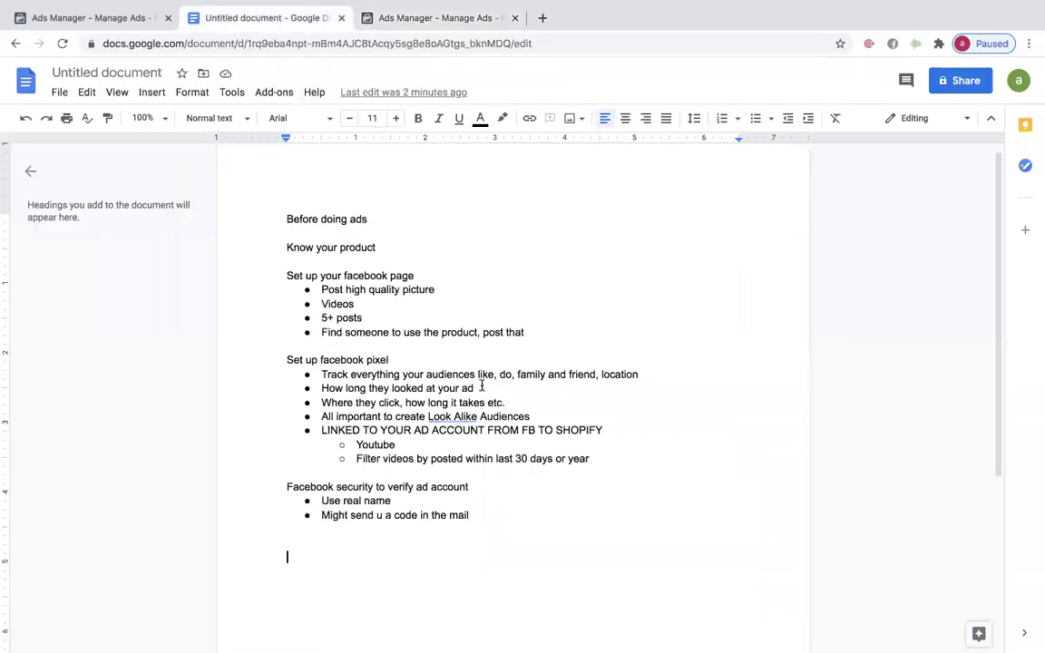
scroll(483, 403, "down", 1)
key("Tab")
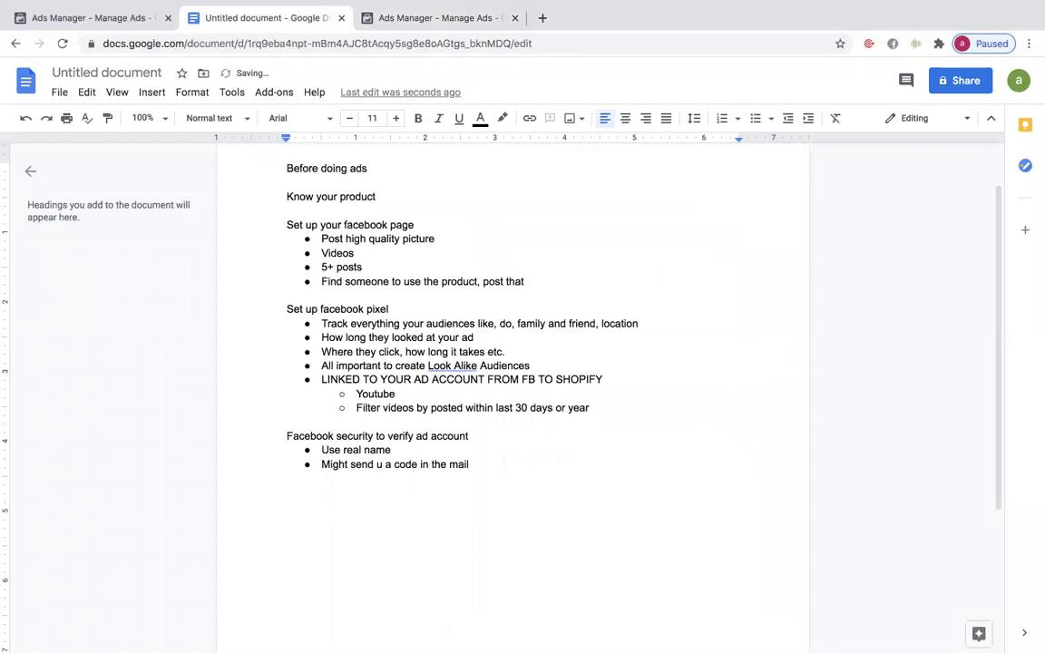
type("THE MORE MONE")
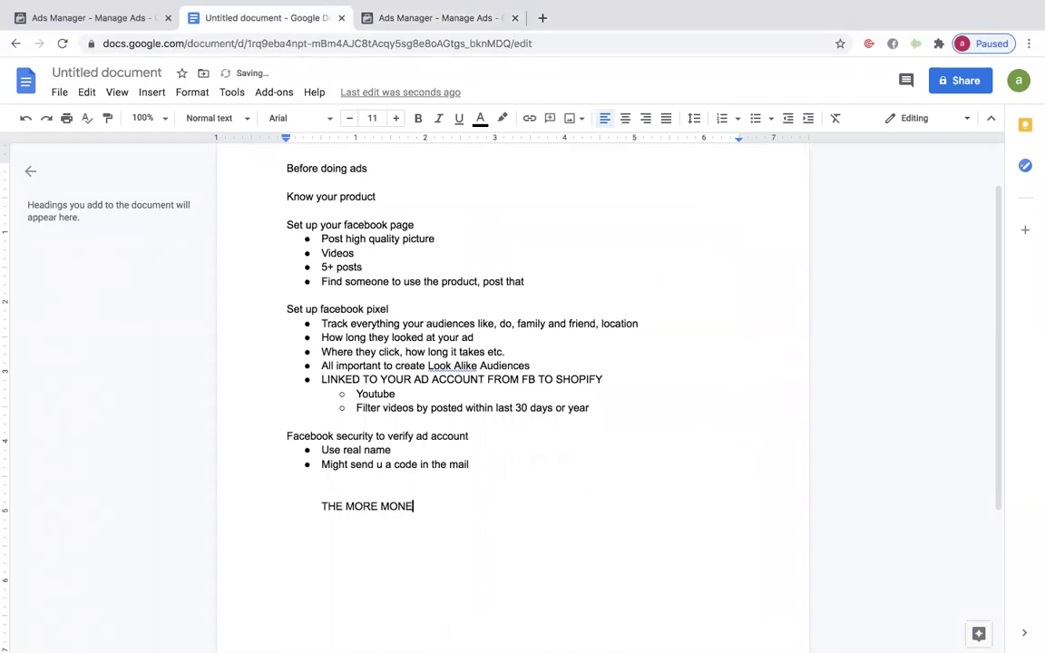
type("Y YOU PUT INTO THE ADS THE ")
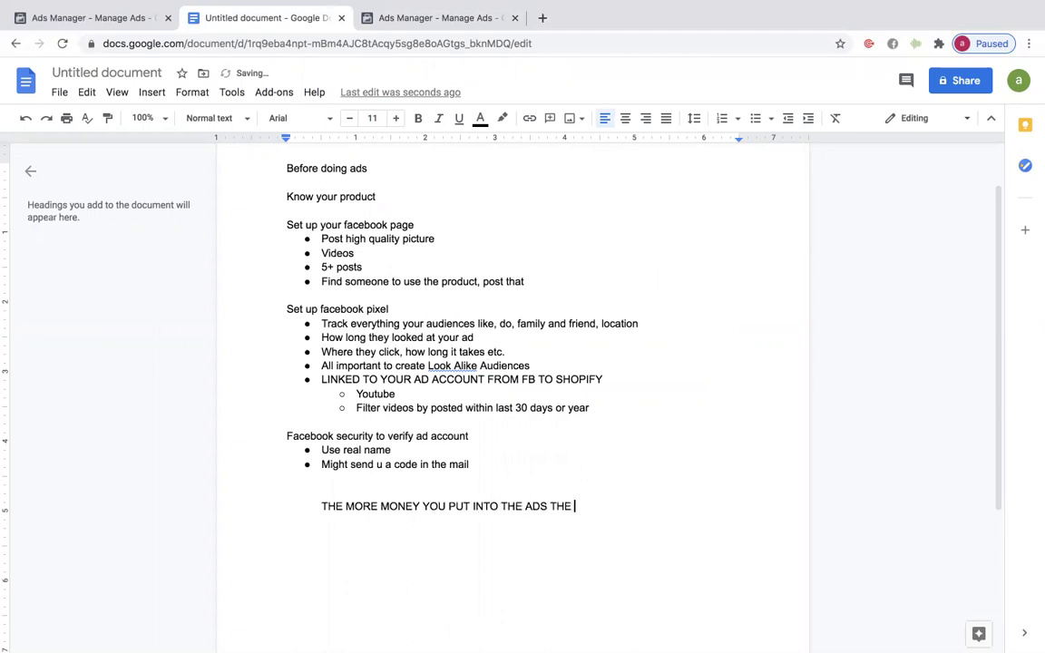
type("BETTER THEY WILL OPITIZE AND PERFORM")
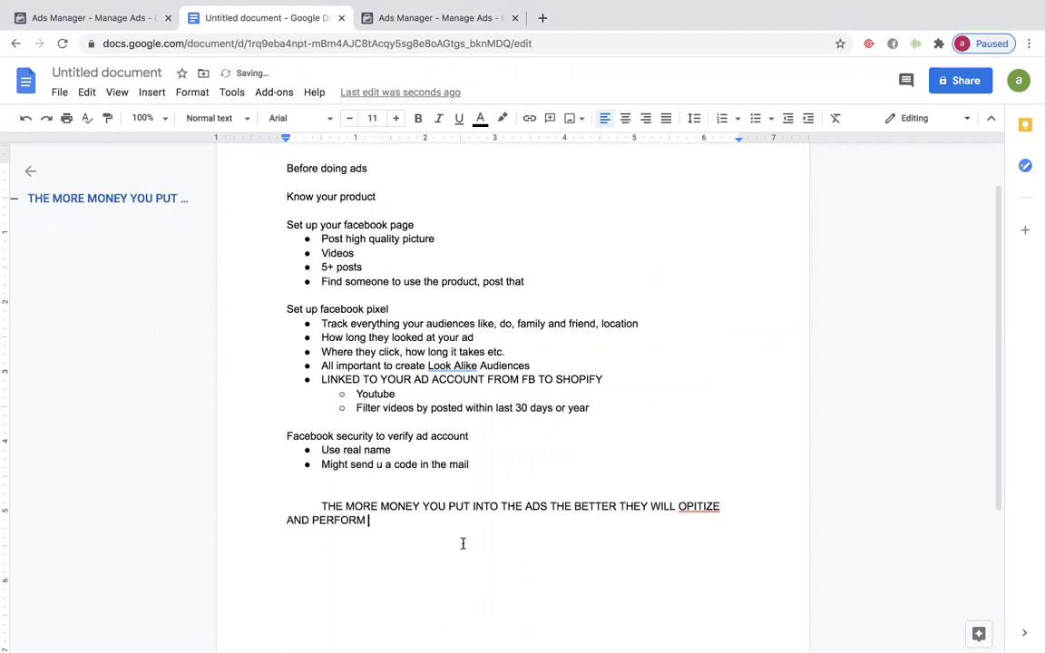
Step: Correct the misspelled word "OPITIZE" in the all-caps note to "OPTIMIZE" using the suggested spelling
left_click_drag(389, 534, 313, 510)
left_click(672, 508)
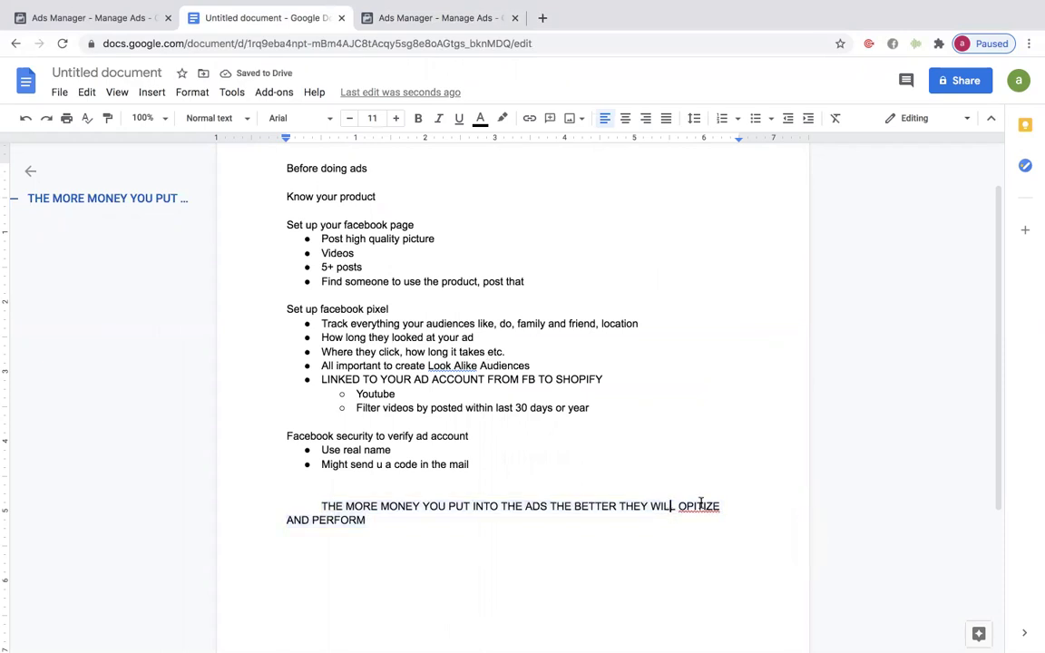
right_click(701, 508)
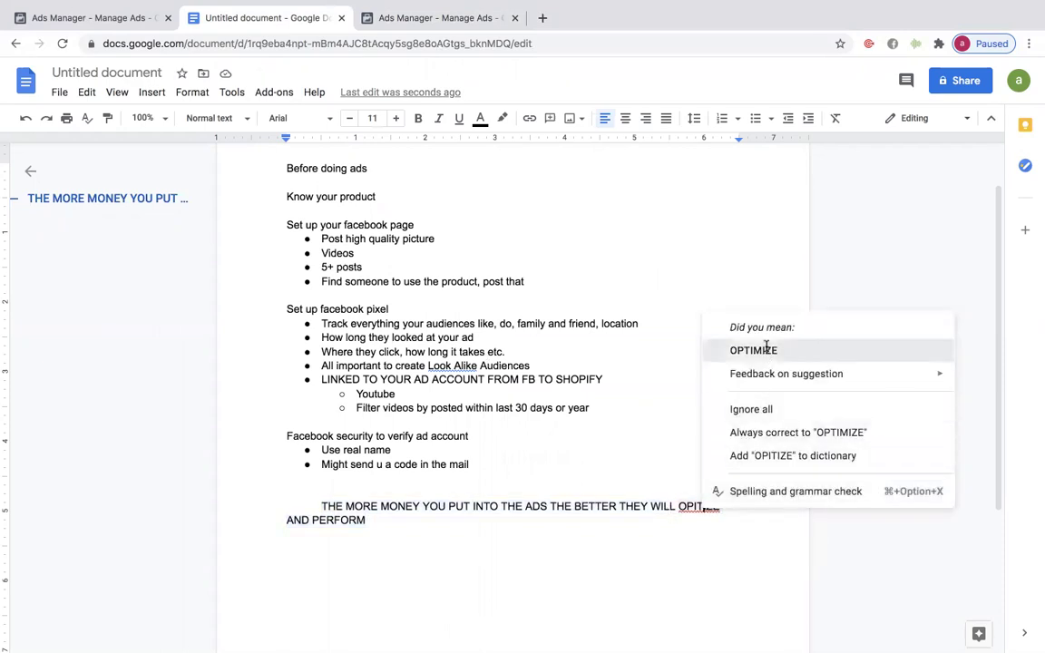
left_click(770, 350)
left_click(457, 541)
left_click(308, 505, "shift")
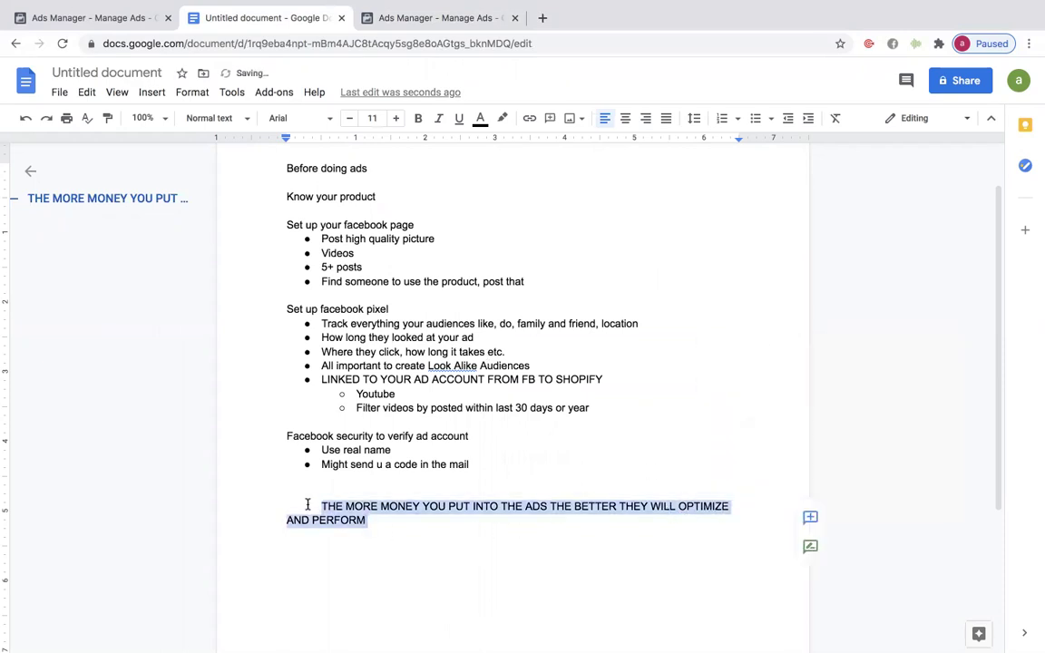
left_click(481, 123)
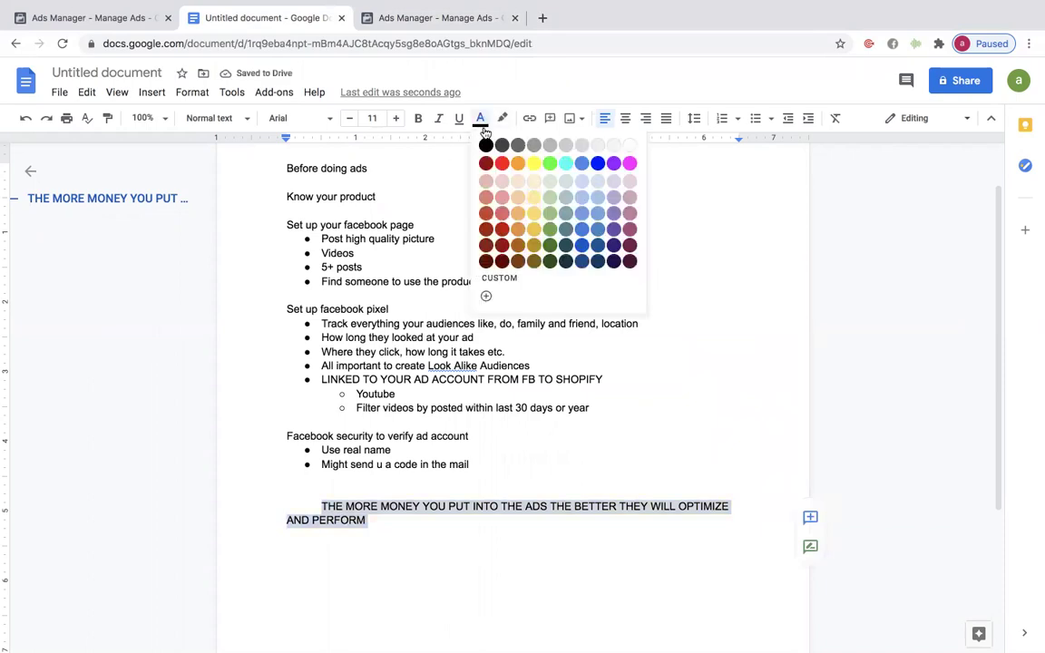
left_click(453, 181)
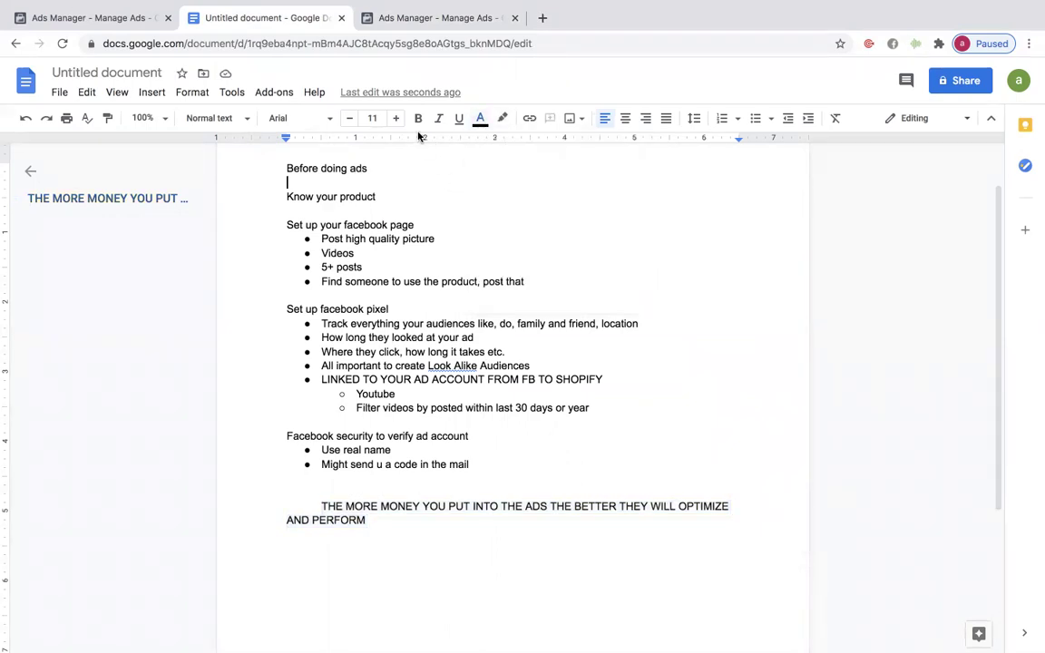
Step: Enlarge the font of the whole all-caps note about ad spending until it fills three lines
left_click(370, 521)
left_click(310, 500, "shift")
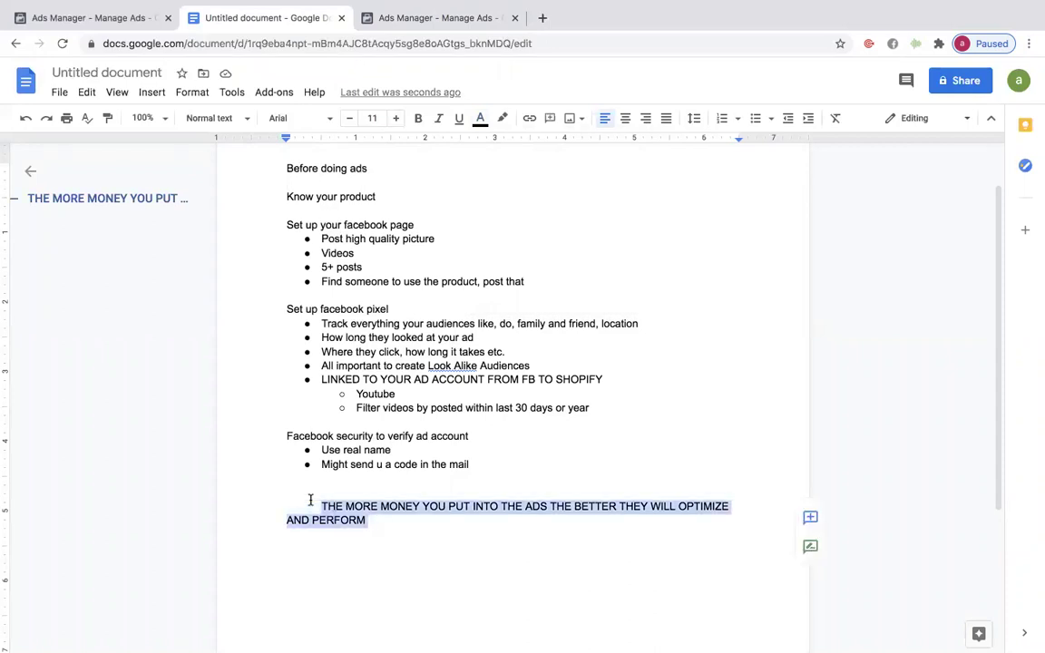
left_click(395, 118)
left_click(395, 118)
left_click(395, 118)
left_click(395, 118)
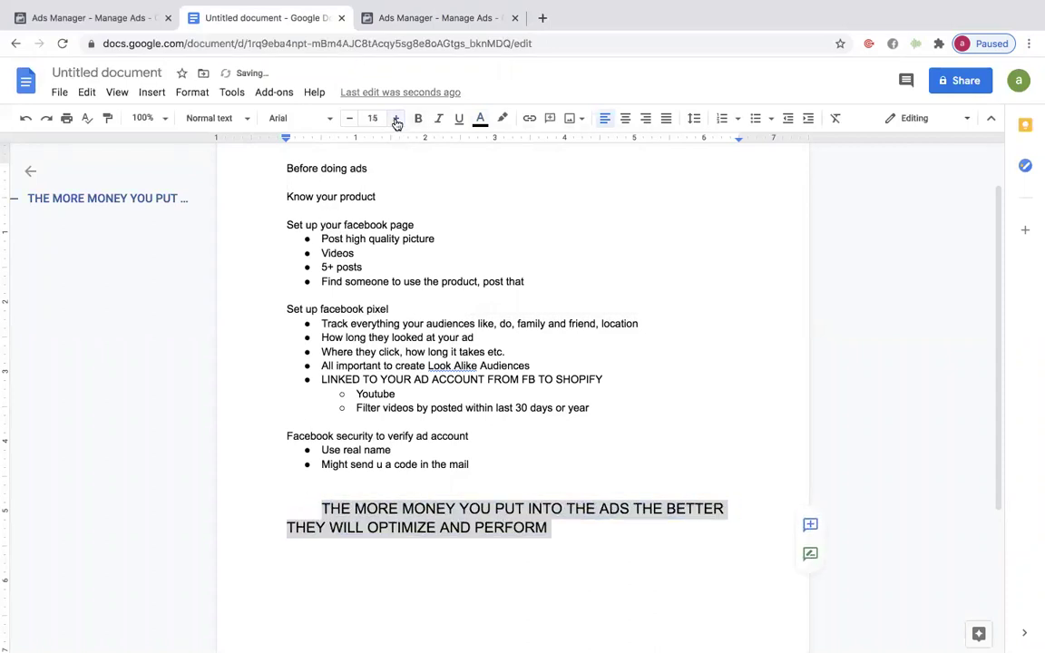
left_click(397, 118)
left_click(396, 117)
left_click(397, 118)
left_click(397, 118)
left_click(397, 118)
left_click(396, 118)
left_click(396, 118)
left_click(677, 495)
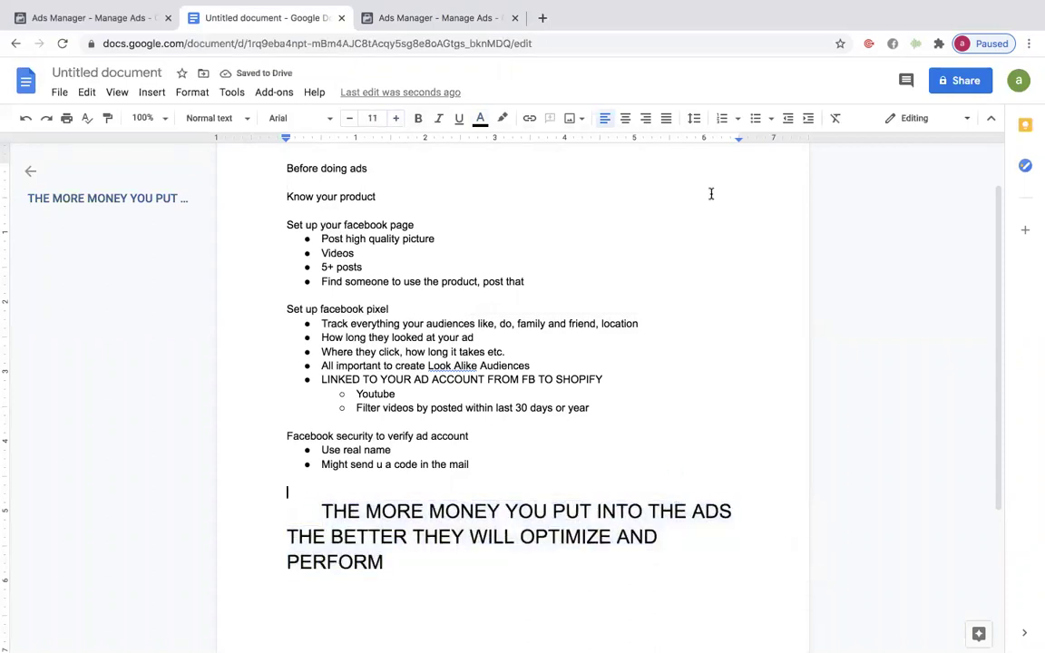
Step: Go over the Campaign Budget Optimization settings in Ads Manager alongside the all-caps ad-spending note in the Google Docs checklist
left_click(482, 16)
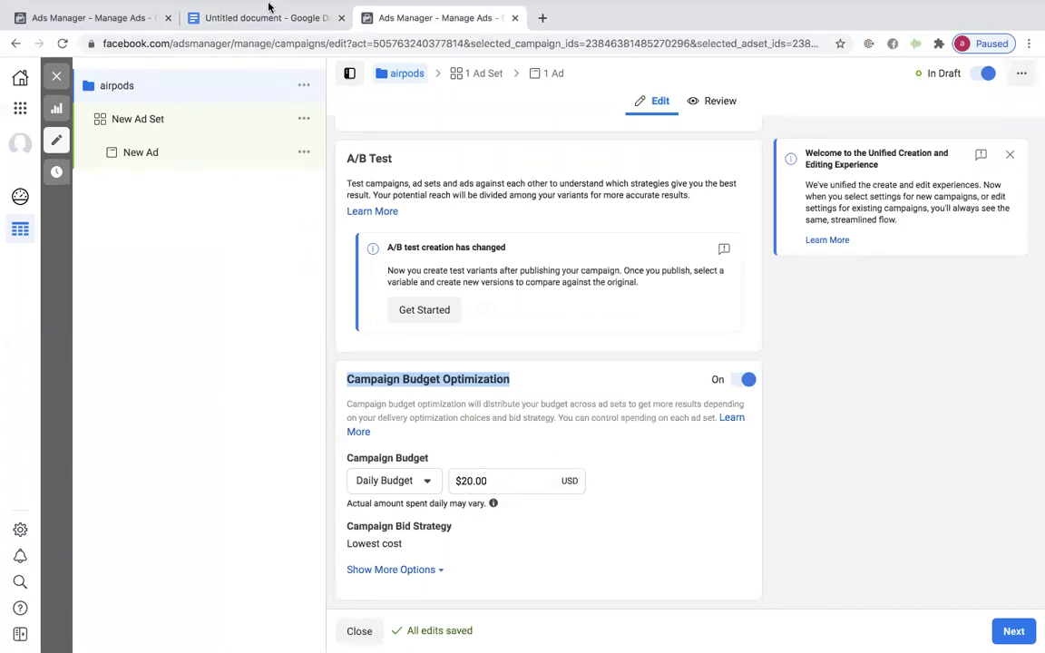
left_click(261, 47)
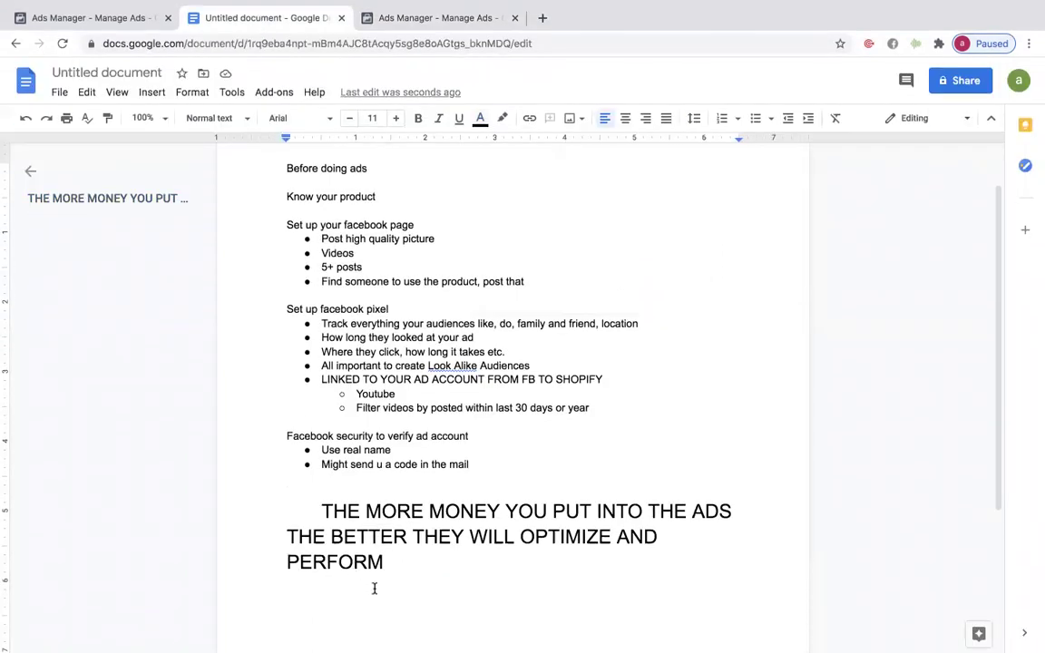
left_click(415, 577)
left_click(461, 16)
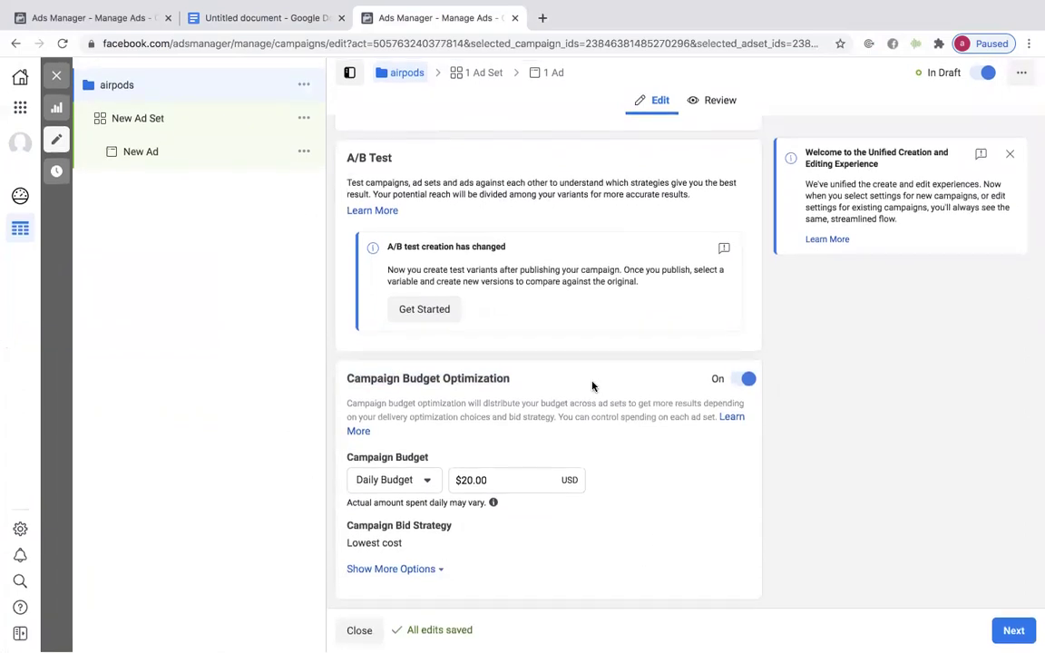
scroll(593, 393, "up", 2)
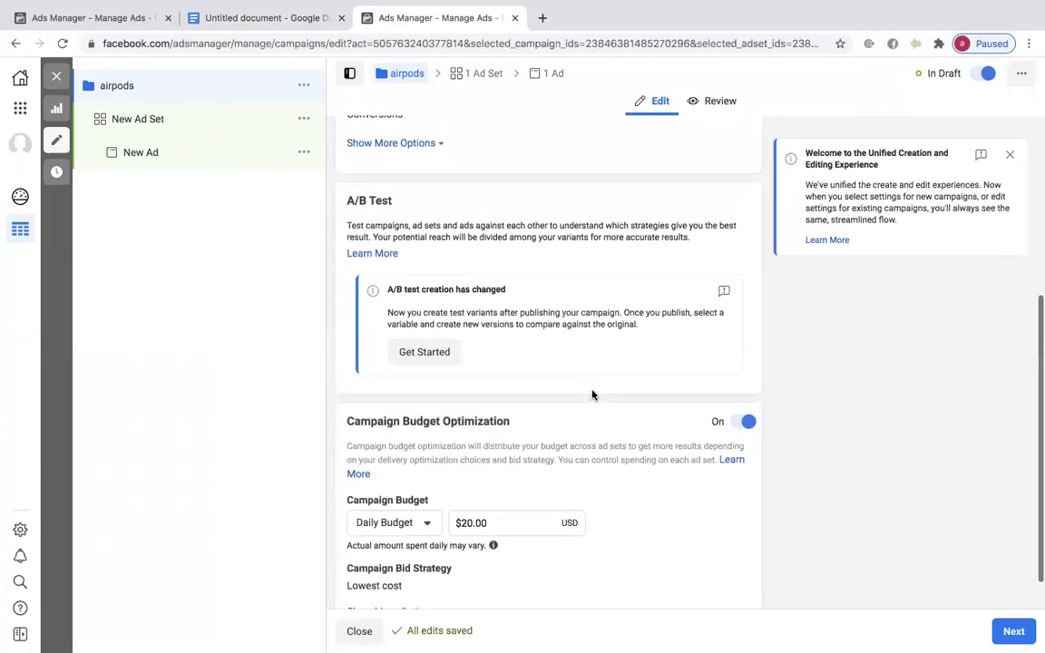
scroll(592, 396, "down", 2)
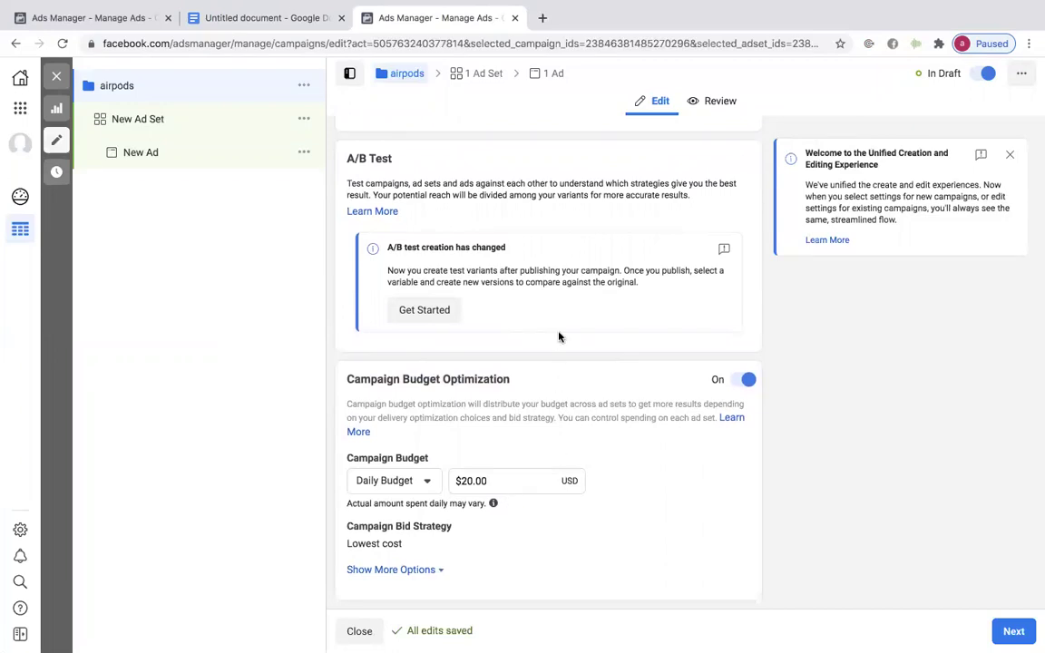
scroll(558, 338, "up", 2)
scroll(635, 409, "down", 2)
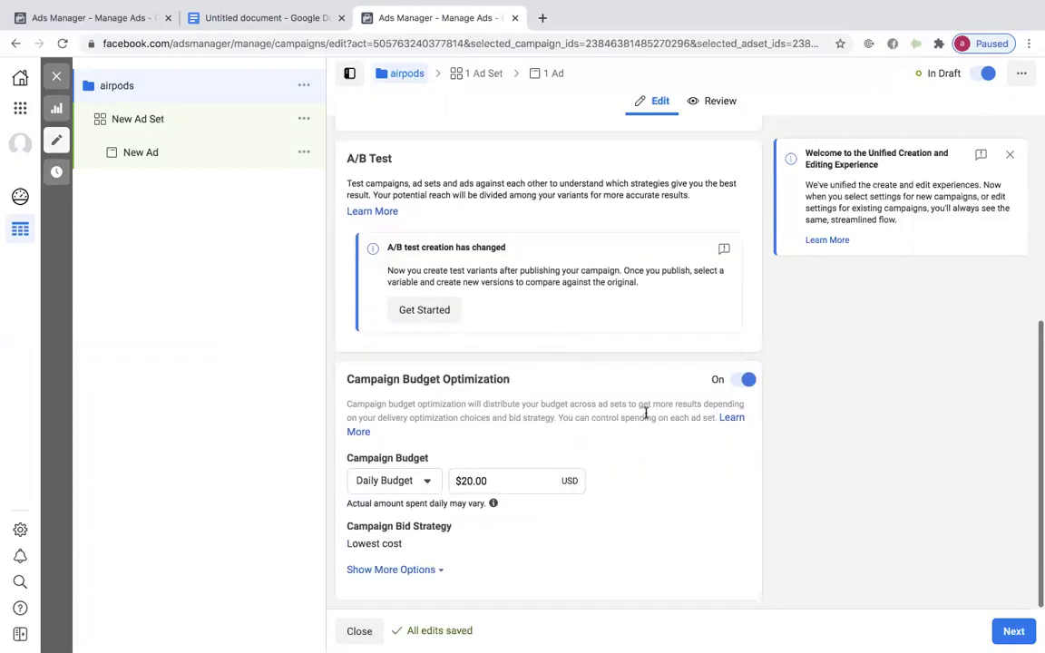
left_click(253, 17)
left_click(446, 19)
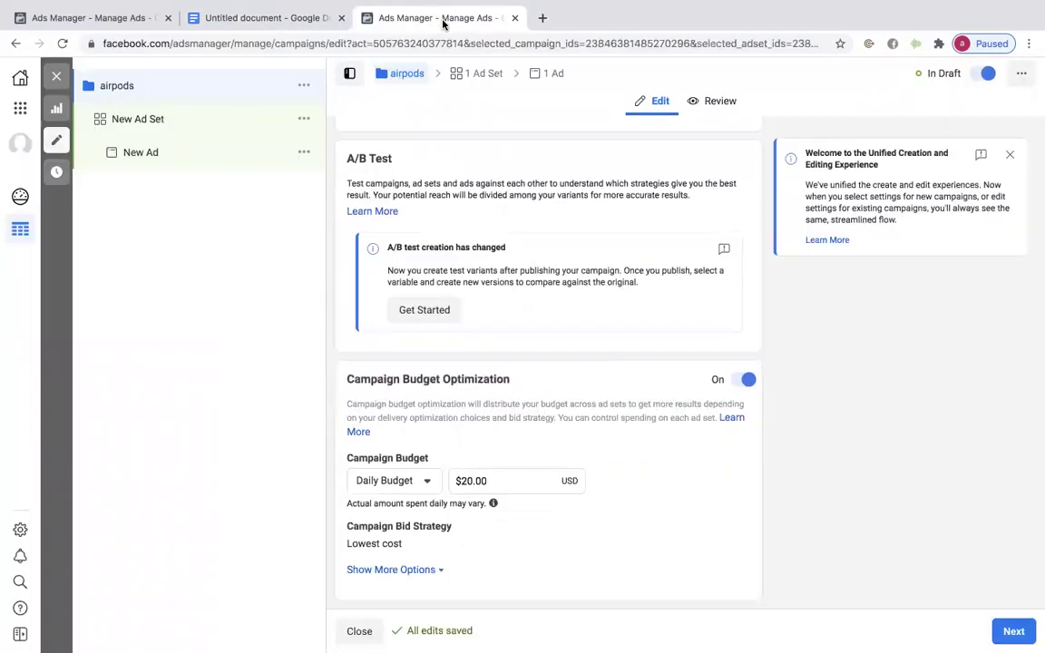
left_click(259, 19)
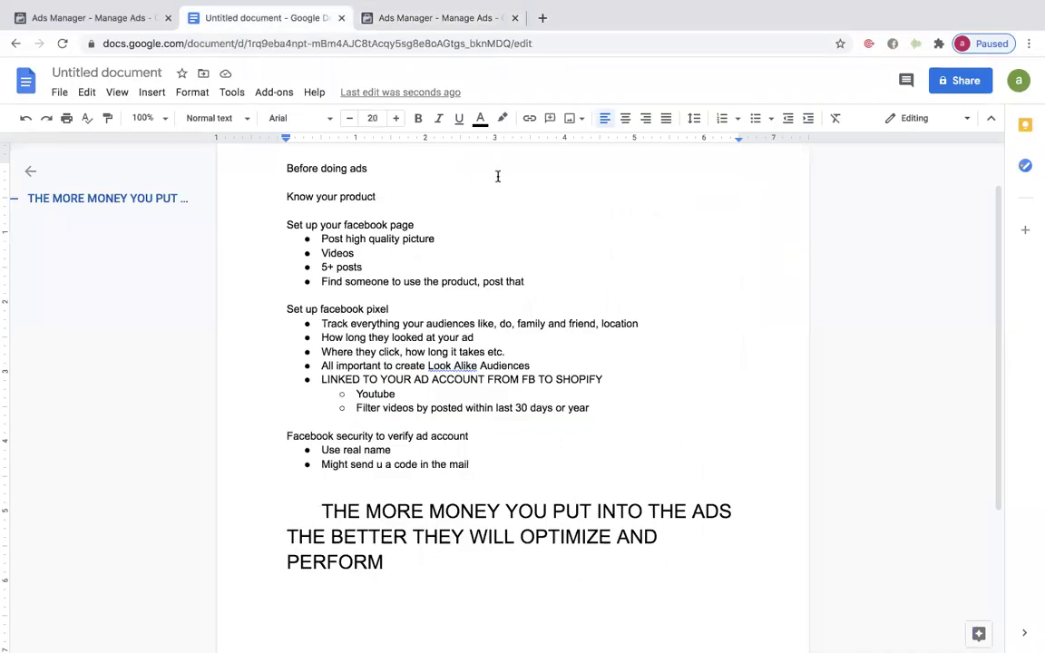
Step: Switch to Ads Manager and set the airpods campaign's daily budget to $50.00
left_click(465, 17)
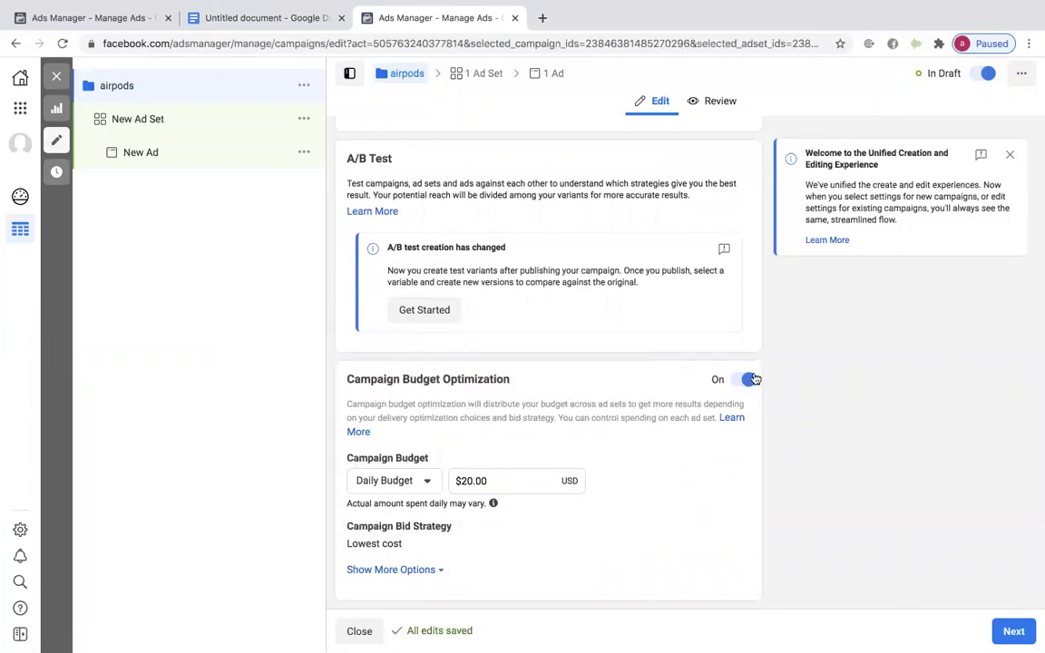
left_click(466, 479)
key("BackSpace")
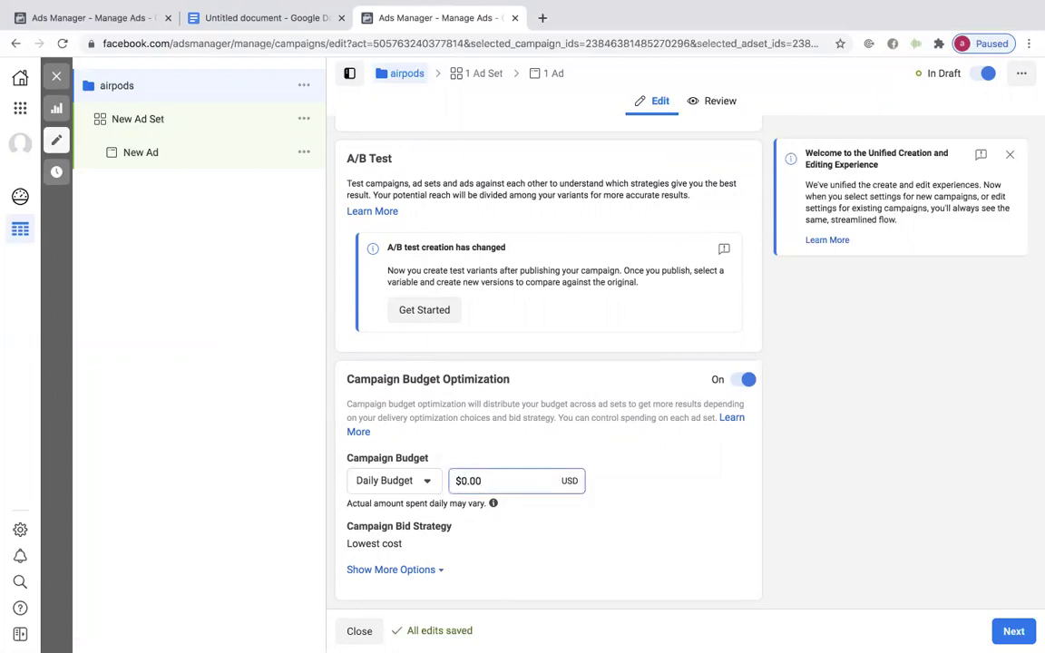
type("5")
left_click(871, 529)
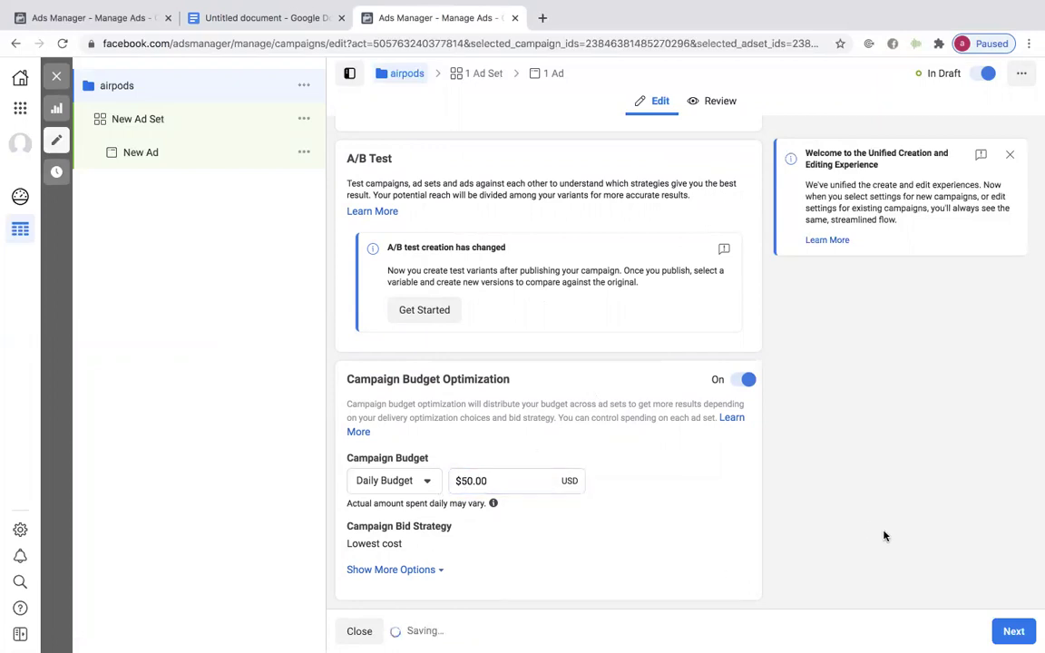
Step: Open the new ad set under the airpods campaign and rename it "interest #1"
left_click(154, 121)
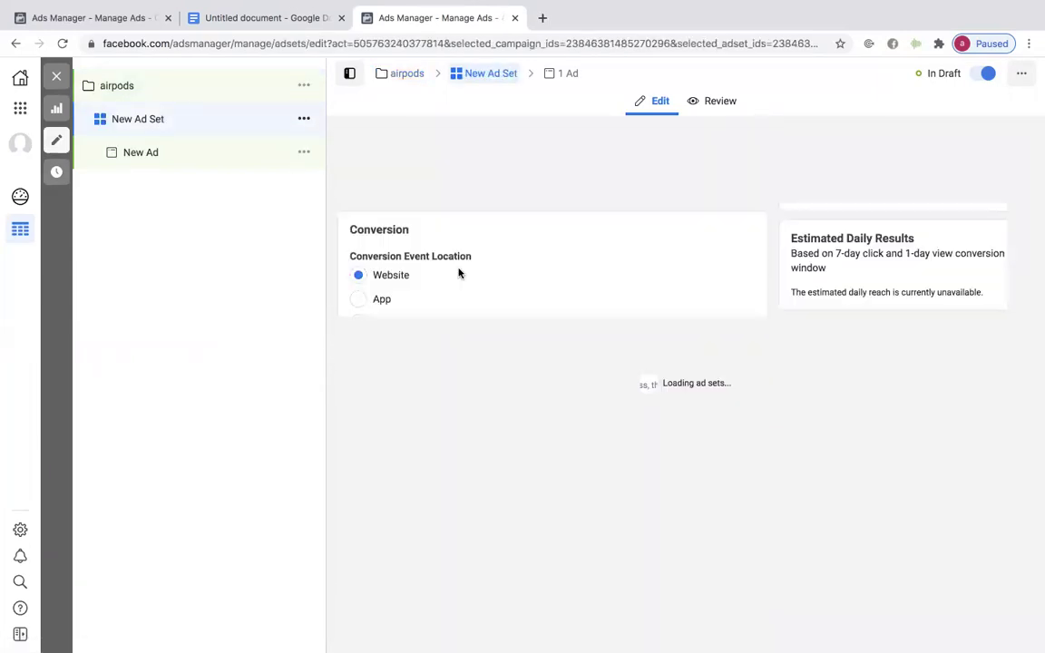
left_click_drag(425, 180, 344, 173)
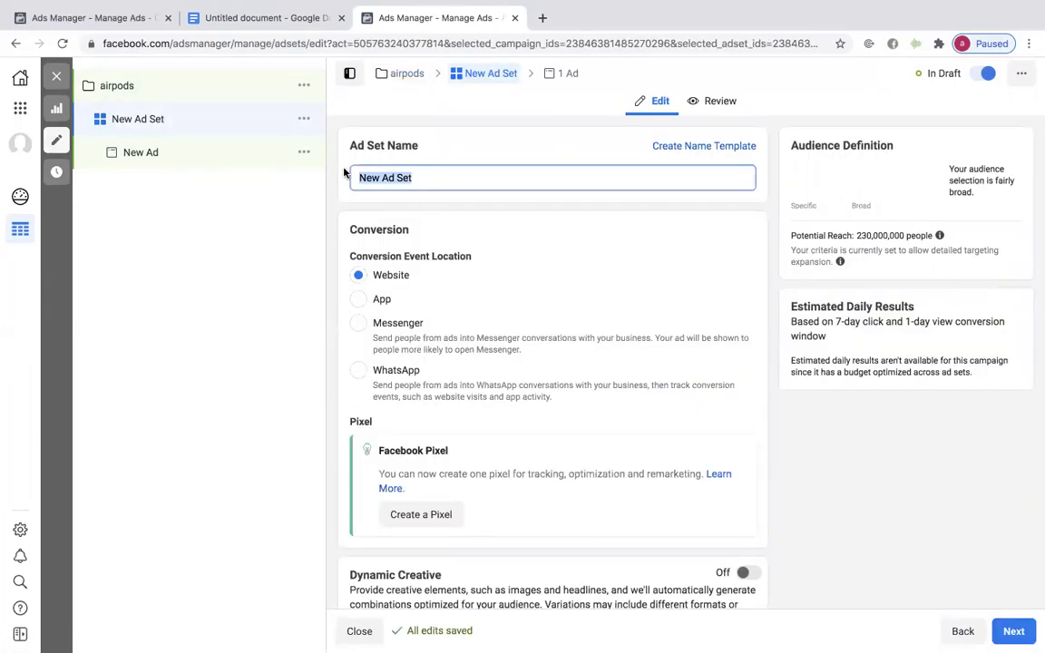
type("inter")
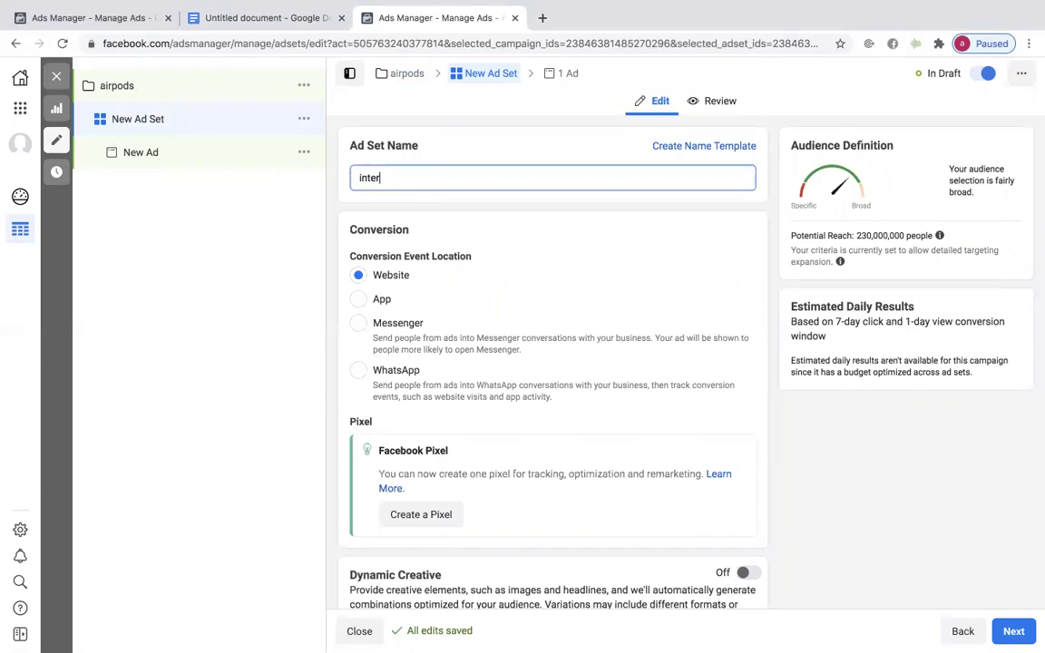
type("esz=")
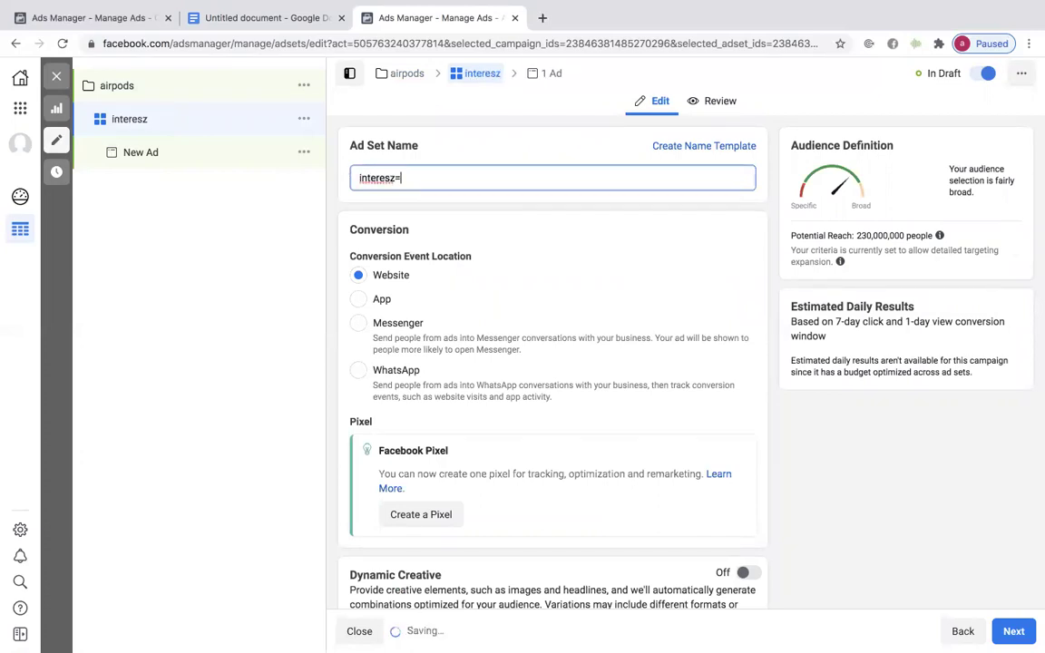
key("BackSpace")
type("t")
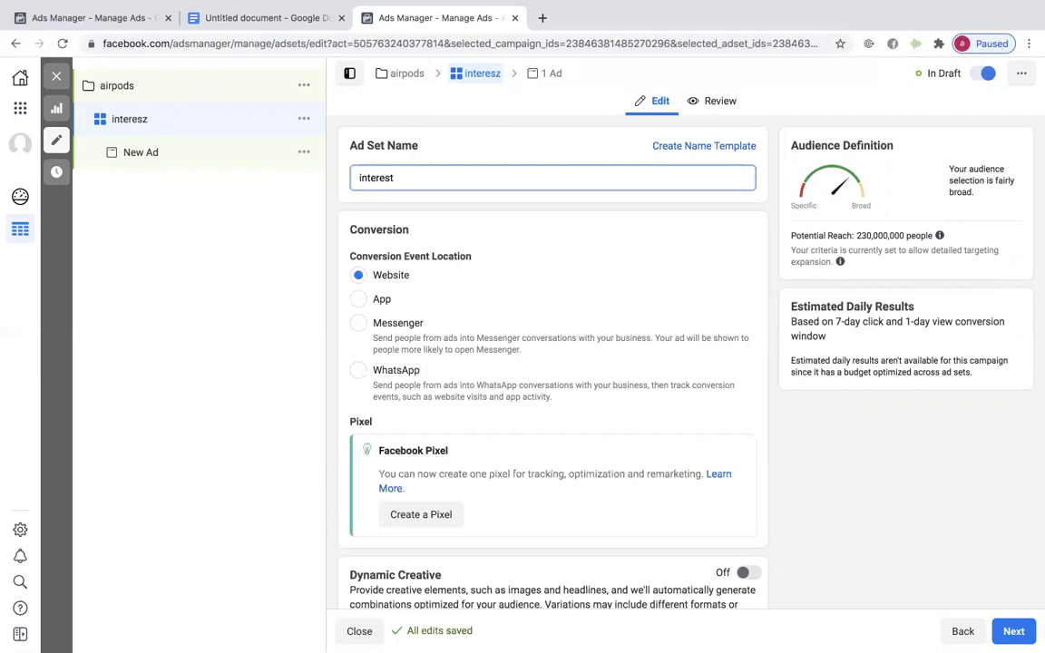
type(" #1")
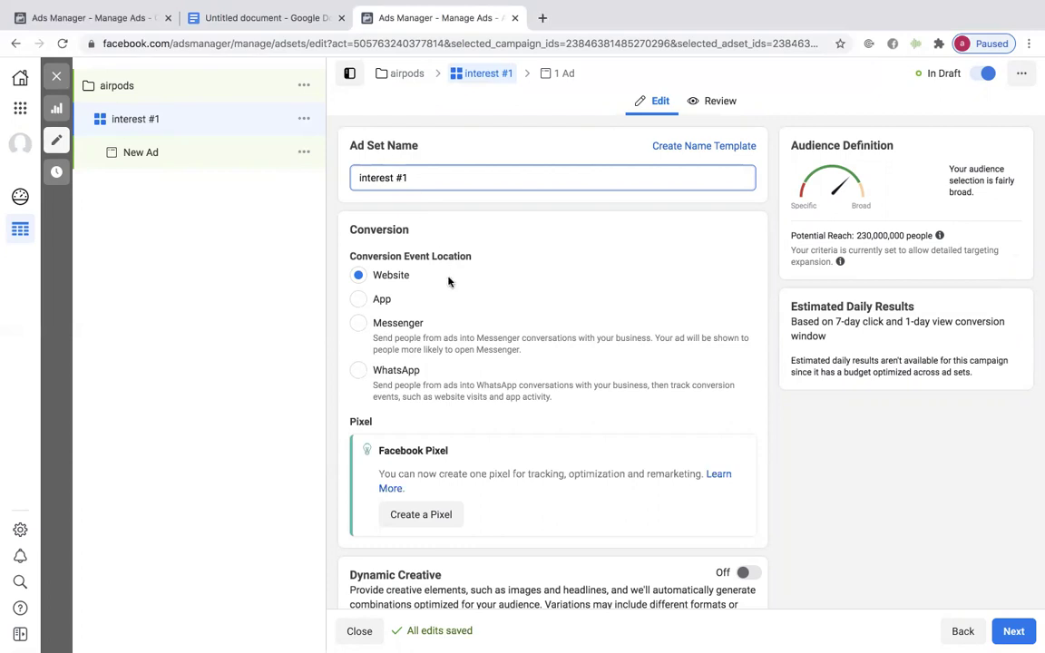
Step: Review the ad set's conversion event location, Facebook Pixel, Dynamic Creative and Offer settings
scroll(473, 182, "down", 1)
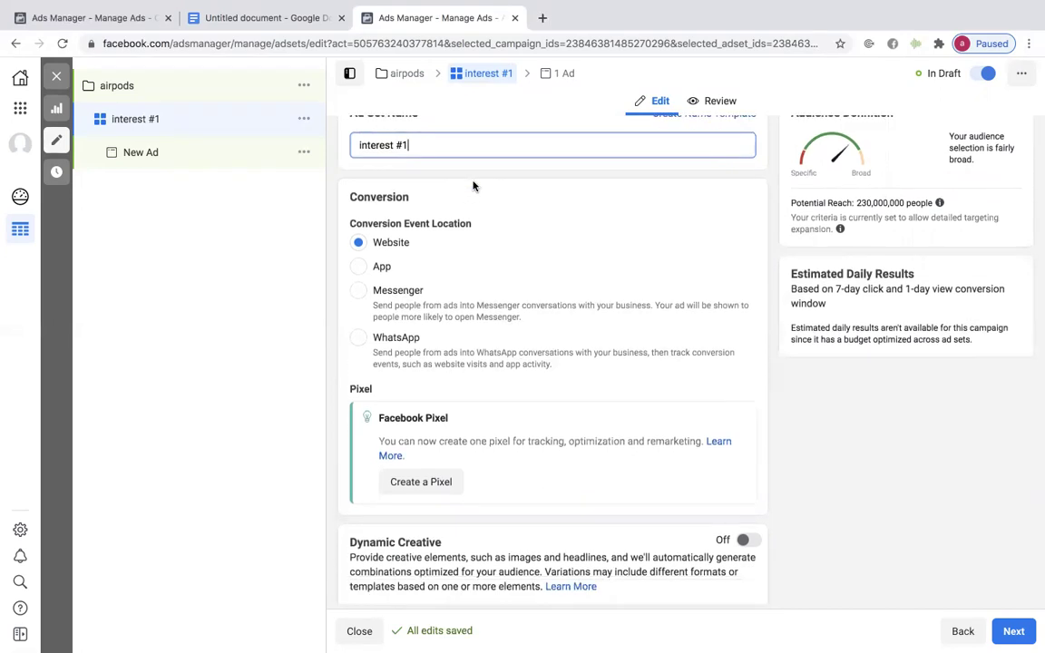
scroll(479, 265, "down", 1)
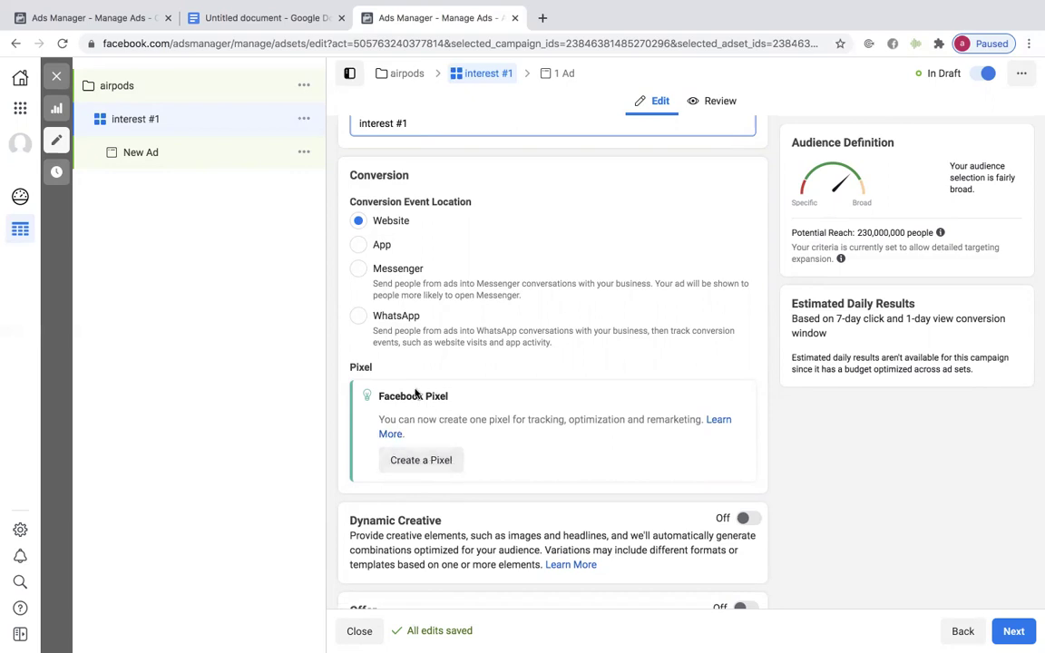
left_click_drag(368, 397, 449, 396)
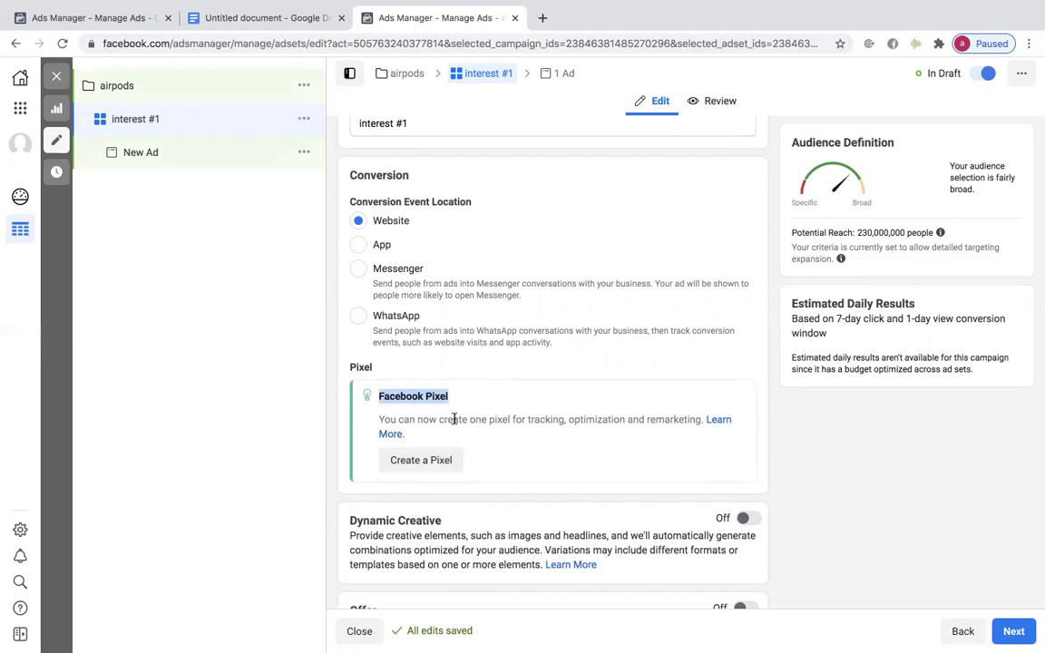
left_click(452, 396)
scroll(454, 425, "up", 1)
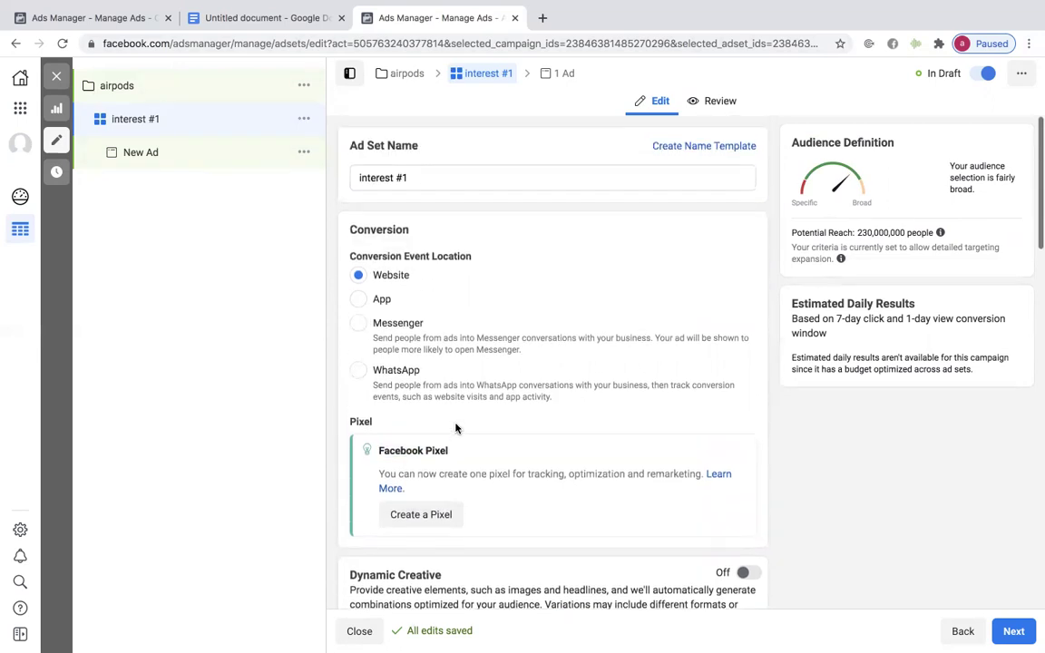
scroll(468, 445, "down", 4)
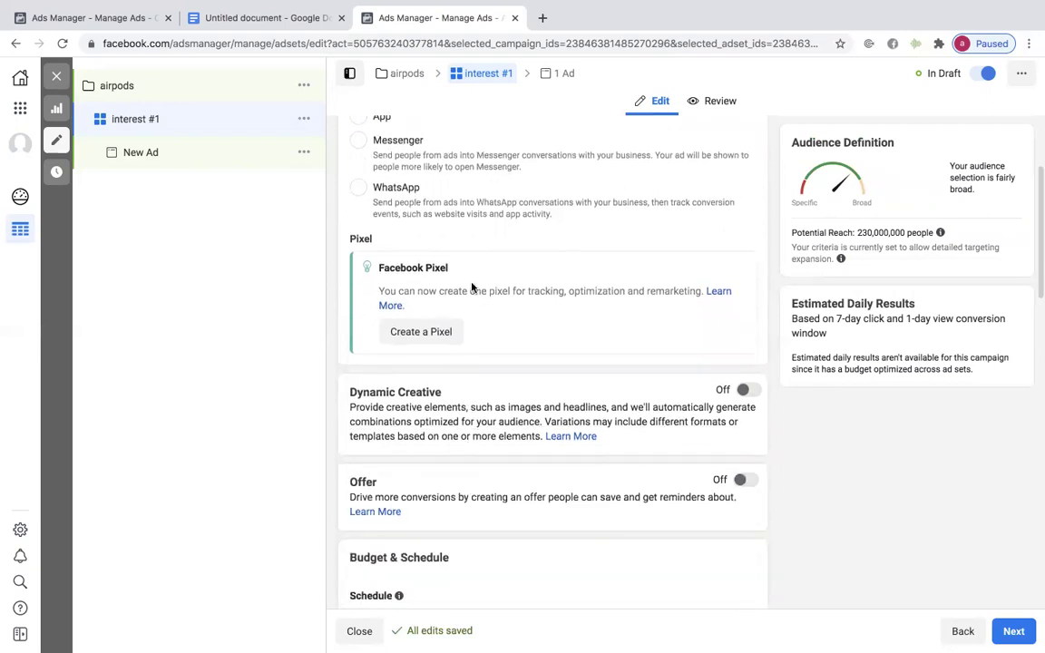
scroll(470, 286, "down", 1)
scroll(471, 291, "up", 3)
scroll(474, 295, "down", 4)
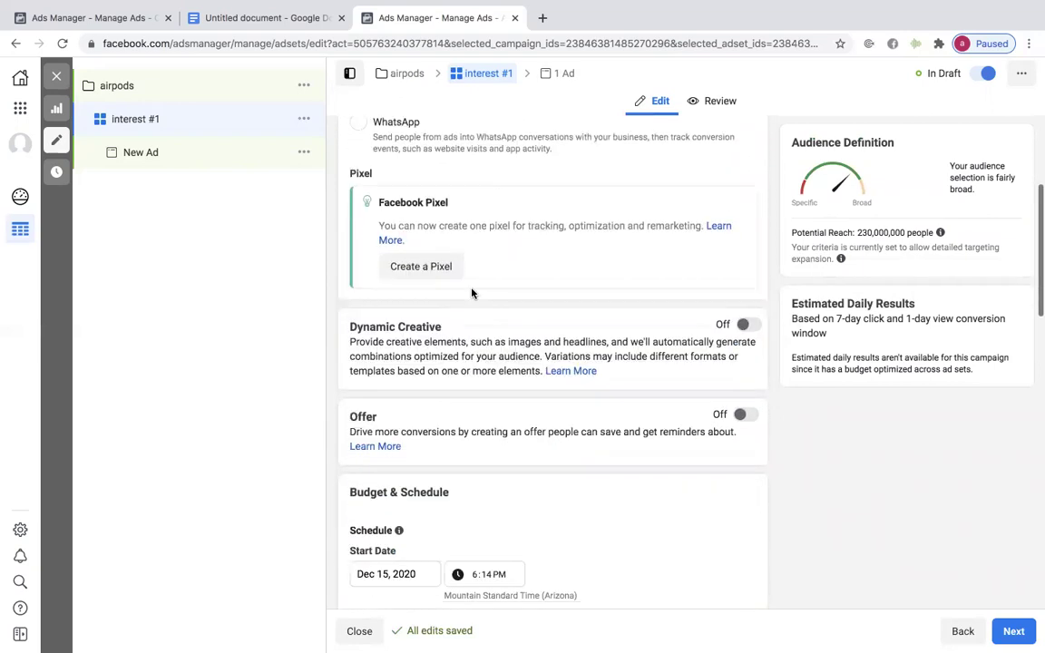
scroll(468, 352, "down", 2)
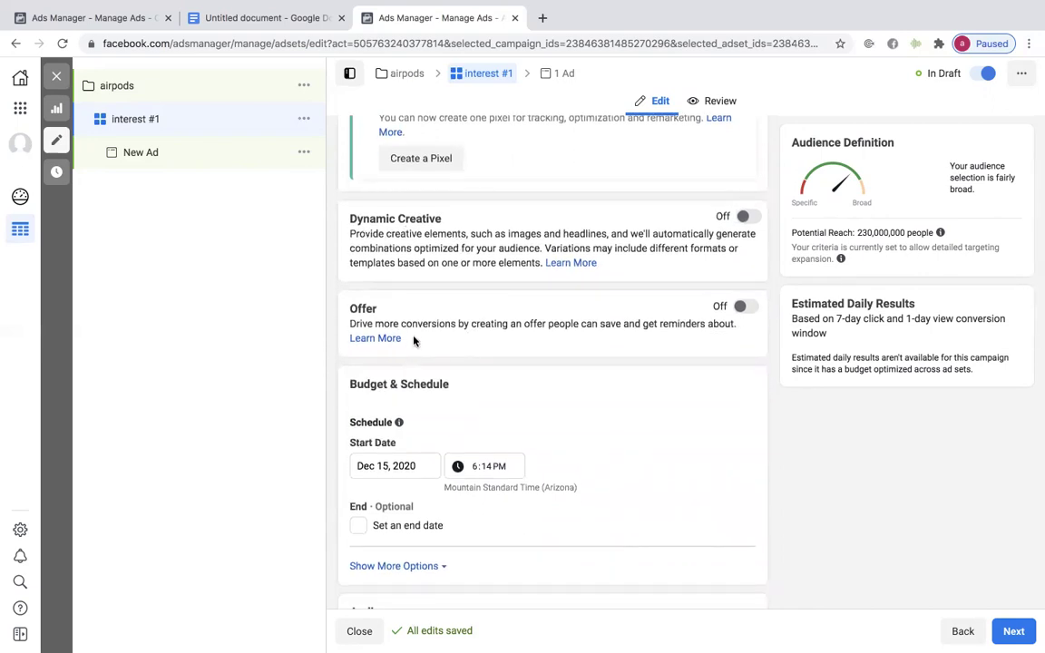
Step: Schedule the interest #1 ad set to start on Dec 16, 2020 at 12:00 PM
scroll(460, 334, "down", 3)
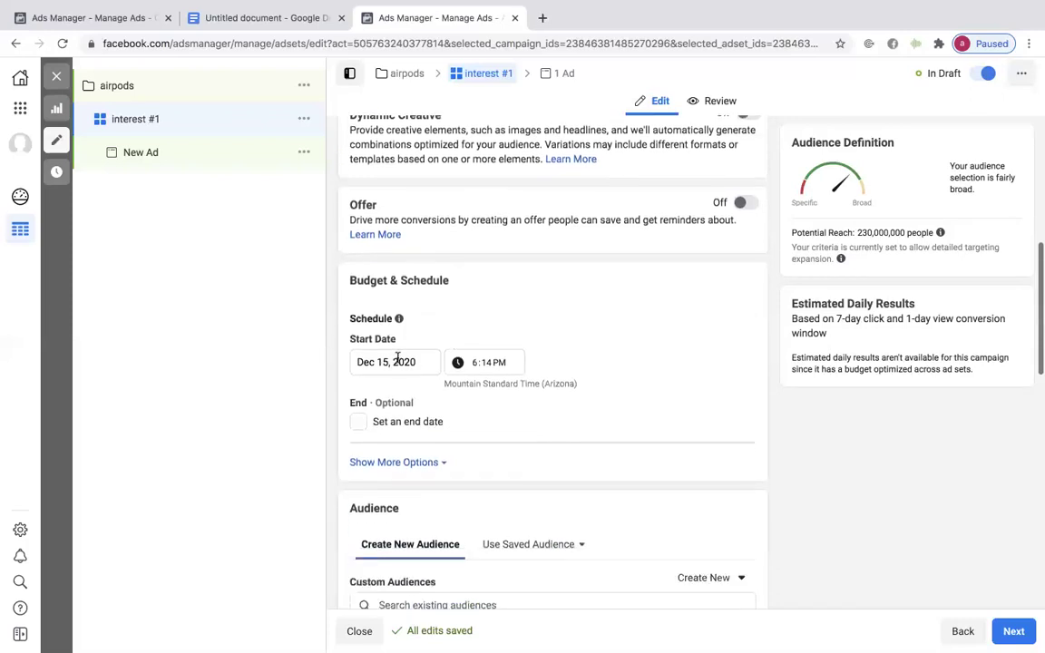
left_click(405, 359)
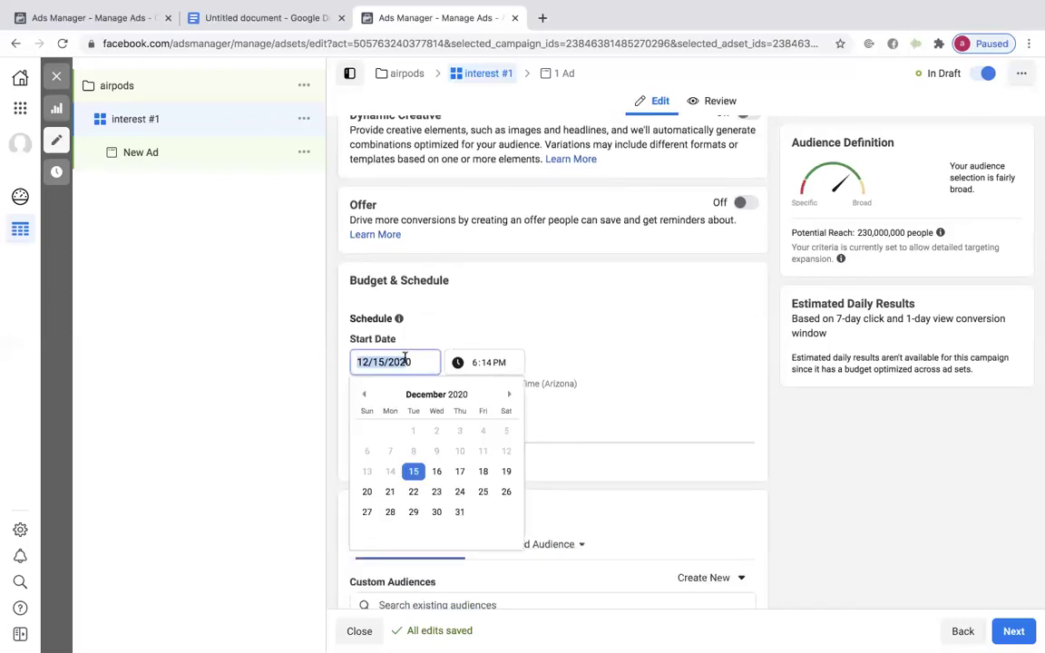
left_click(453, 336)
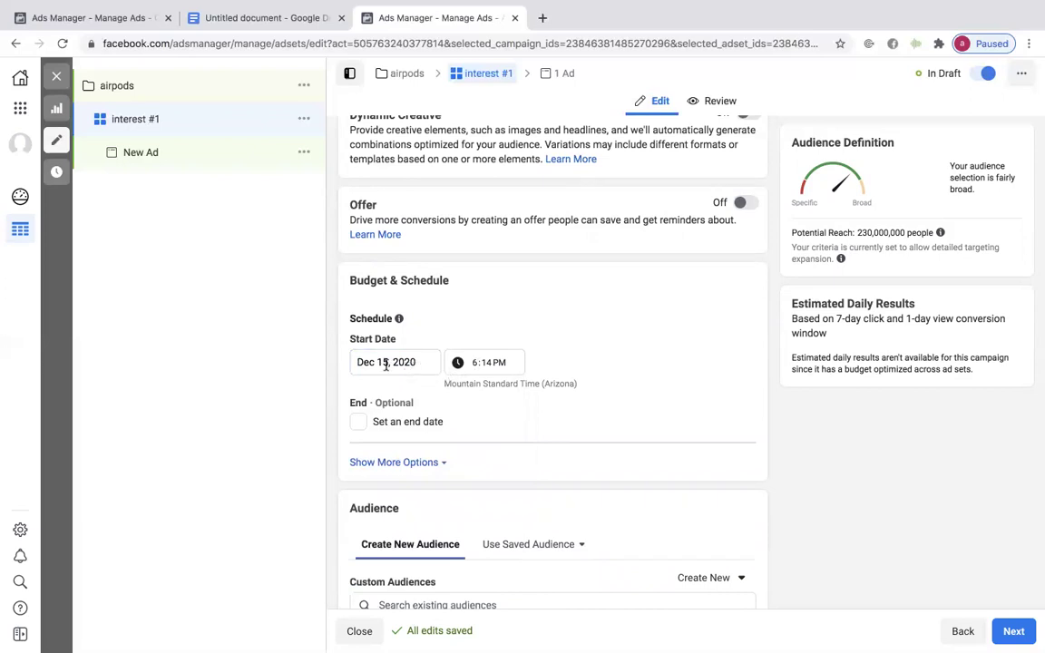
left_click(379, 362)
left_click(436, 470)
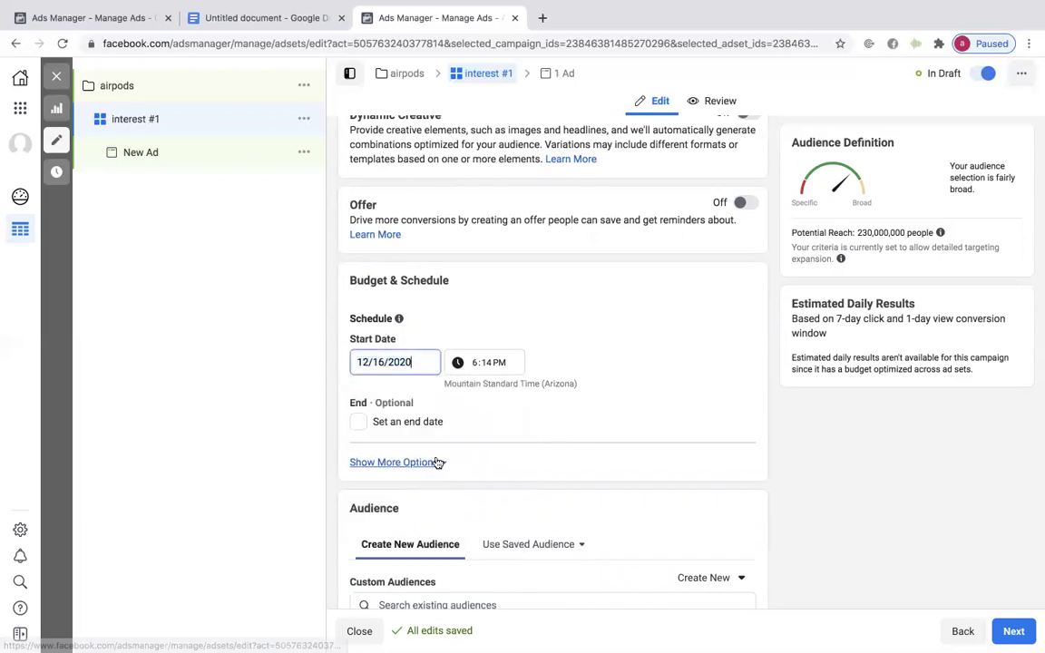
left_click(483, 363)
type("12")
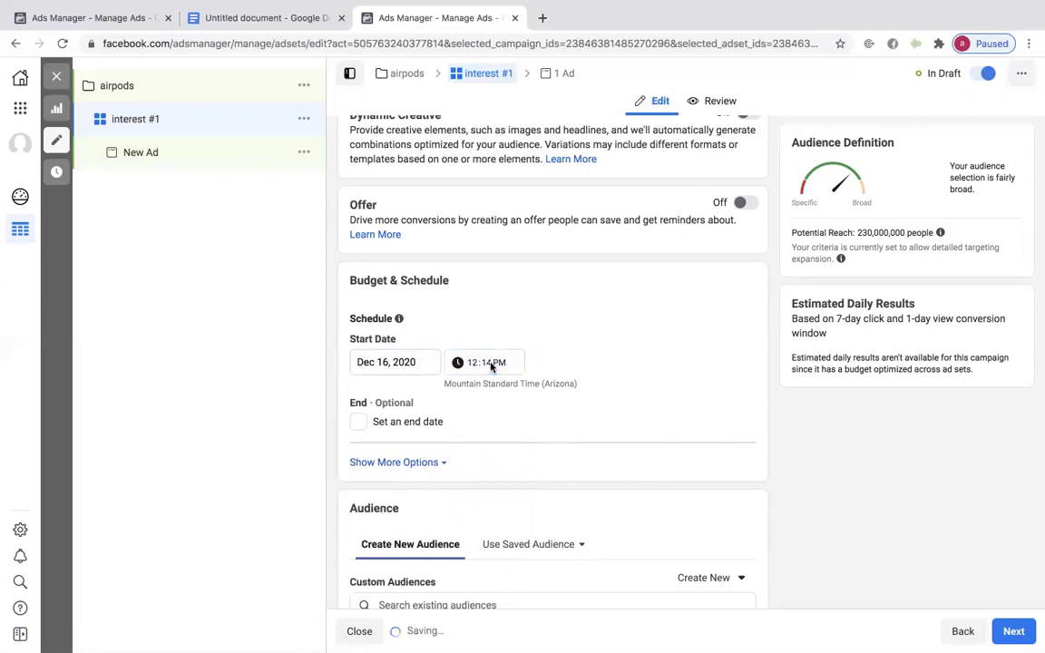
type(":00")
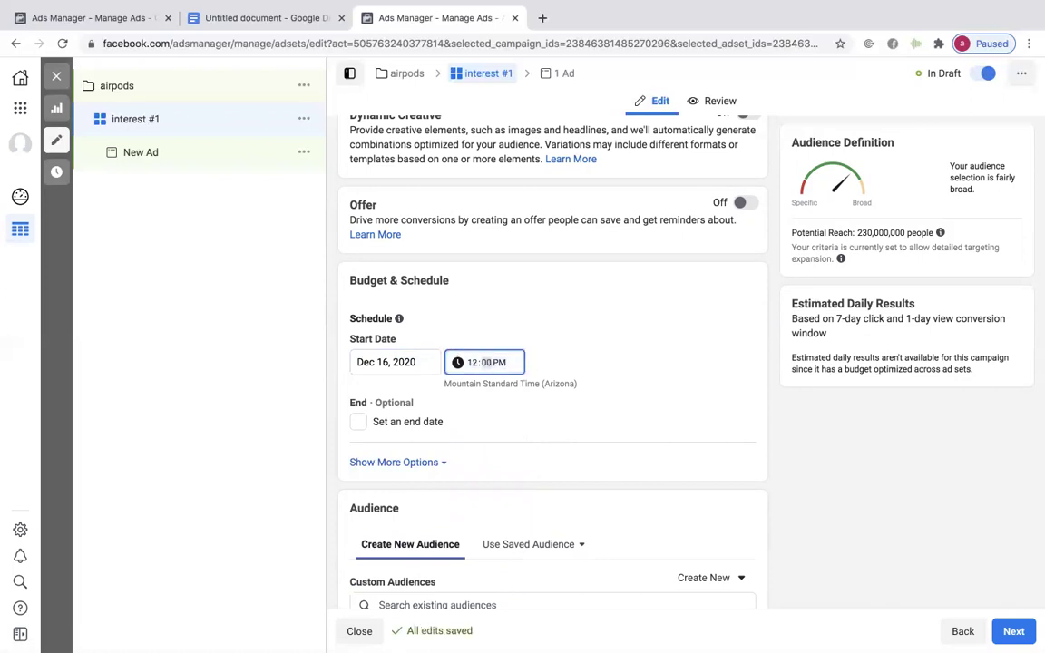
left_click(549, 372)
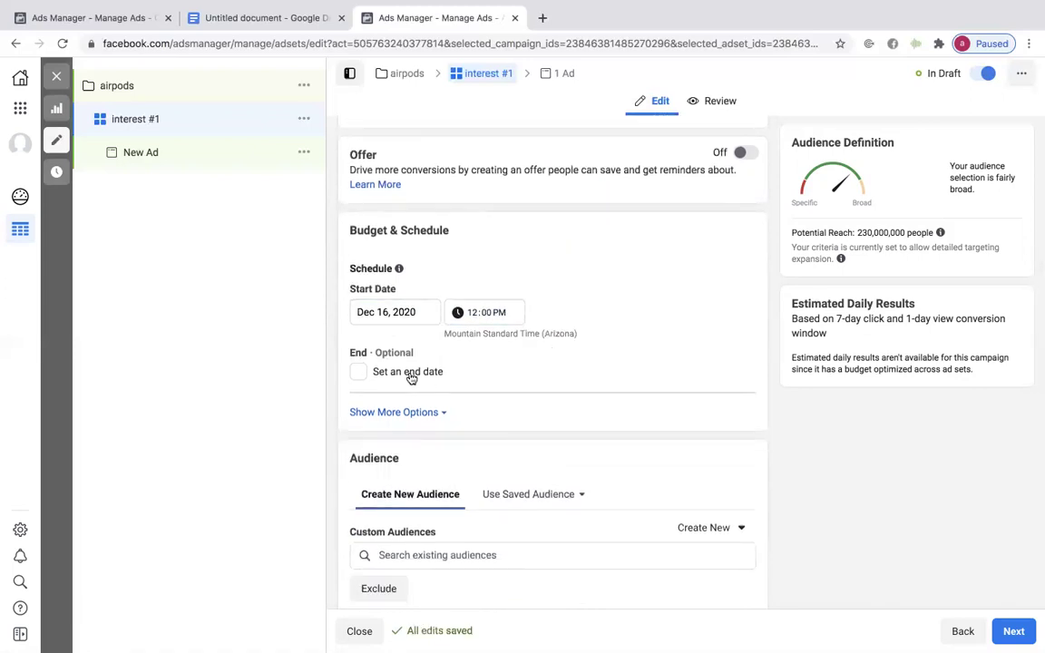
Step: Examine the ad set's Audience settings for custom audiences, locations, age, gender, detailed targeting and languages
scroll(522, 383, "down", 1)
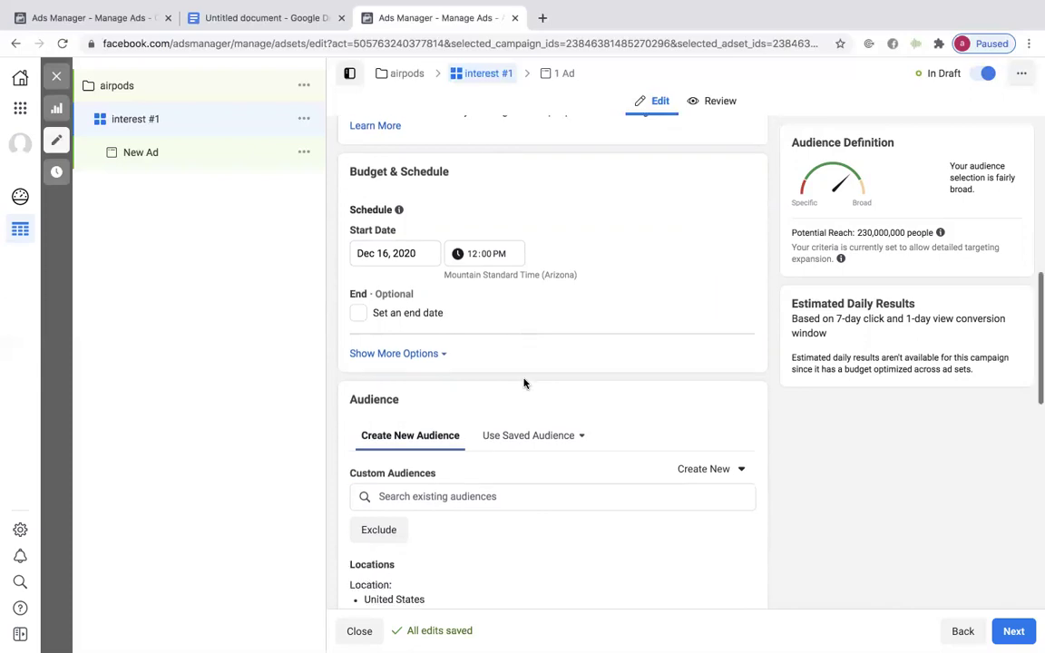
scroll(523, 383, "down", 1)
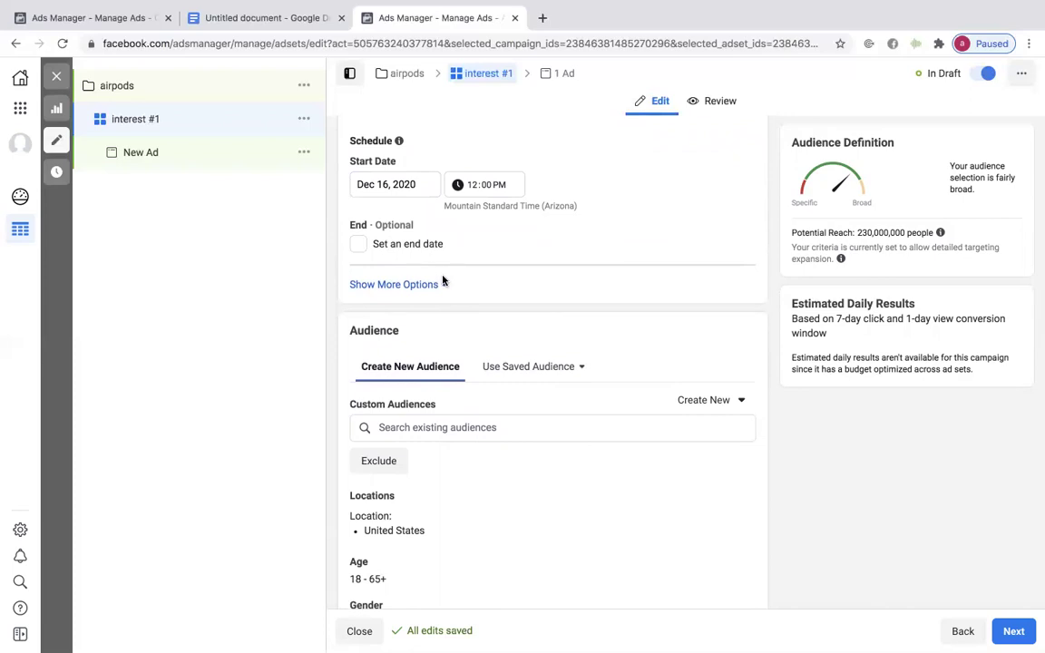
scroll(443, 281, "down", 1)
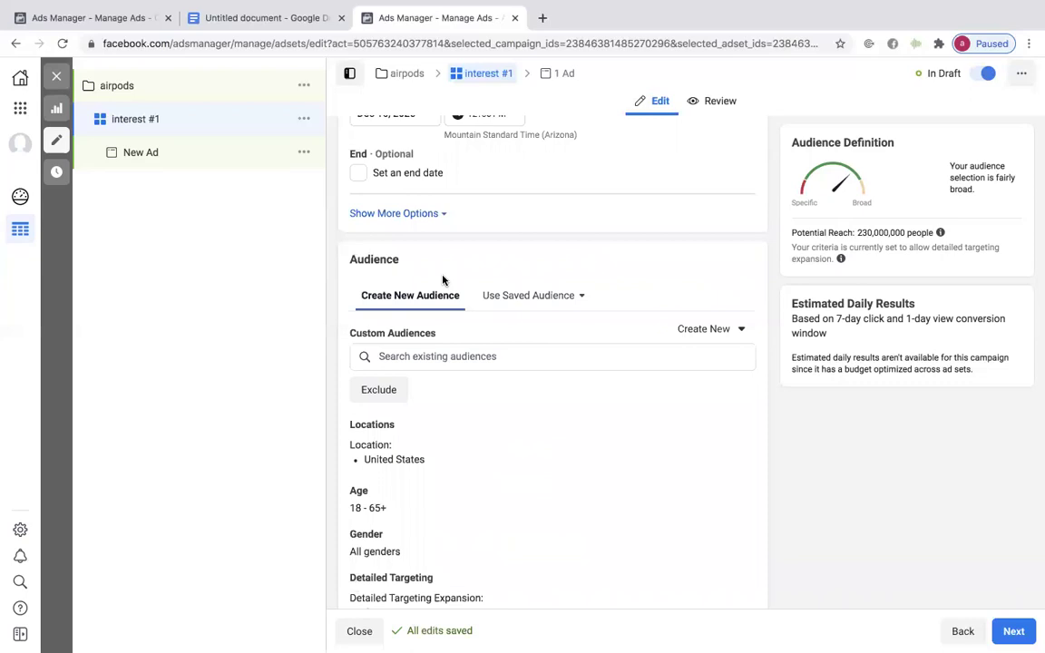
scroll(443, 281, "down", 1)
scroll(487, 382, "down", 1)
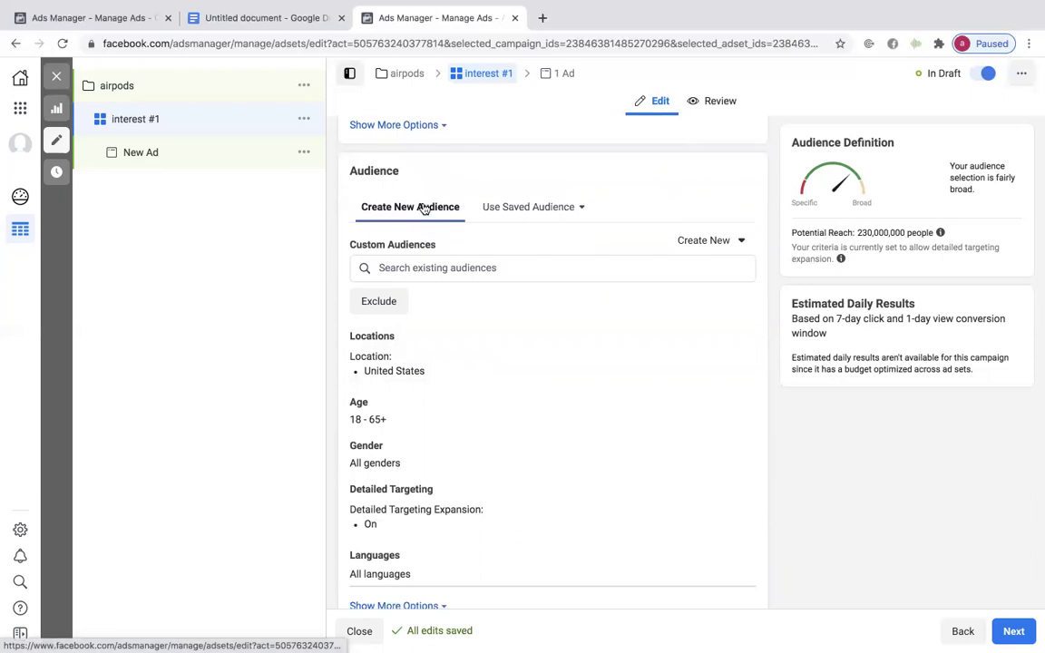
Step: Check which saved audiences and existing custom audiences are available for the interest #1 ad set
scroll(426, 205, "down", 1)
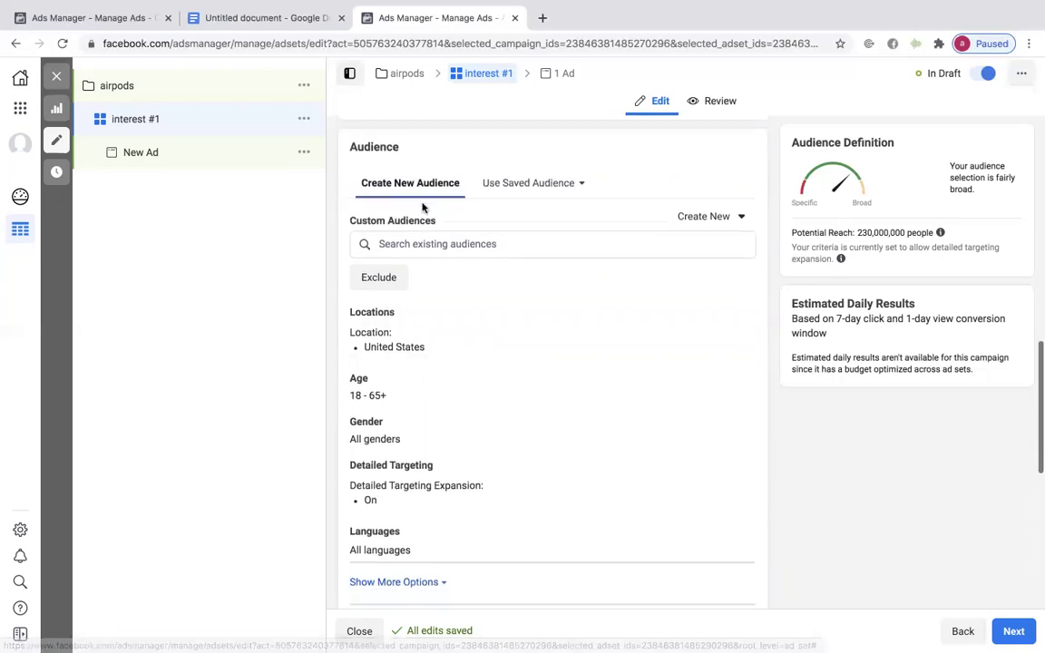
left_click(513, 186)
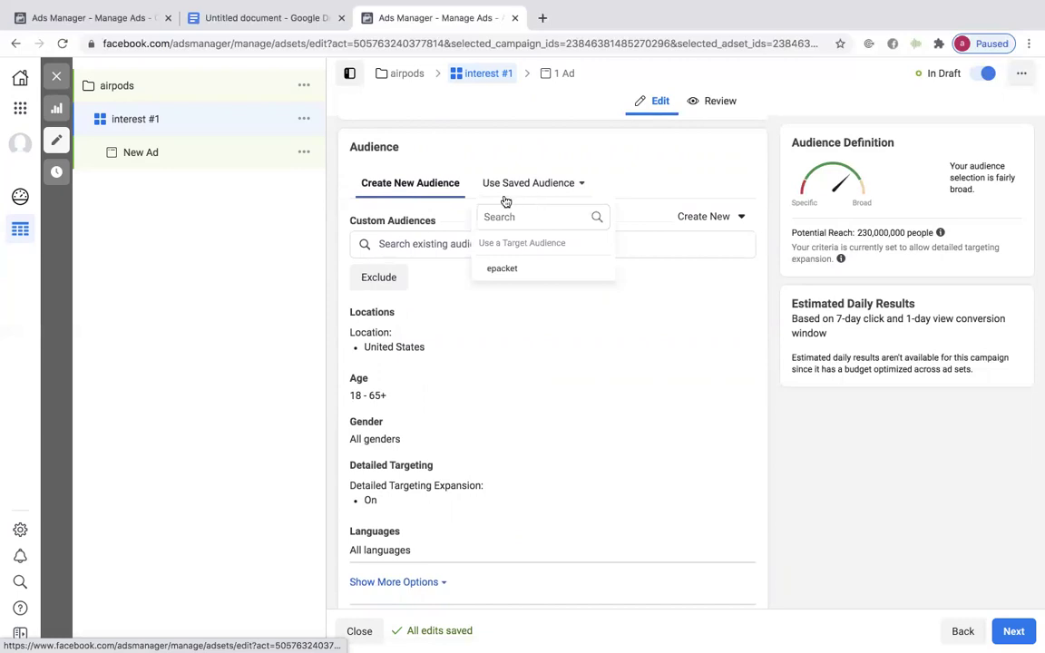
left_click(428, 194)
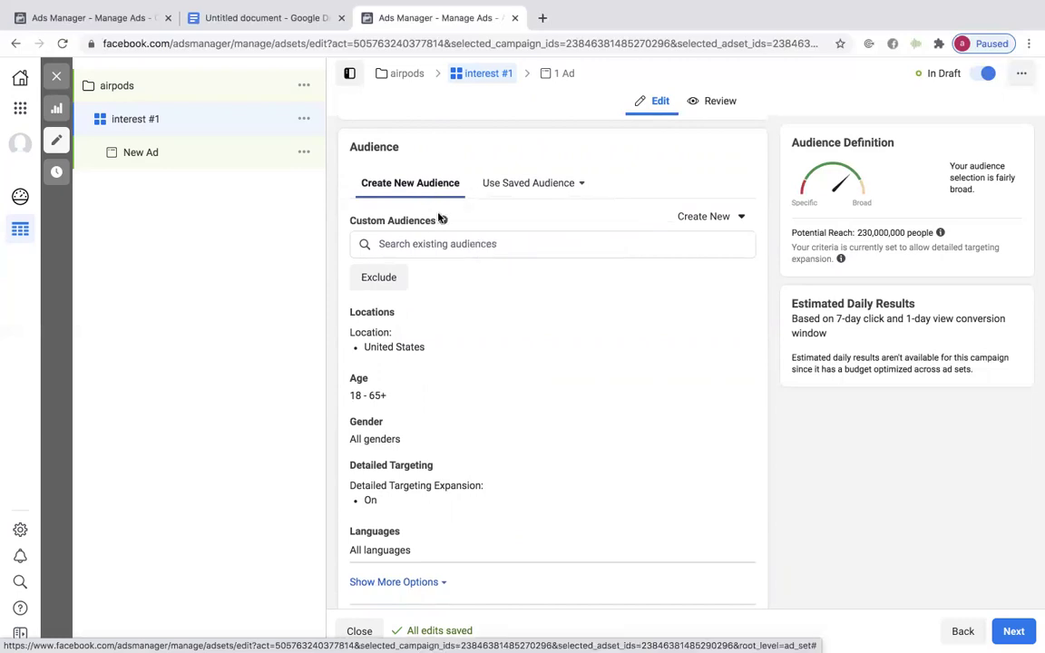
scroll(440, 218, "down", 3)
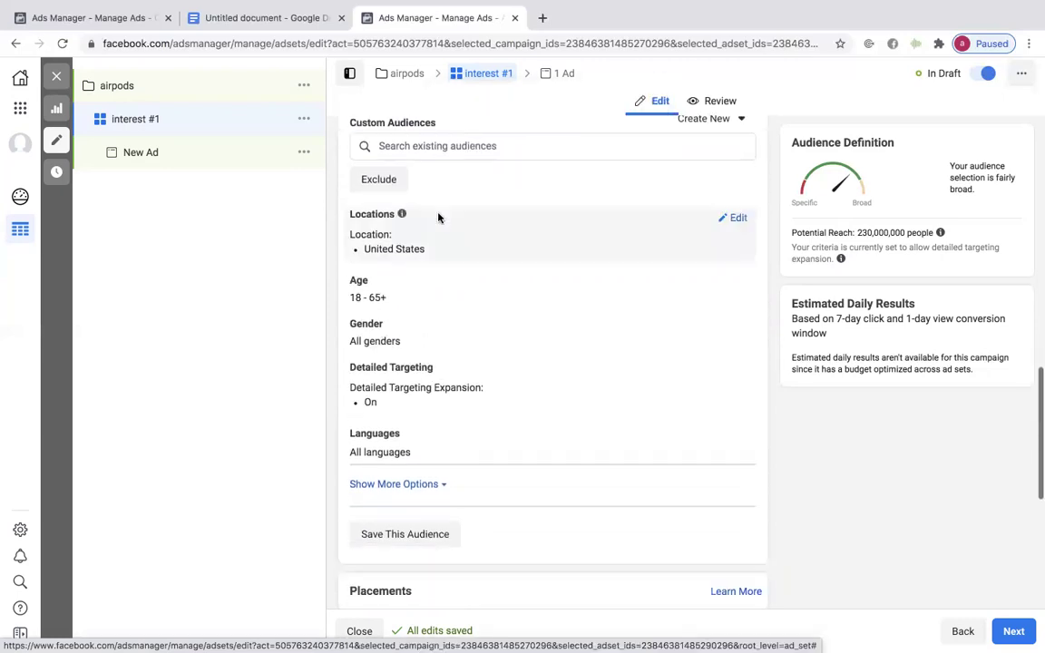
scroll(439, 218, "up", 3)
left_click(412, 239)
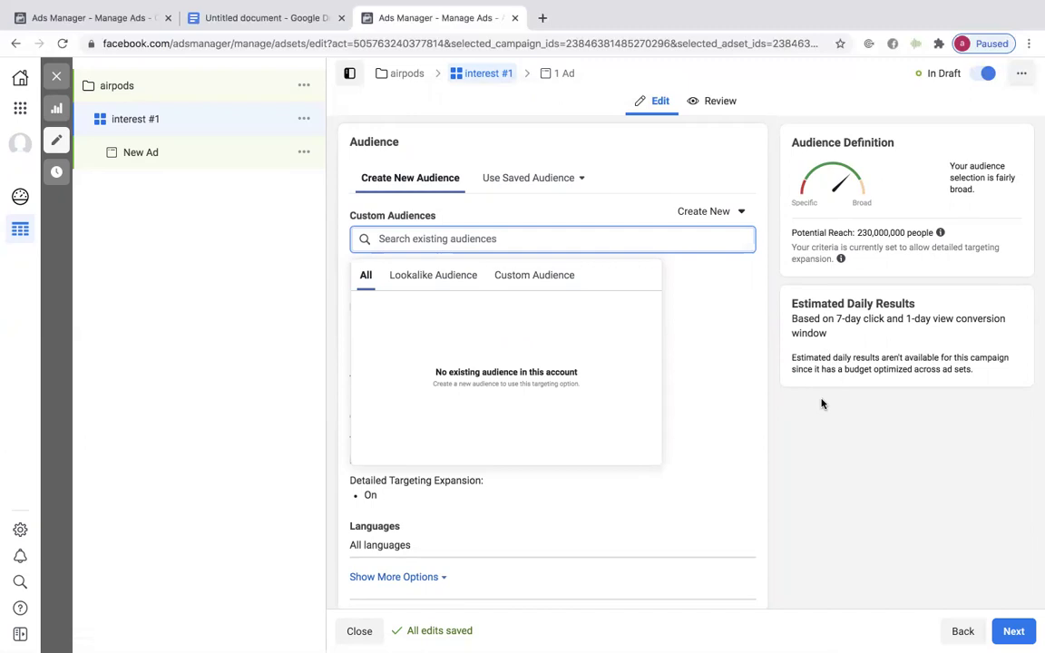
left_click(400, 275)
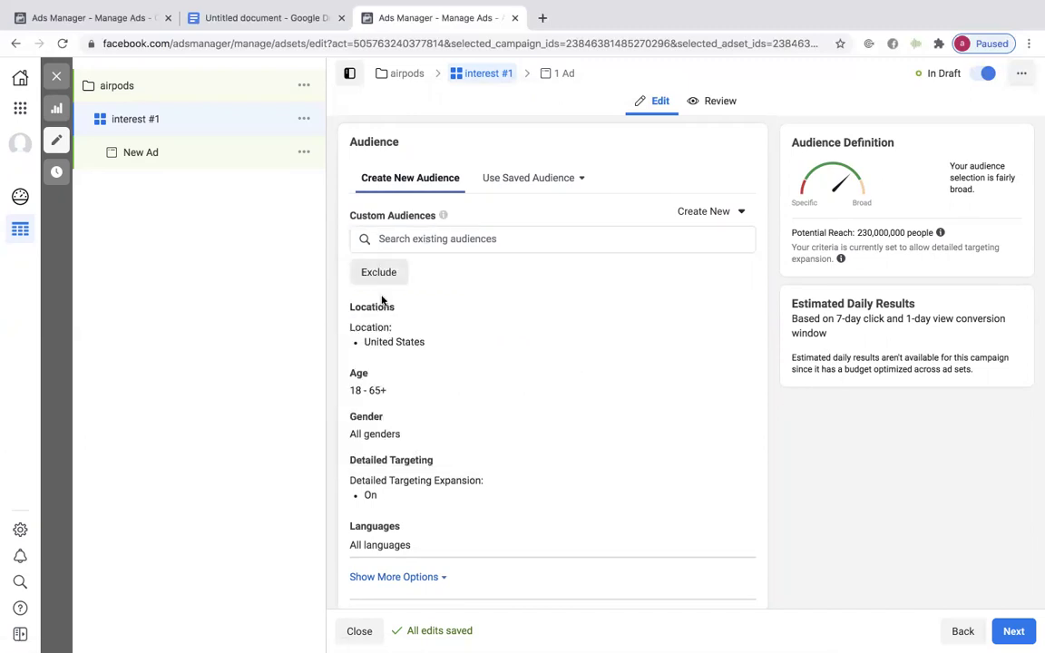
scroll(411, 327, "down", 1)
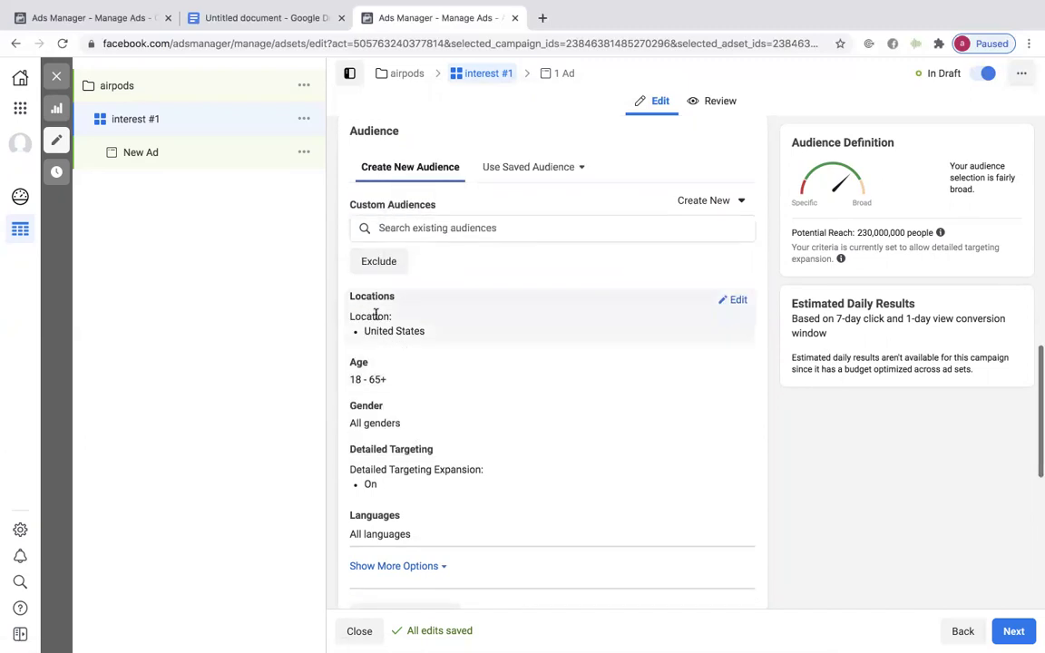
Step: Open the ad set's Locations for editing, and search Google in a new tab for "epacket countries 2020 list"
left_click(735, 300)
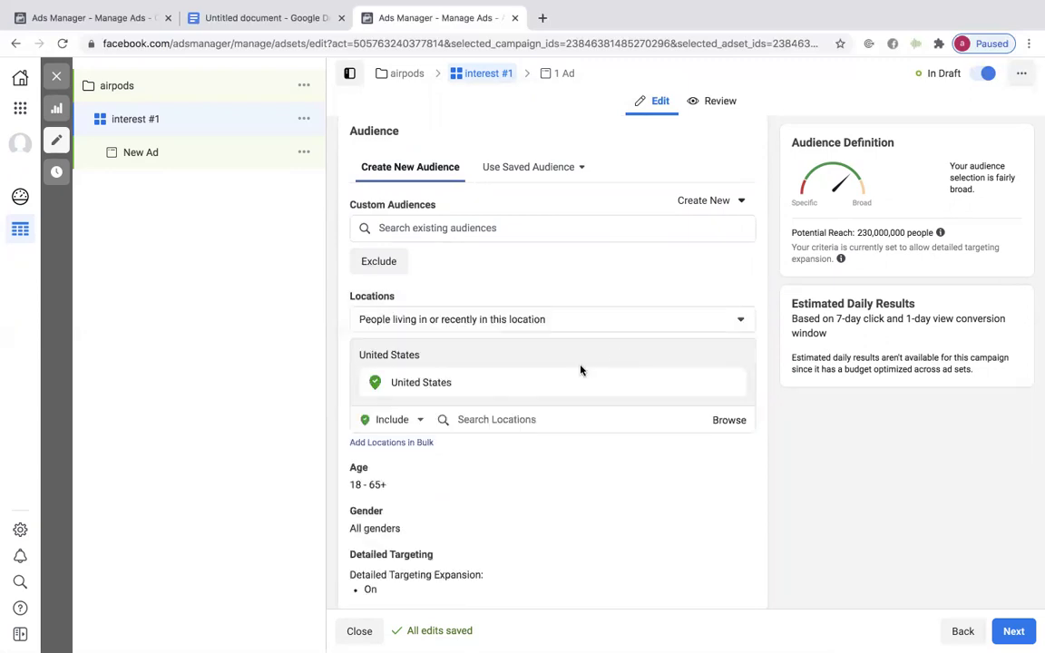
left_click(543, 17)
type("e")
key("BackSpace")
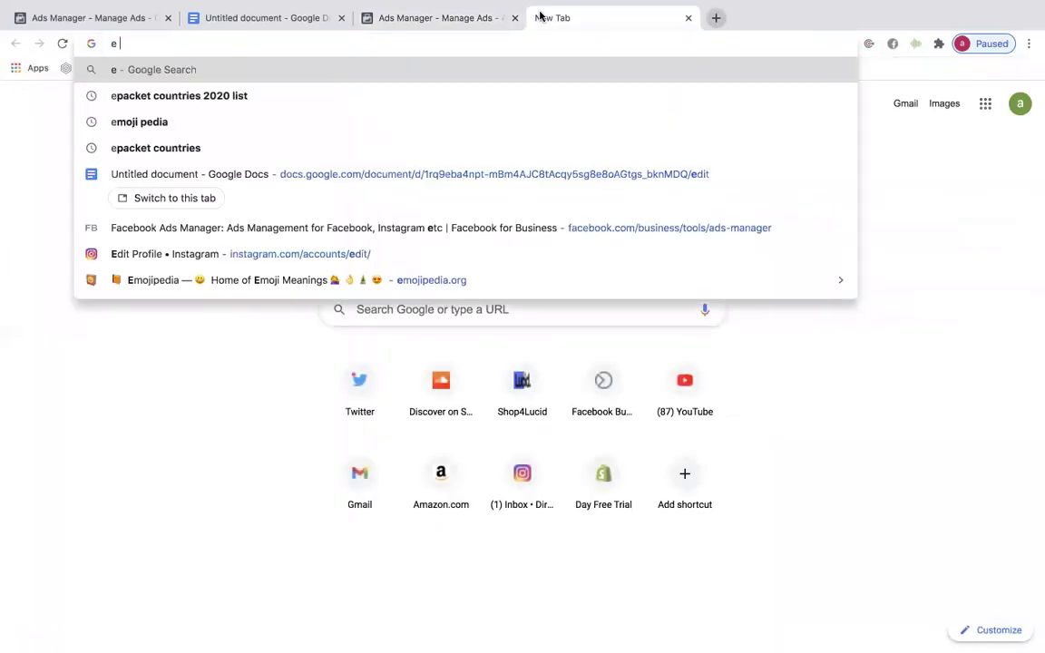
left_click(306, 95)
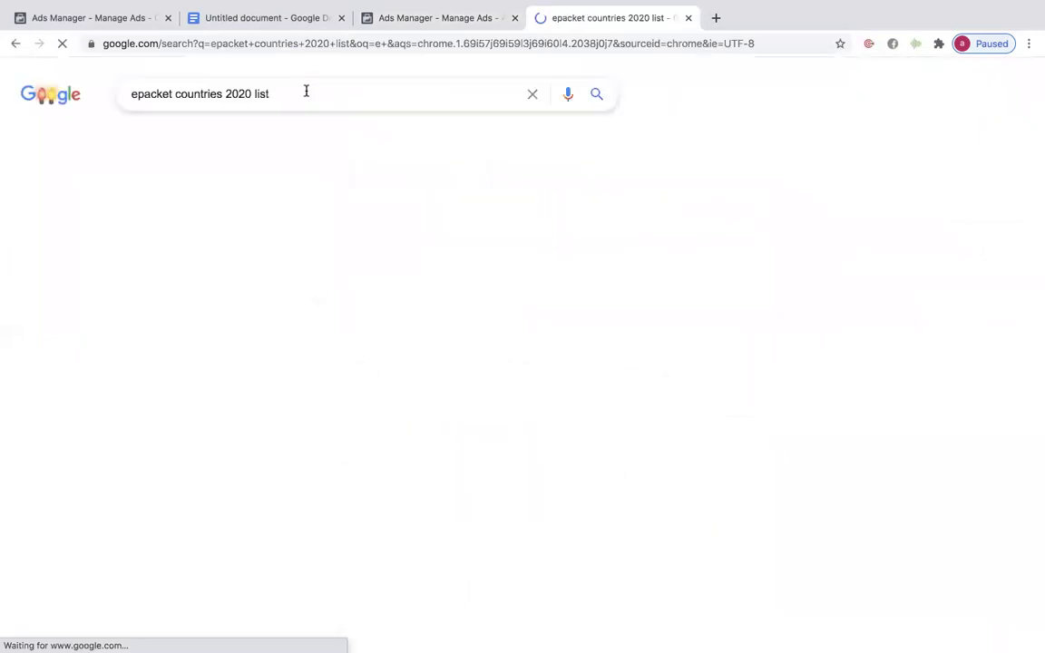
Step: Open Shopify's ePacket guide from the search results and copy its full list of ePacket countries, from Australia to Vietnam
scroll(326, 236, "down", 1)
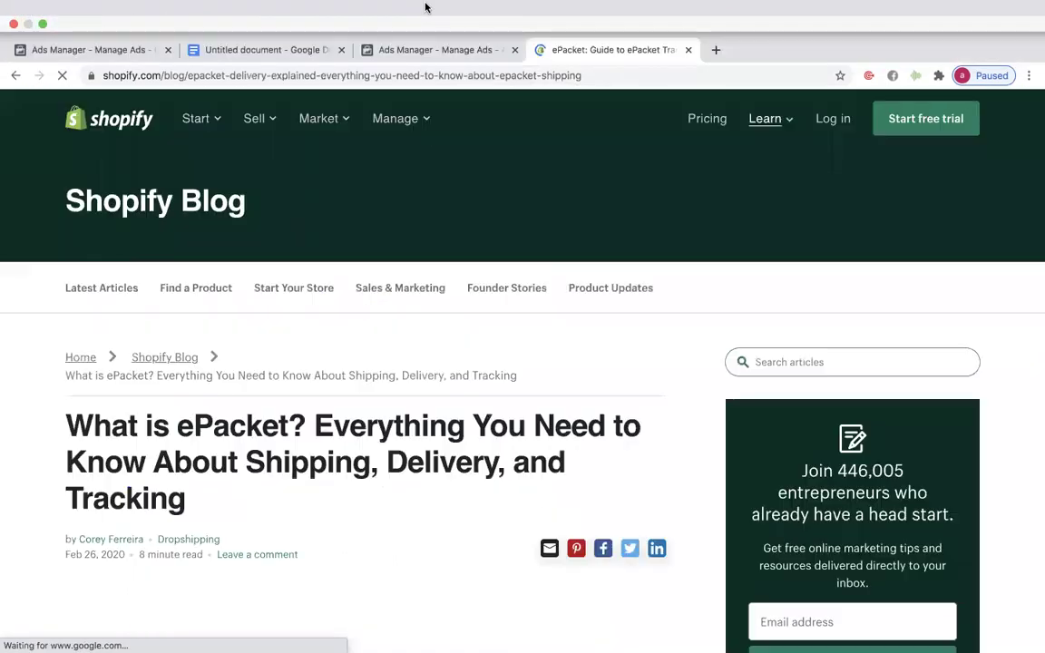
scroll(369, 312, "down", 3)
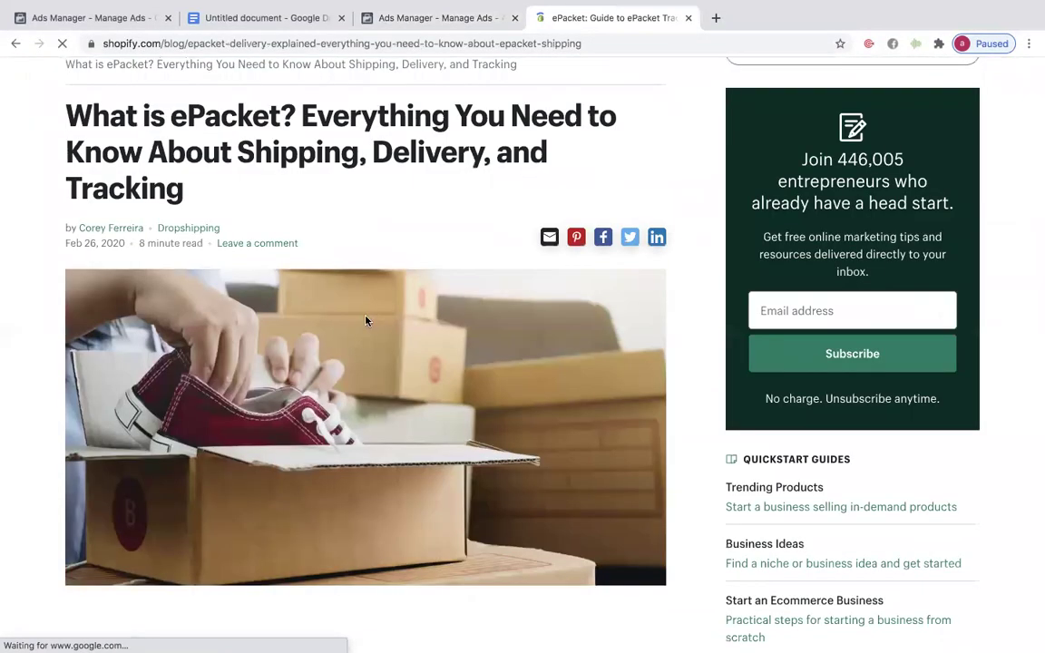
scroll(366, 320, "down", 10)
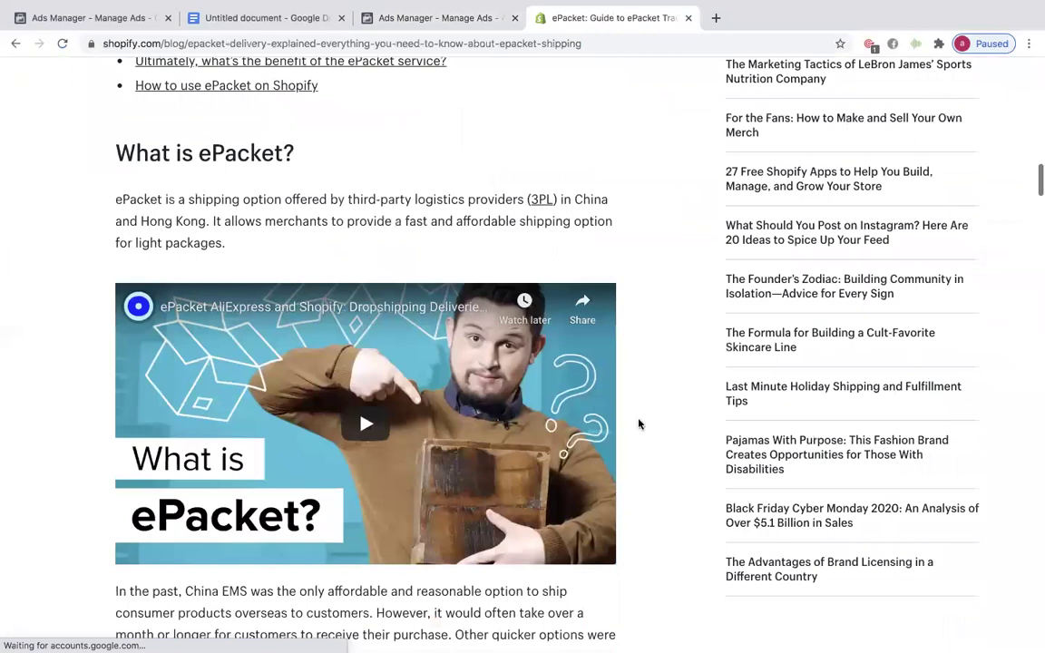
scroll(703, 458, "down", 8)
scroll(703, 459, "down", 10)
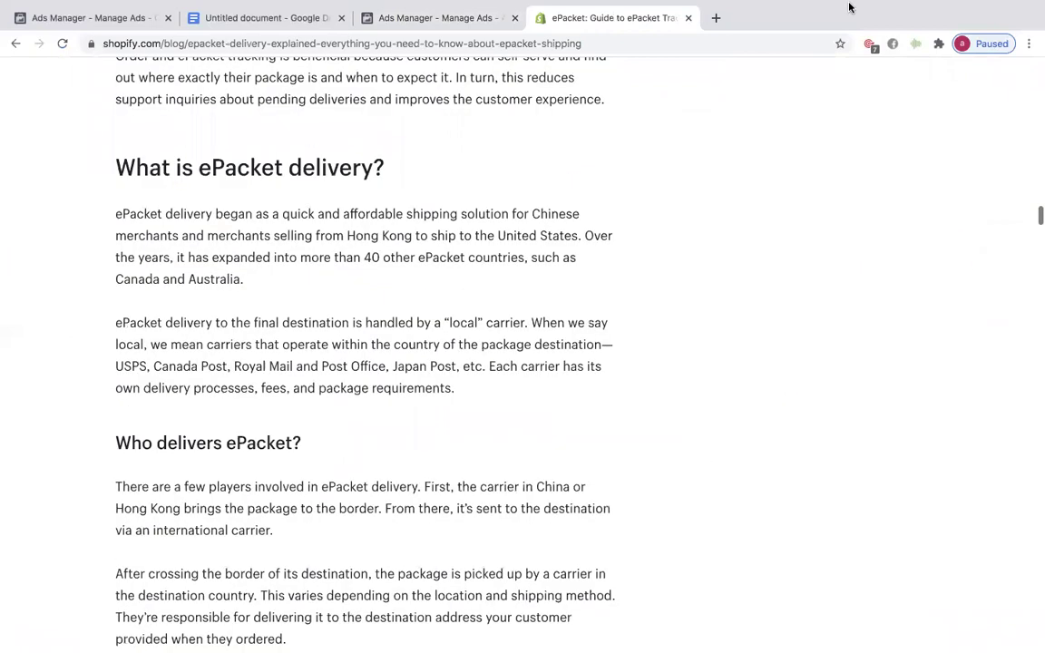
scroll(410, 553, "down", 3)
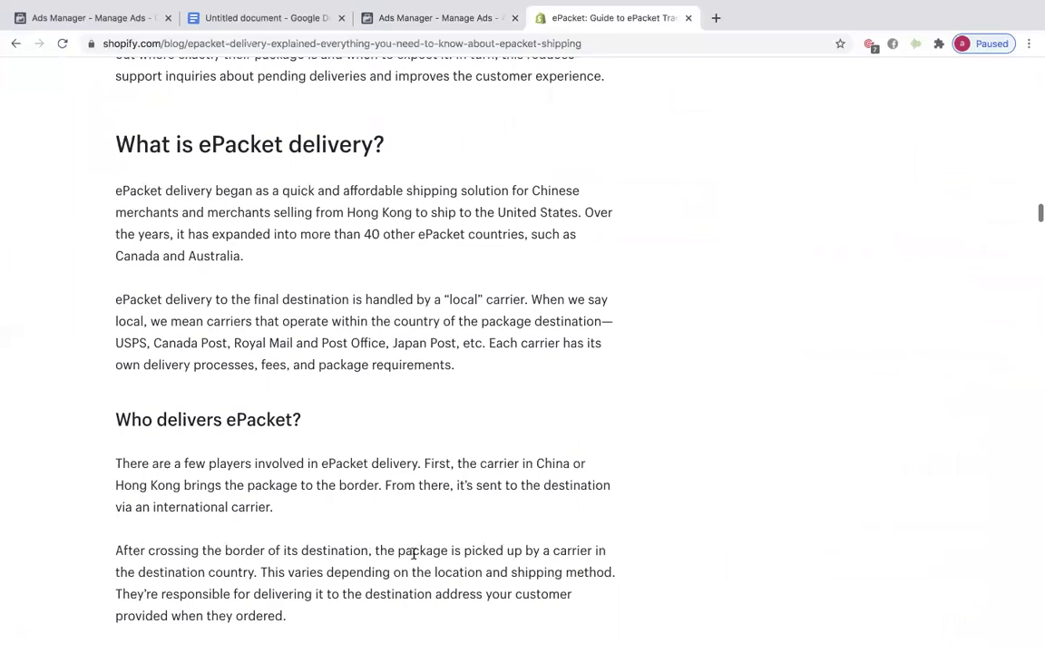
scroll(414, 559, "down", 1)
scroll(418, 434, "down", 6)
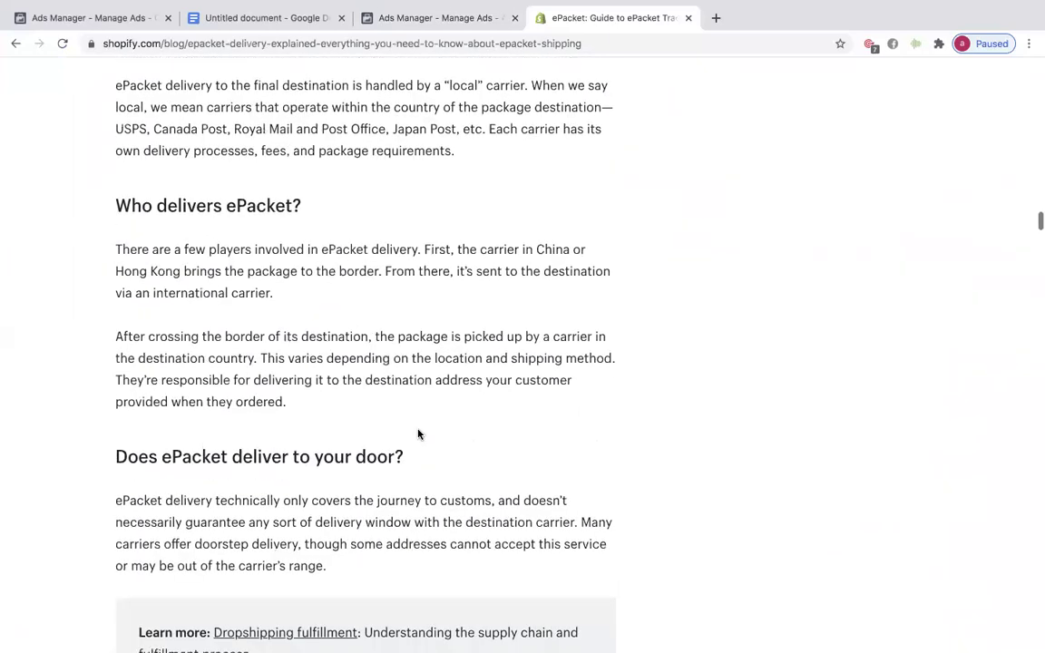
scroll(418, 434, "down", 11)
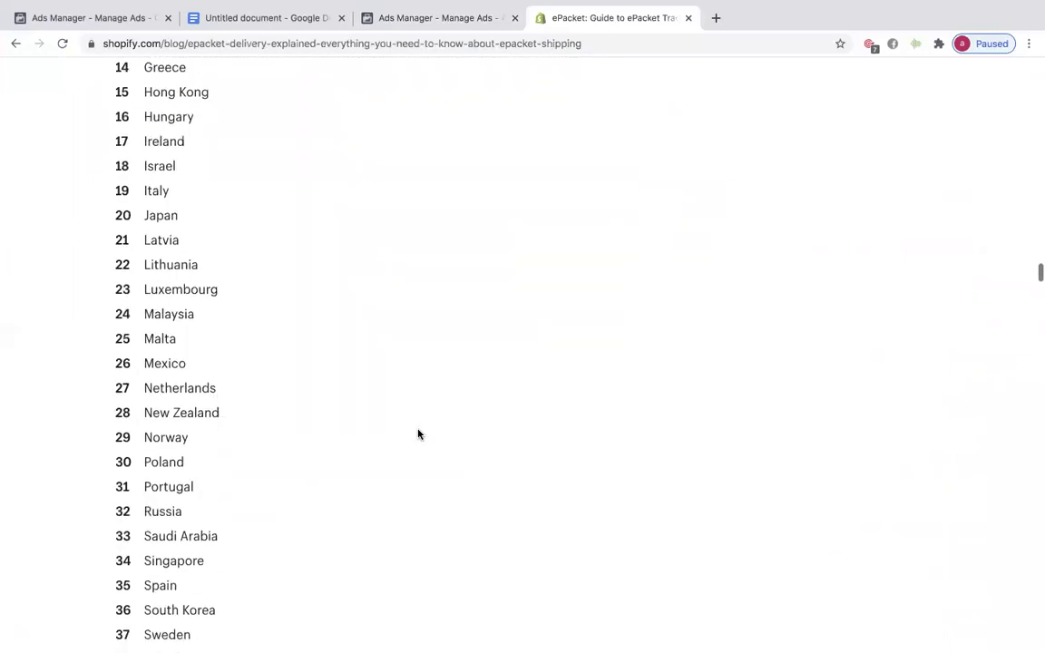
scroll(418, 433, "down", 3)
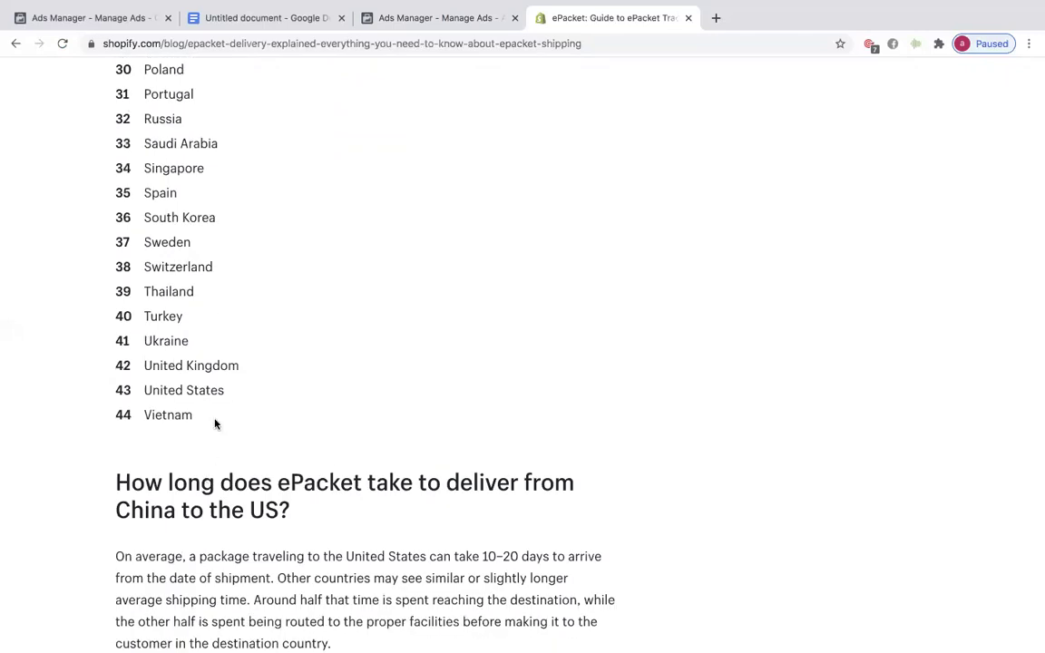
left_click_drag(215, 424, 133, 513)
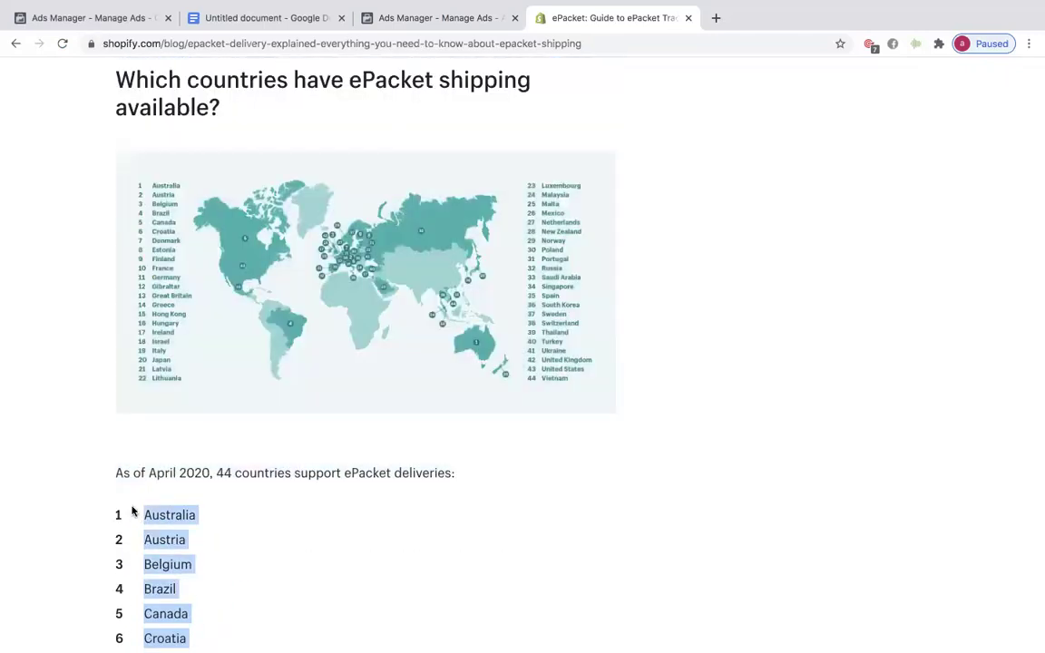
Step: Return to the ad set in Ads Manager and start adding locations in bulk
left_click(442, 12)
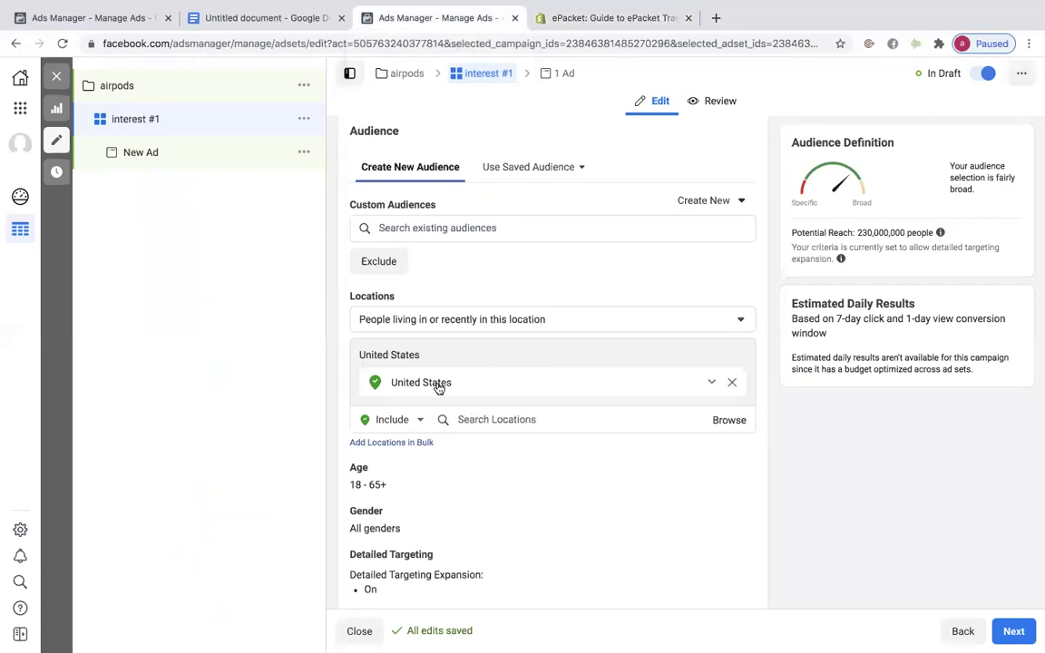
scroll(483, 392, "down", 1)
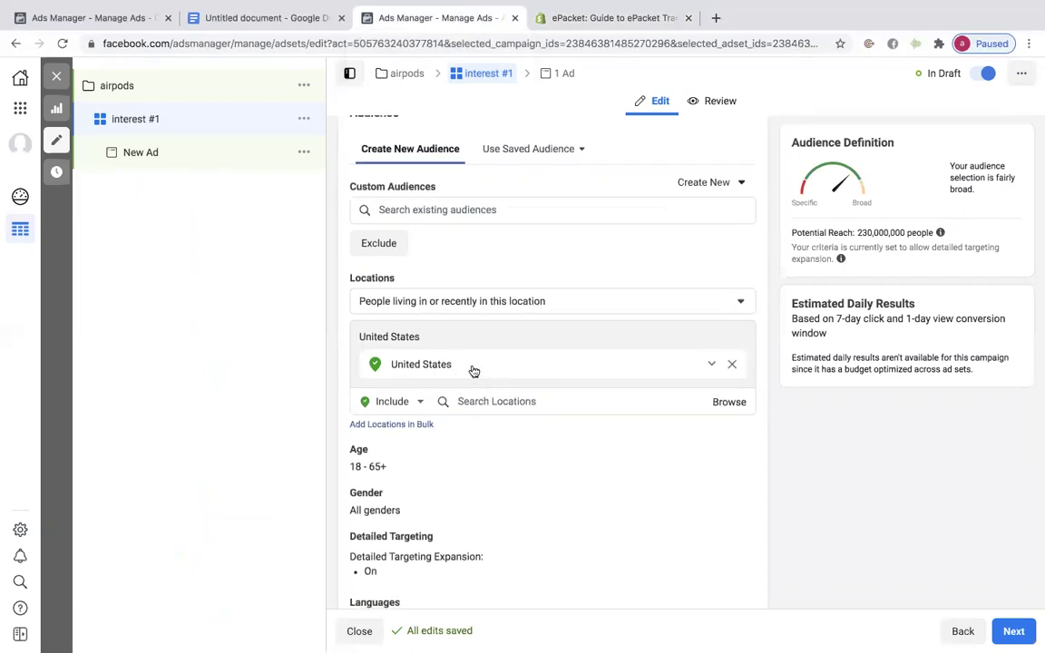
left_click(436, 366)
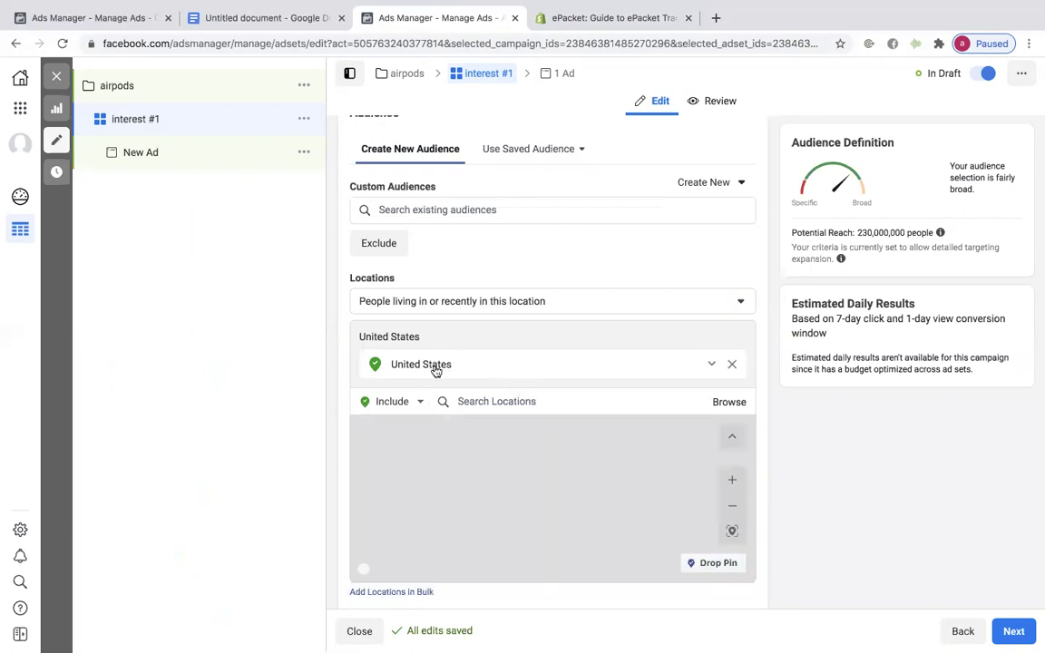
scroll(634, 324, "down", 2)
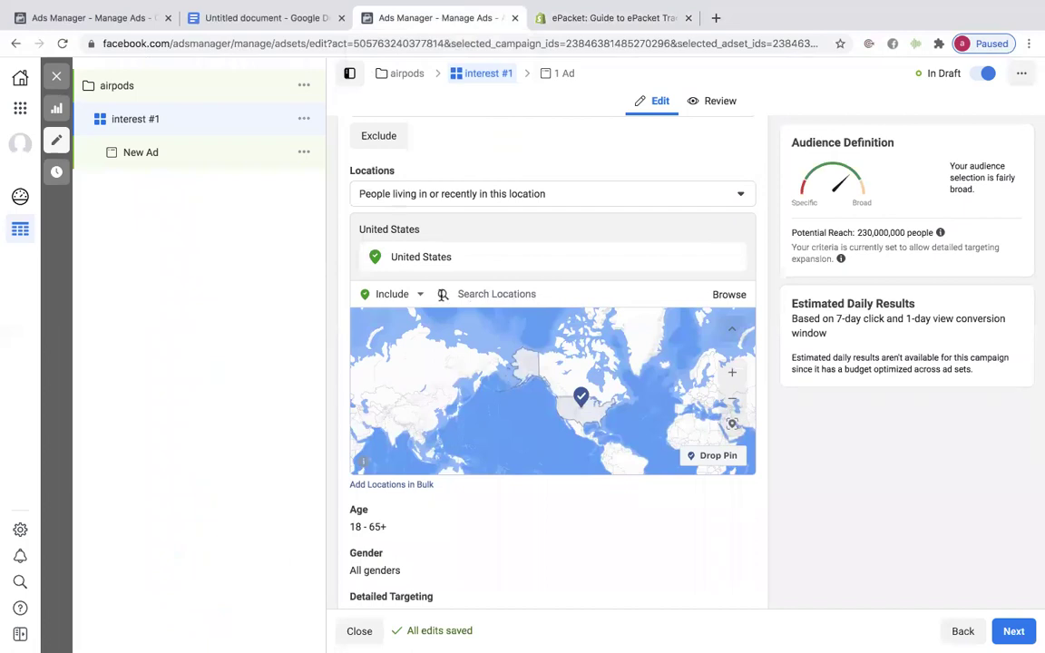
left_click(443, 295)
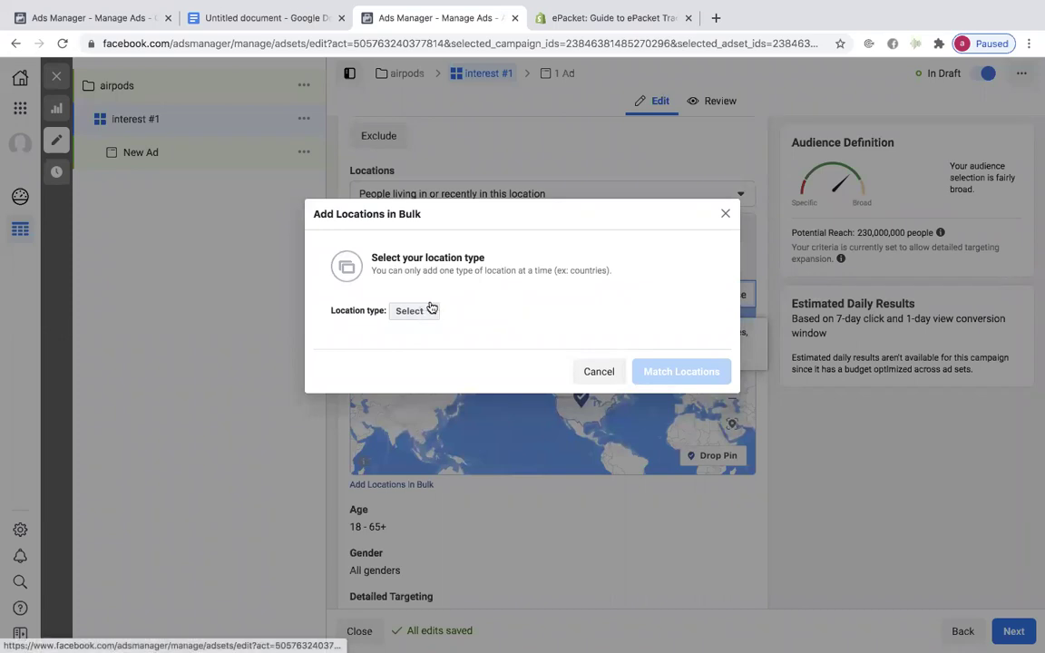
Step: Go back from the Shopify article to the "epacket countries 2020 list" Google results and highlight the search query
left_click(639, 19)
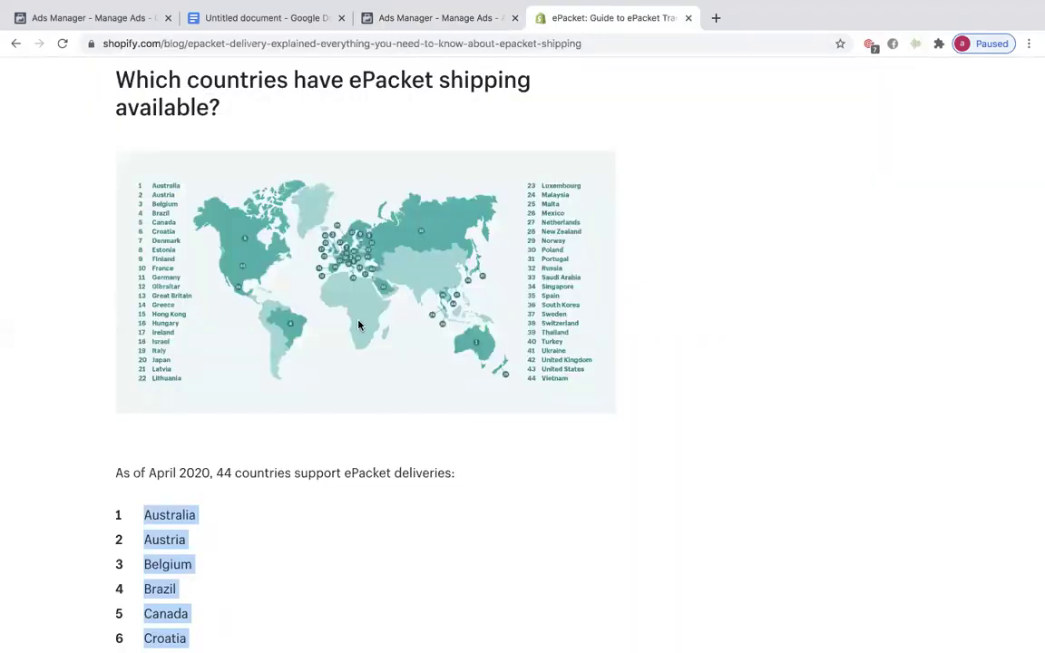
scroll(261, 417, "up", 15)
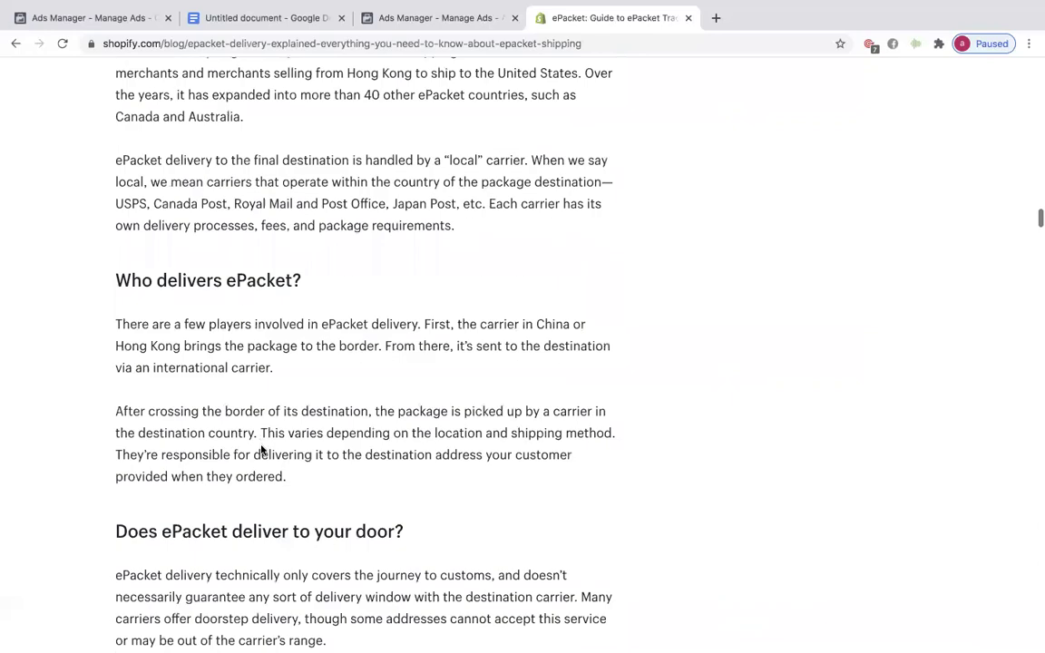
scroll(254, 217, "up", 5)
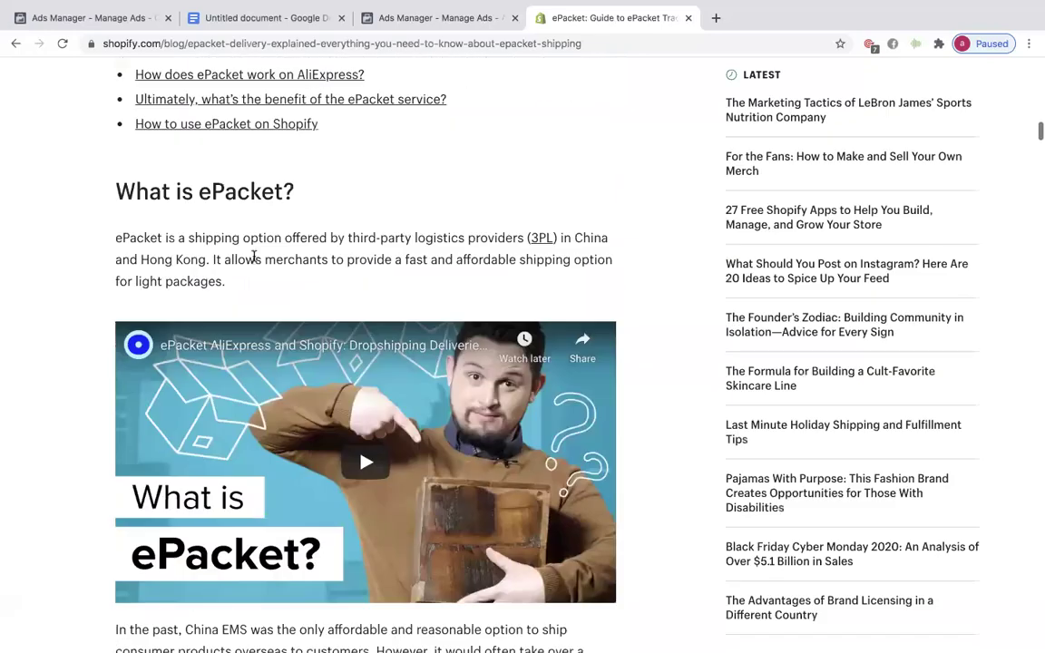
scroll(254, 258, "up", 10)
key("ctrl+l")
type("epacket countries 2020 list")
key("Return")
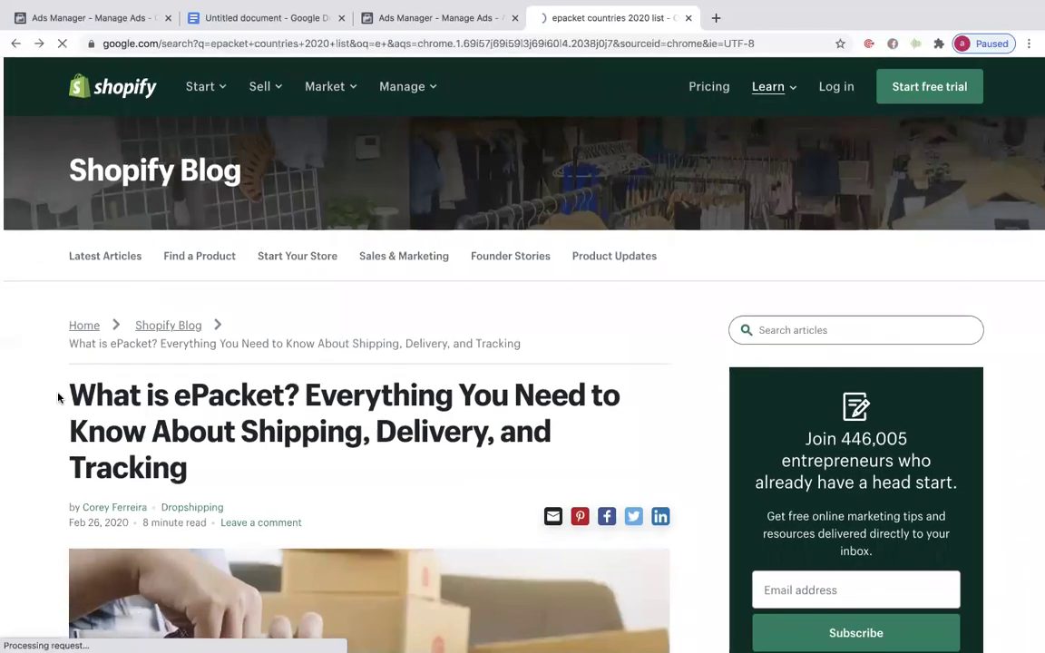
left_click_drag(269, 94, 124, 98)
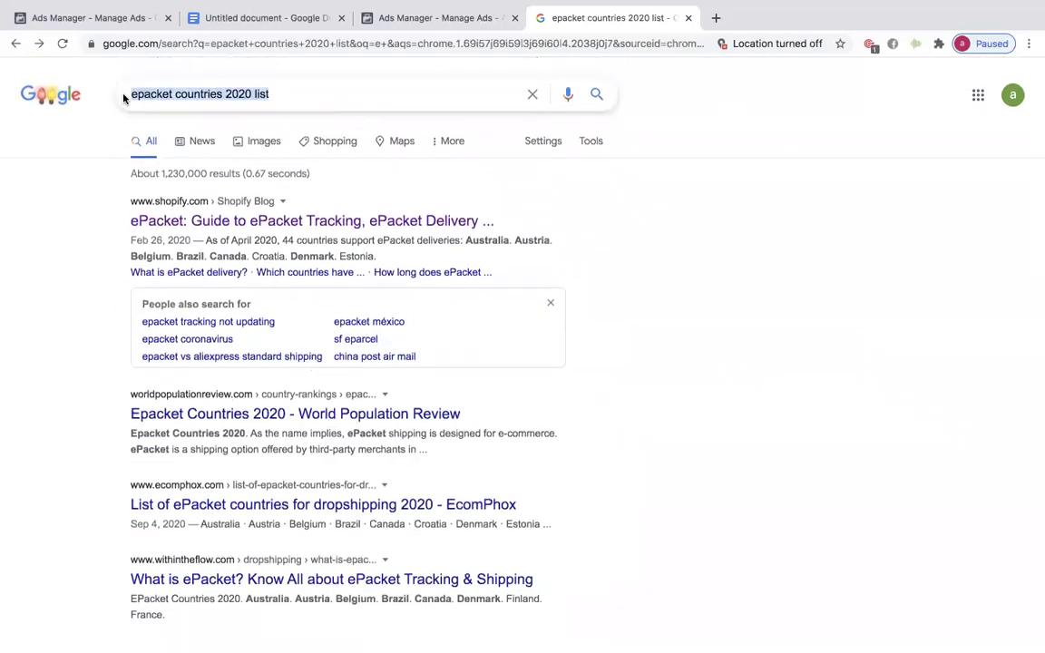
Step: Back in Ads Manager, set the bulk location type to Countries, paste the copied ePacket country list and match the locations
left_click(453, 17)
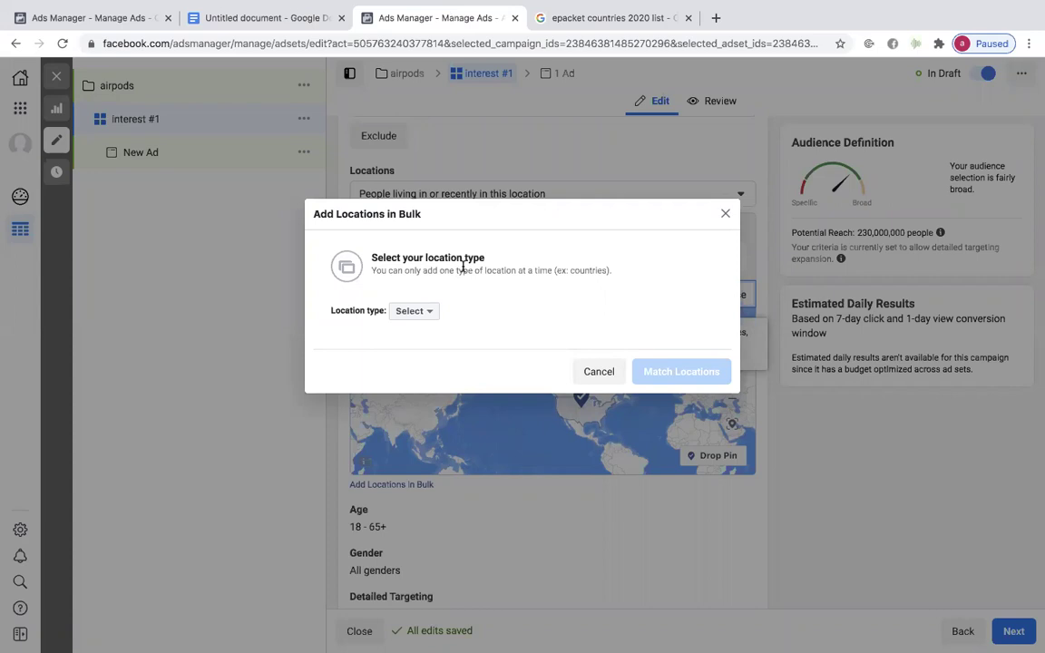
left_click(414, 312)
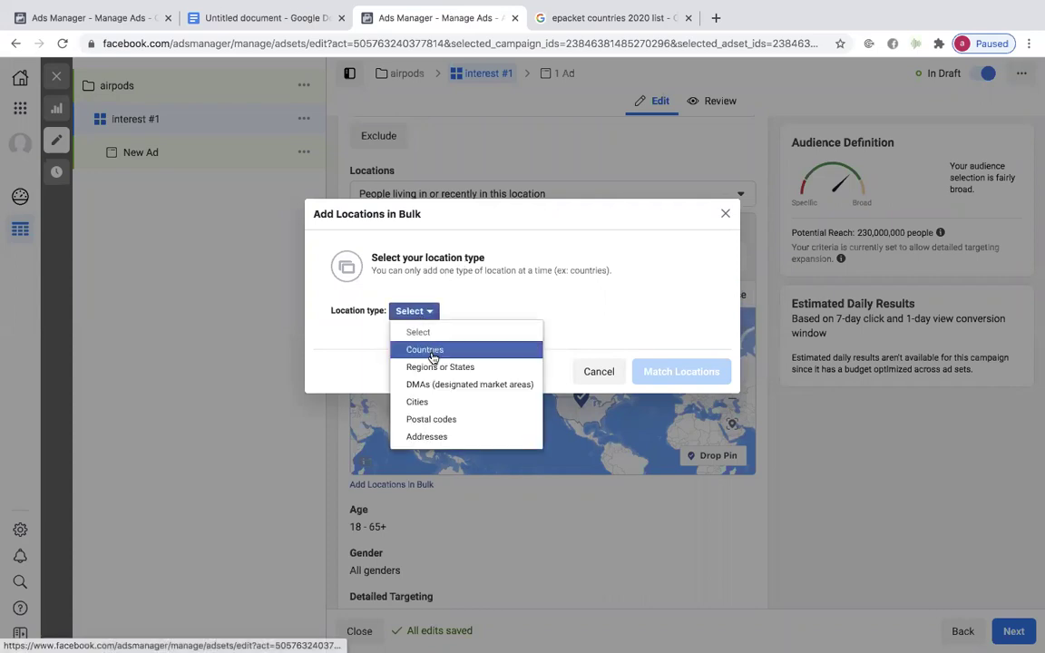
left_click(425, 350)
scroll(388, 345, "down", 5)
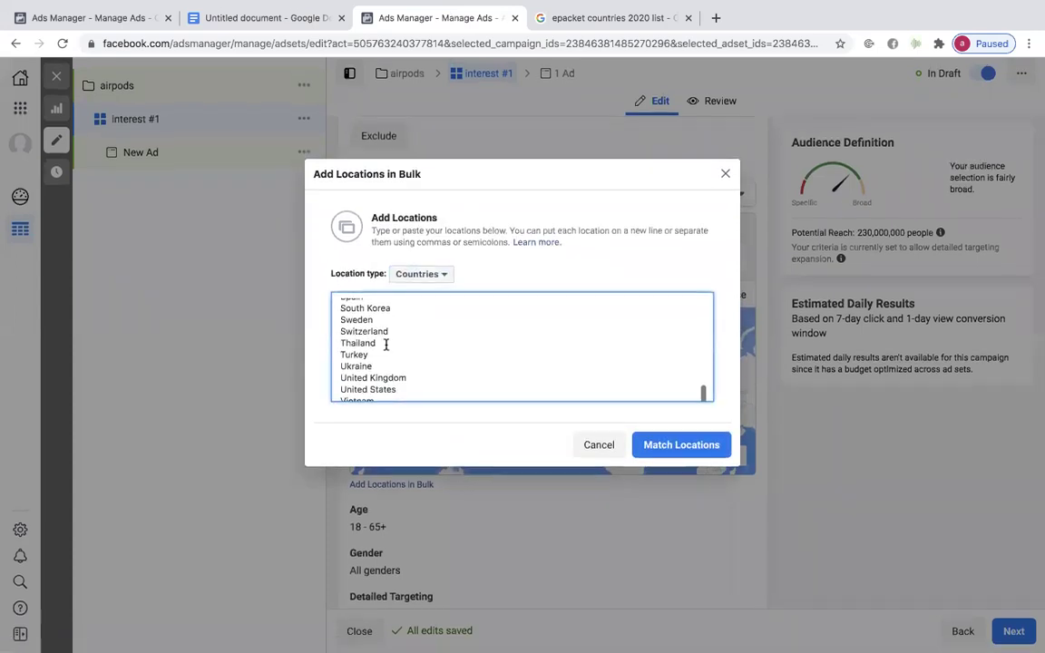
scroll(459, 392, "up", 3)
left_click(672, 445)
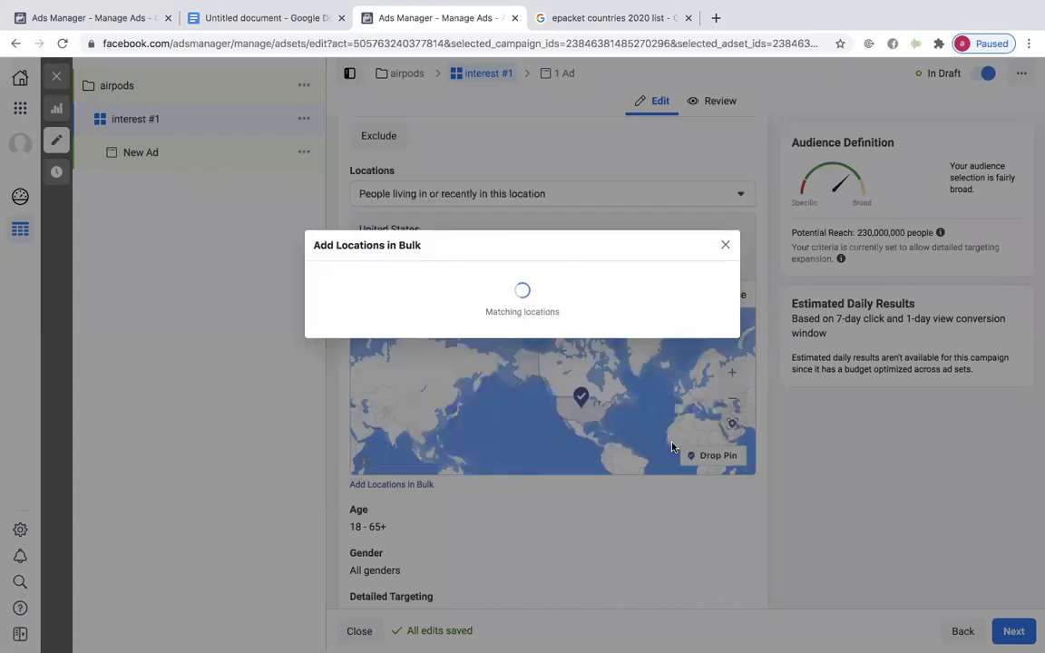
Step: Show the bulk list's location errors and remove the Great Britain entry
left_click(497, 266)
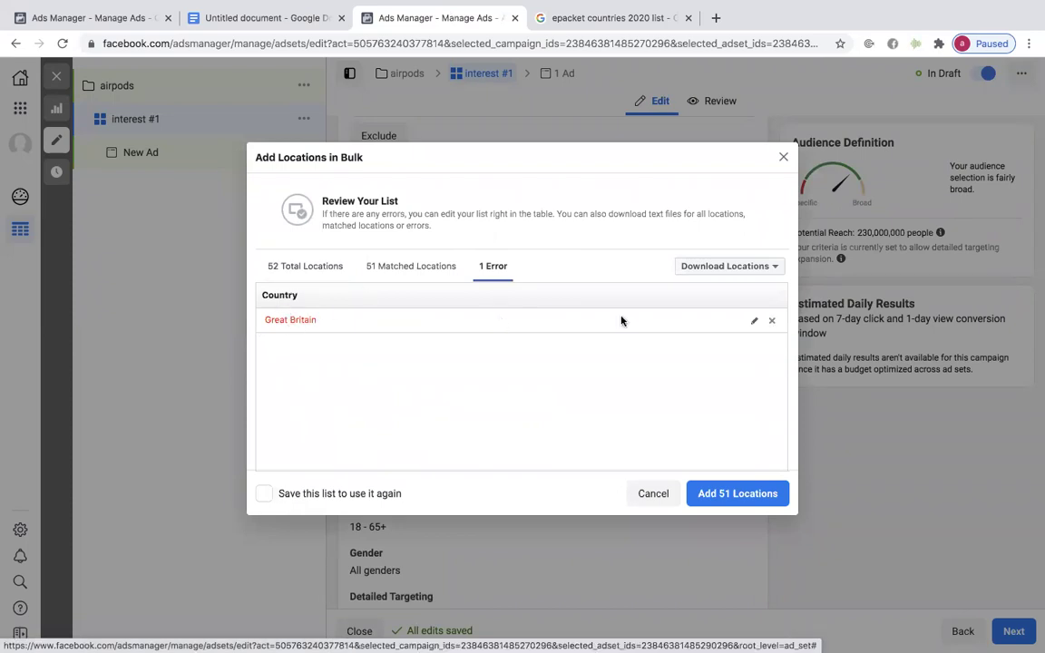
left_click(771, 321)
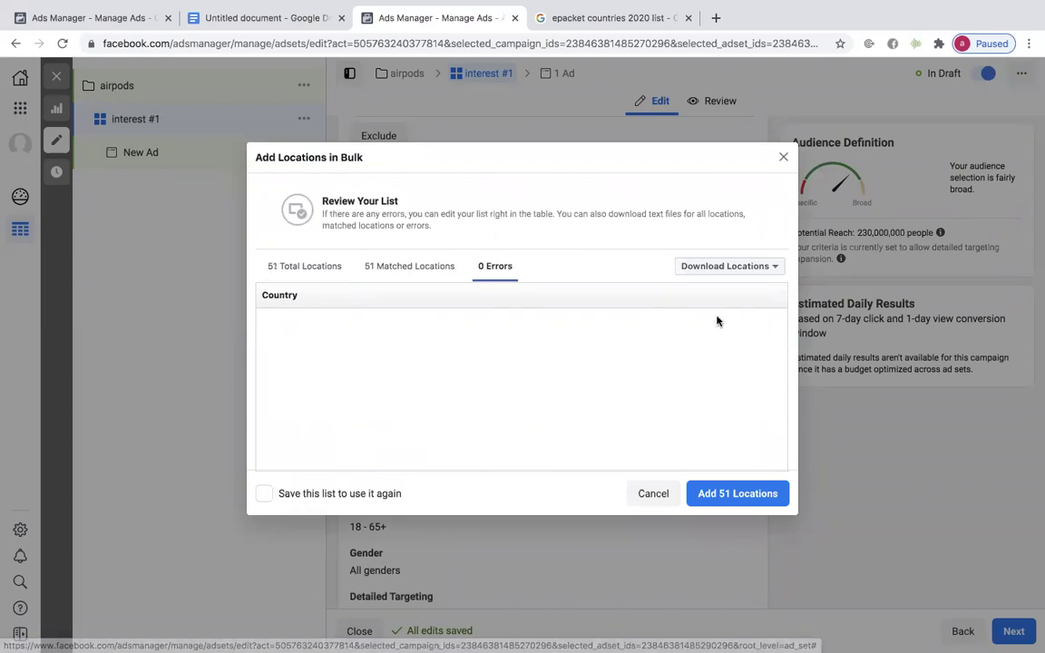
Step: Check the bulk list's matched locations and add all of them to the interest #1 ad set
left_click(411, 277)
left_click(759, 494)
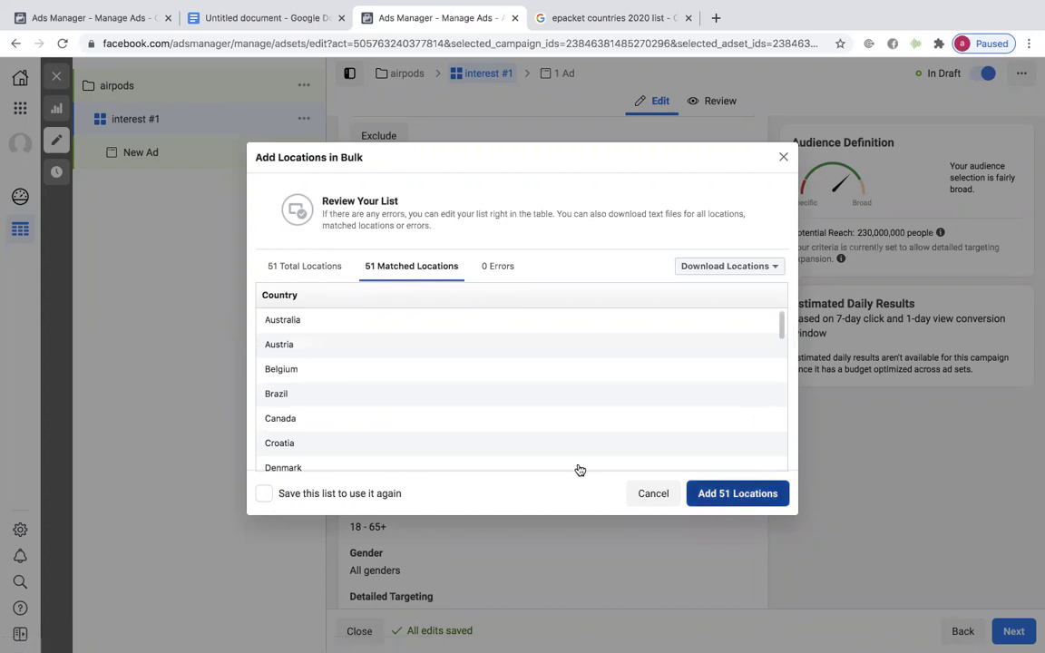
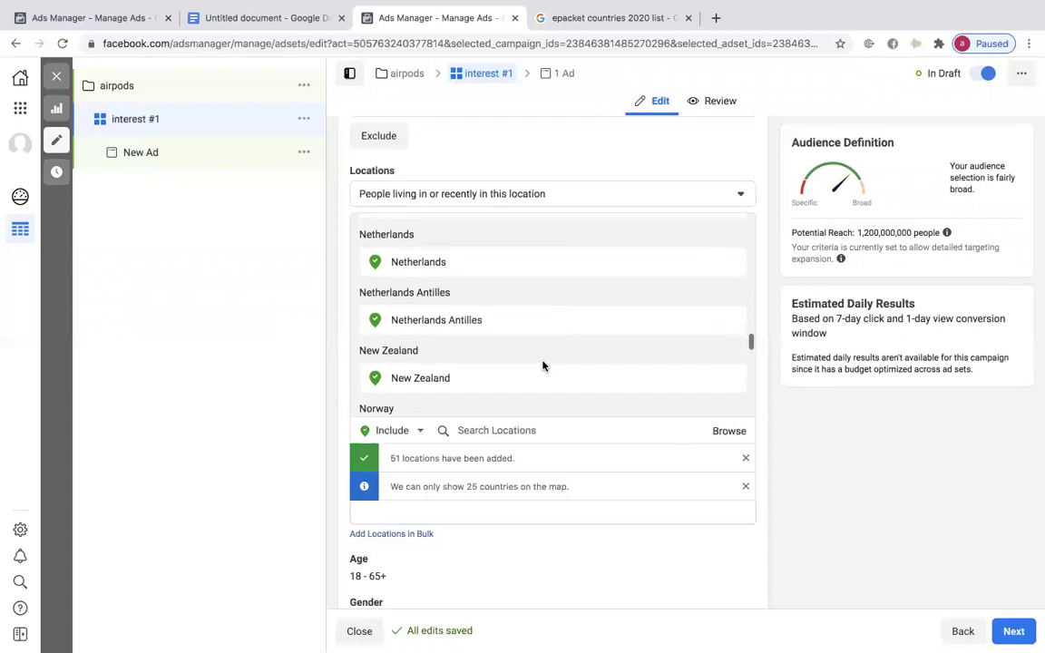
scroll(504, 455, "down", 1)
scroll(508, 462, "down", 2)
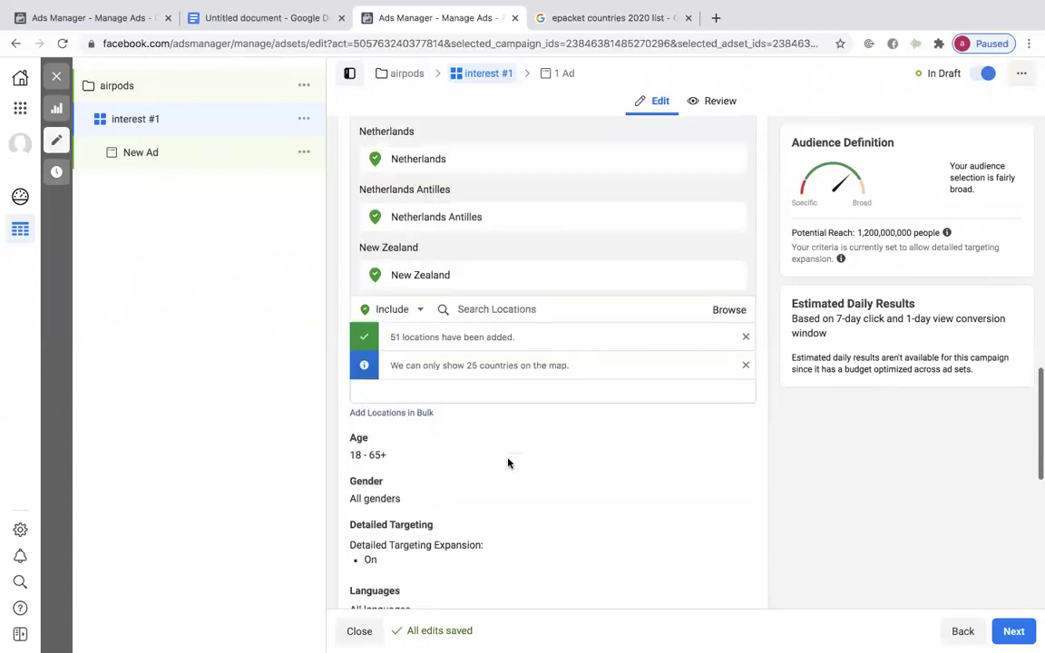
scroll(502, 363, "up", 1)
scroll(502, 357, "up", 1)
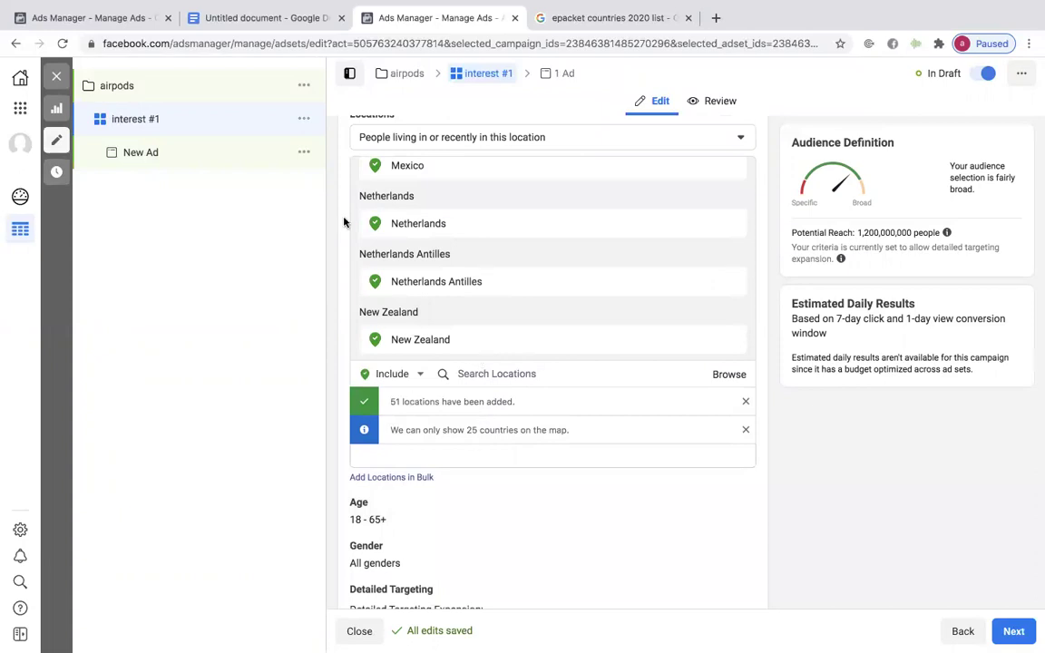
Step: Switch to the Google Docs document and place the cursor below the all-caps note about ad money
left_click(263, 18)
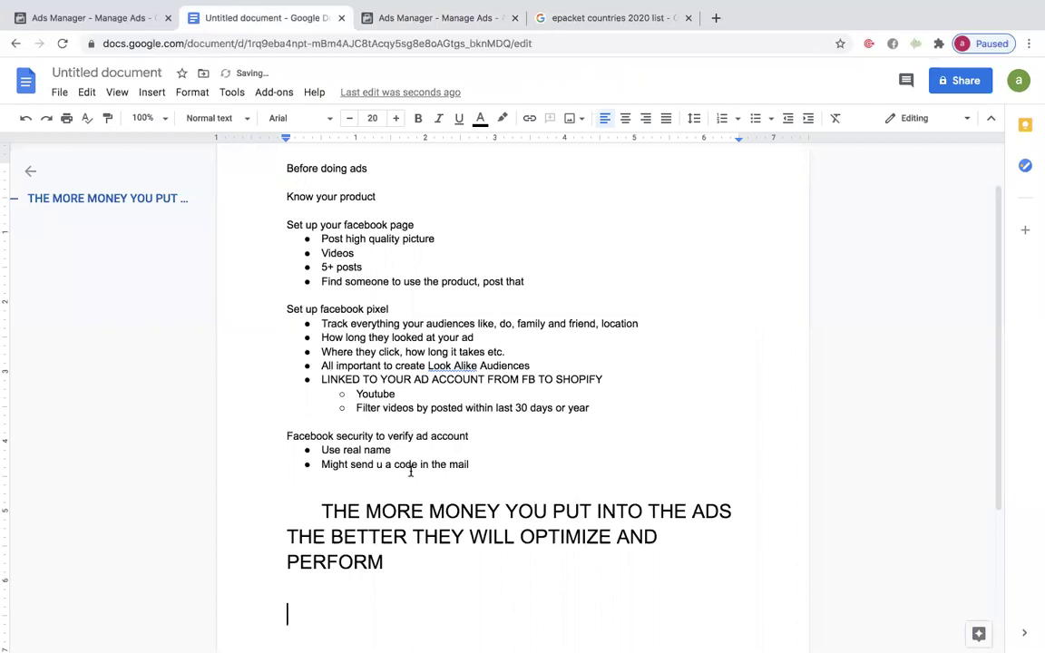
scroll(410, 469, "down", 1)
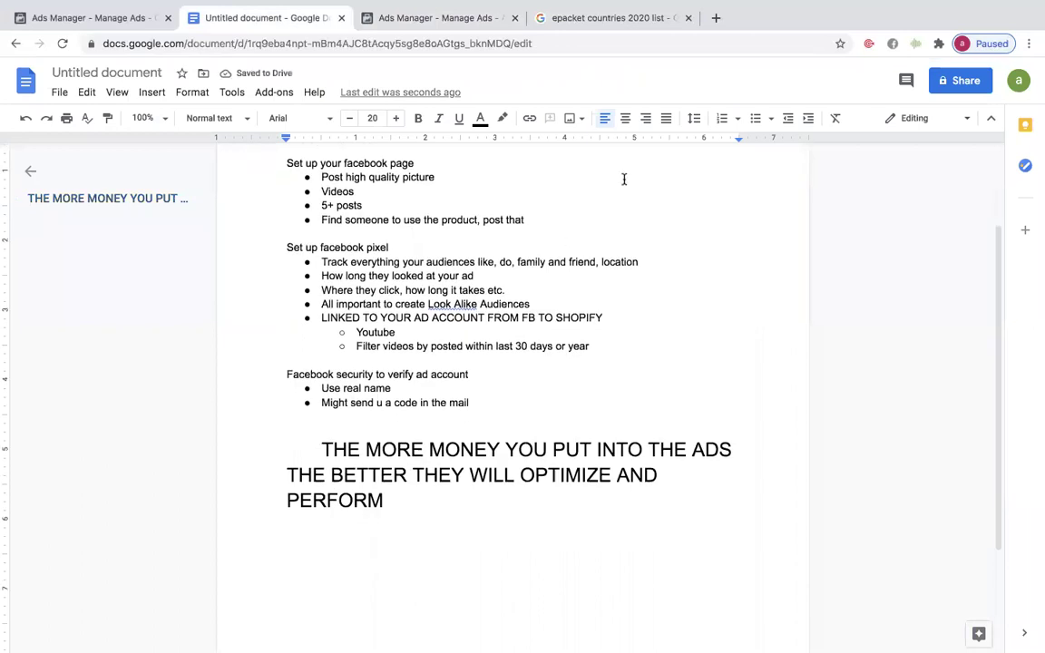
left_click(311, 551)
type("h")
key("BackSpace")
left_click(611, 17)
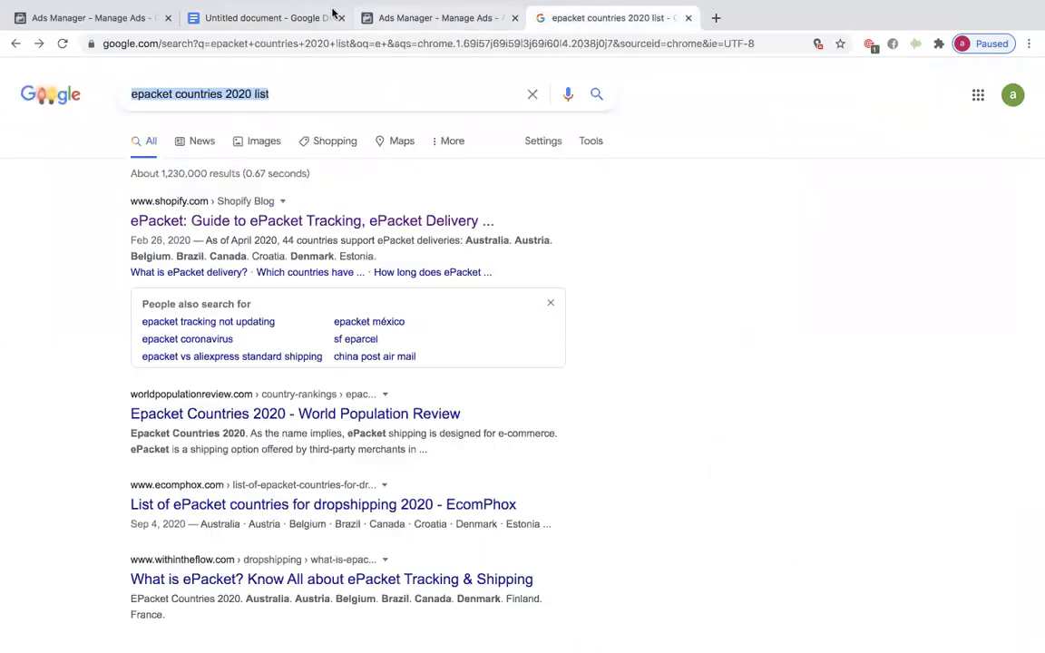
left_click(399, 17)
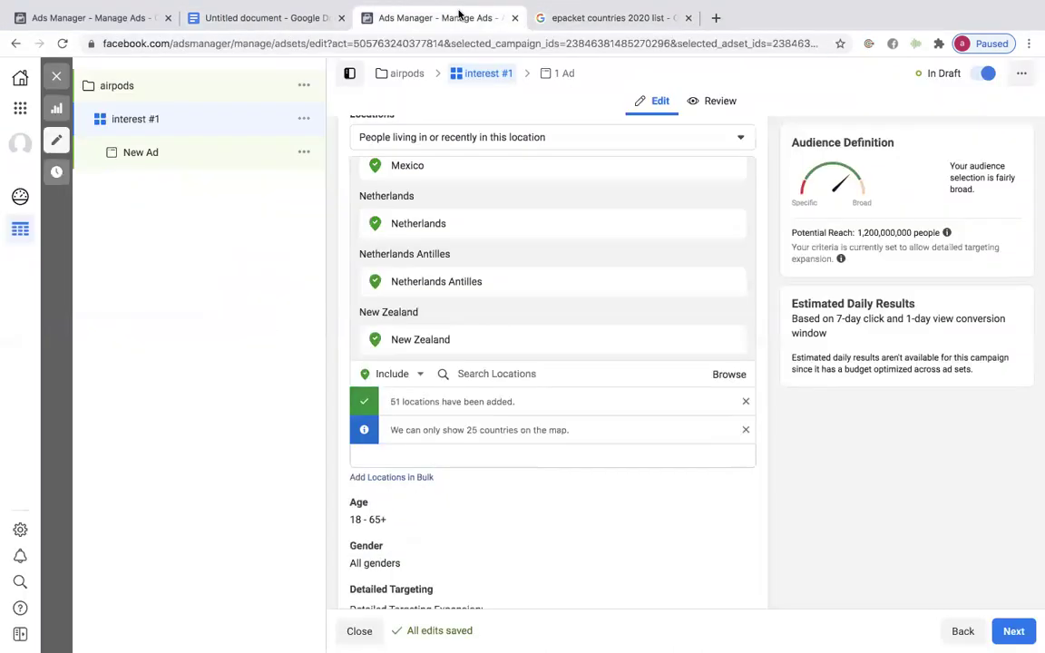
left_click(282, 17)
type("majo r")
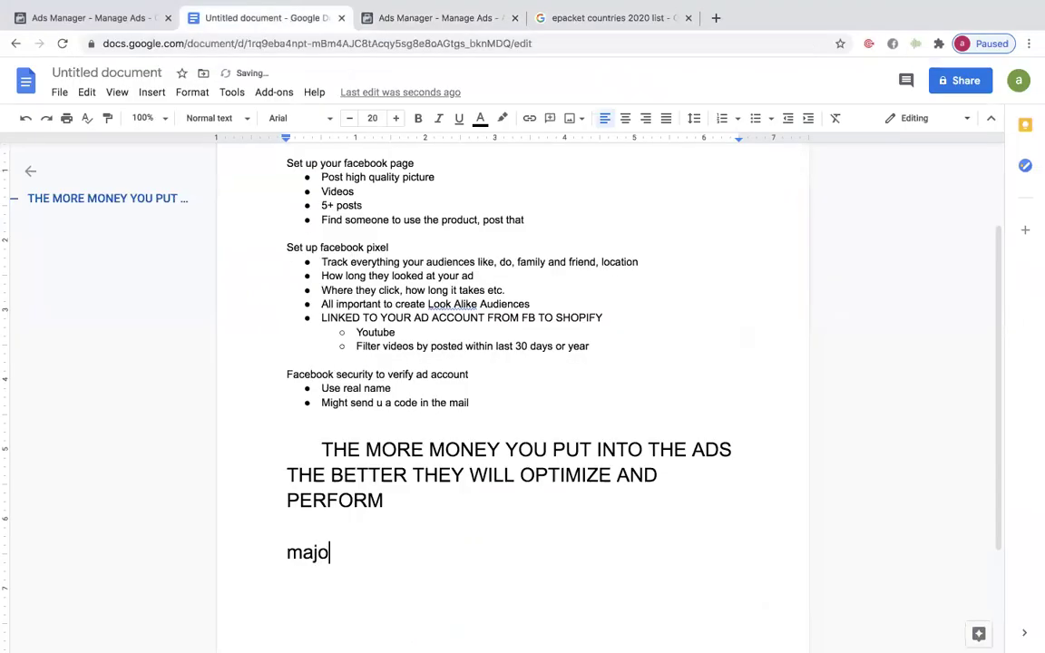
key("BackSpace")
key("BackSpace")
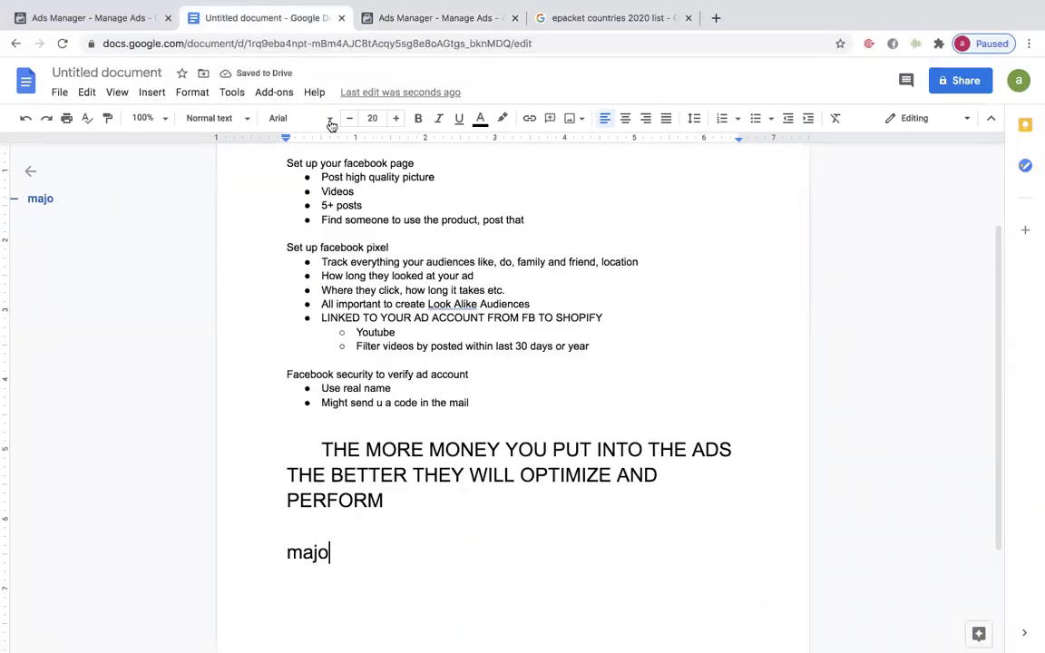
left_click(349, 121)
left_click(349, 121)
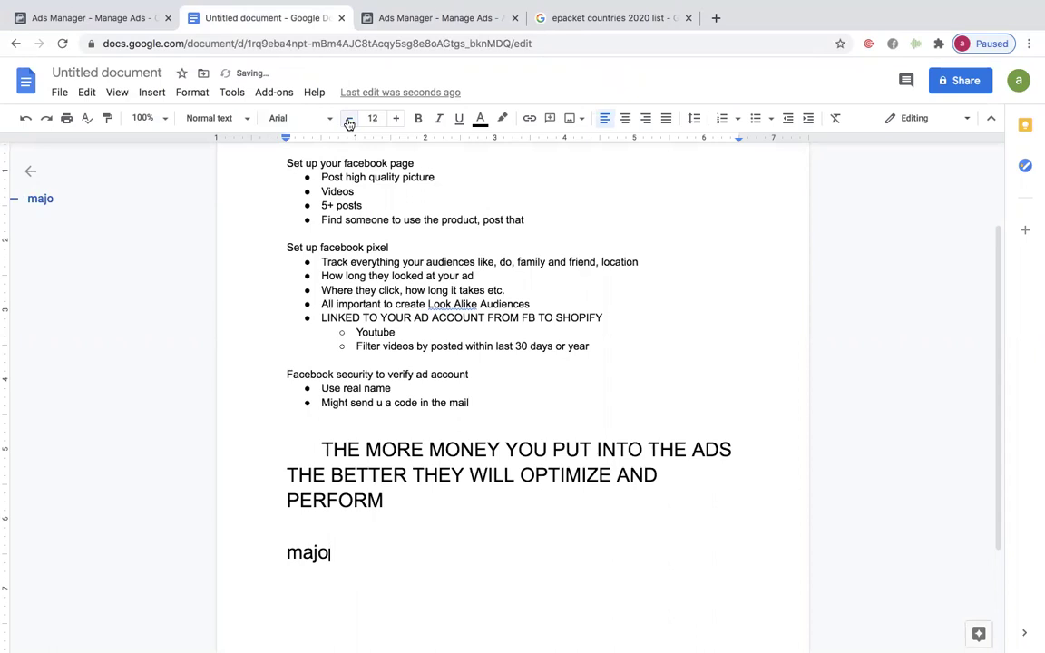
left_click_drag(366, 552, 264, 556)
key("BackSpace")
type("major")
double_click(313, 555)
key("BackSpace")
Step: Reduce the font size to 13 and add the line "Major countries" below the all-caps note
left_click(348, 118)
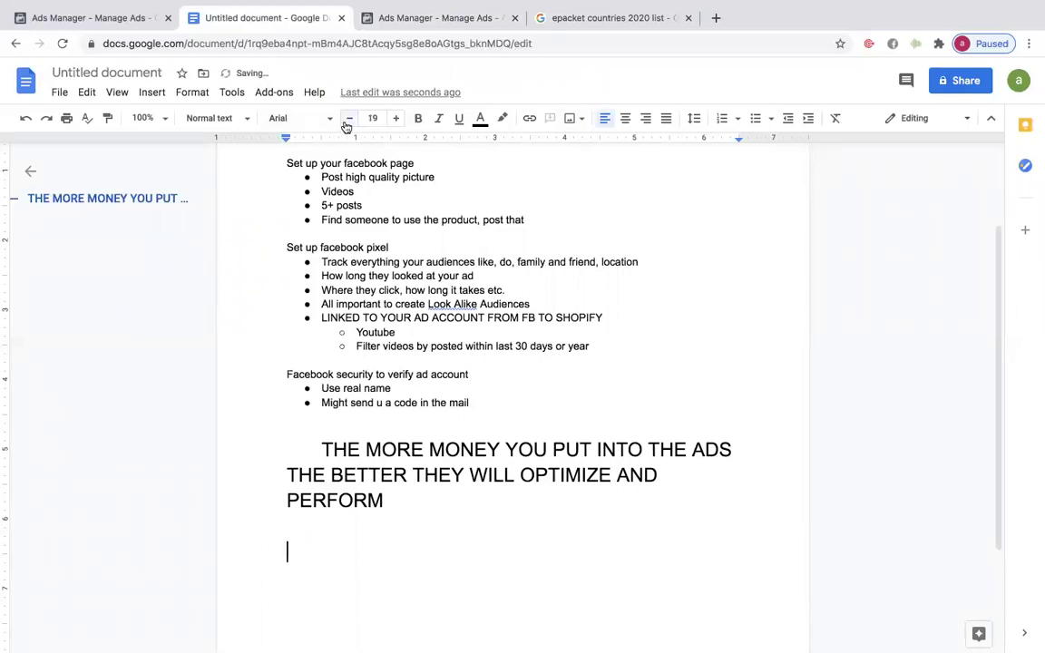
type("maj")
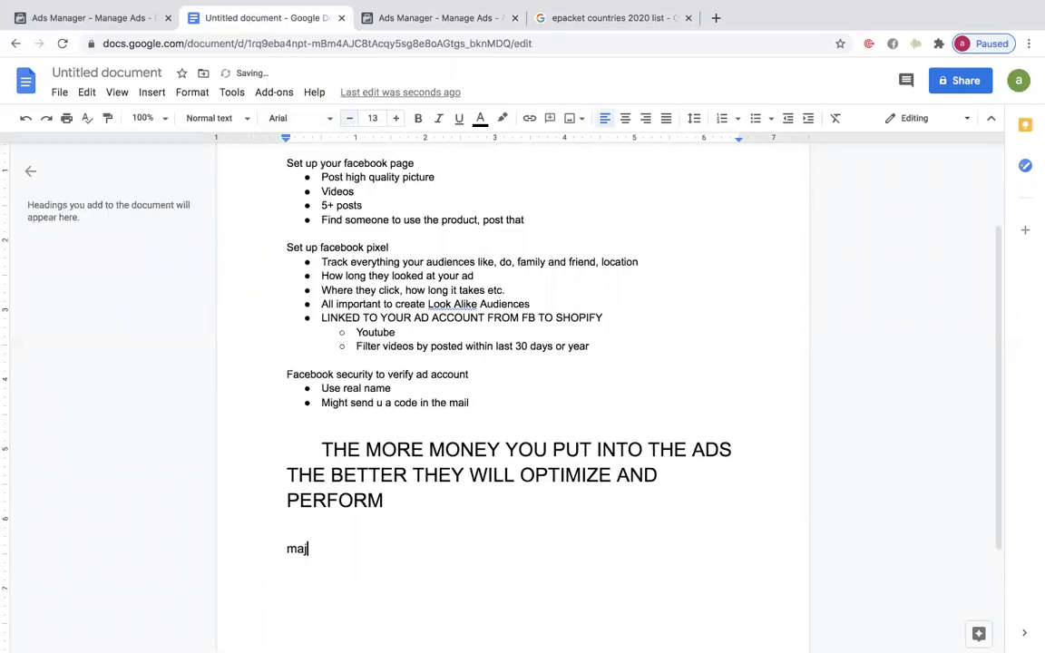
type("or cpountries")
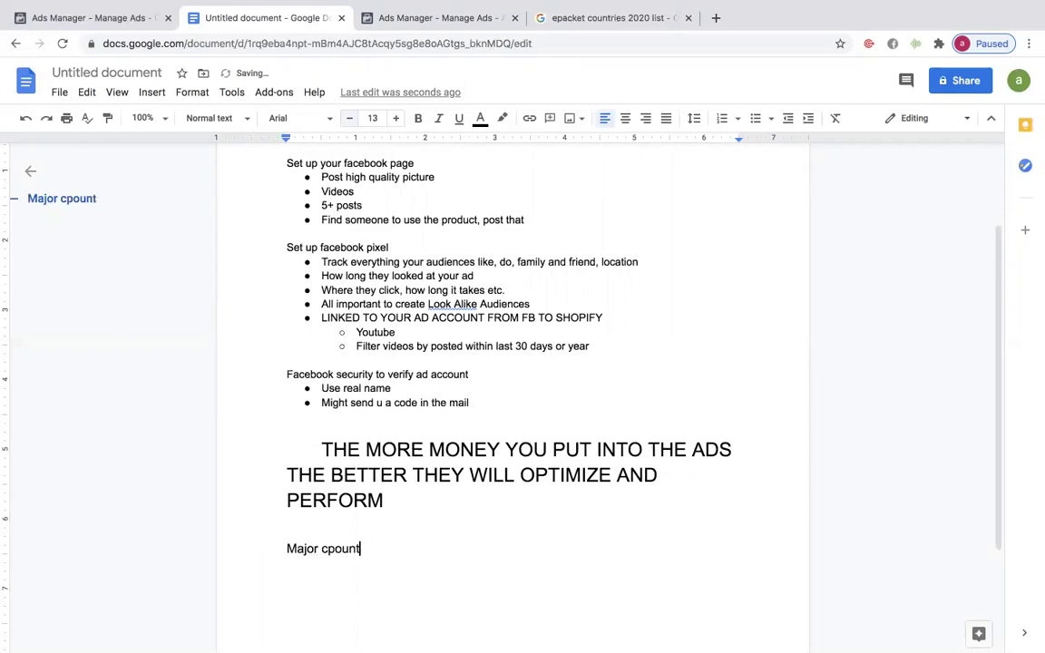
key("Return")
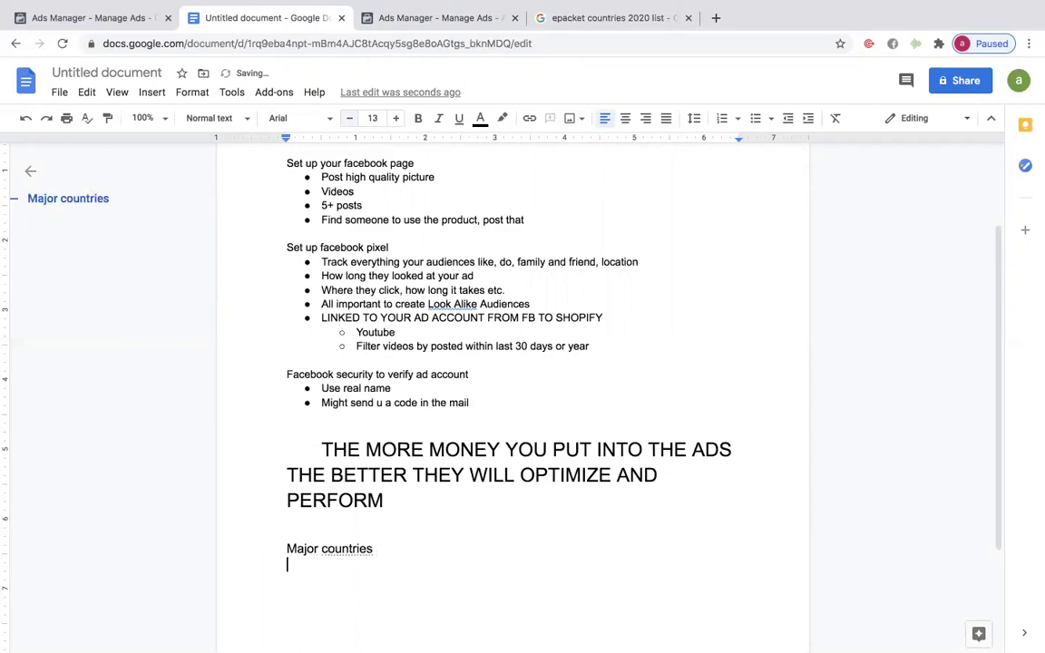
Step: List USA, Canada and UK on separate lines under "Major countries", correcting the spelling of Canada
type("USA")
key("Return")
type("Cananda")
key("Return")
type("UK")
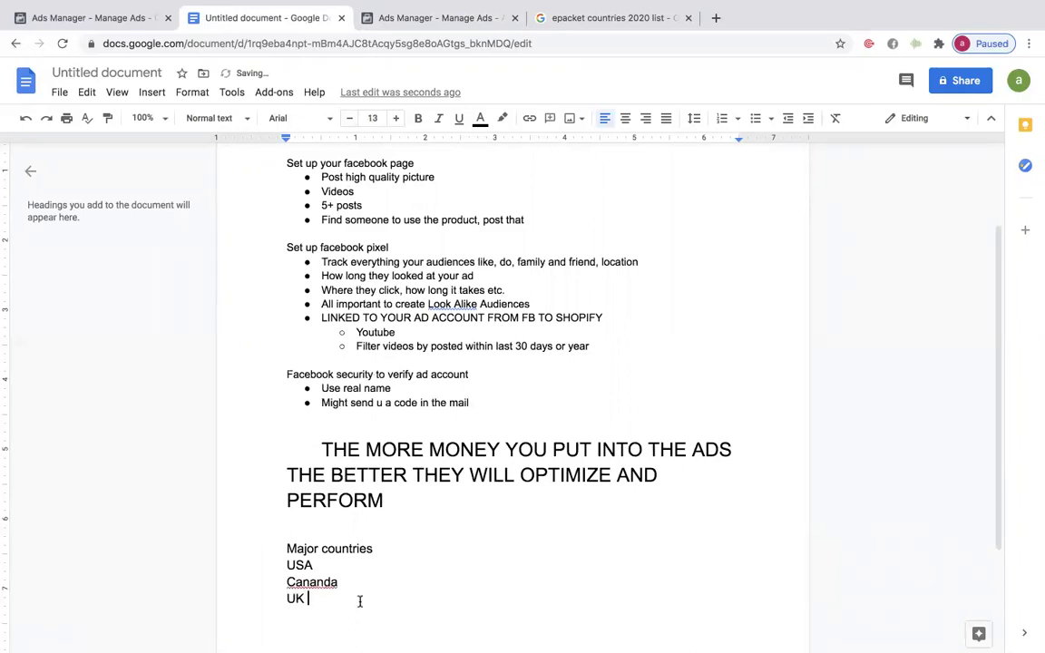
right_click(320, 588)
left_click(381, 432)
left_click(331, 597)
Step: Add Netherlands, Australia and New zealand to the country list and select the whole "Major countries" block
key("Return")
type("netherlands")
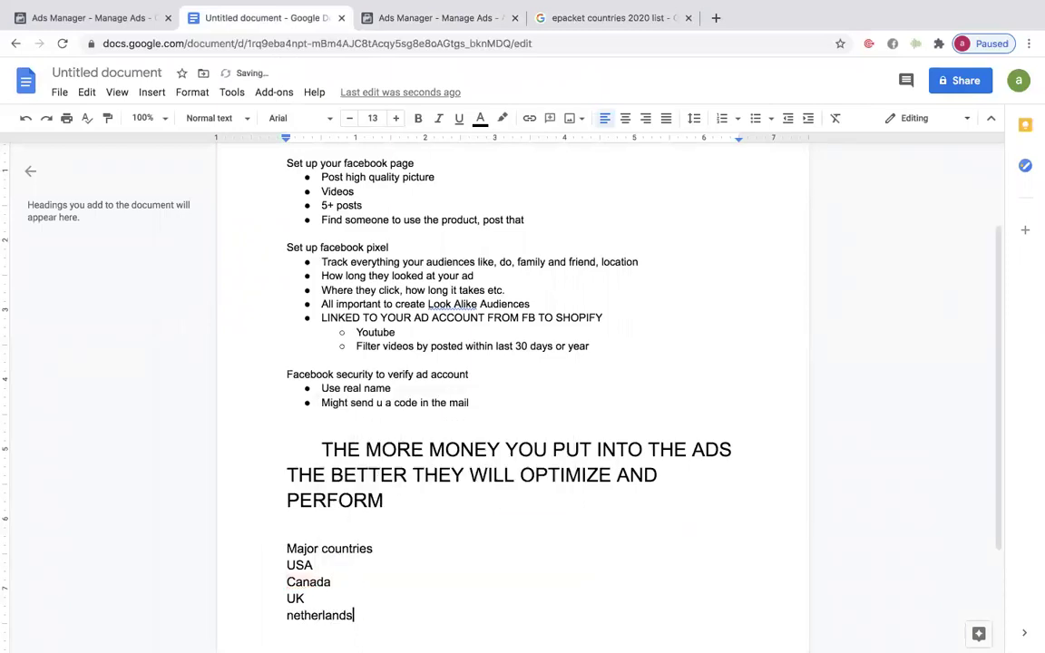
key("Return")
type("australia")
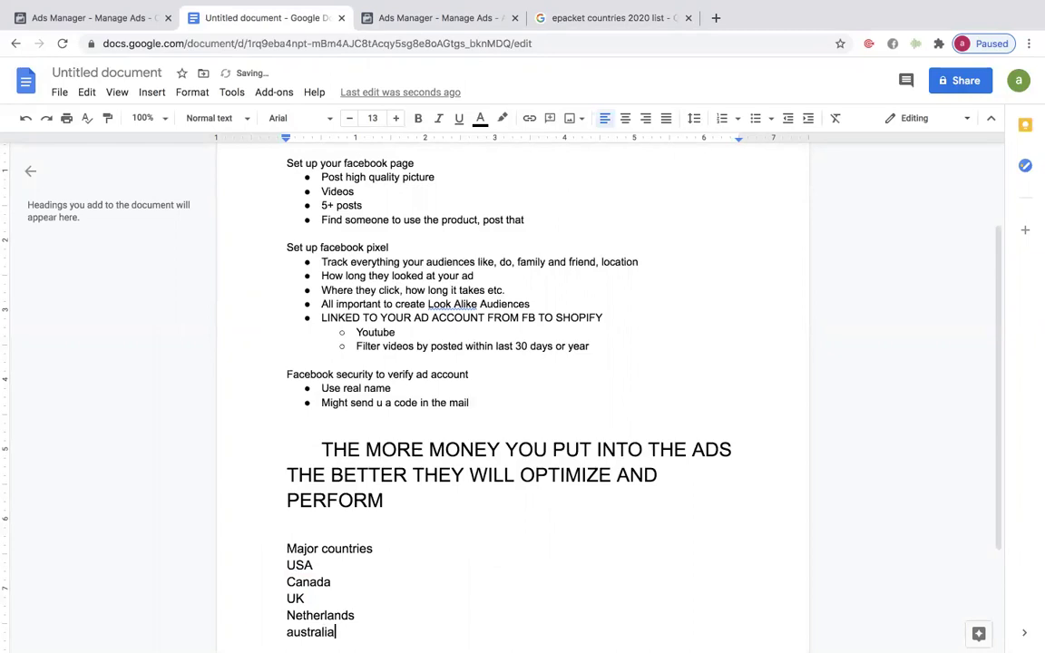
key("Return")
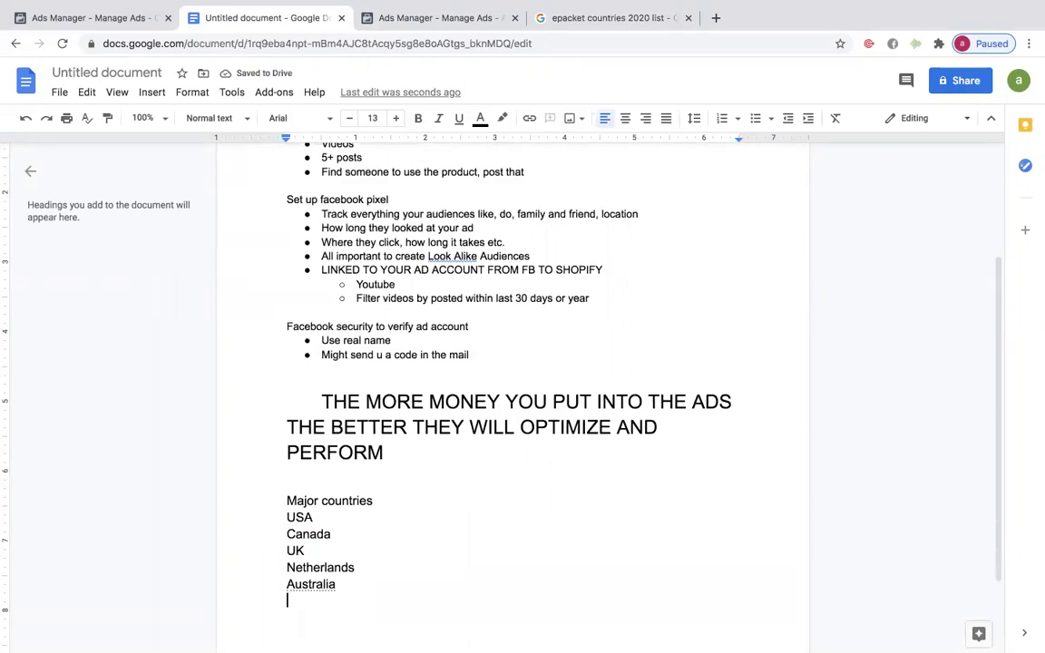
type("new zea")
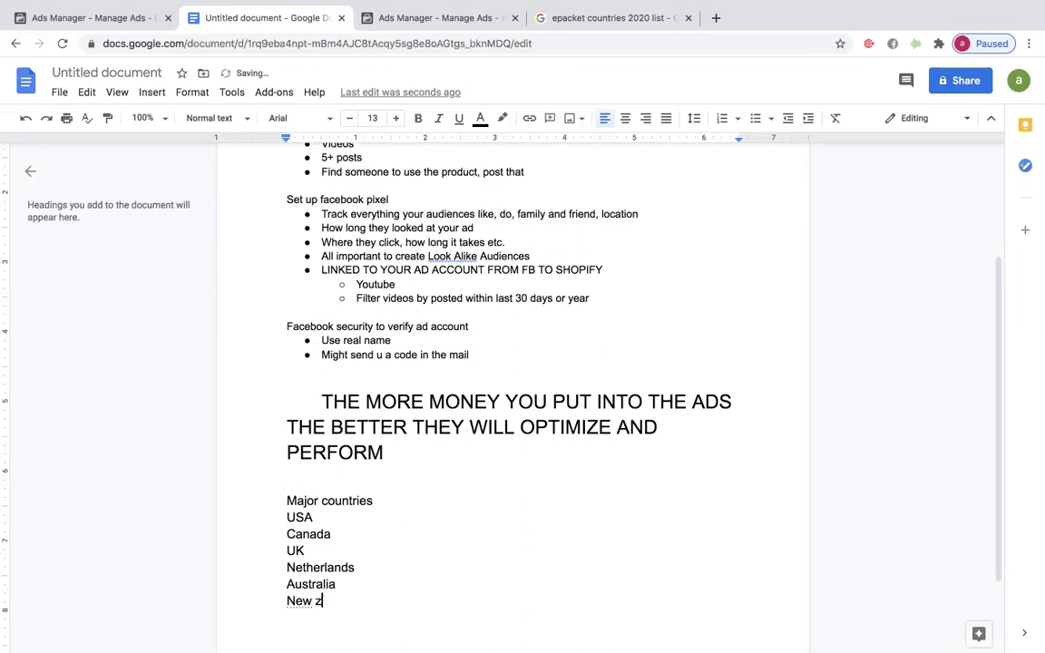
type("land")
left_click_drag(384, 613, 264, 504)
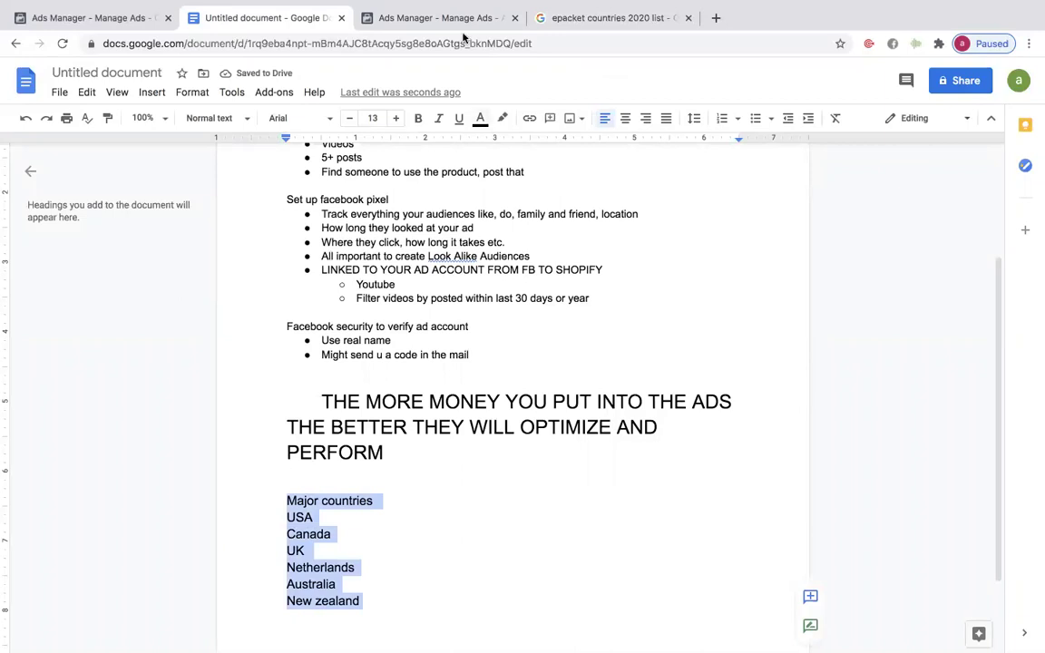
Step: Return to the ad set in Ads Manager and highlight the audience's age range
mouse_move(447, 16)
left_click(391, 11)
scroll(547, 464, "down", 5)
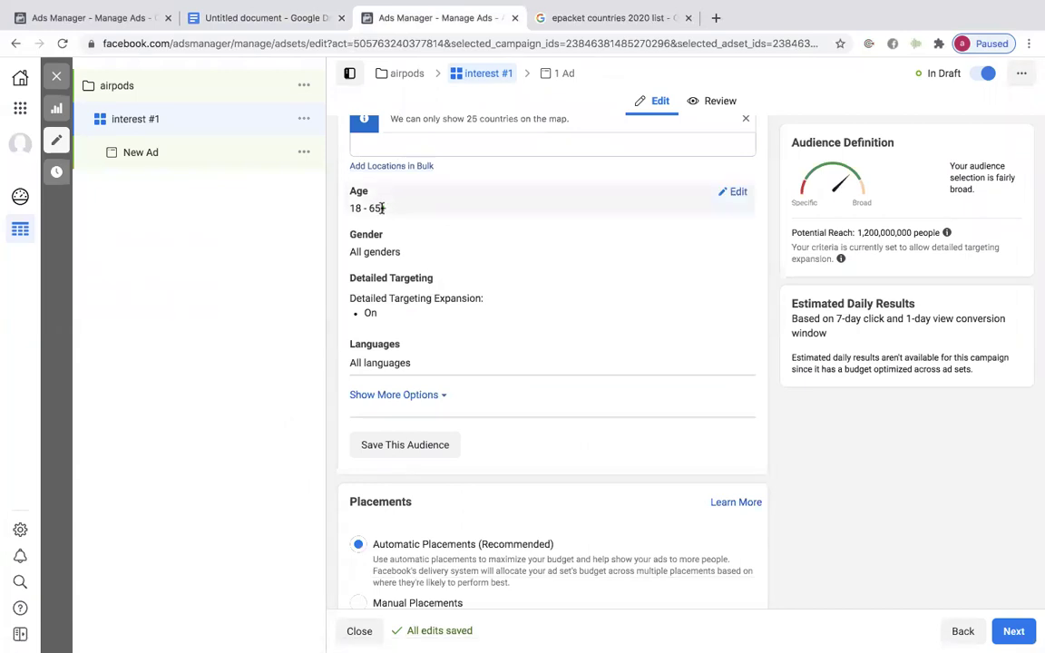
left_click_drag(385, 208, 349, 208)
mouse_move(350, 207)
left_mouse_down()
mouse_move(310, 207)
mouse_move(359, 211)
left_mouse_up()
left_click(370, 367)
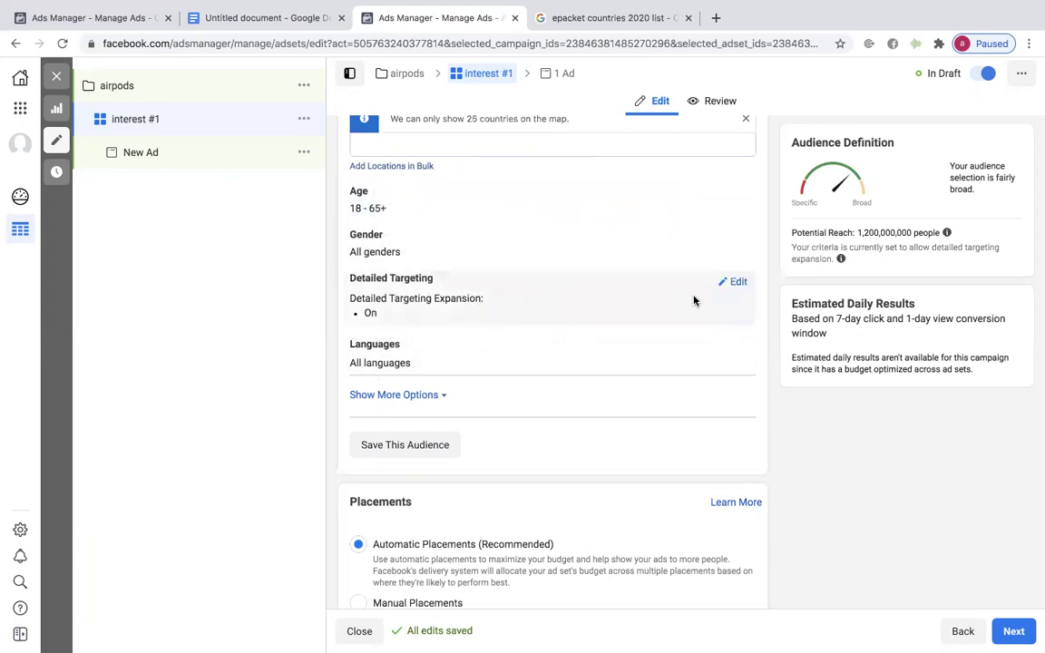
Step: Edit the ad set's detailed targeting, search for "music" and include the Hip hop music interest
left_click(735, 284)
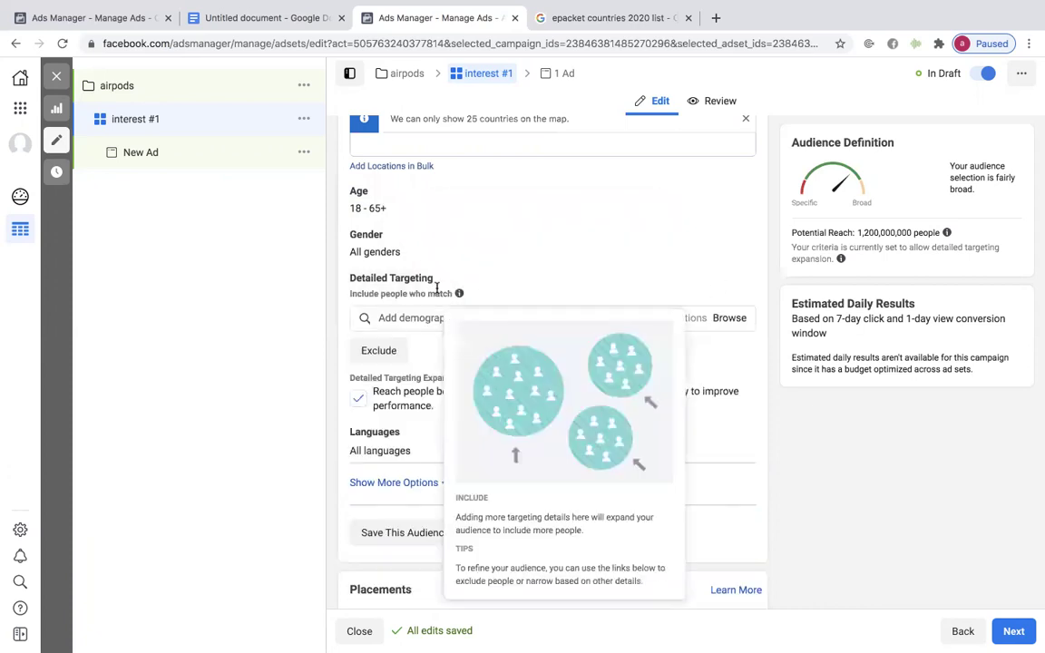
mouse_move(458, 295)
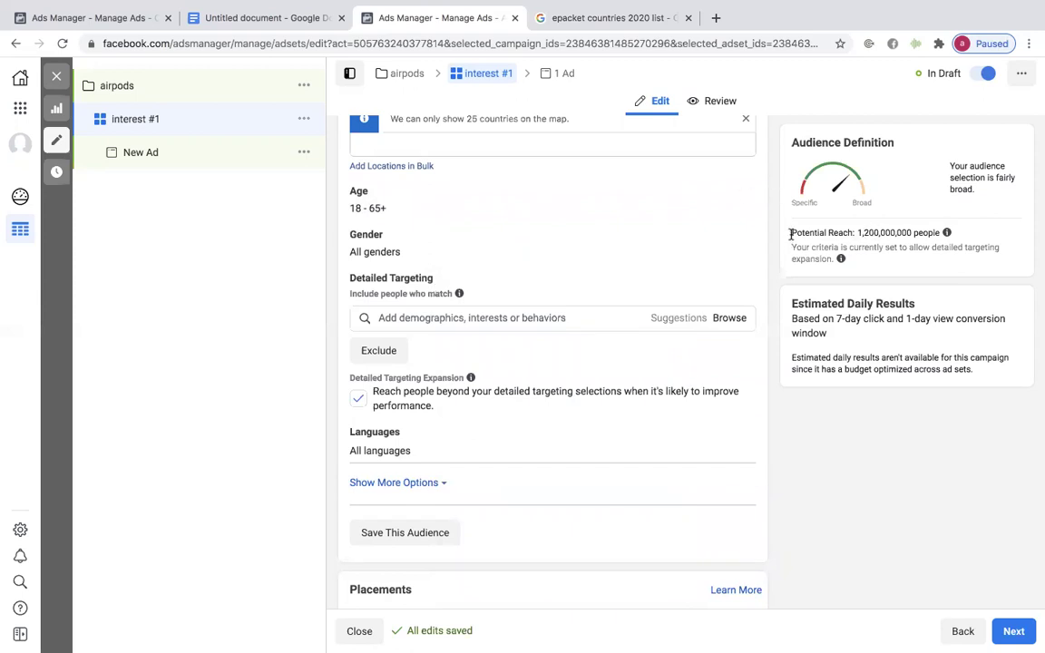
mouse_move(945, 233)
left_click(537, 319)
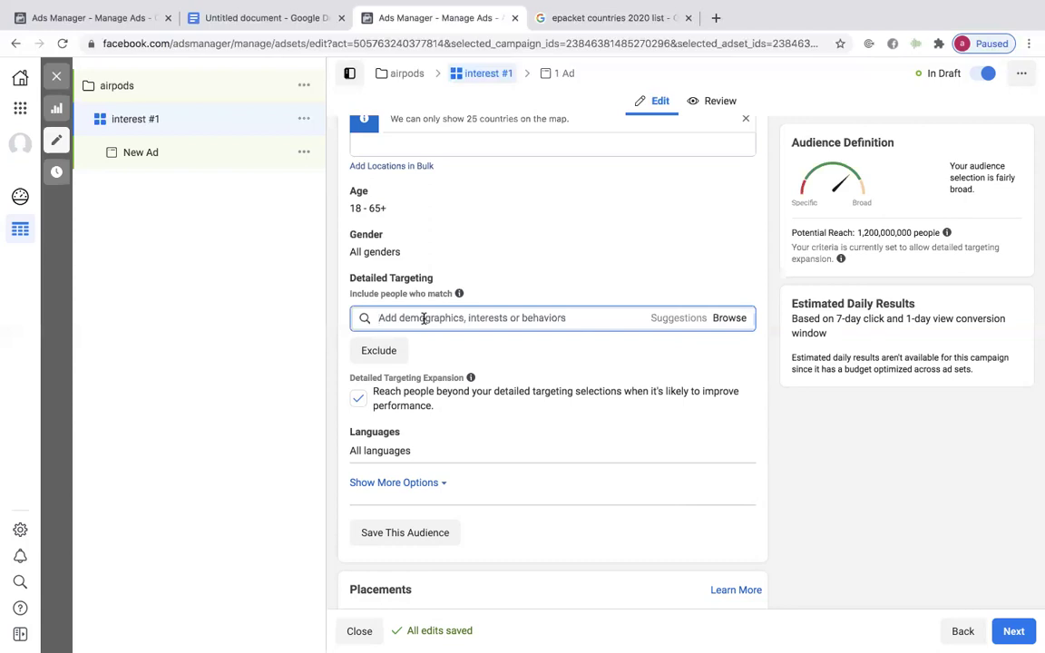
type("m")
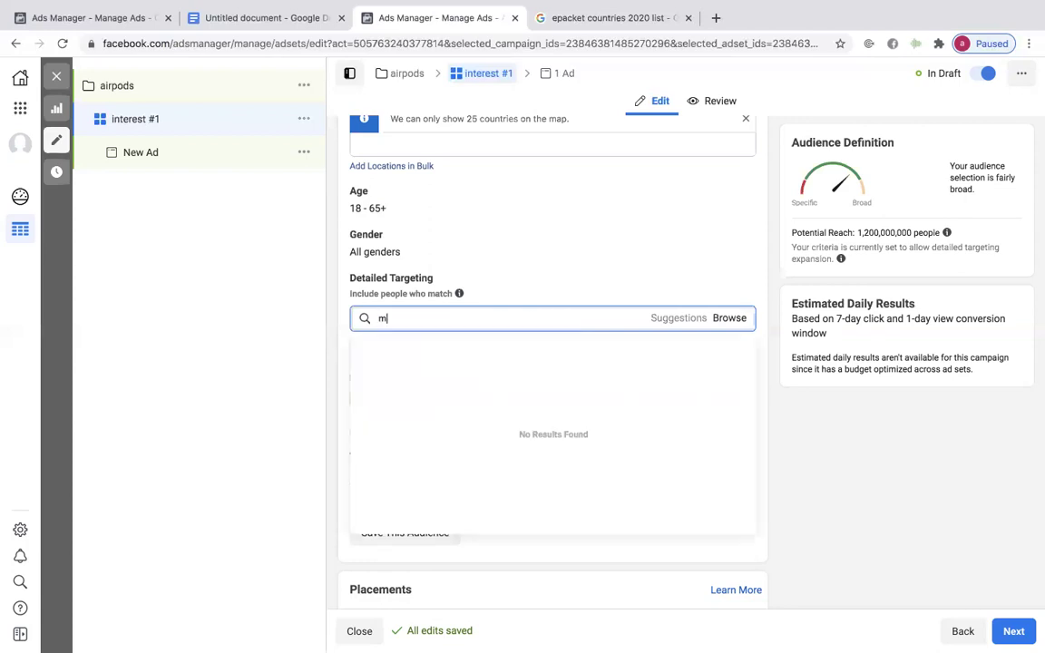
type("usic")
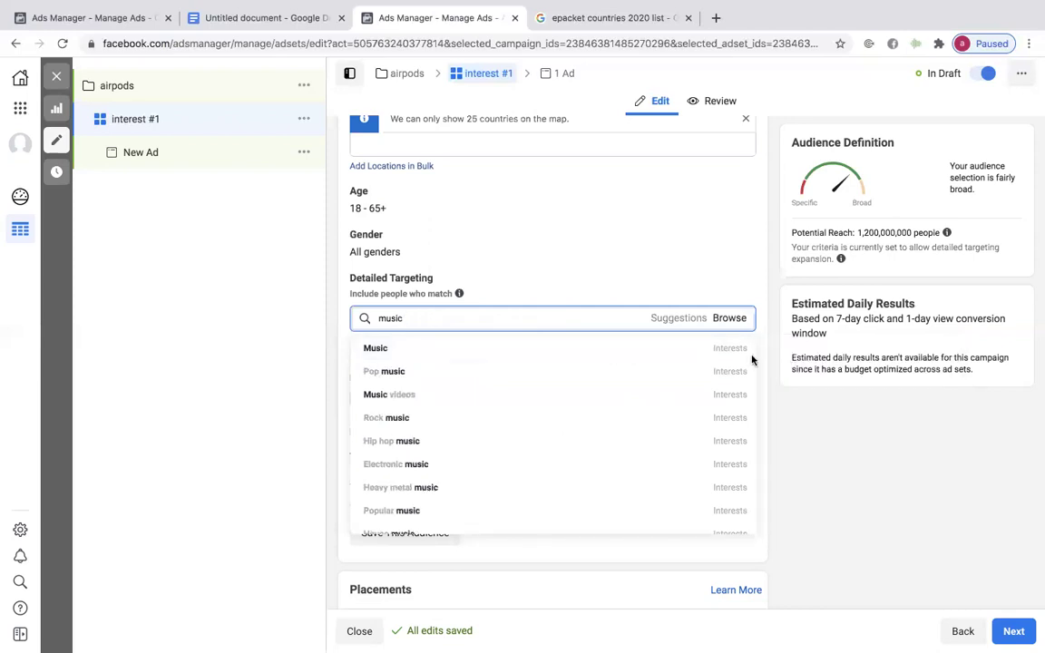
mouse_move(742, 350)
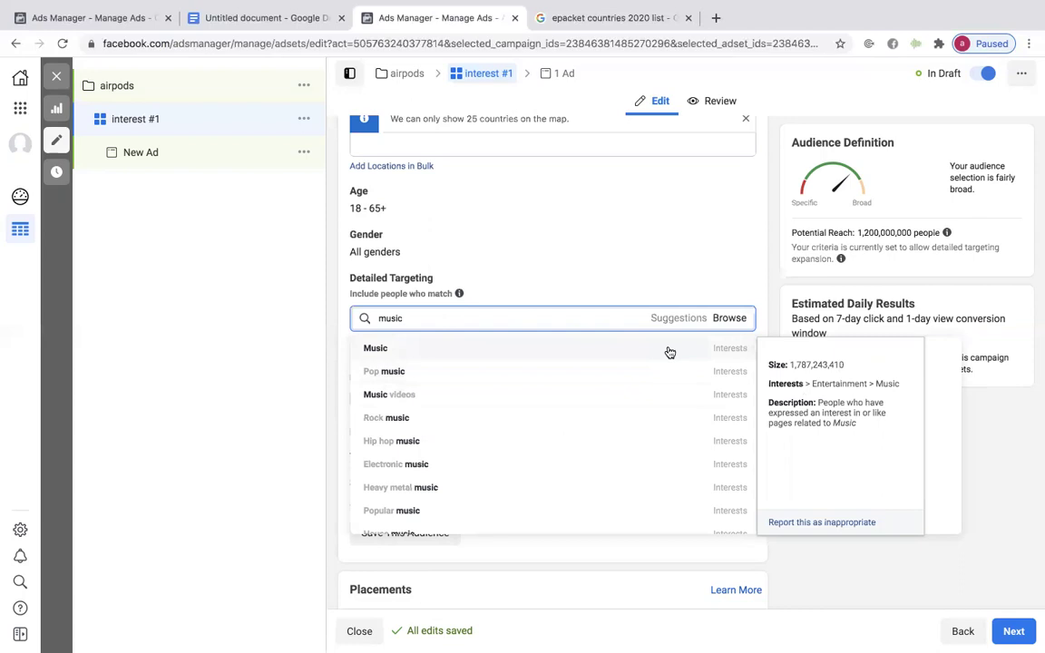
left_click(644, 443)
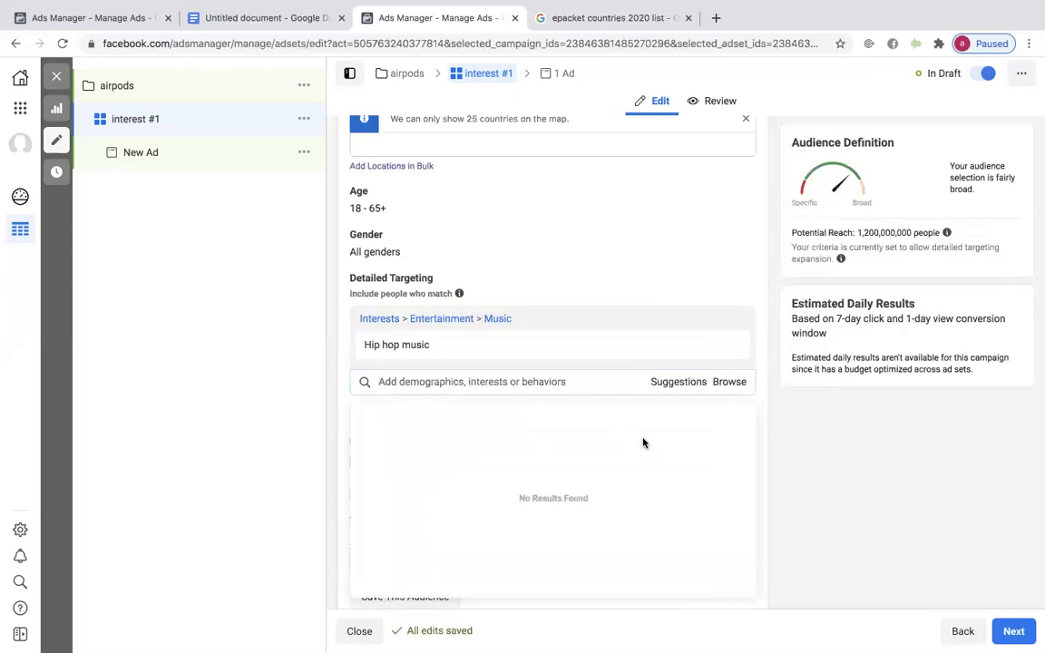
left_click(813, 464)
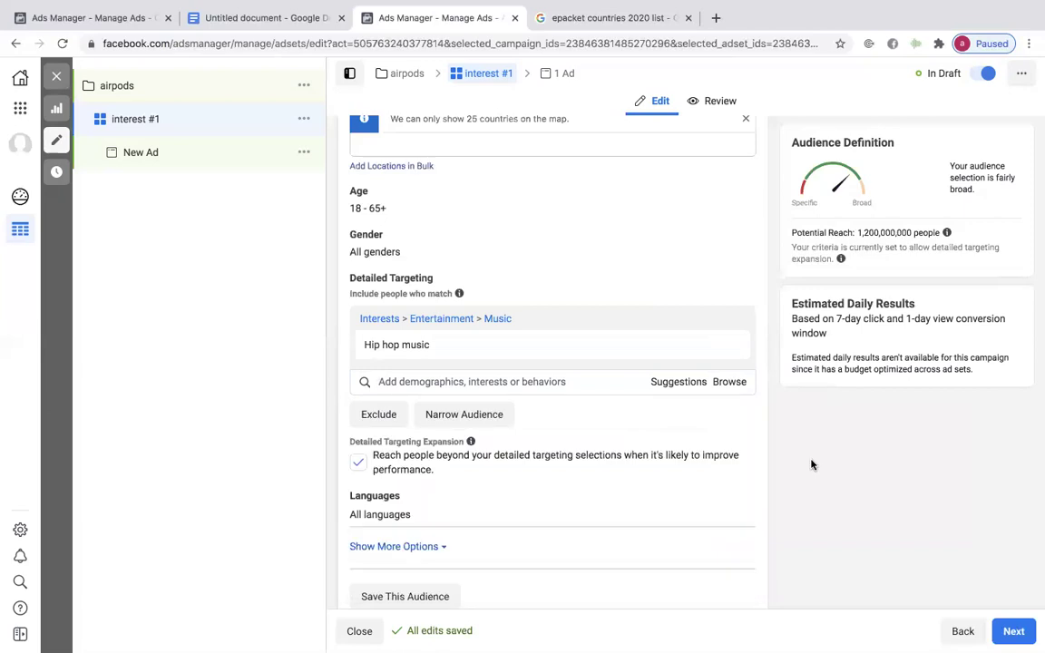
Step: Narrow the ad set's detailed targeting with an additional condition that people must also match
left_click(458, 415)
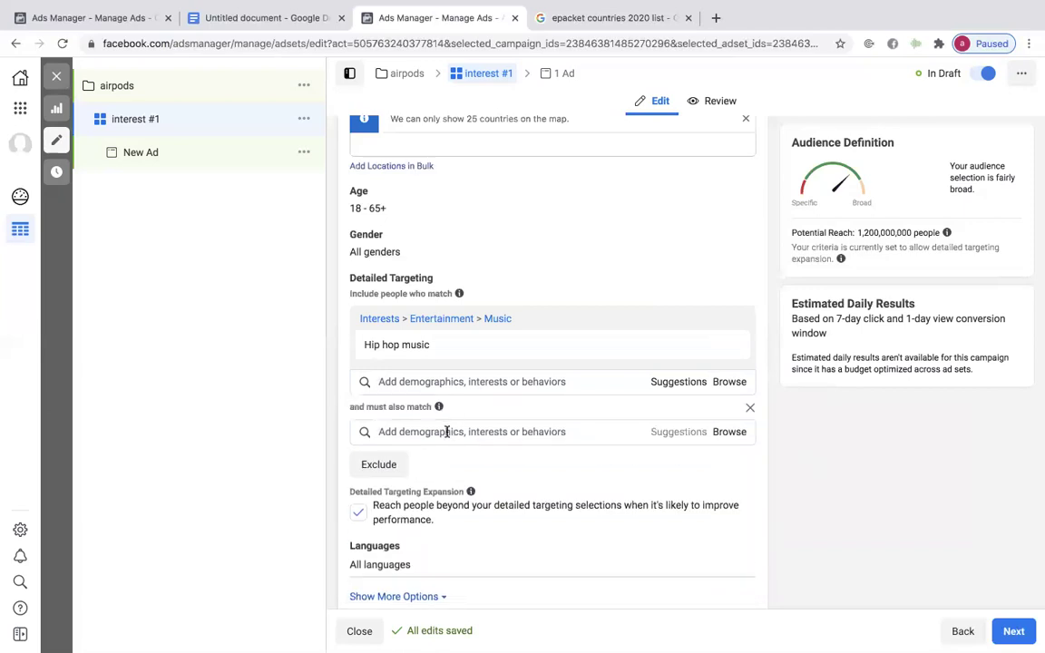
left_click(445, 431)
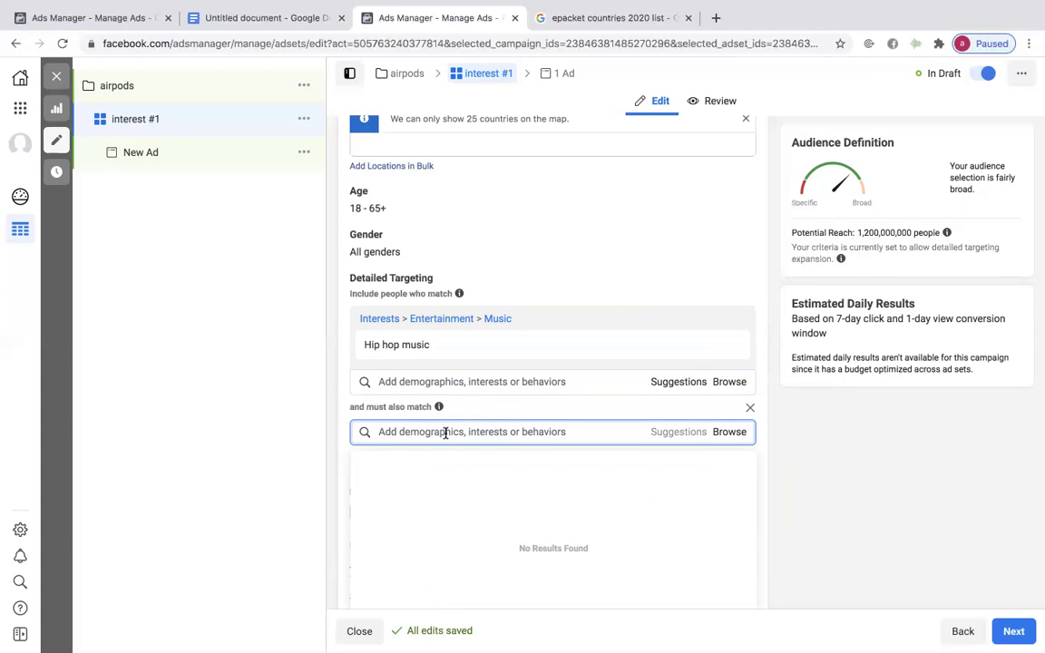
scroll(445, 434, "down", 2)
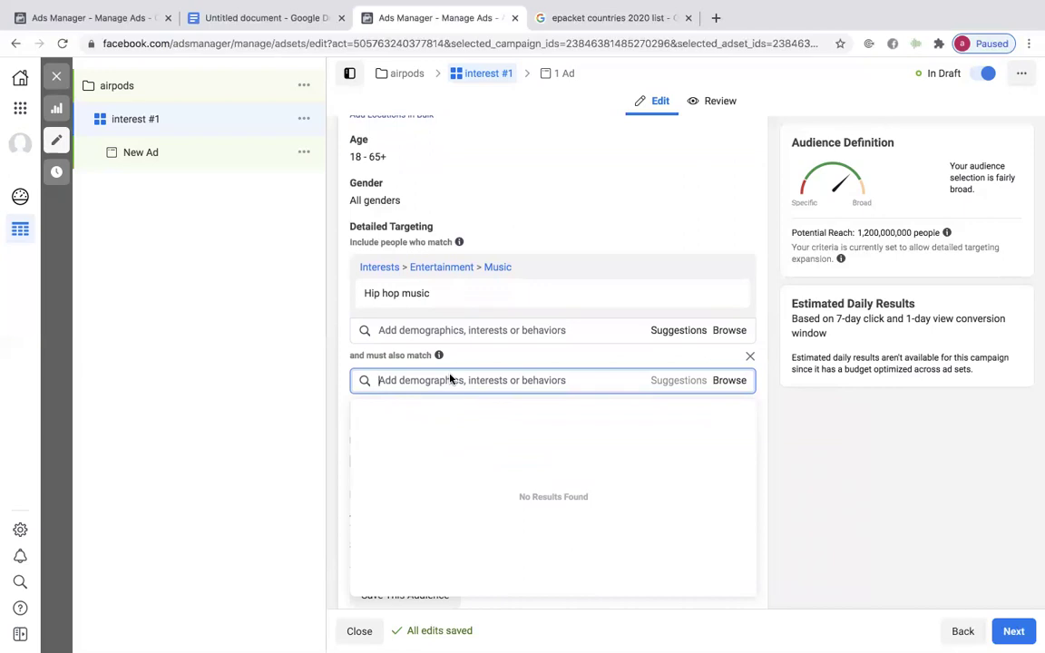
type("rich the kid")
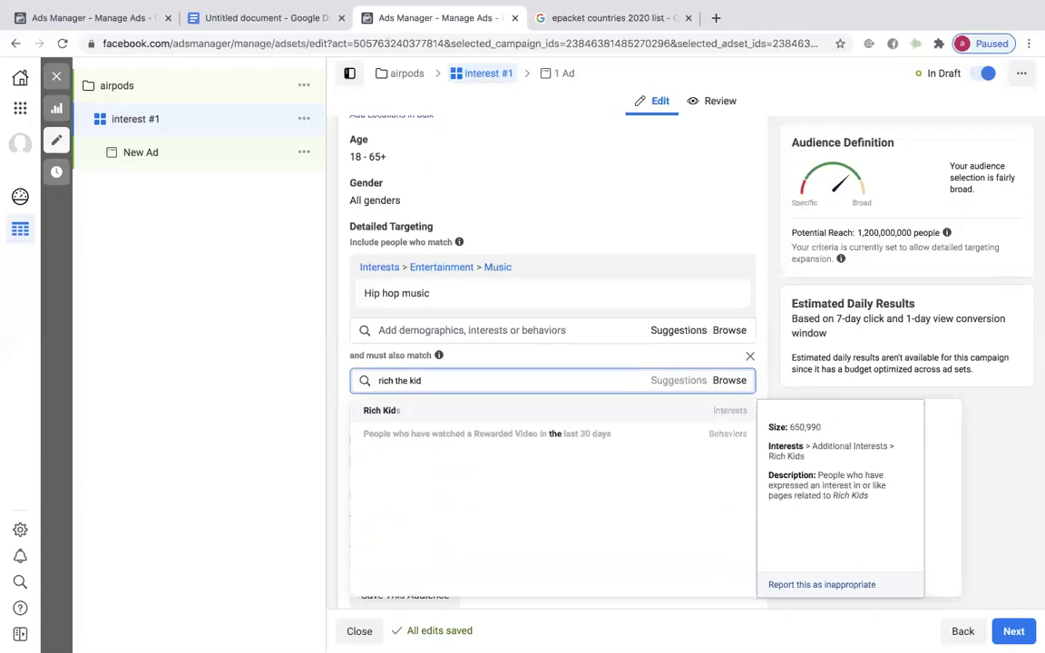
left_click_drag(460, 378, 340, 380)
key("BackSpace")
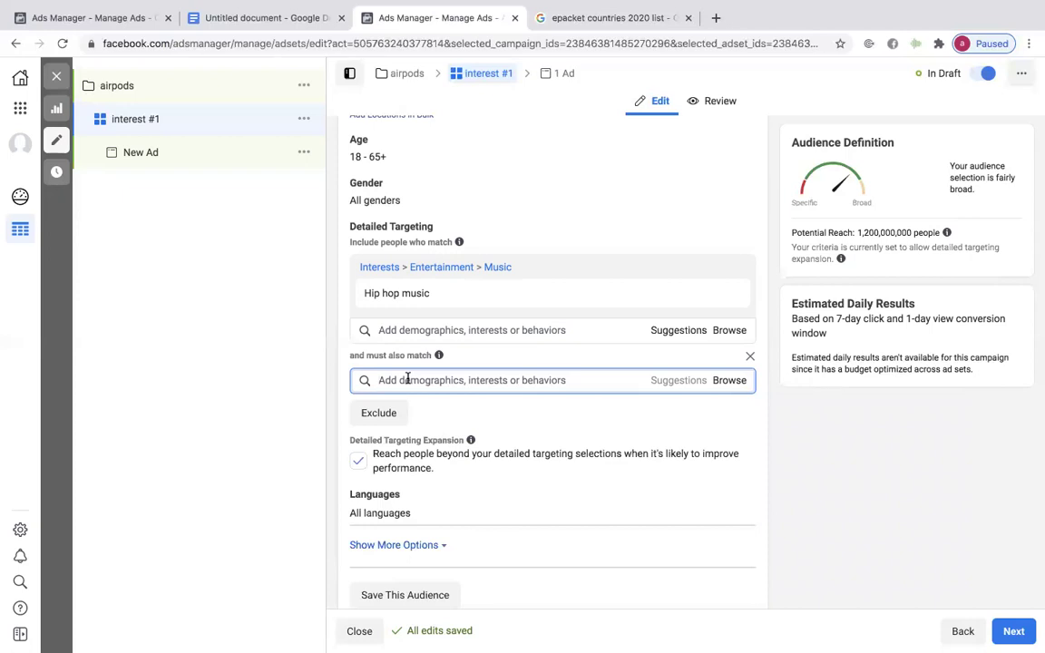
Step: Search the must-also-match condition for "coachella" and add the Coachella Valley Music and Arts Festival interest
type("coac")
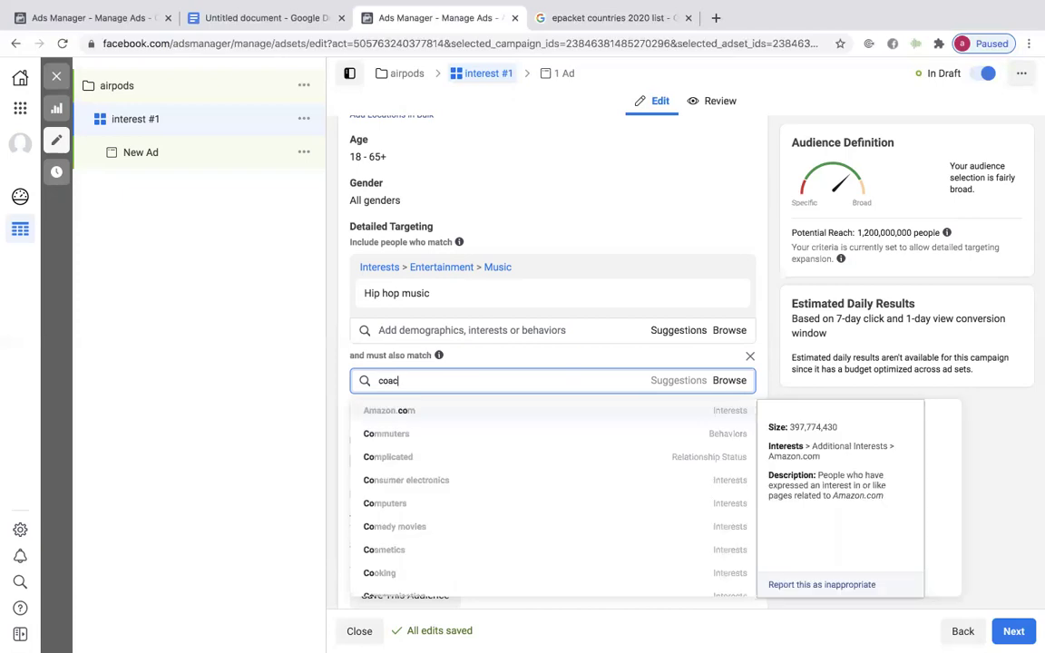
type("hella")
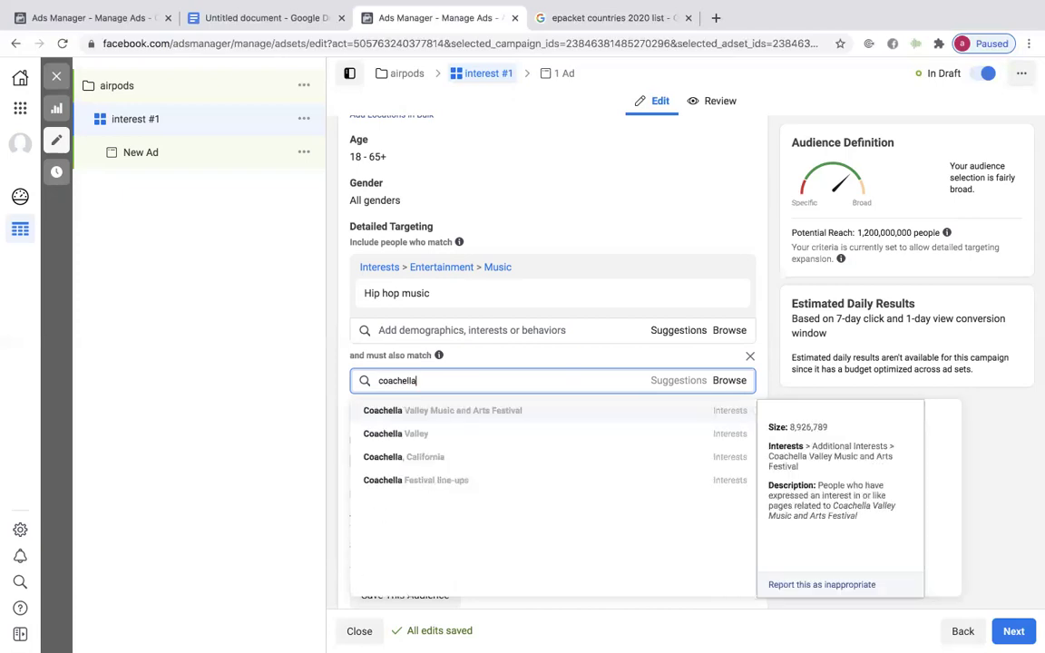
left_click(478, 413)
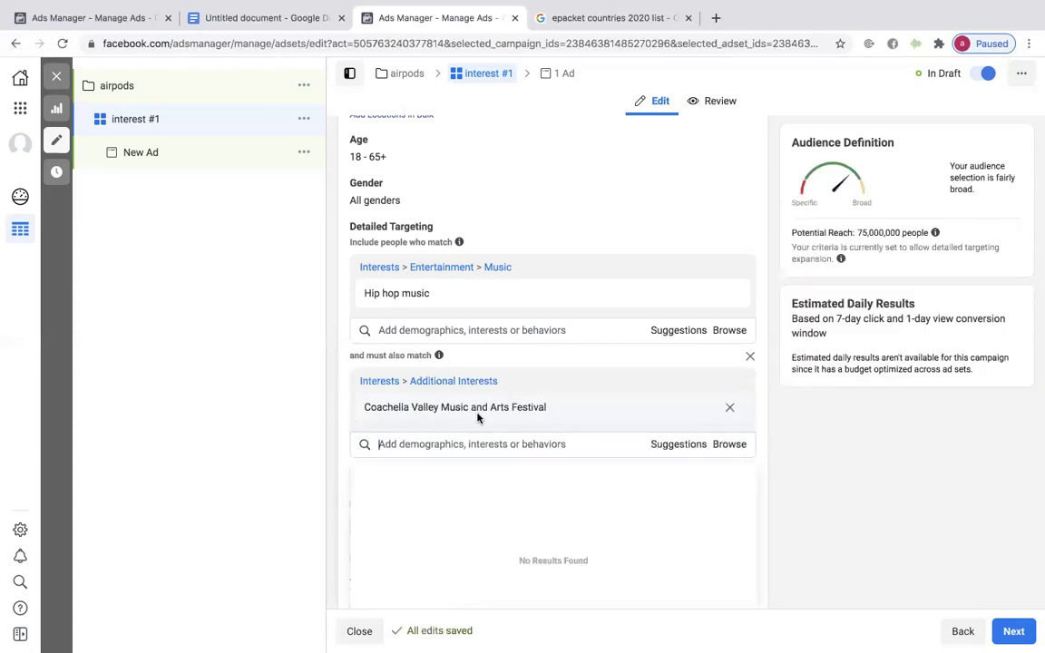
Step: Highlight the audience's potential reach and inspect the details of the Hip hop music and Coachella Valley Music and Arts Festival interests
left_click_drag(859, 232, 923, 234)
left_click(833, 211)
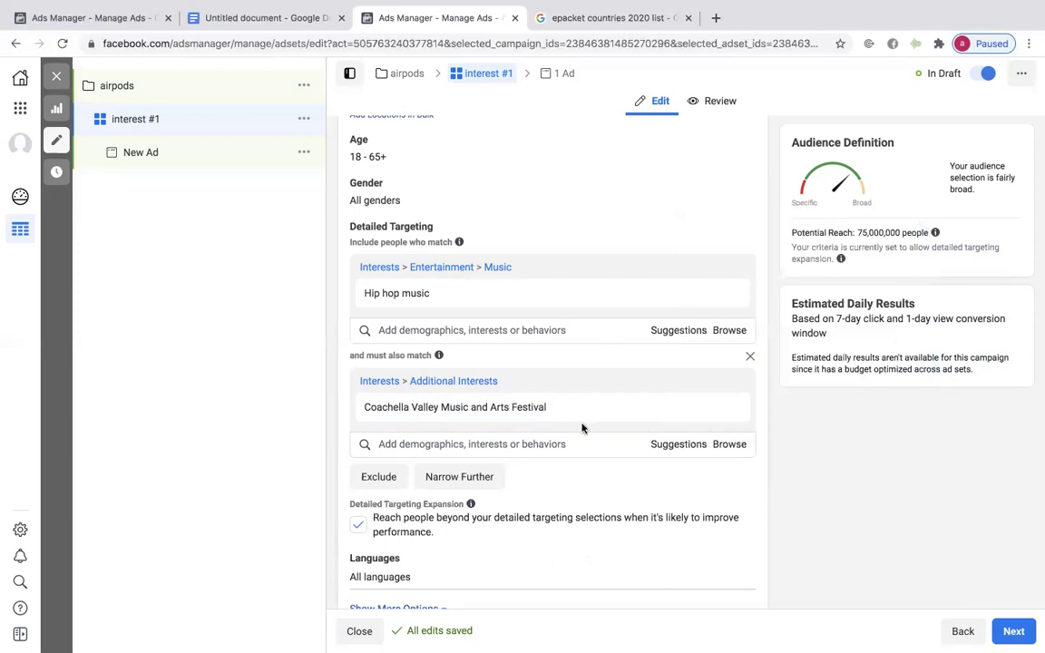
scroll(527, 386, "down", 1)
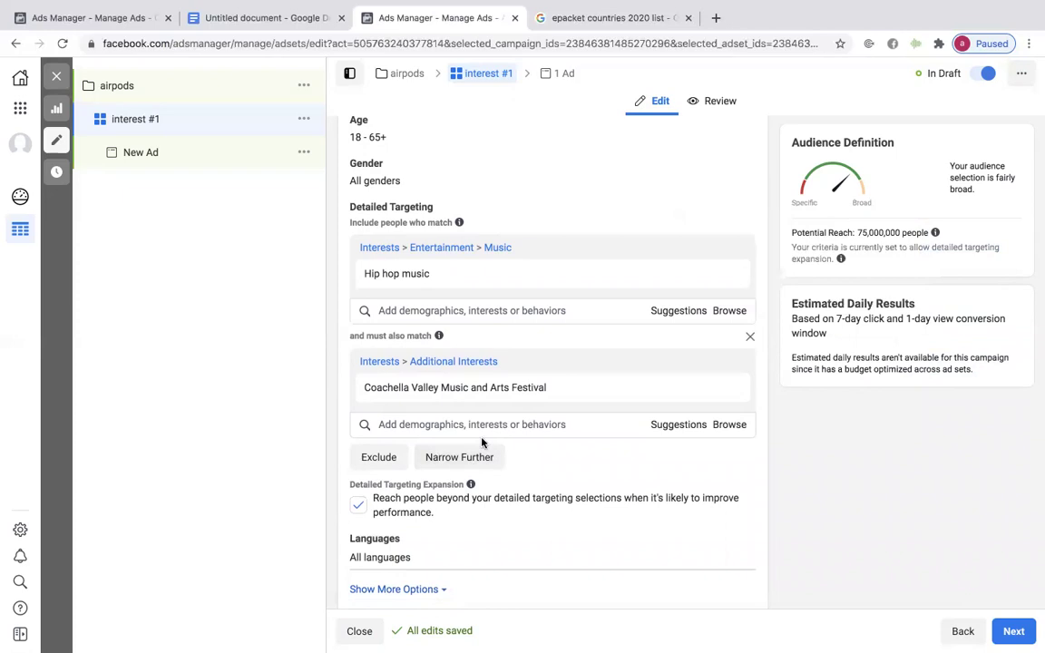
mouse_move(427, 291)
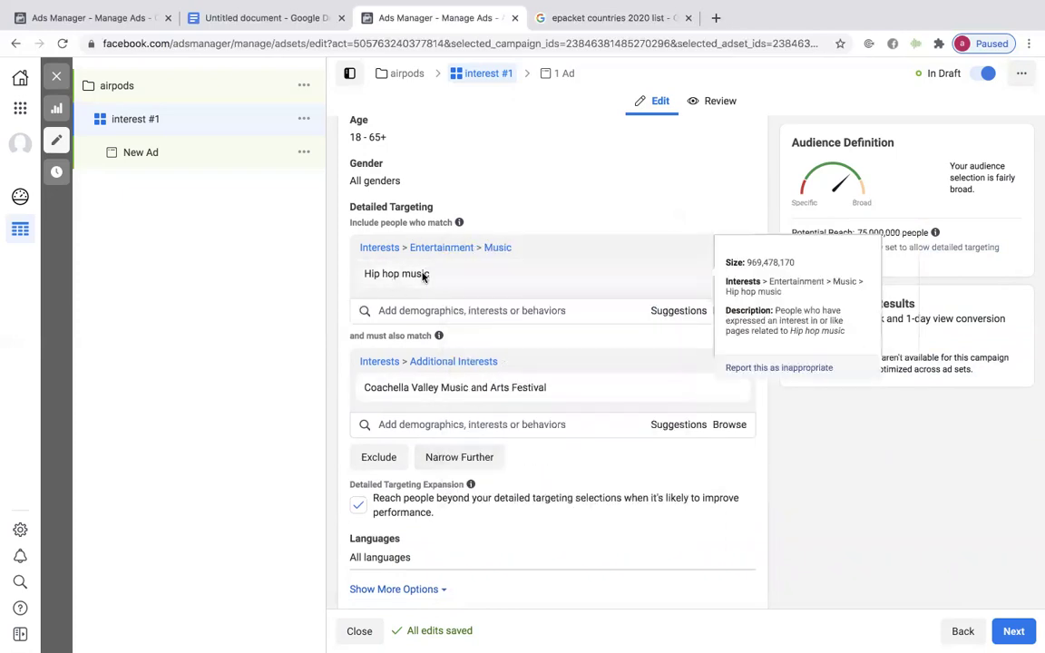
mouse_move(494, 392)
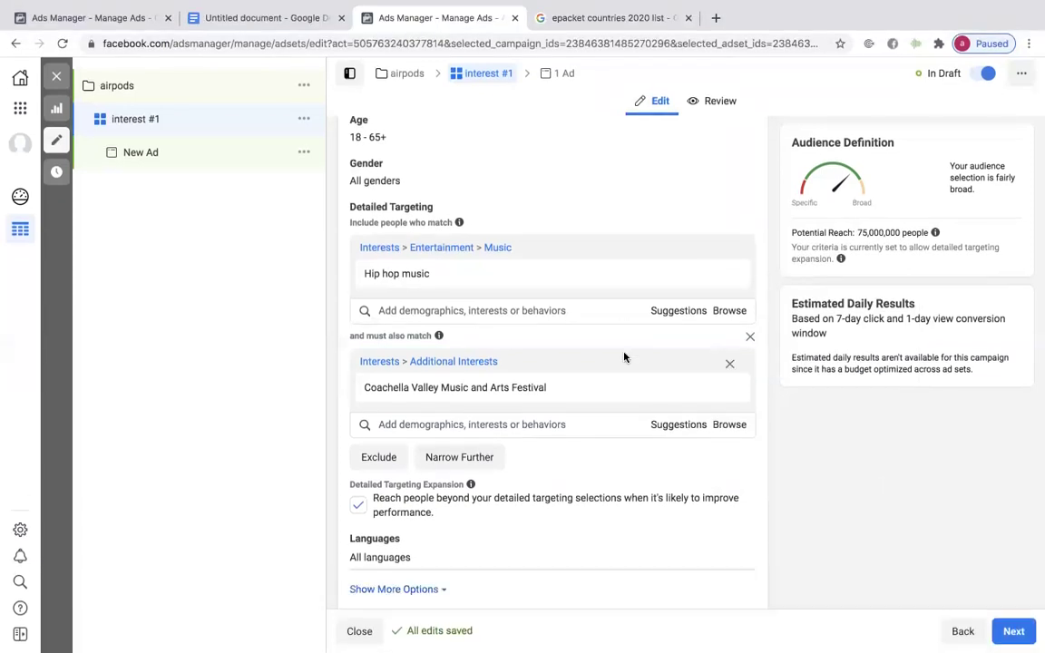
Step: Add an exclusion to the detailed targeting, search it for "drop shipping" and exclude the Drop shipping interest
scroll(476, 417, "down", 3)
scroll(557, 424, "down", 1)
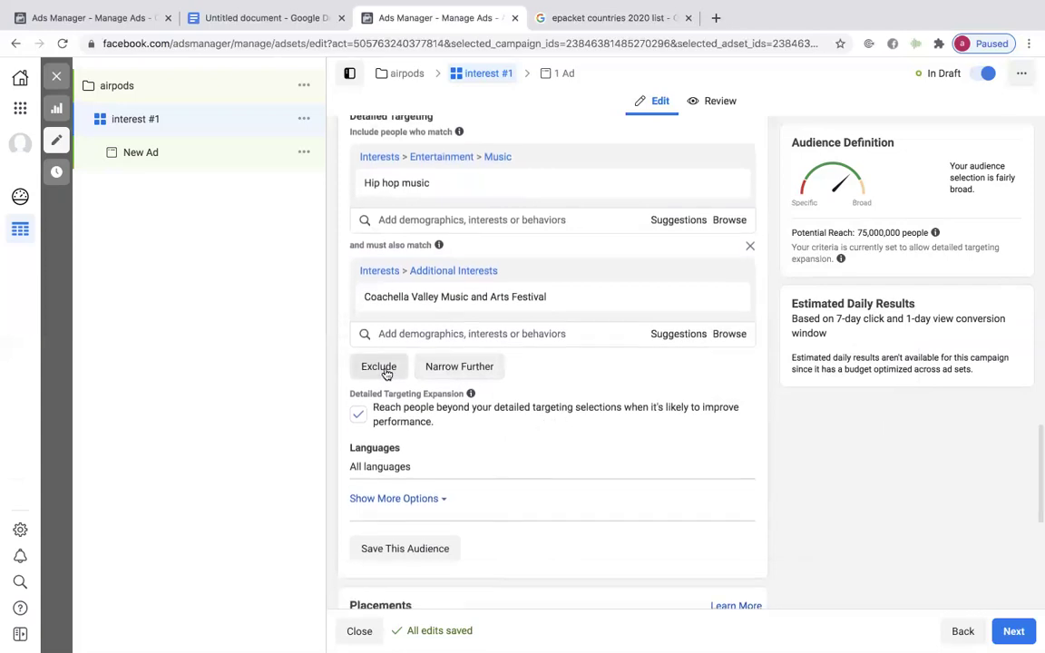
left_click(385, 373)
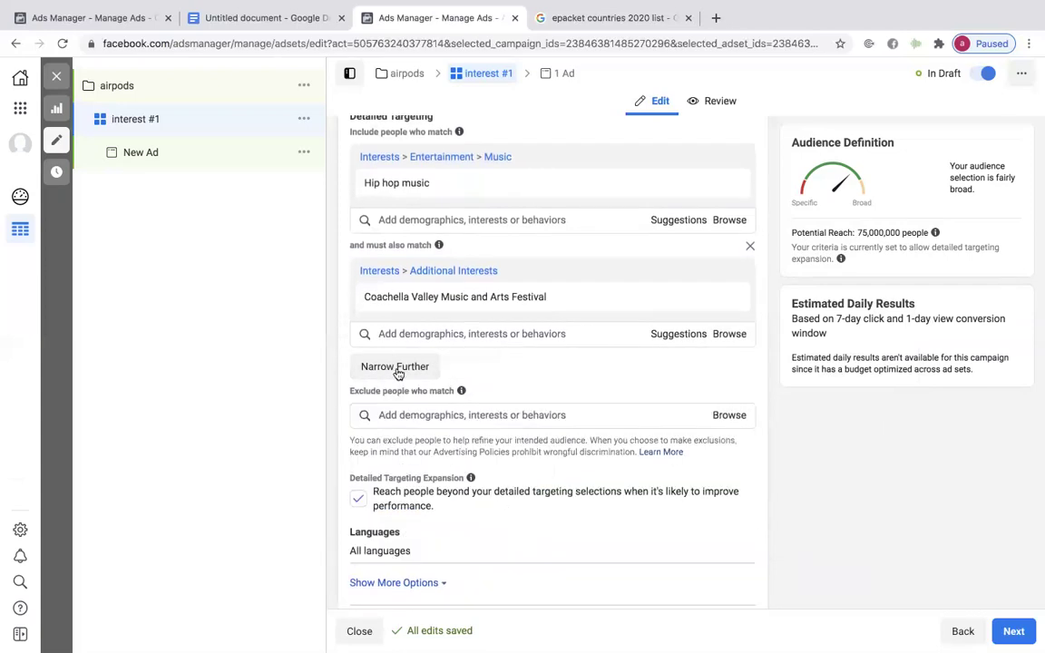
left_click(487, 415)
type("dosd")
key("BackSpace")
key("BackSpace")
key("BackSpace")
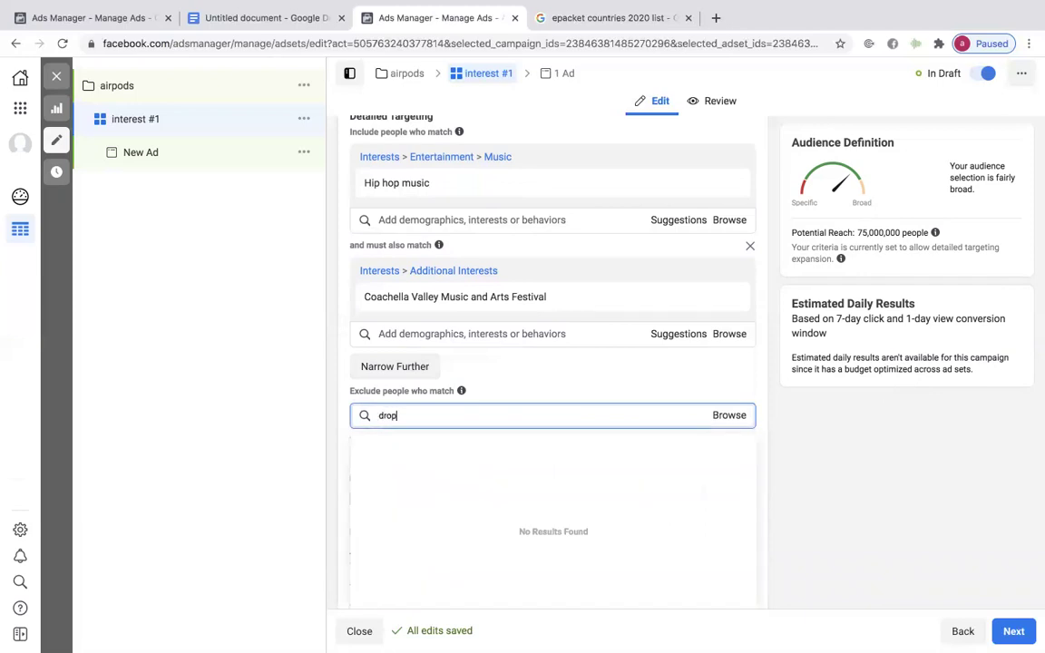
type("rop shipping")
left_click(488, 448)
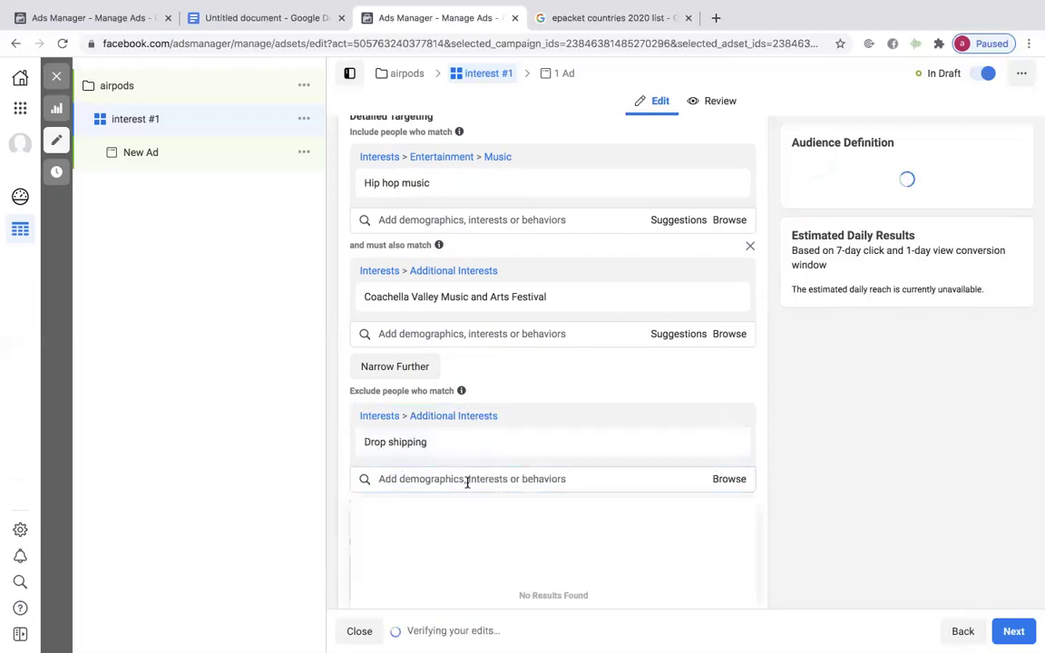
Step: Search the detailed targeting exclusions for "aliexpress" as another interest to exclude
type("aliexpress")
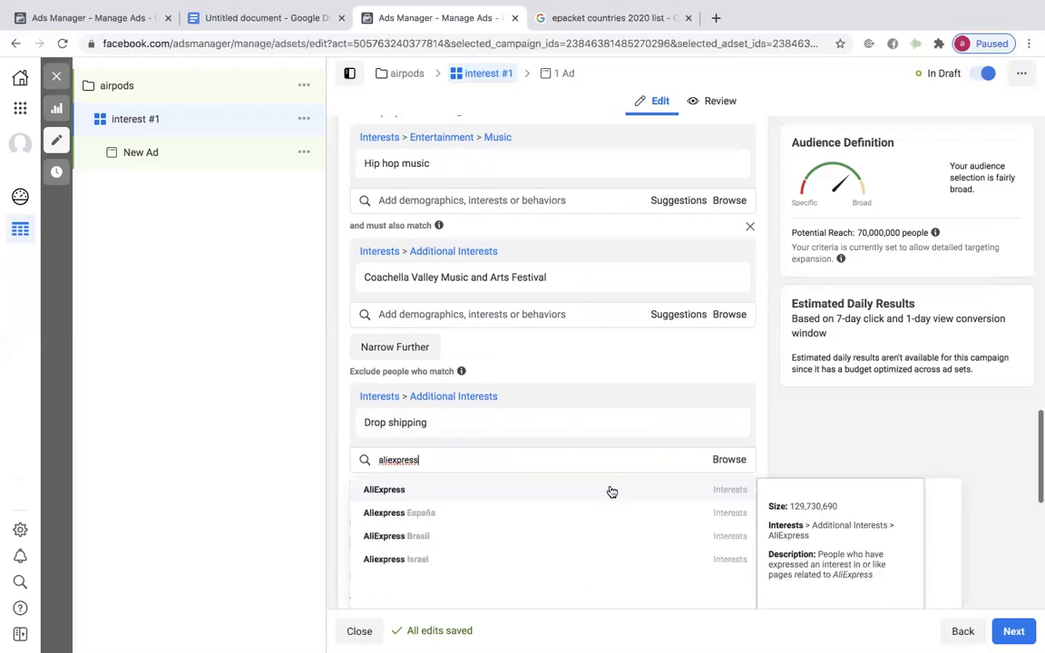
Step: Exclude people who match the AliExpress interest and the Shopify employer from the ad set's audience
left_click(590, 490)
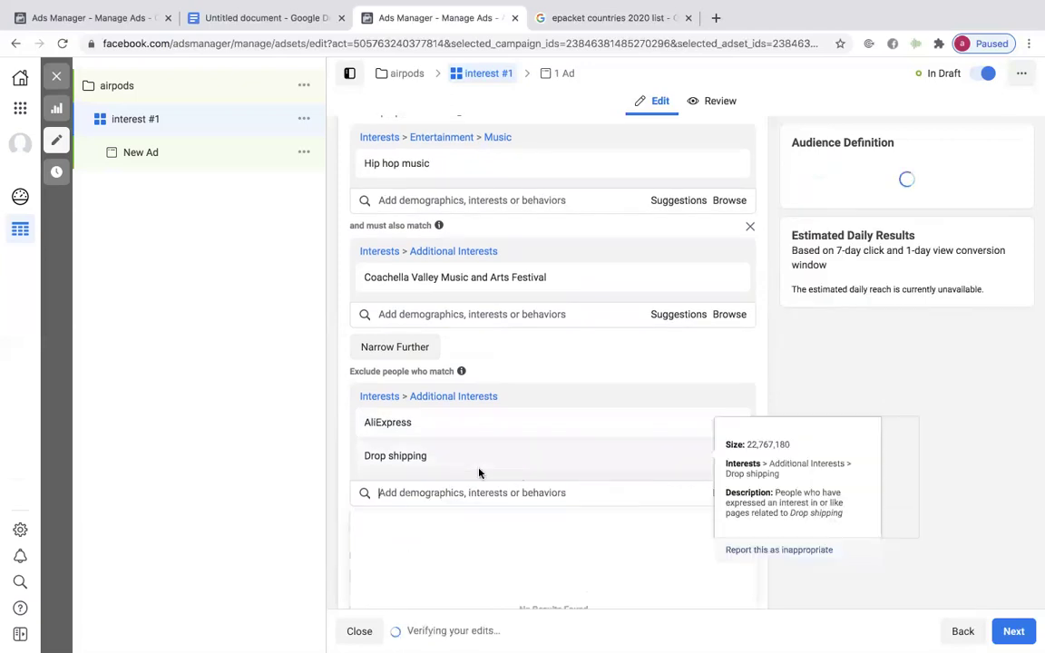
scroll(758, 382, "down", 1)
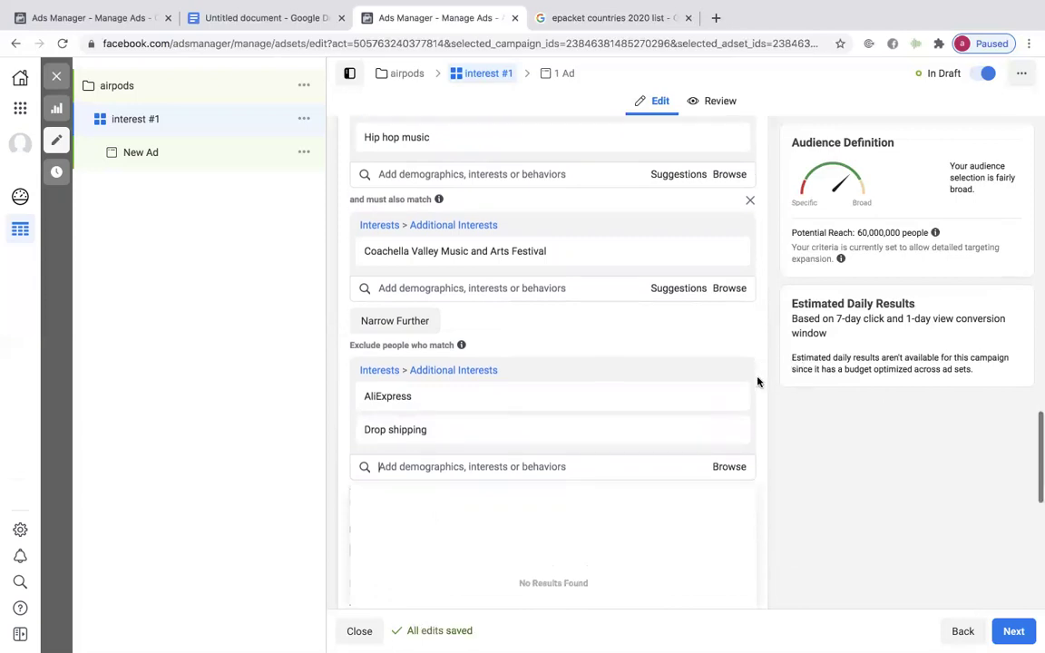
scroll(769, 402, "down", 3)
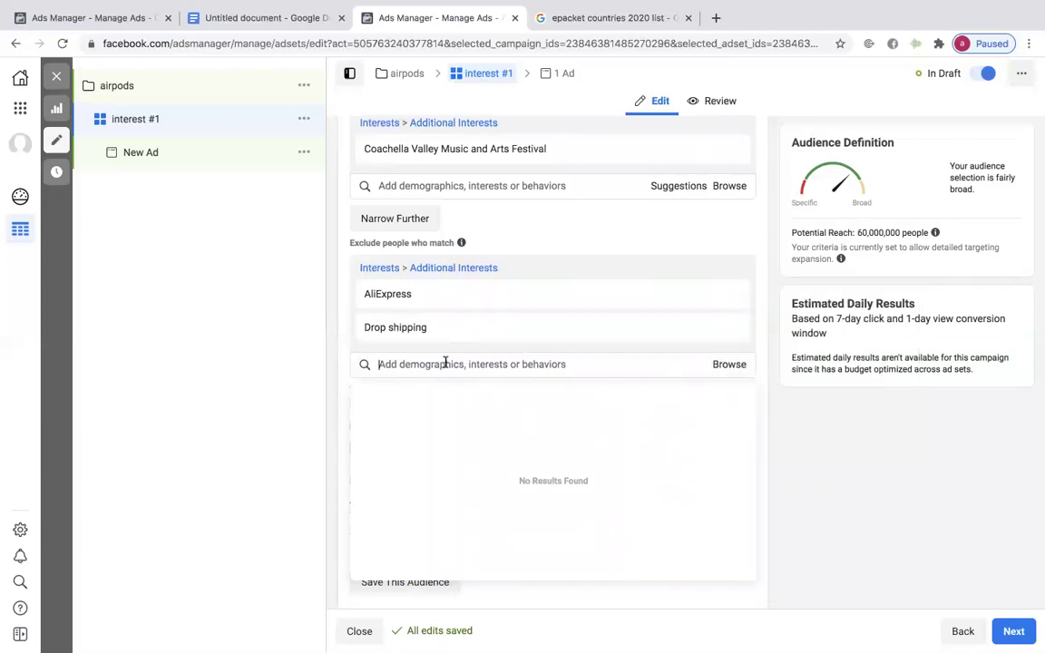
type("shopify")
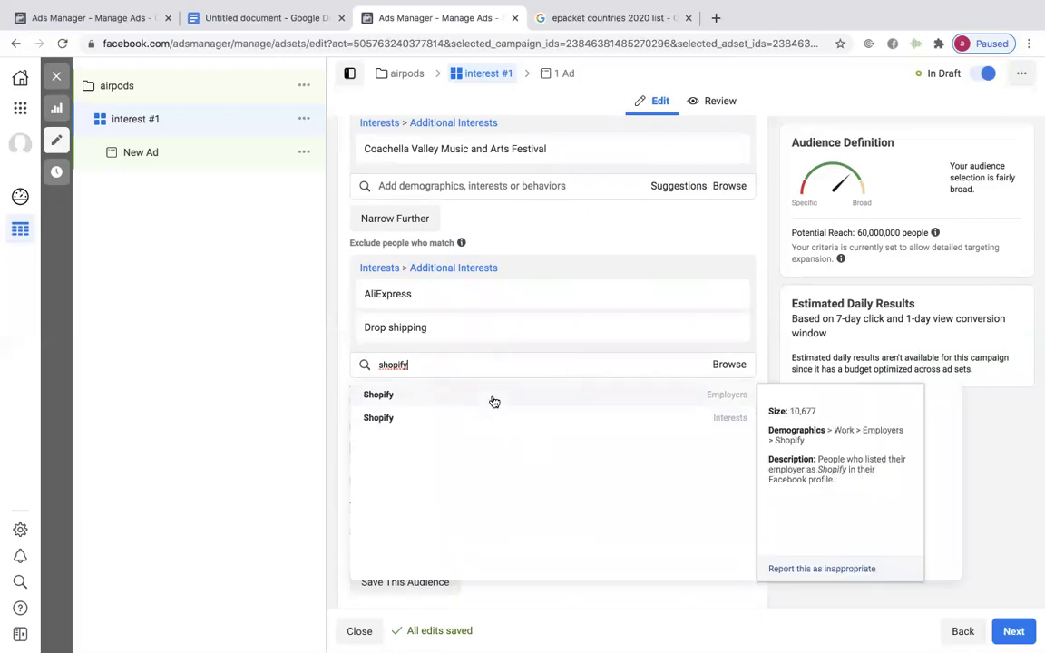
left_click(491, 397)
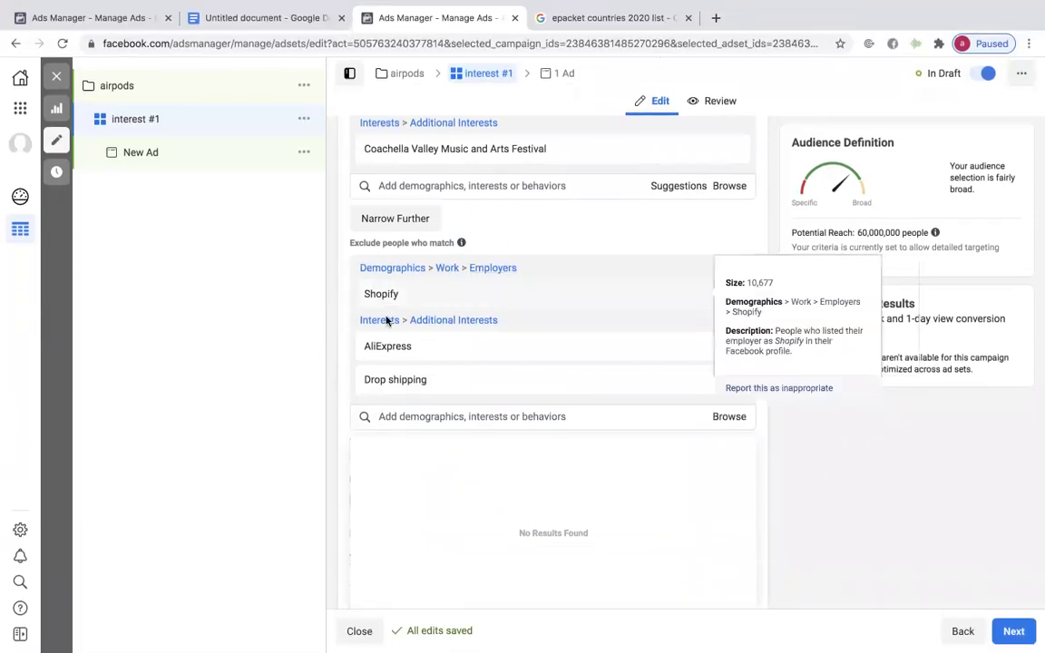
mouse_move(417, 348)
scroll(422, 387, "down", 3)
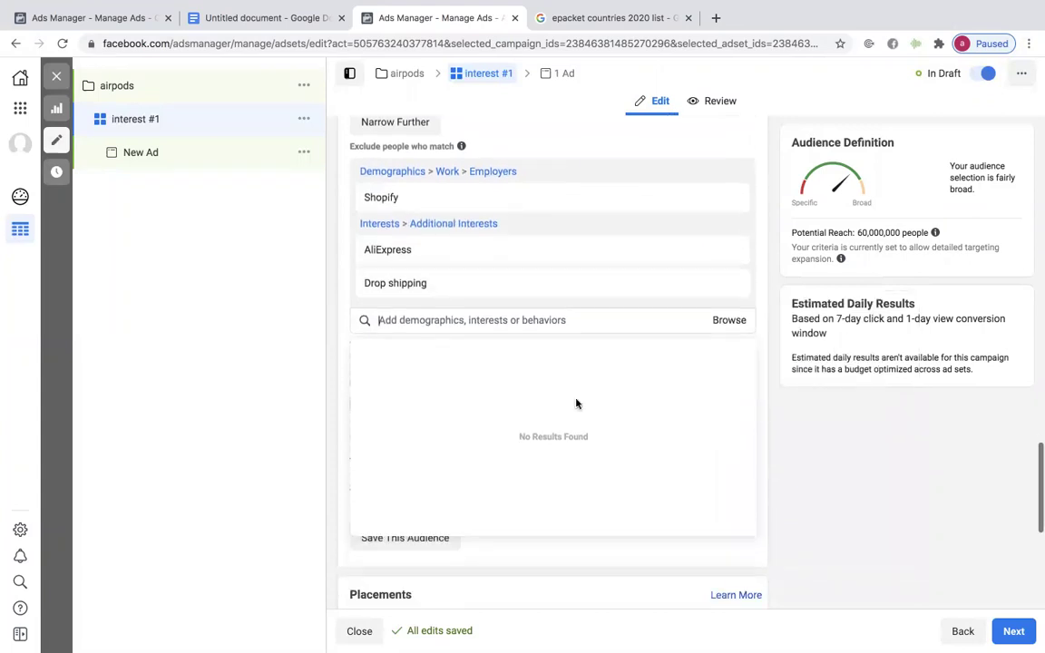
Step: Search the exclusion options for "milwaukee" and look through the suggested matches without adding any
left_click(796, 477)
left_click(539, 319)
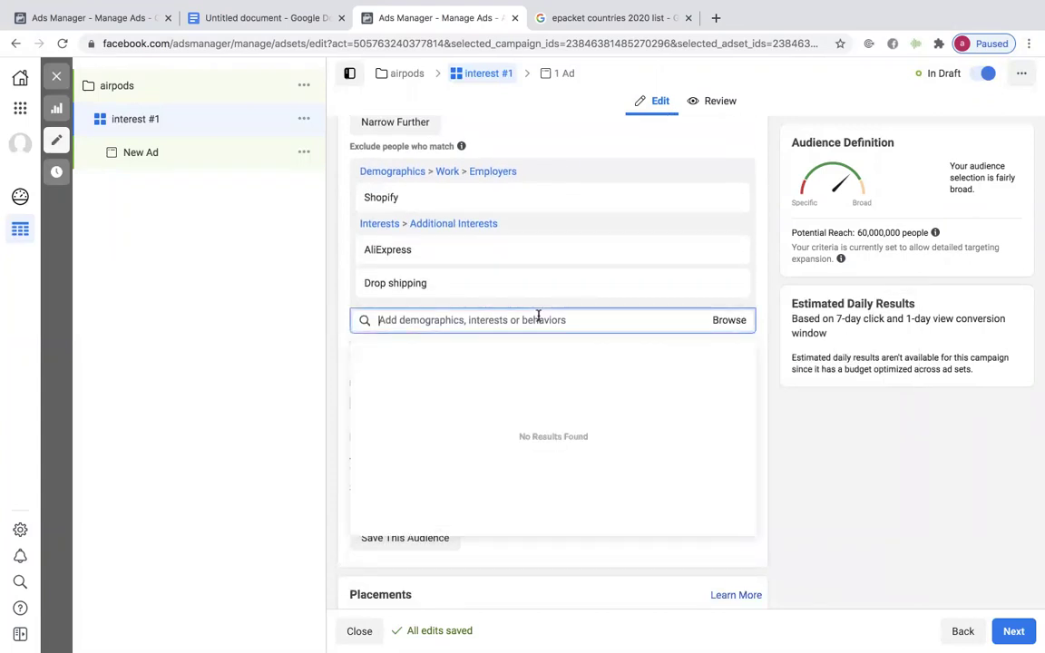
type("mil")
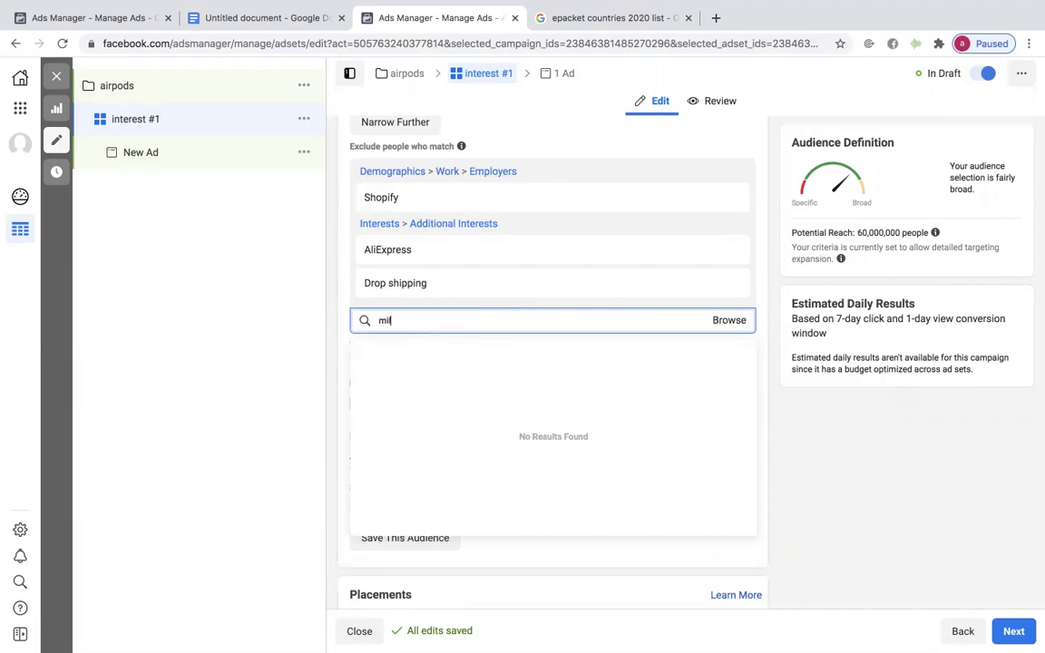
type("waukee")
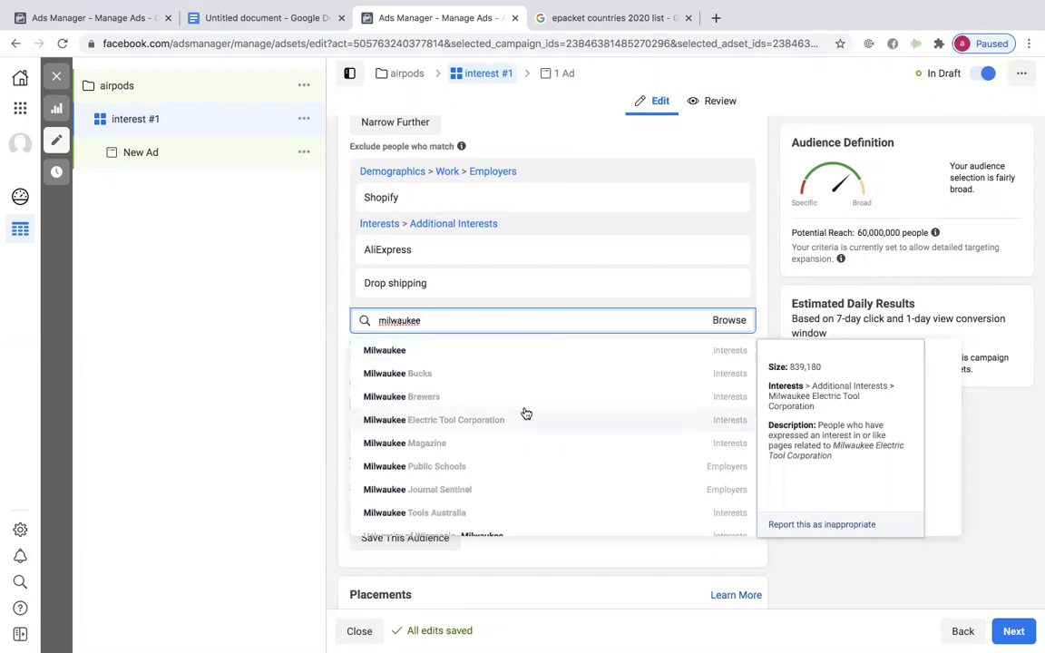
scroll(527, 414, "down", 8)
scroll(526, 413, "up", 3)
scroll(481, 437, "up", 2)
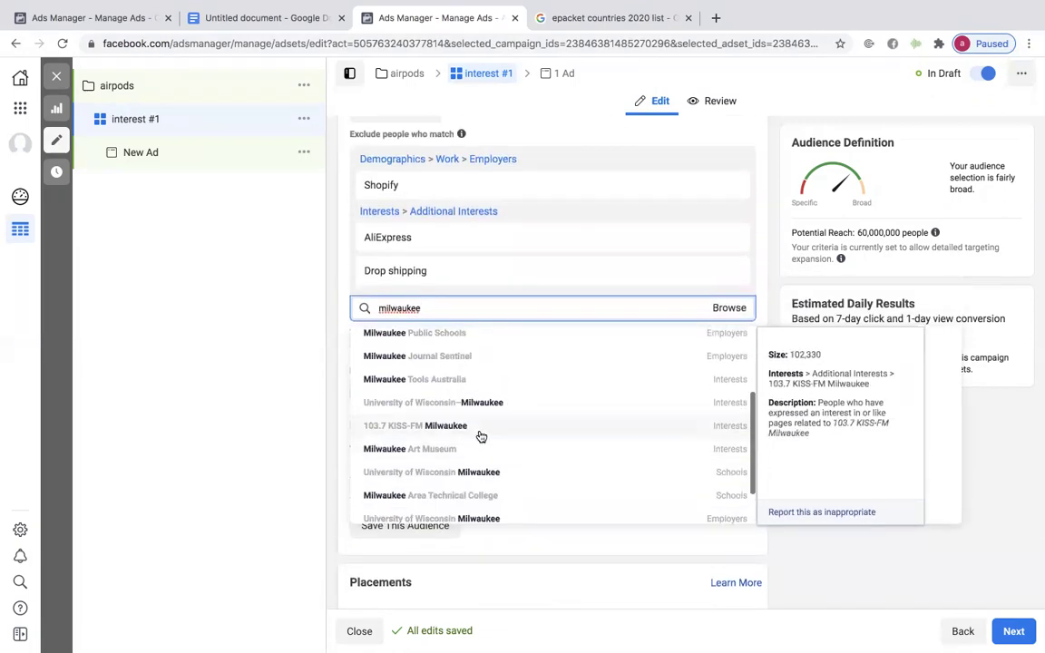
scroll(481, 437, "up", 5)
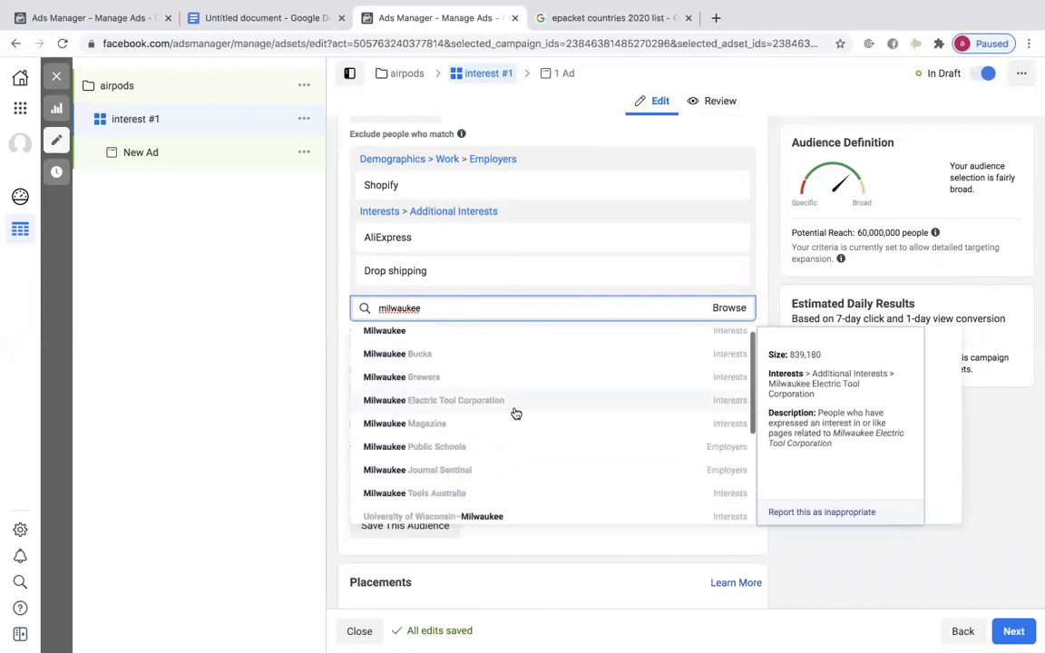
scroll(548, 420, "down", 4)
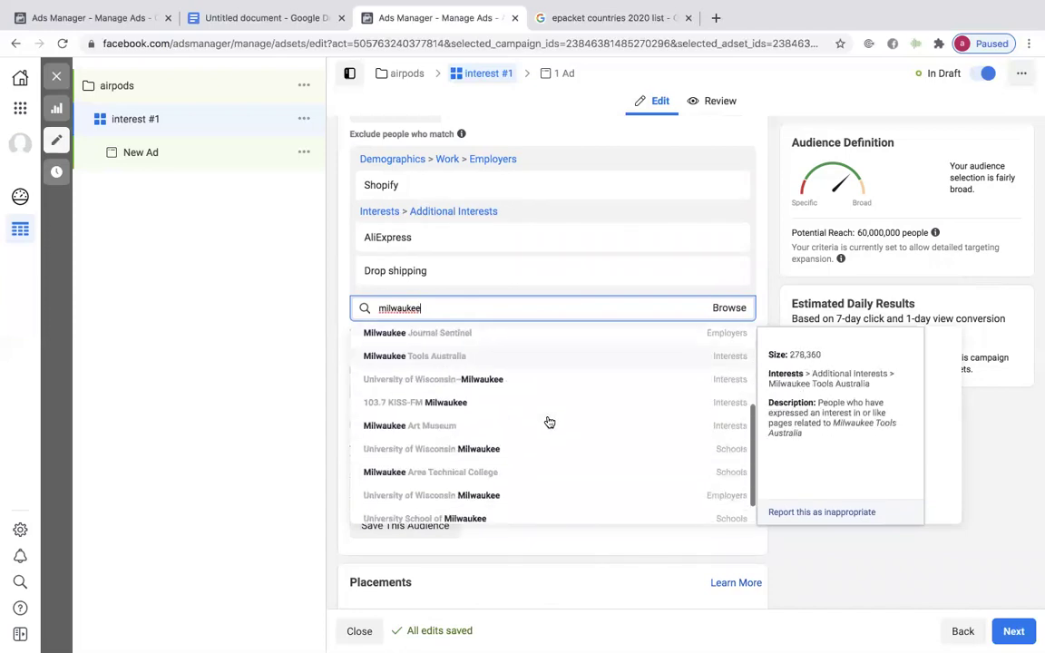
left_click(285, 422)
Step: Review the ad set's locations, included interests, exclusions and detailed targeting expansion setting
scroll(544, 345, "up", 1)
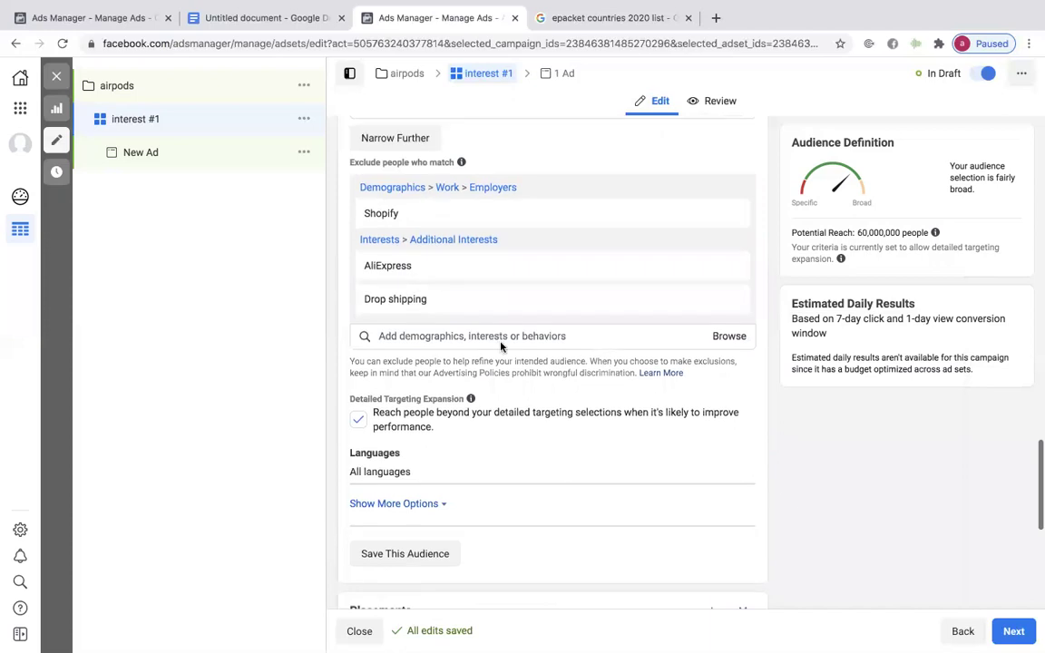
scroll(501, 346, "up", 10)
scroll(500, 393, "down", 3)
scroll(468, 508, "down", 1)
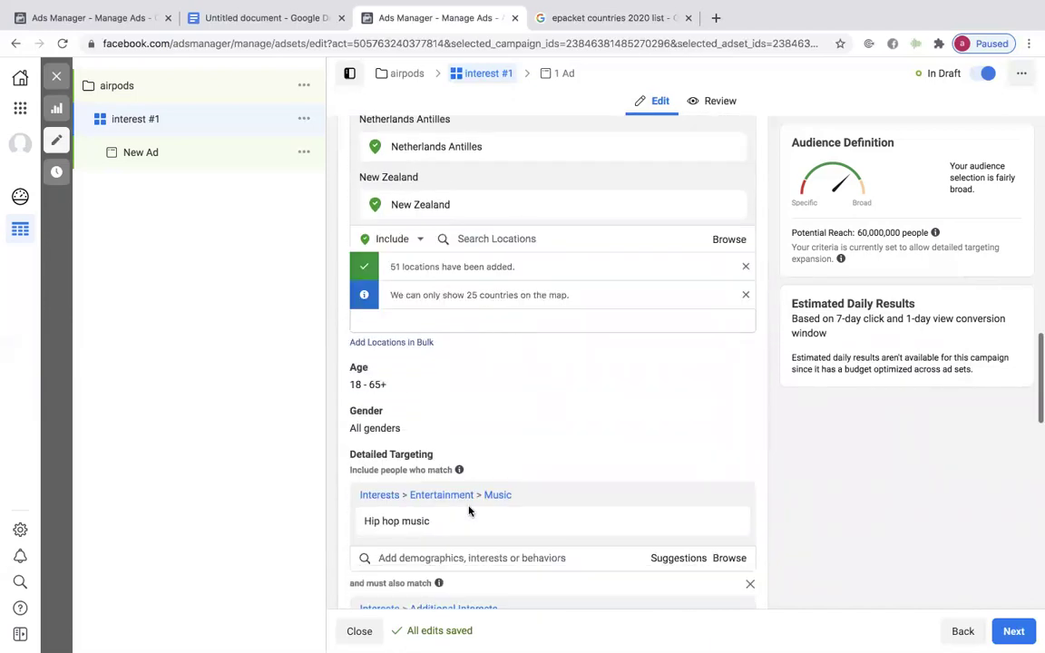
scroll(518, 217, "up", 6)
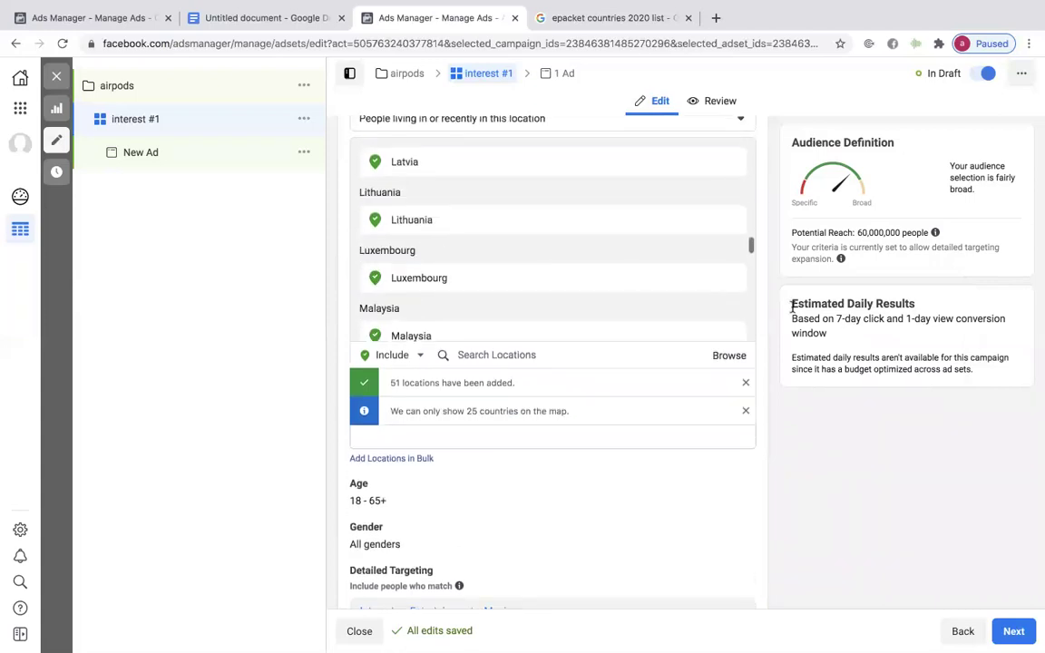
scroll(773, 303, "up", 3)
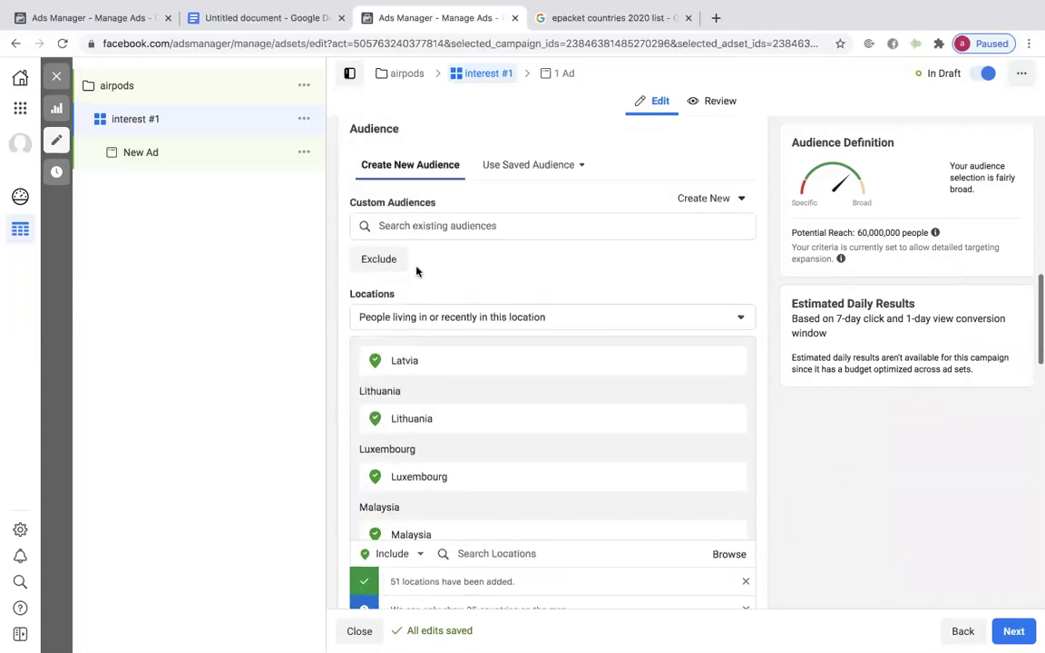
scroll(591, 336, "down", 2)
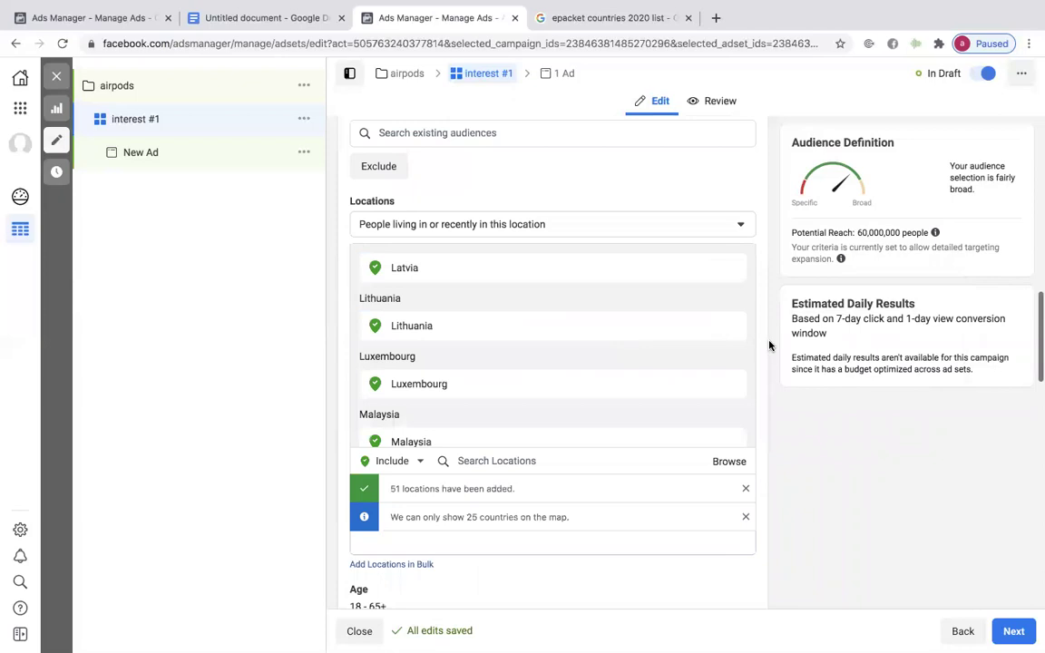
scroll(770, 345, "down", 5)
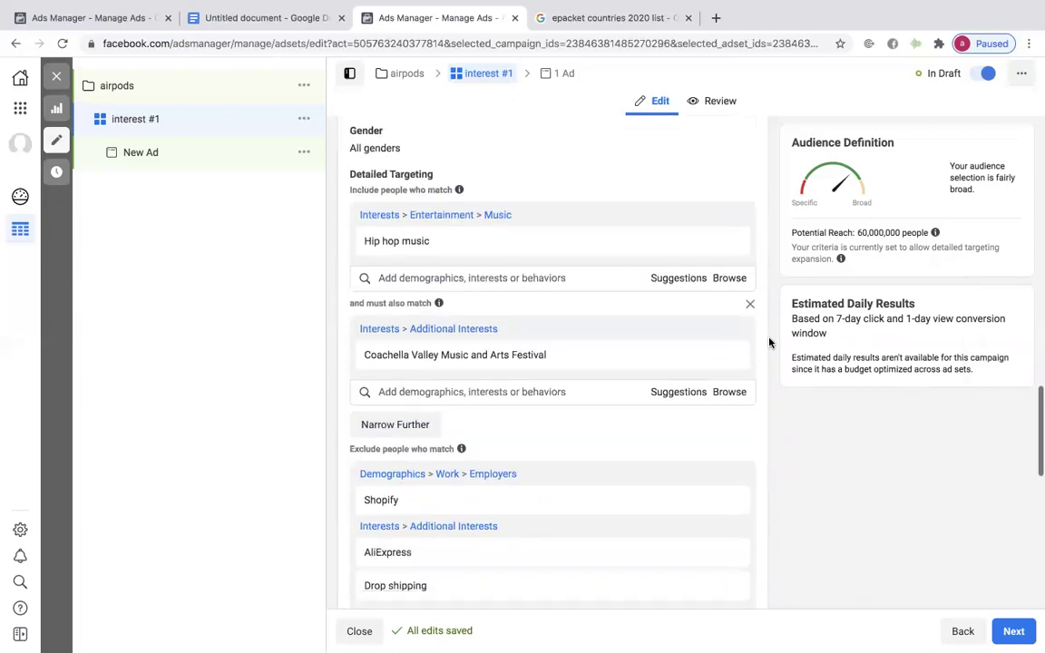
scroll(769, 343, "down", 3)
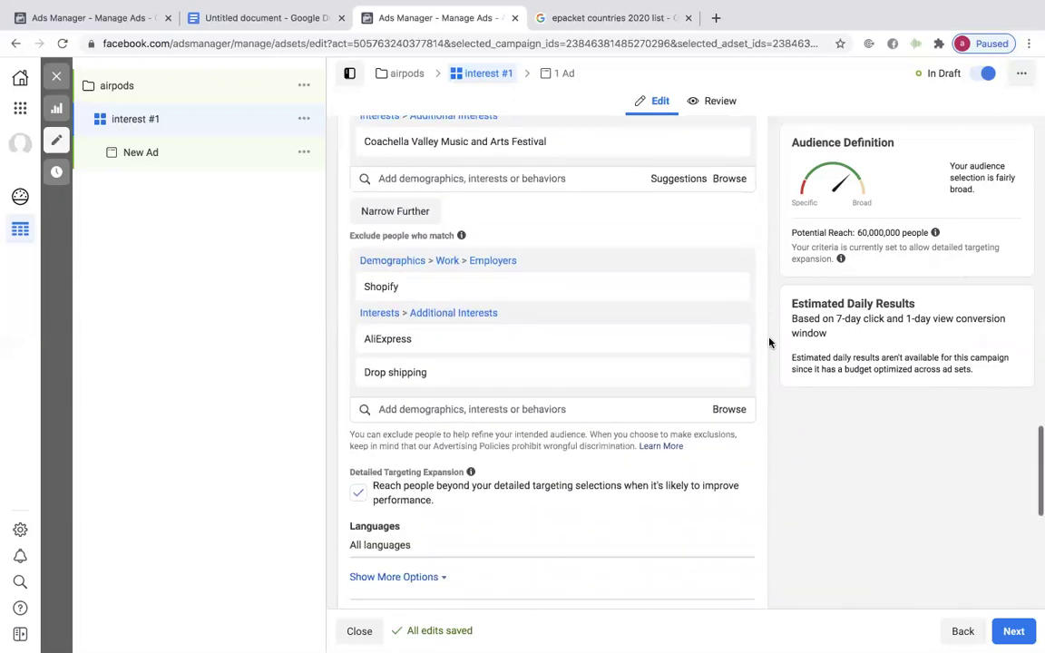
mouse_move(397, 344)
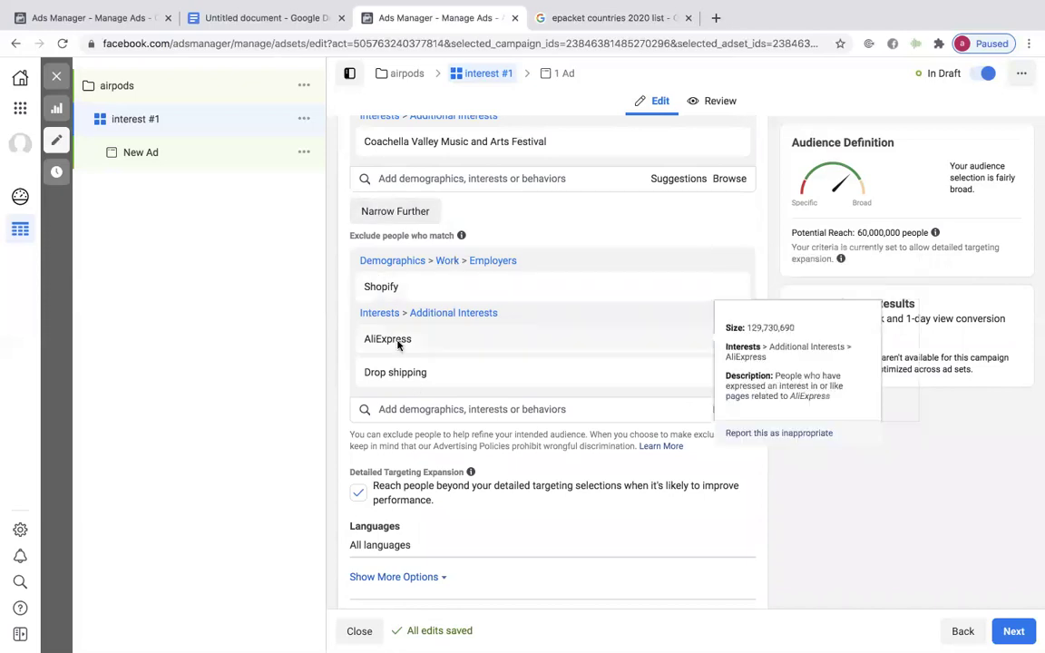
scroll(443, 319, "down", 1)
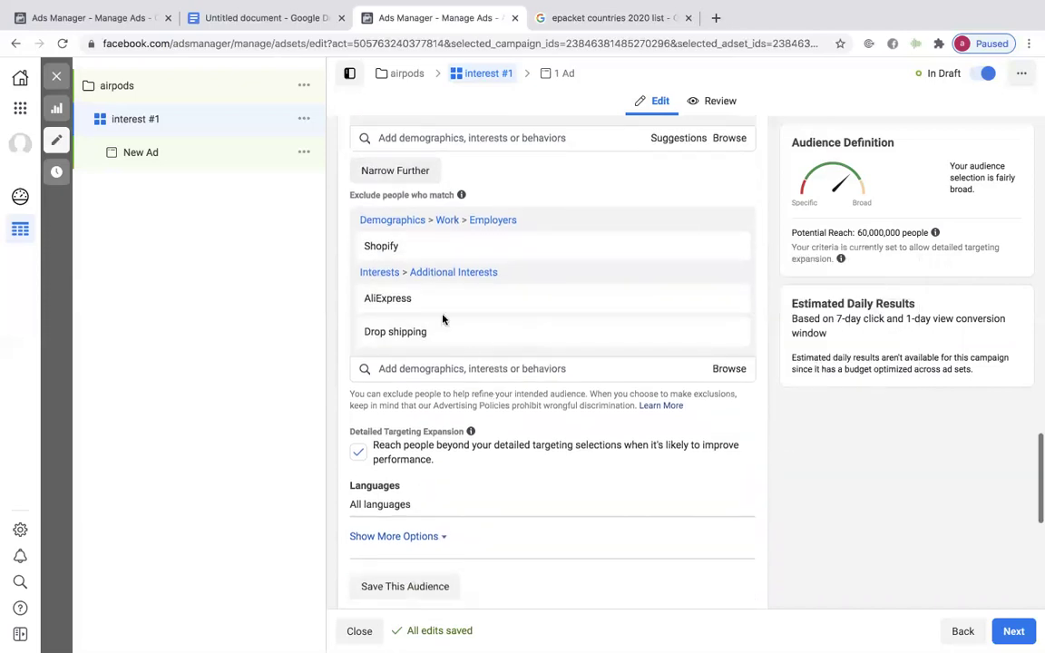
scroll(443, 319, "down", 3)
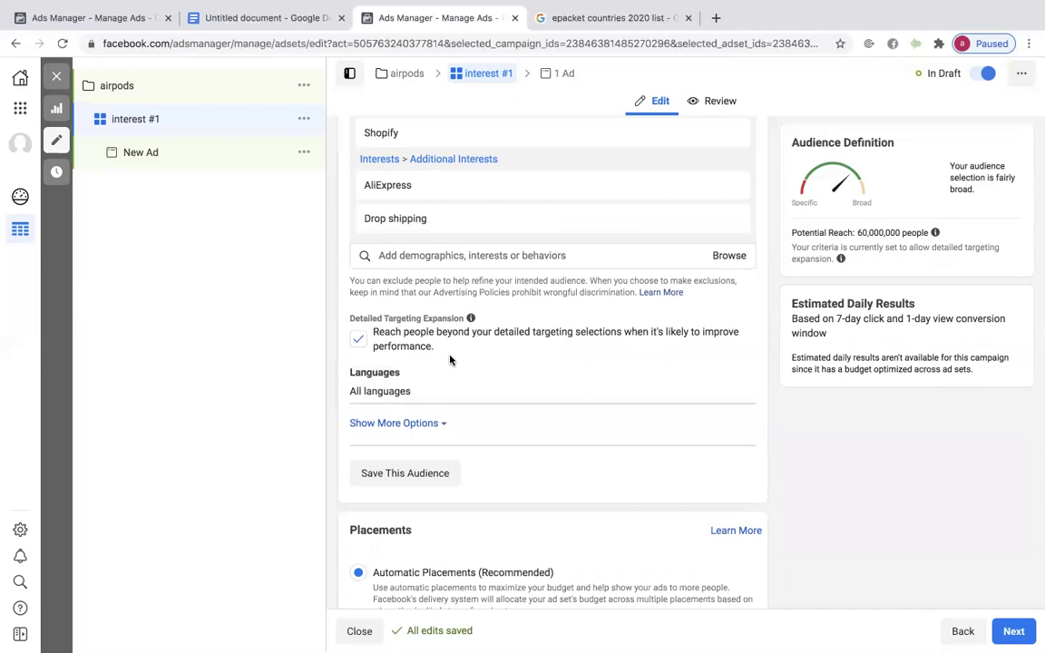
Step: Try manual placements with Facebook, Messenger and Audience Network disabled, and return to automatic placements
scroll(450, 360, "down", 1)
scroll(450, 360, "down", 3)
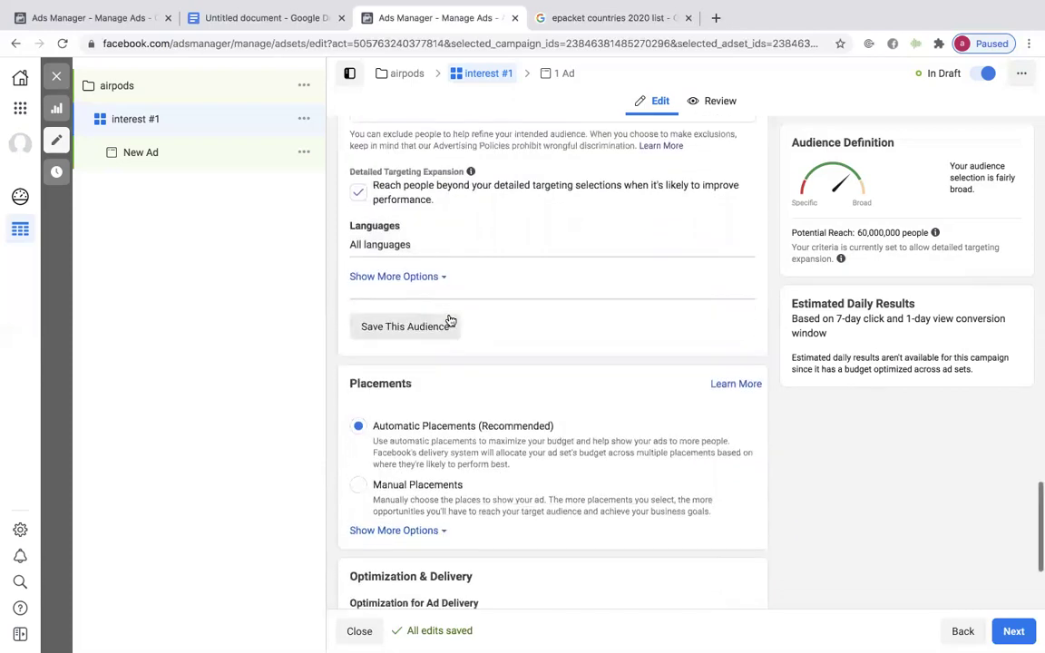
scroll(450, 321, "down", 2)
scroll(469, 380, "down", 1)
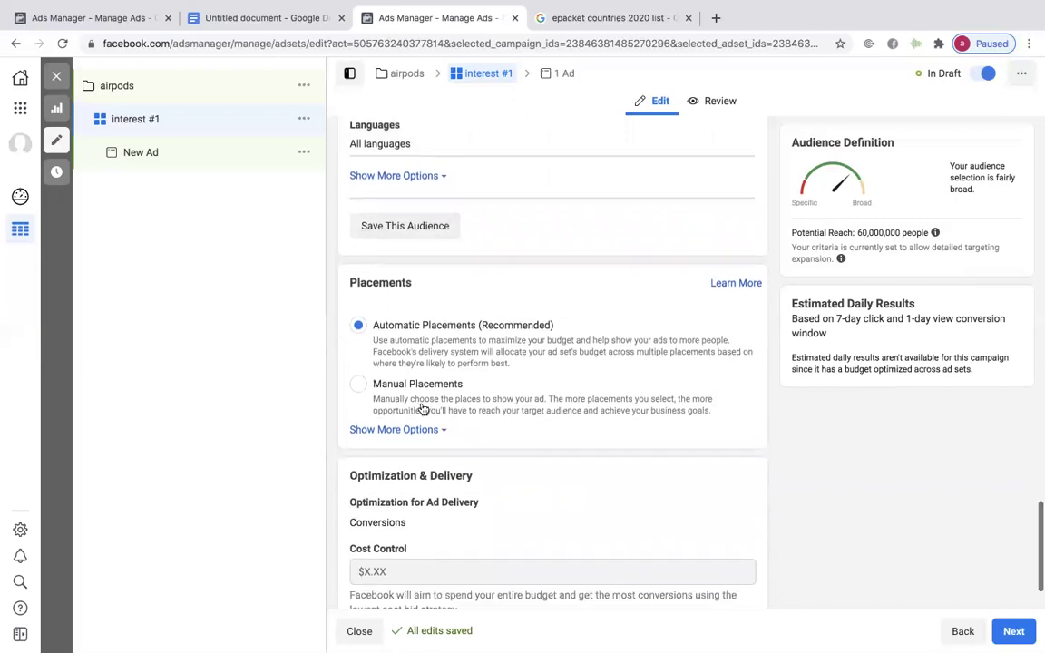
left_click(358, 384)
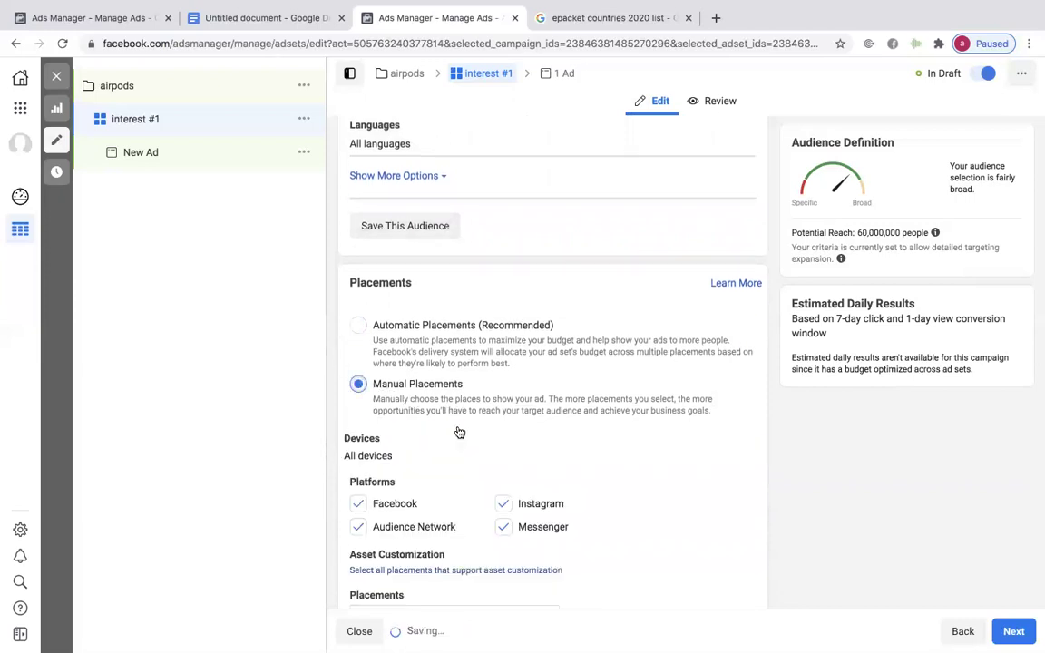
scroll(448, 416, "down", 2)
scroll(446, 414, "down", 2)
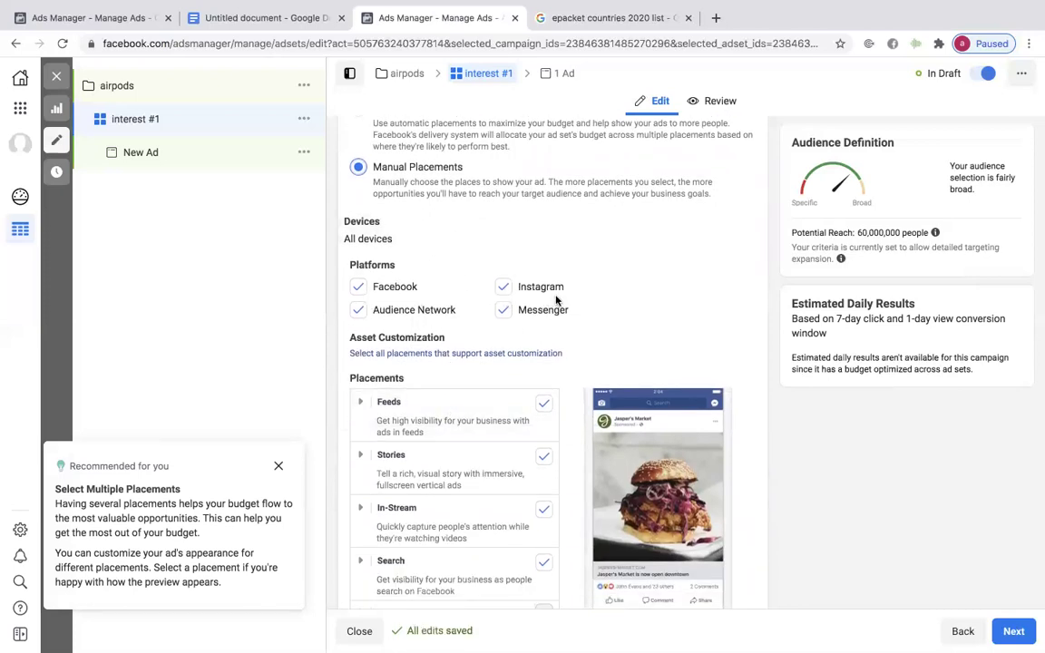
scroll(346, 163, "up", 1)
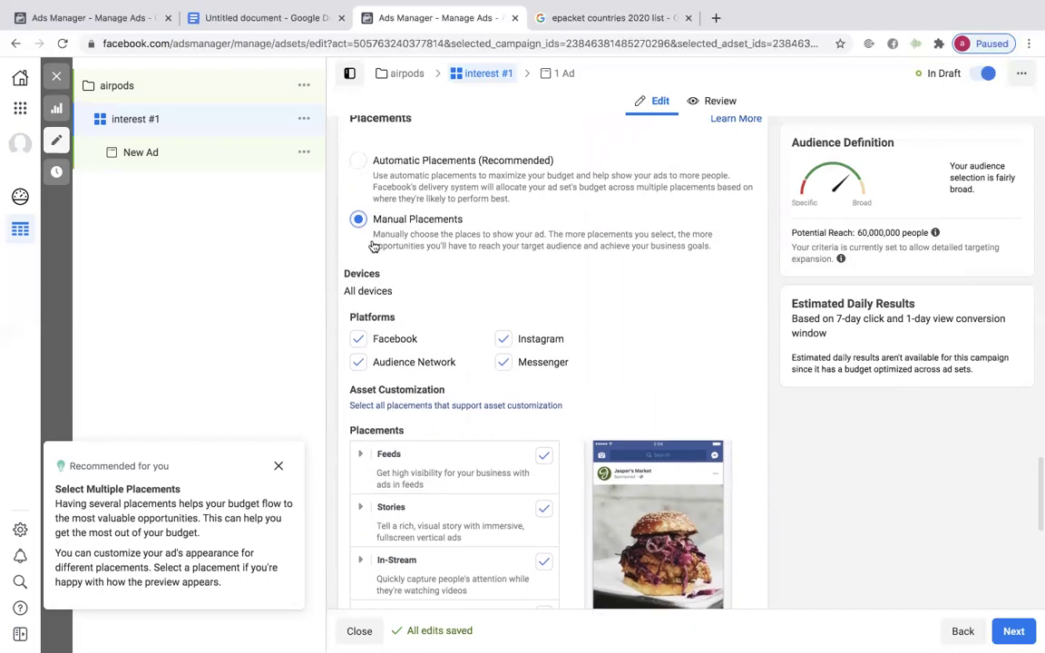
left_click(359, 338)
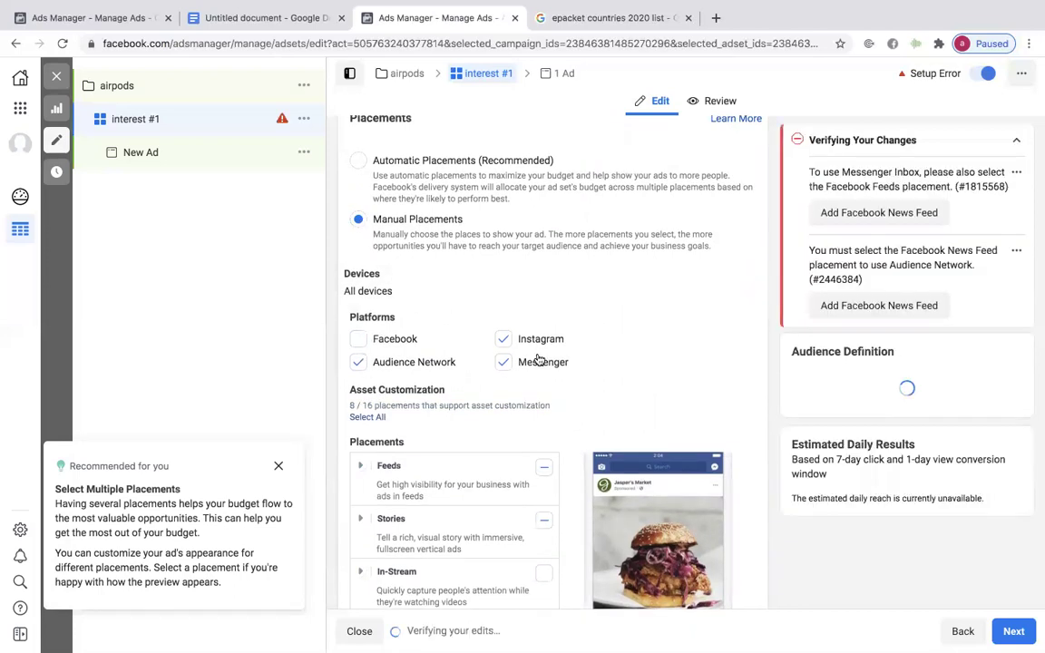
left_click(503, 362)
left_click(358, 362)
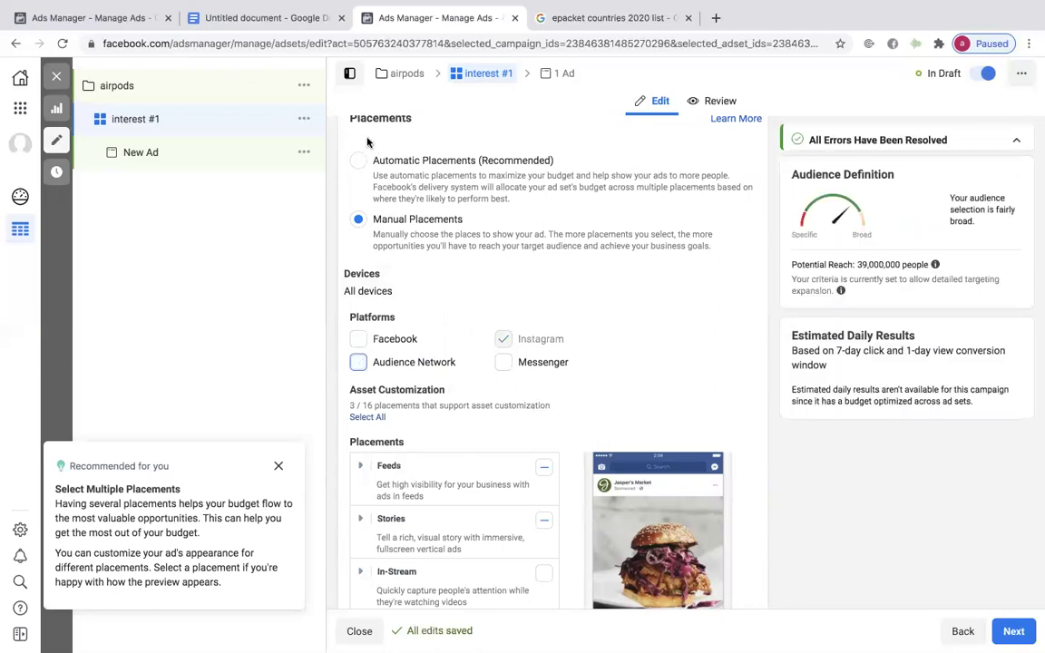
left_click(360, 160)
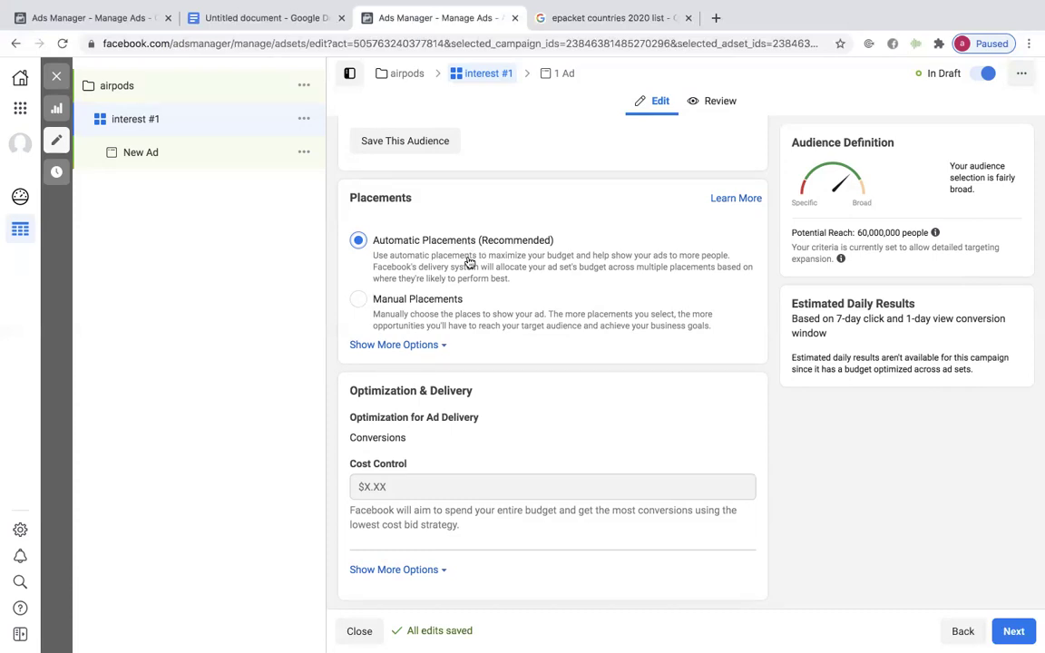
Step: Set up Instagram-only manual placements once more, and revert the ad set to automatic placements
left_click(359, 307)
scroll(490, 381, "down", 1)
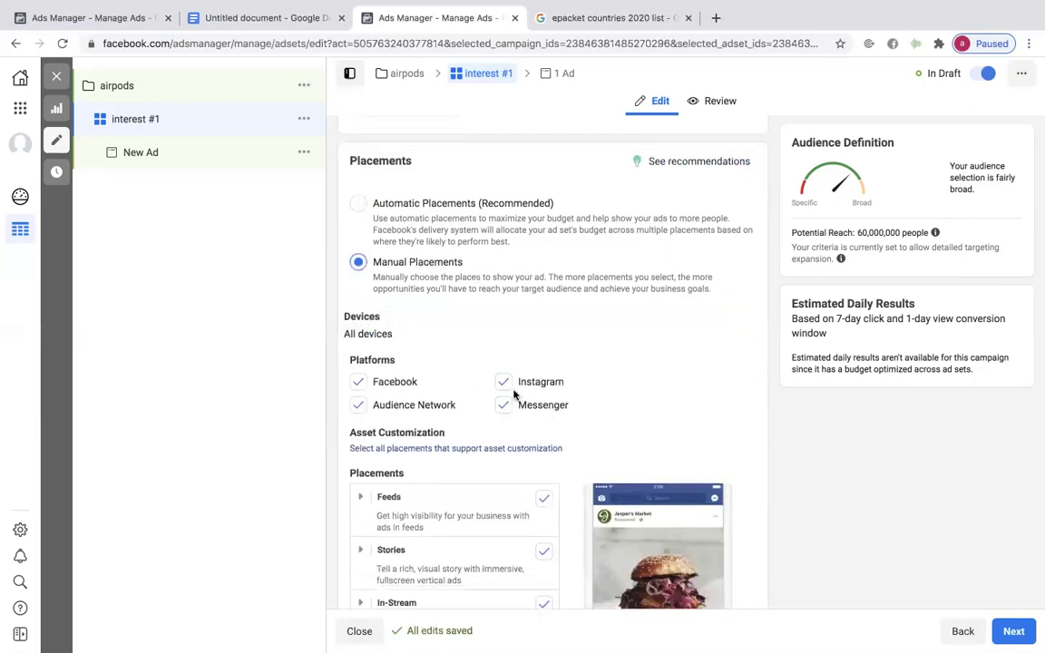
left_click(502, 405)
left_click(359, 405)
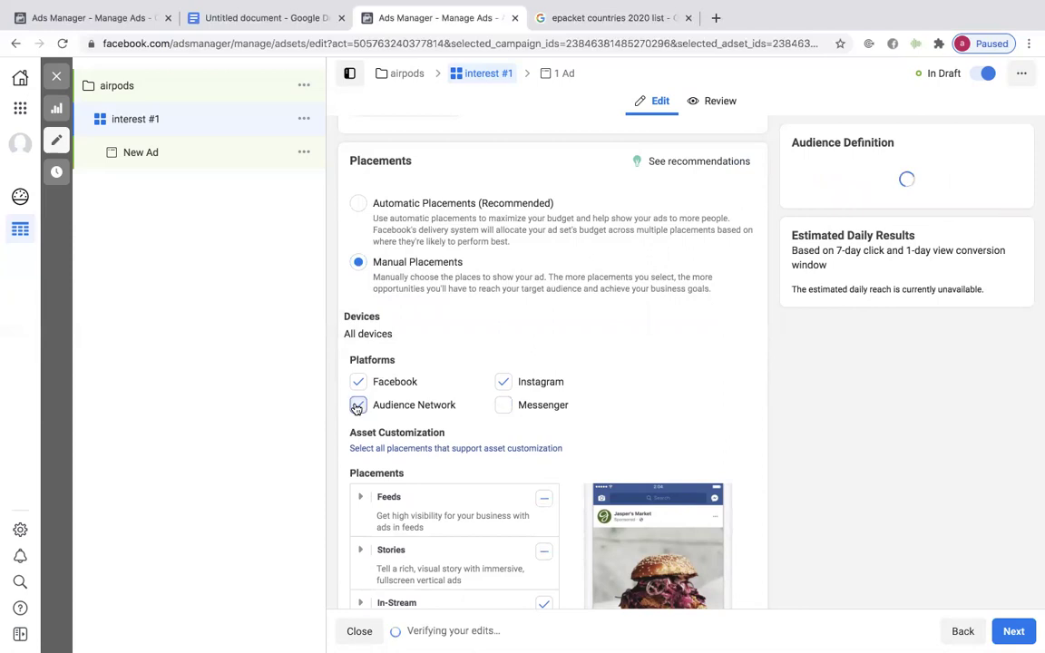
left_click(359, 382)
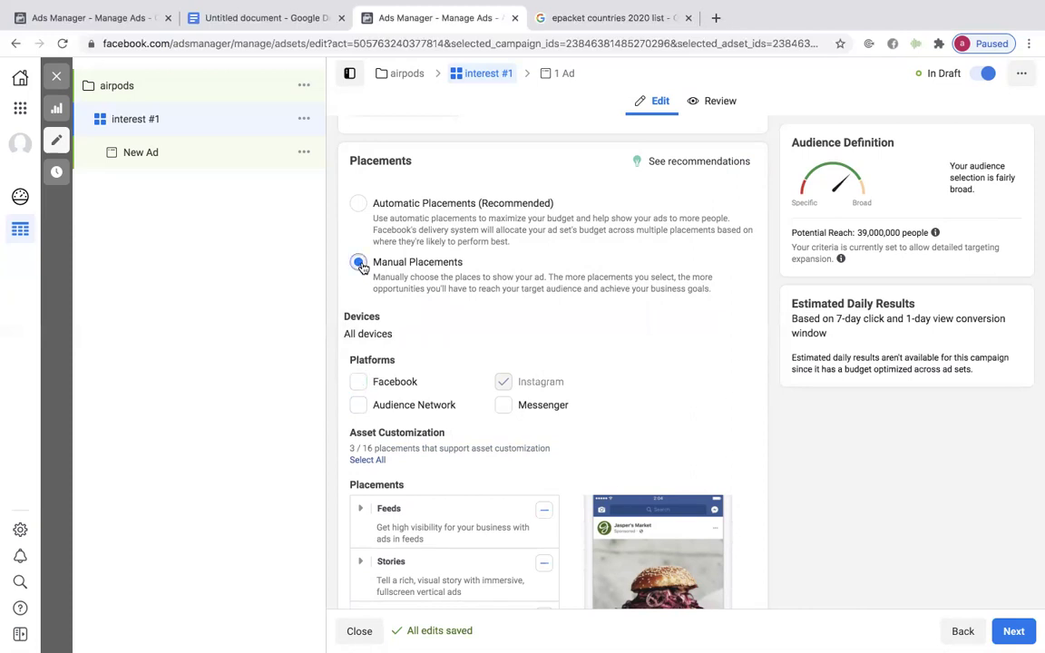
scroll(490, 272, "down", 5)
scroll(517, 254, "up", 5)
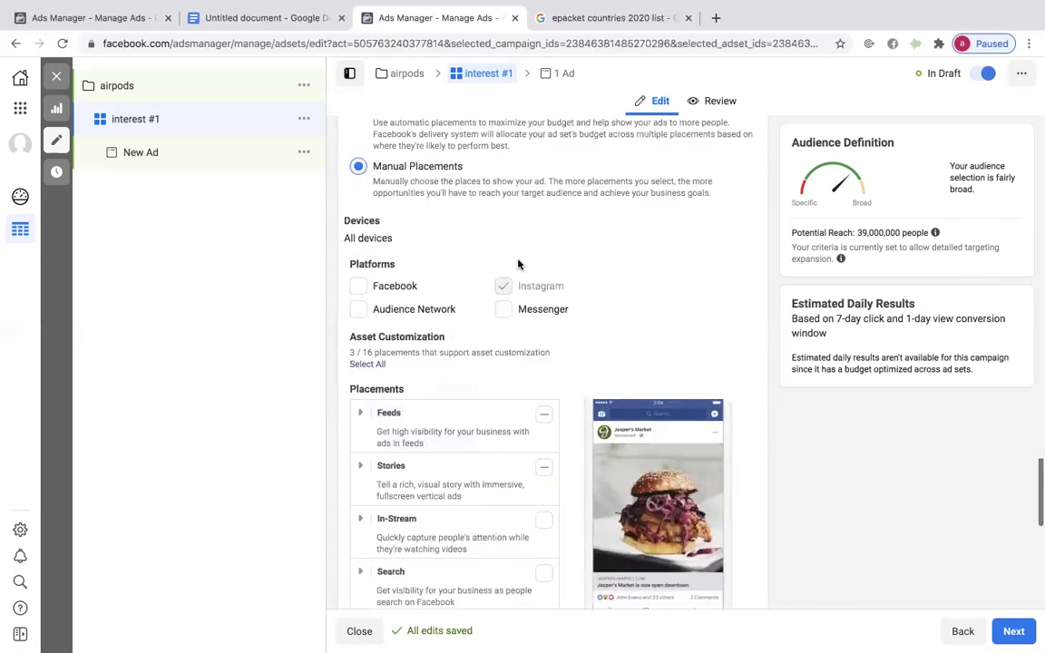
left_click(429, 205)
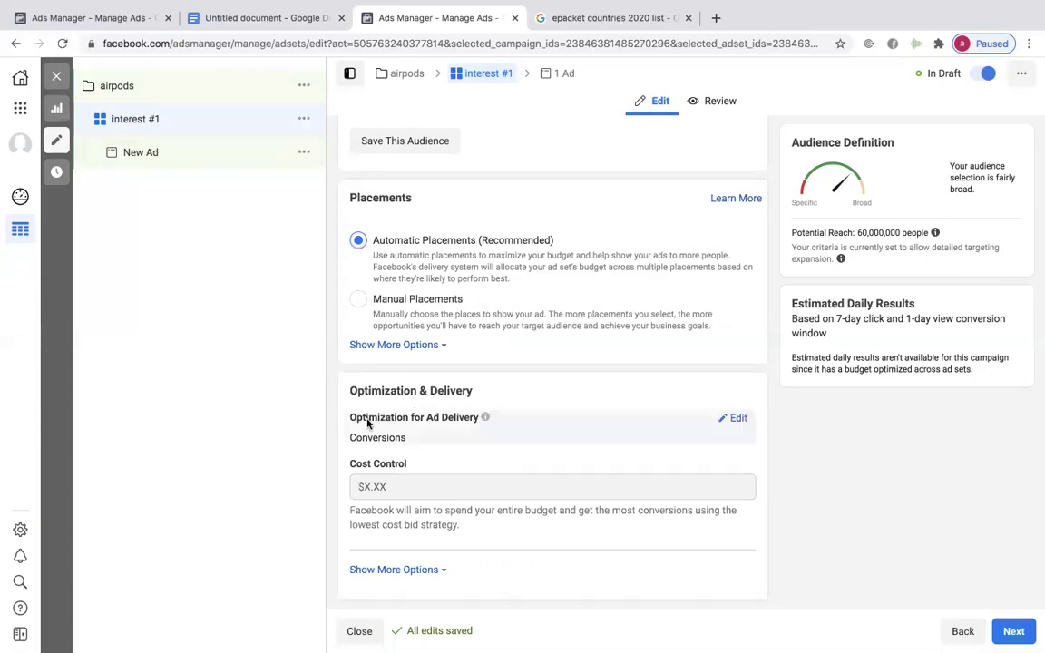
Step: Review the delivery optimization and airpods campaign budget optimization settings, and read the ad spend note in the Google Docs document
left_click_drag(350, 416, 433, 478)
left_click_drag(372, 503, 389, 465)
left_click(178, 88)
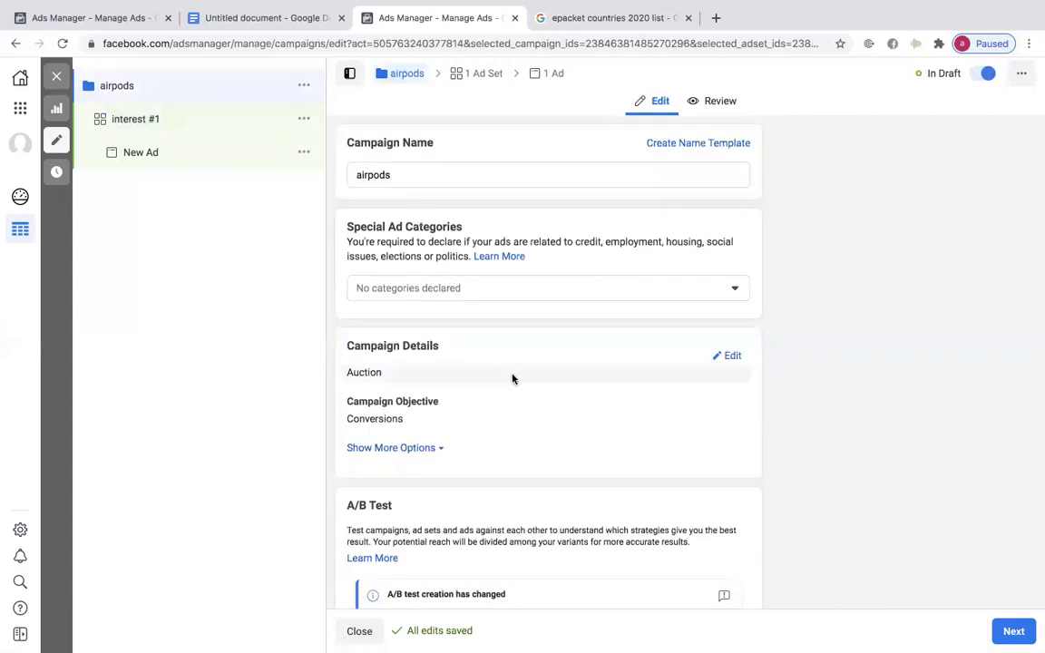
scroll(514, 378, "down", 5)
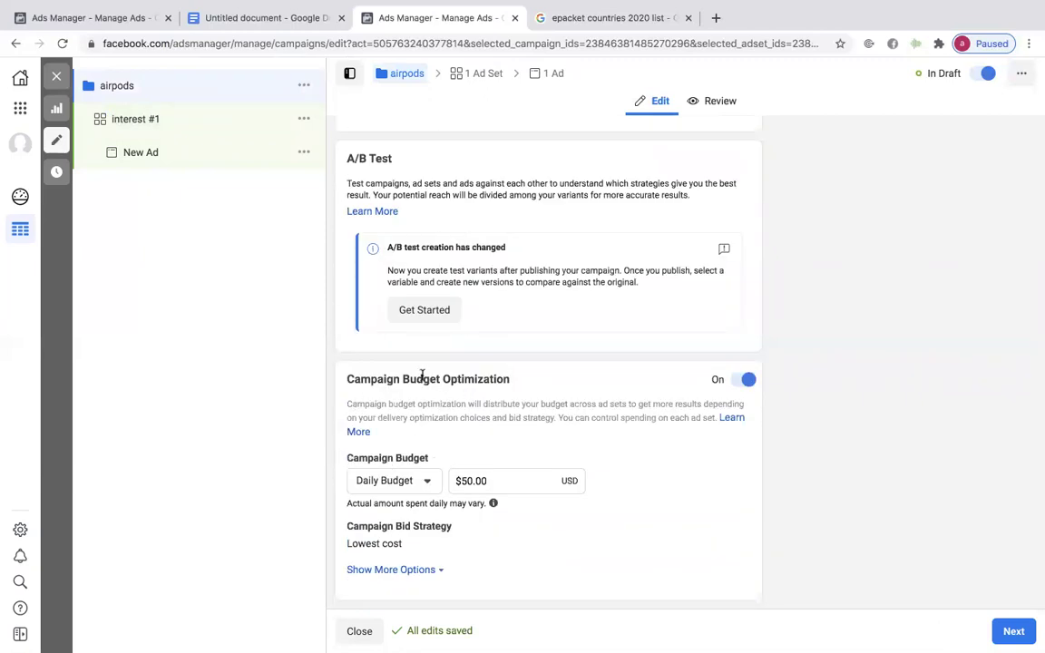
left_click_drag(343, 389, 490, 469)
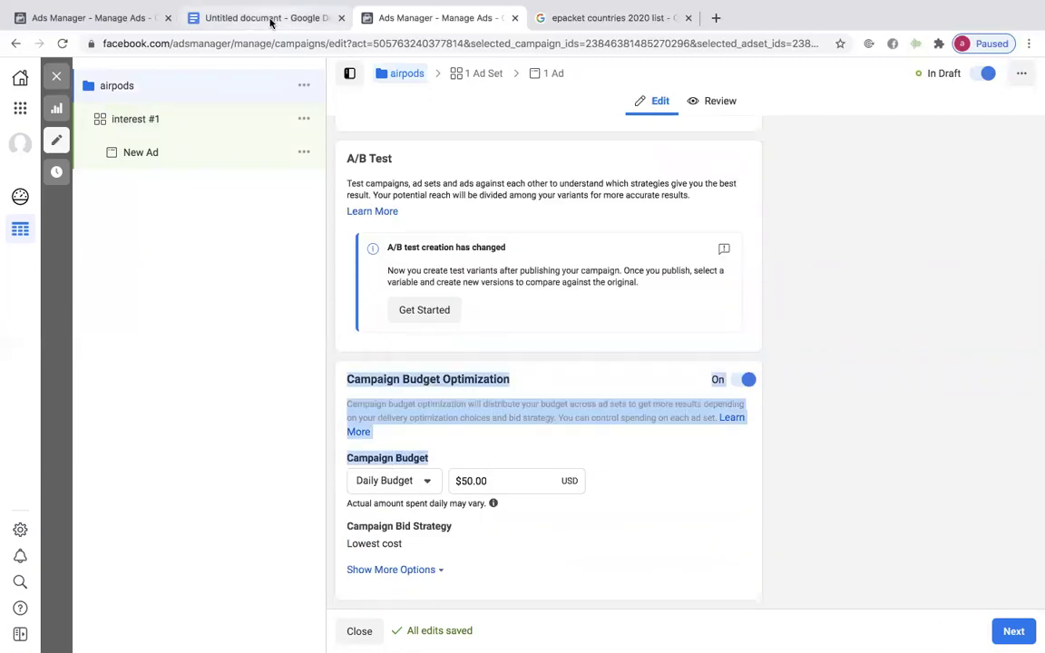
left_click(268, 19)
left_click_drag(424, 427, 395, 476)
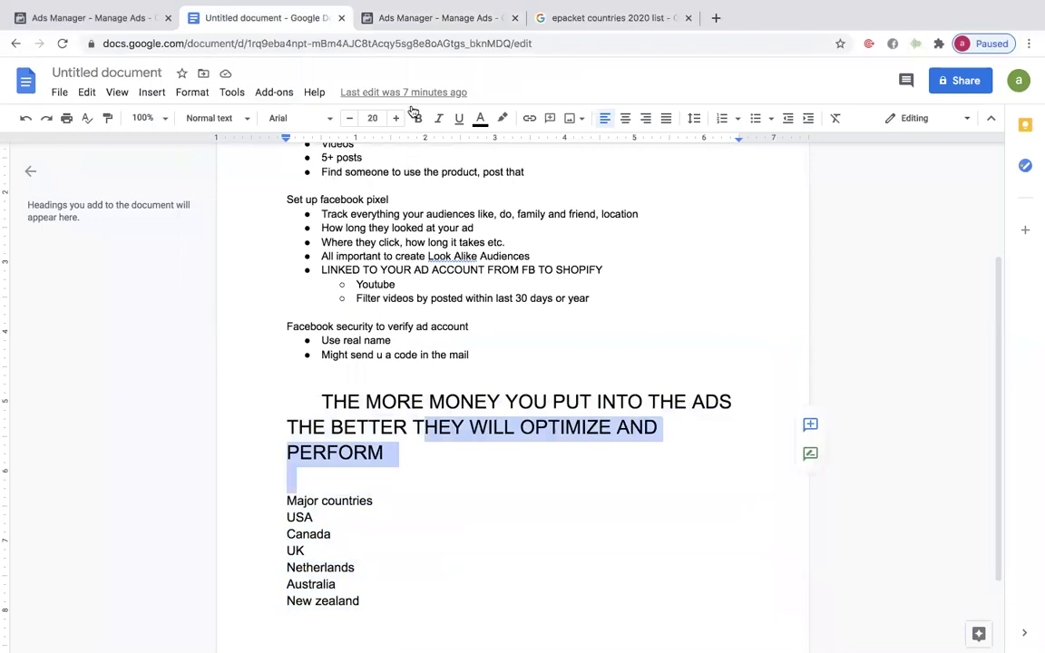
Step: Return to Ads Manager and rename the new ad under the interest #1 ad set as "picture ad"
left_click(462, 17)
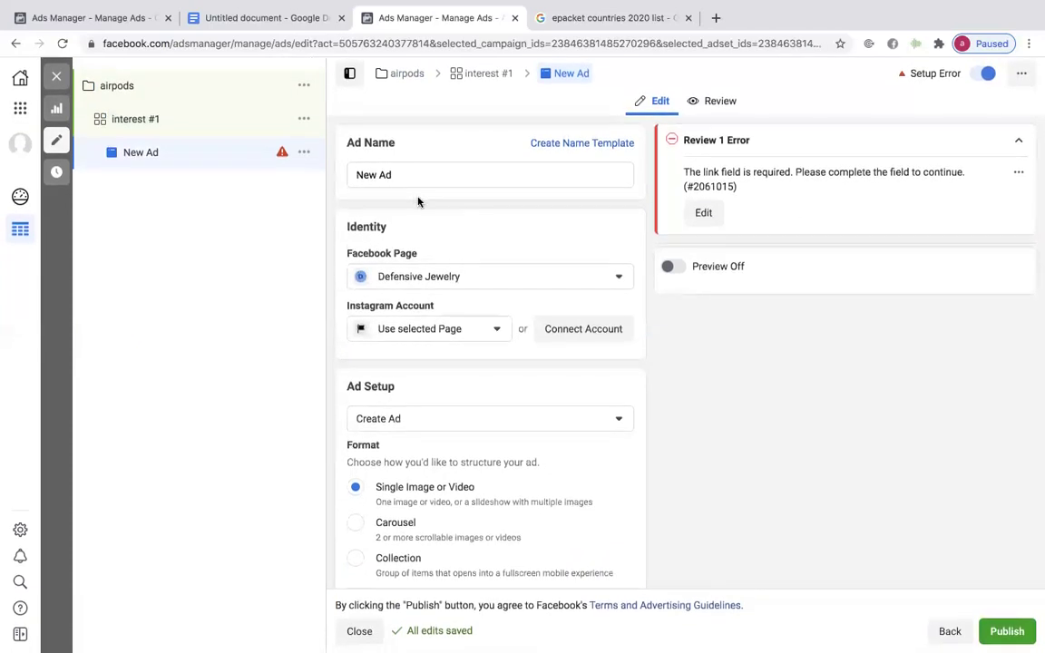
left_click_drag(407, 169, 350, 175)
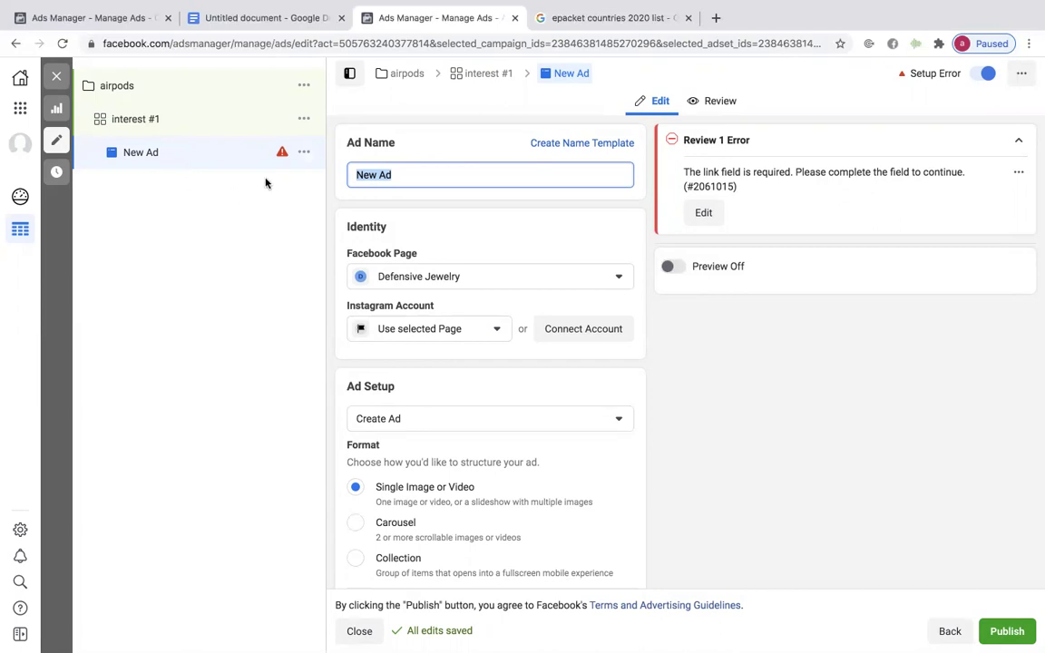
type("pl")
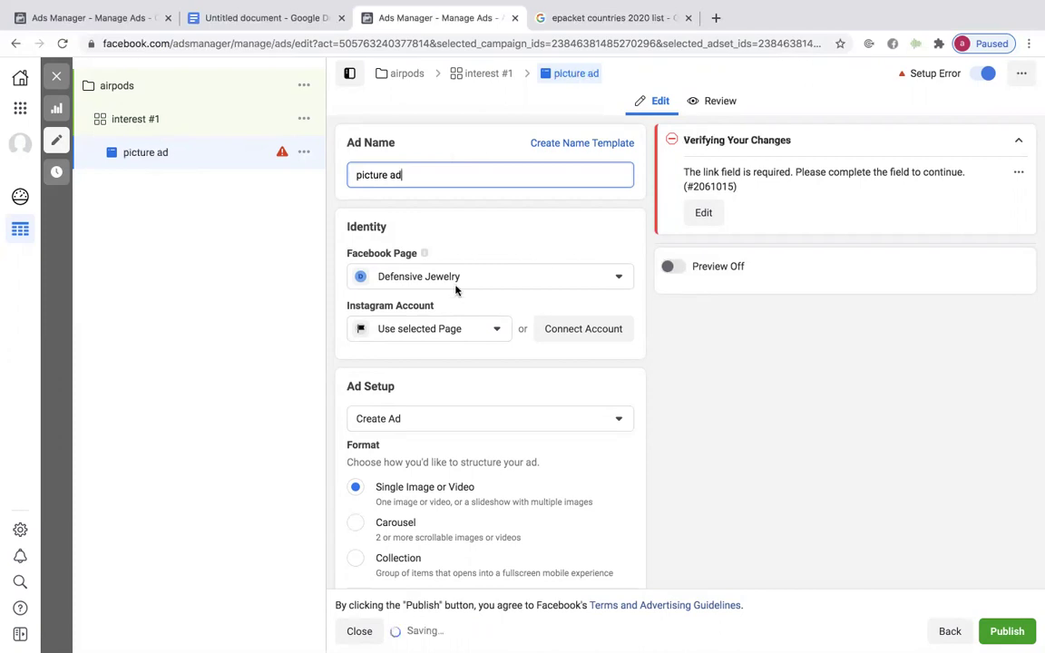
Step: Look through the ad's format choices, image and video media options, and creative text fields
scroll(454, 290, "down", 5)
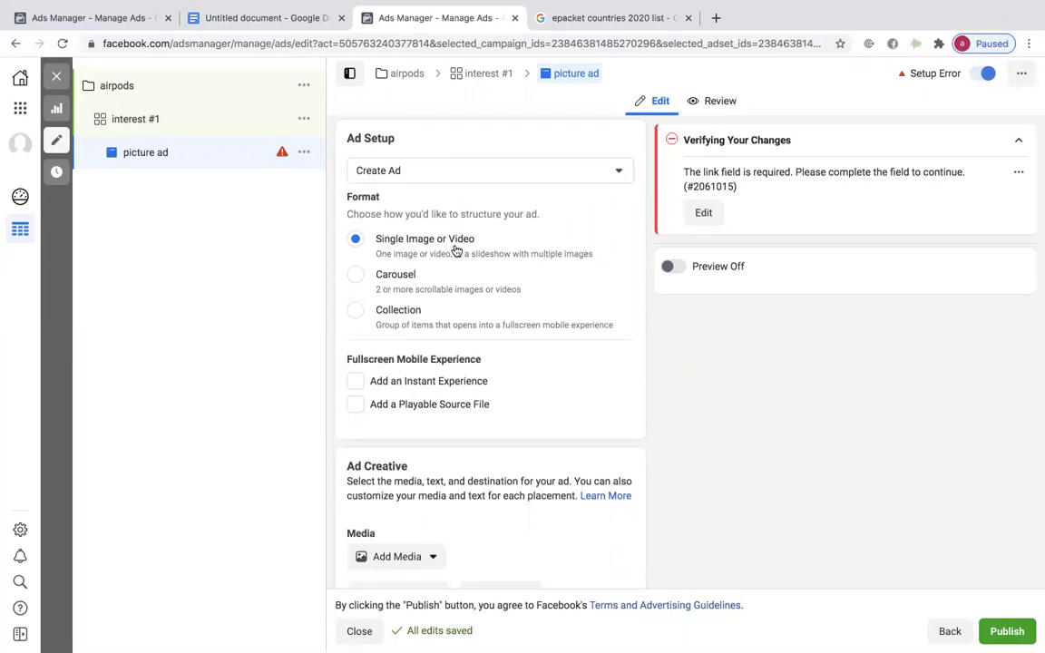
mouse_move(583, 7)
scroll(492, 324, "down", 5)
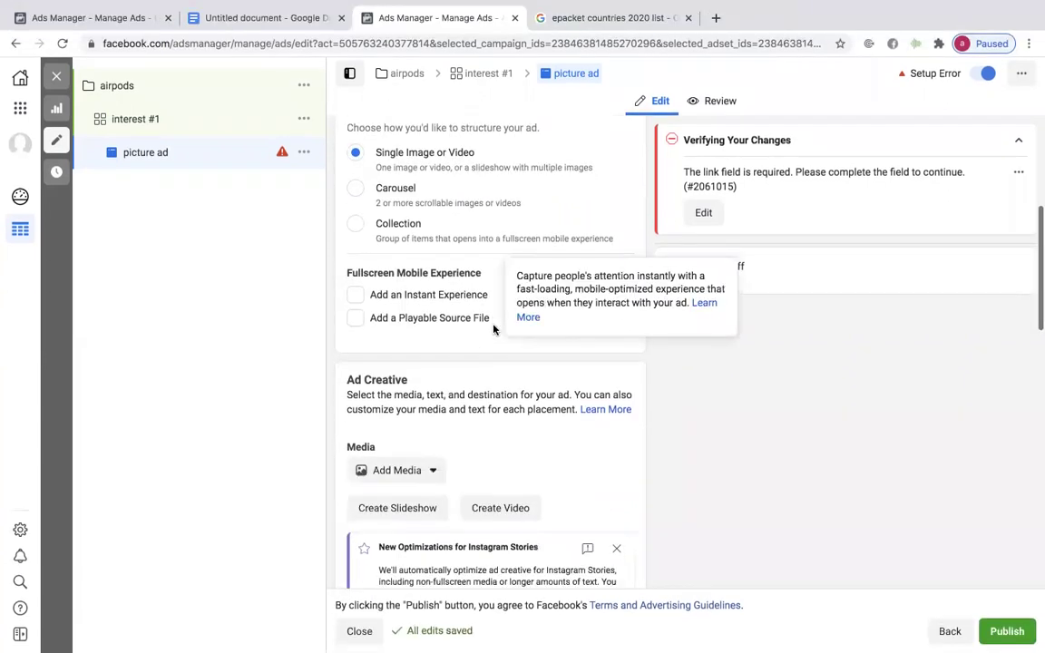
left_click(410, 359)
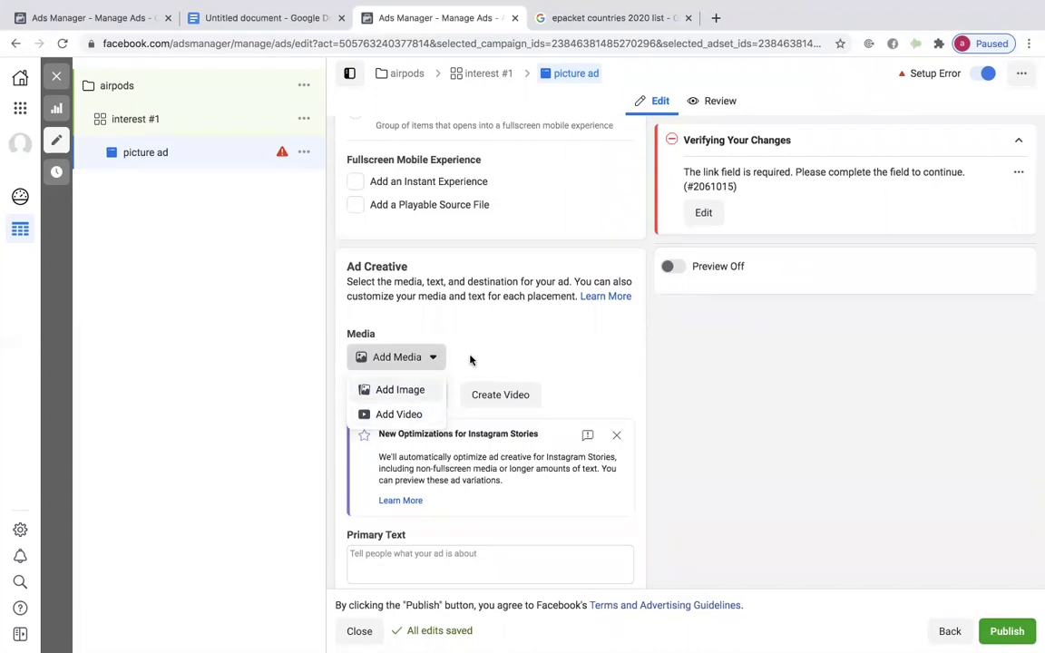
scroll(470, 360, "down", 2)
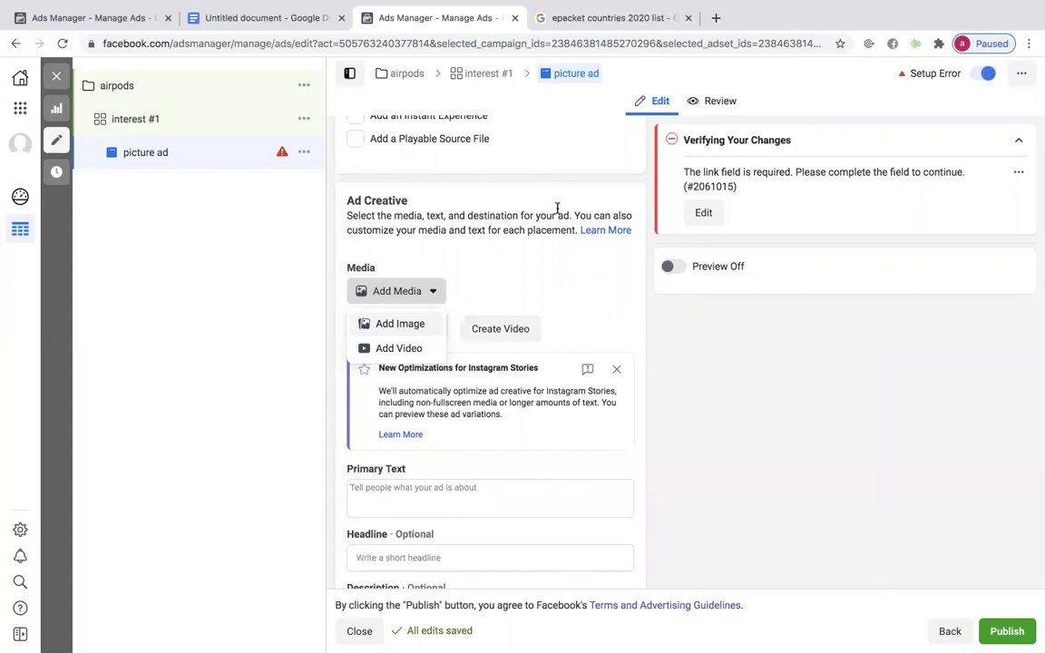
left_click(544, 263)
mouse_move(588, 8)
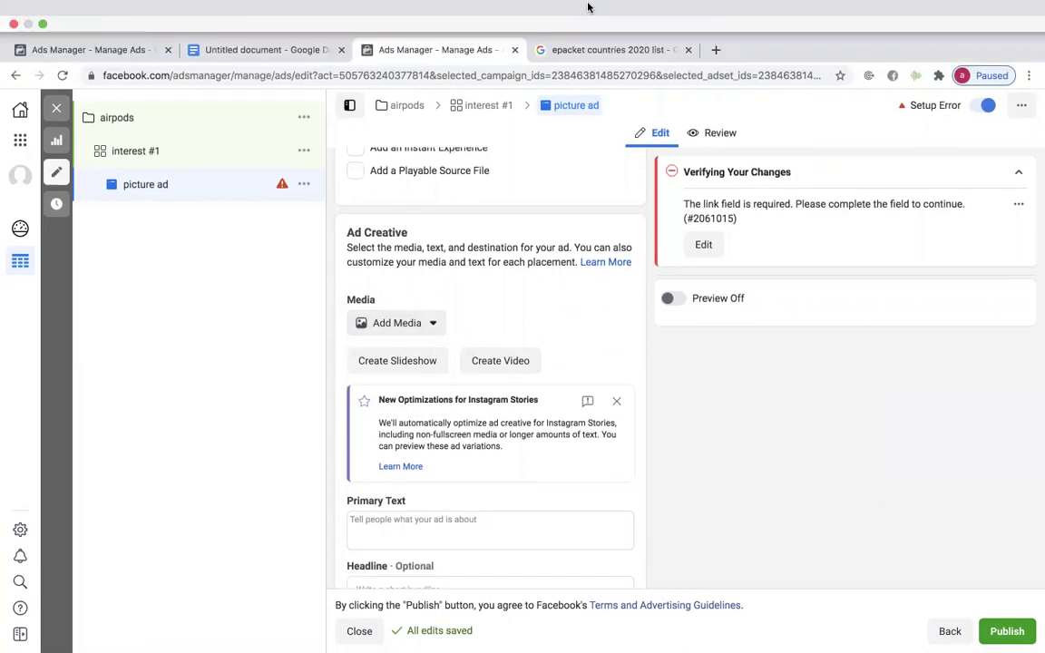
scroll(390, 368, "down", 2)
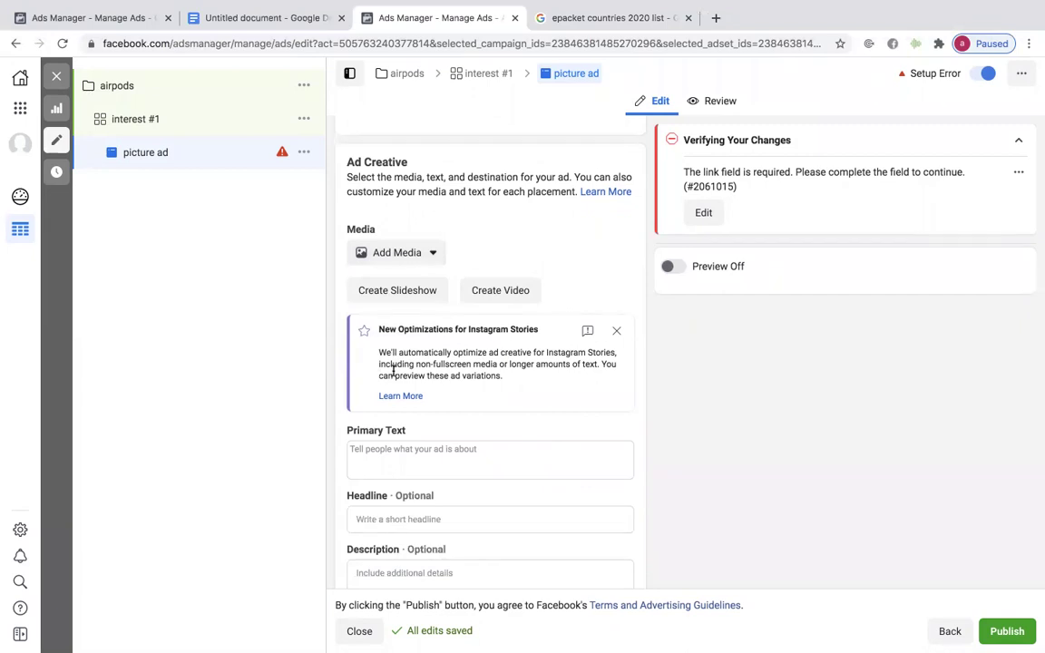
mouse_move(462, 7)
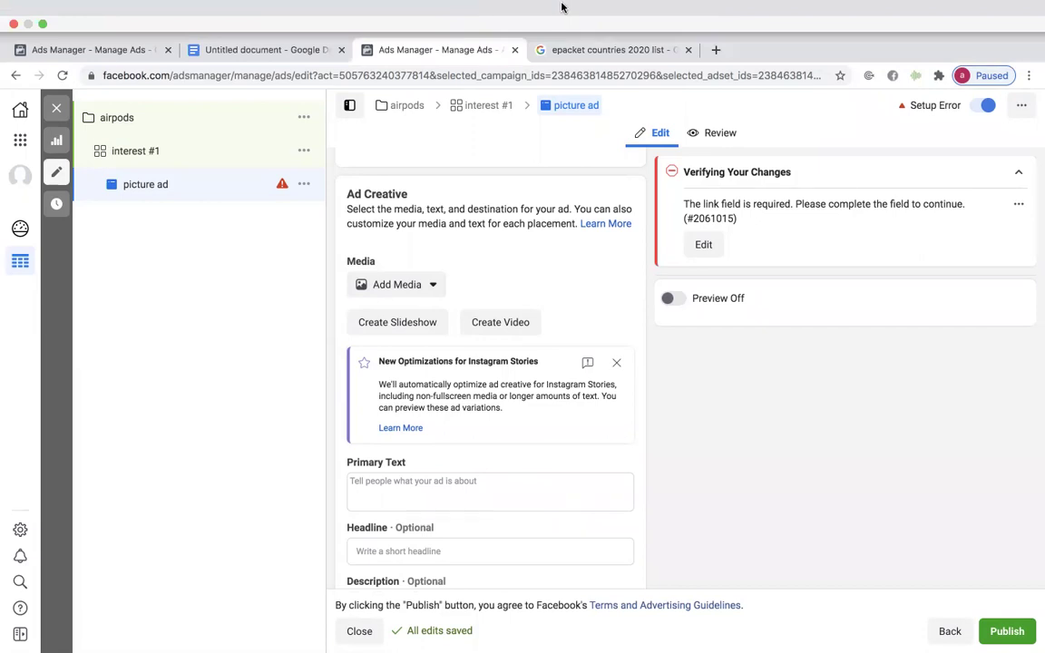
scroll(508, 404, "down", 2)
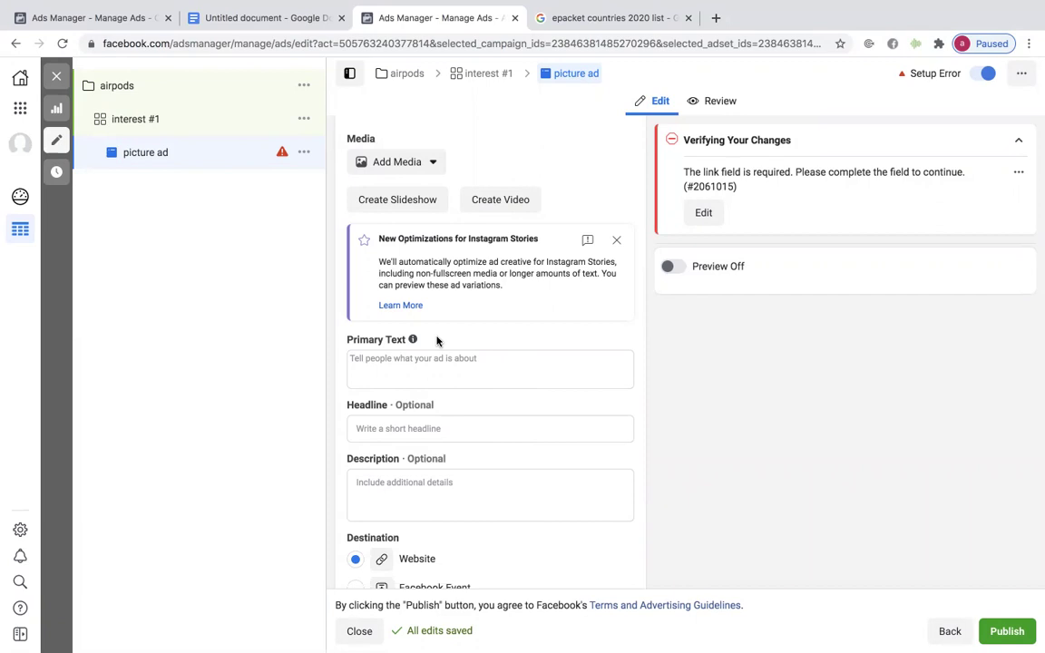
scroll(426, 245, "up", 3)
scroll(449, 186, "down", 3)
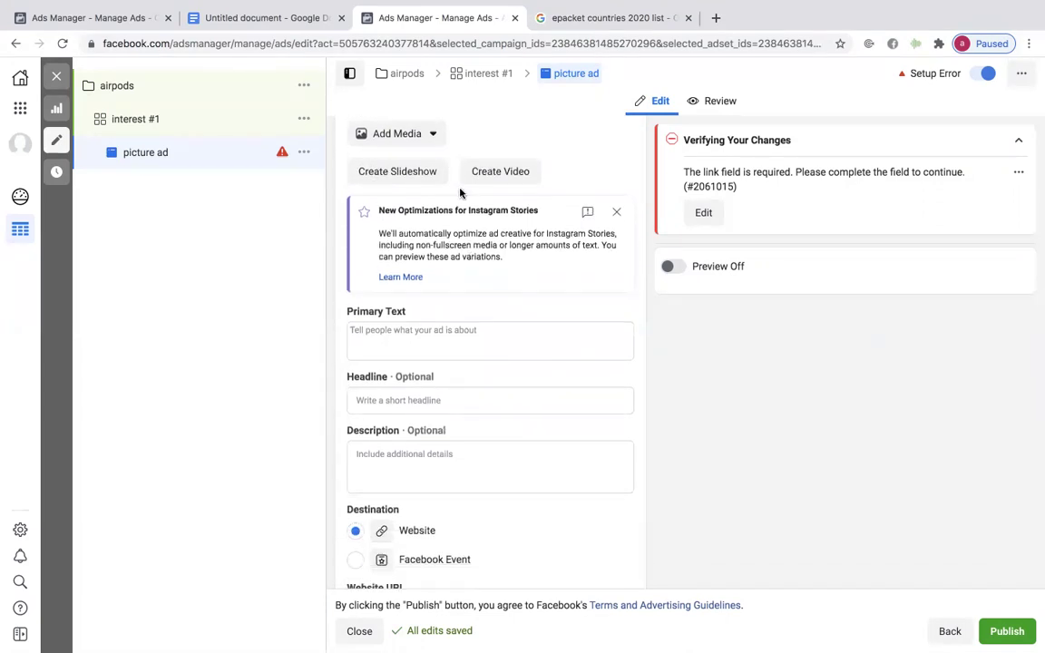
Step: Turn on the ad preview and enter "i love these devices" as the primary text
left_click(406, 319)
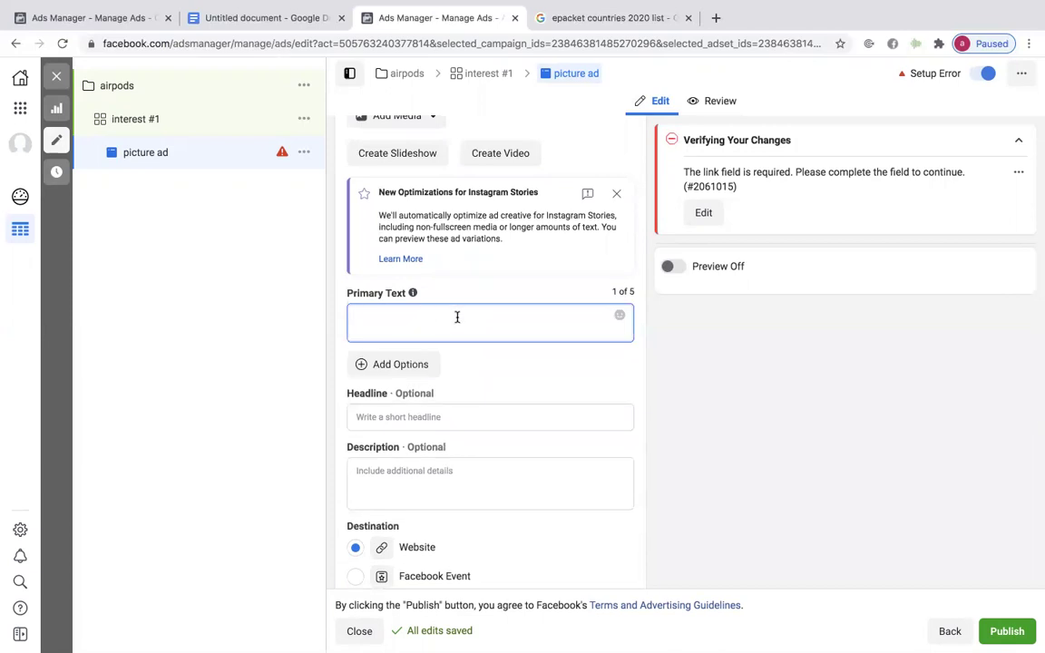
left_click(671, 267)
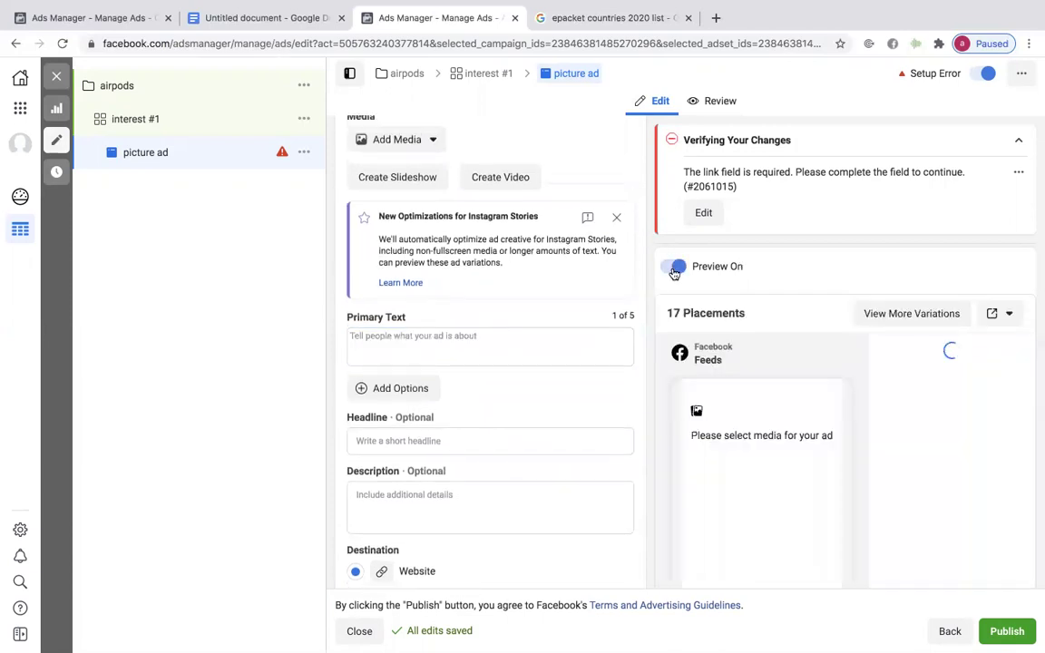
scroll(733, 360, "down", 1)
scroll(733, 363, "down", 1)
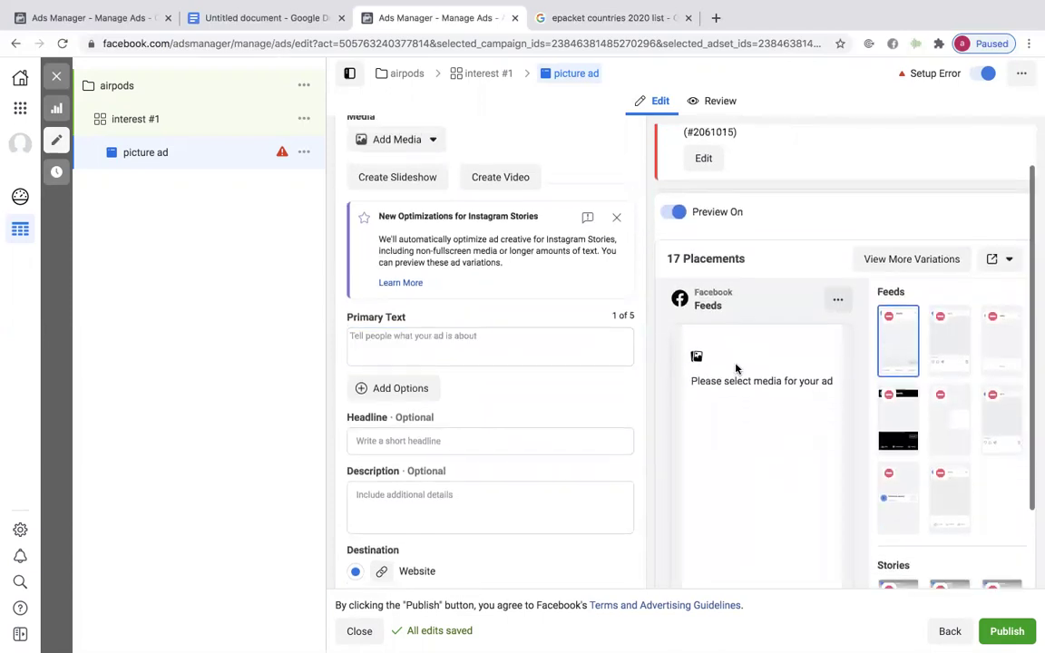
scroll(444, 336, "down", 1)
left_click(433, 332)
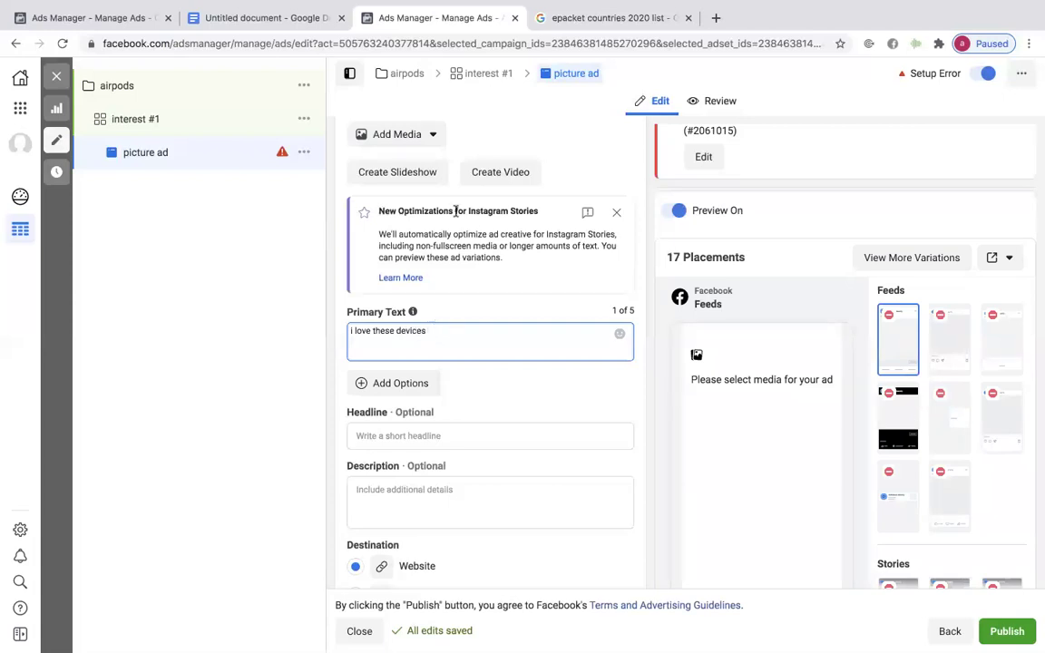
Step: Search the web for "emoji pedia" in the Google search page and open the Emojipedia site
left_click(622, 27)
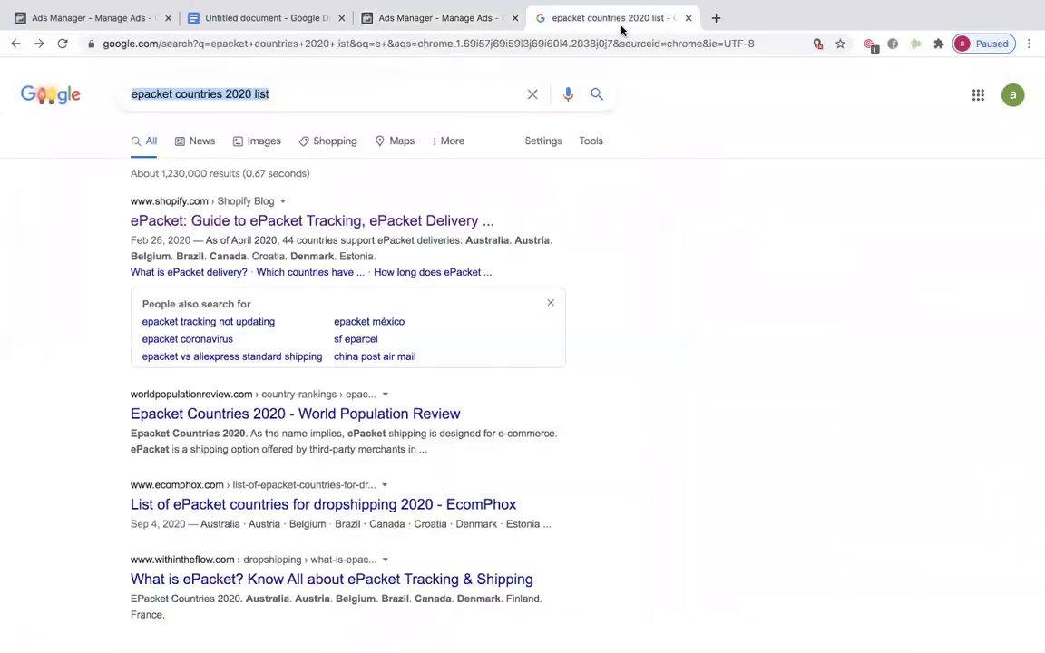
left_click(562, 42)
type("ep")
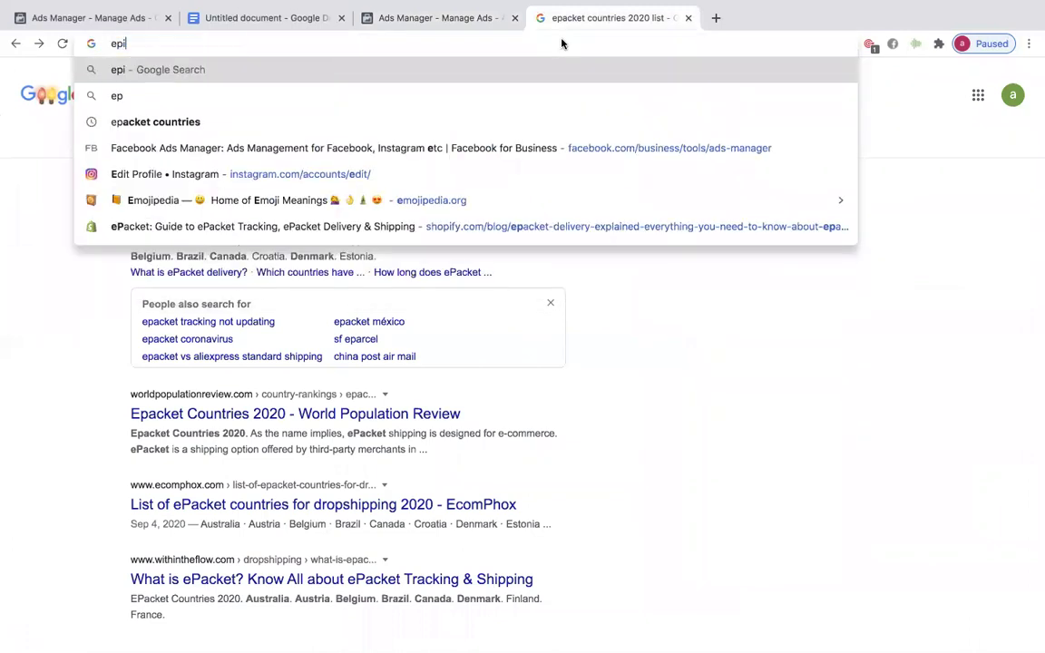
key("BackSpace")
type("mo")
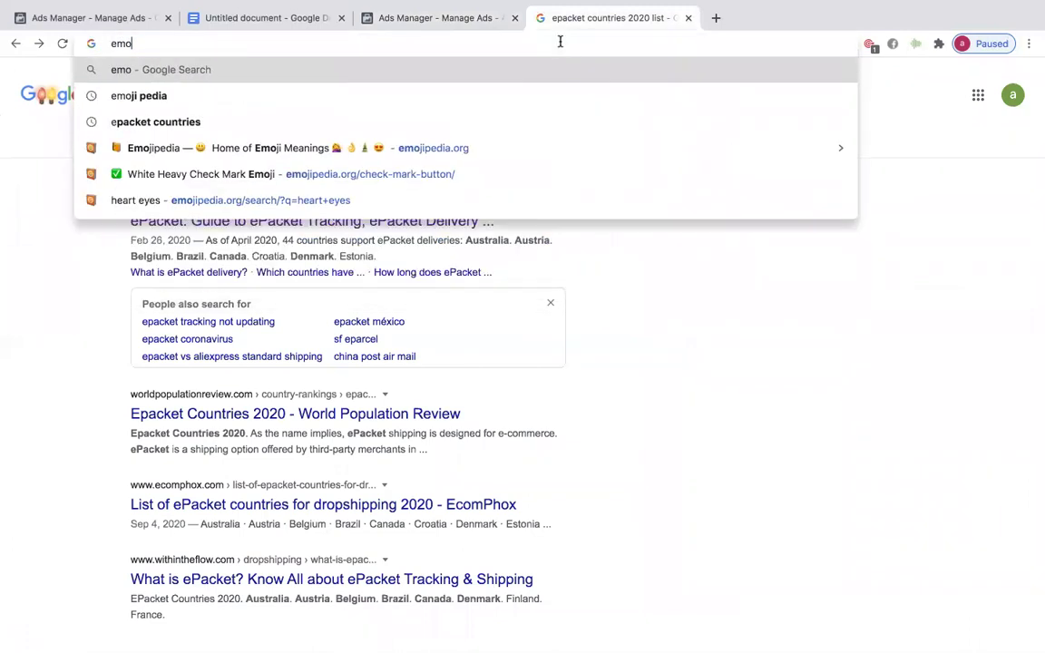
key("Down")
left_click(268, 93)
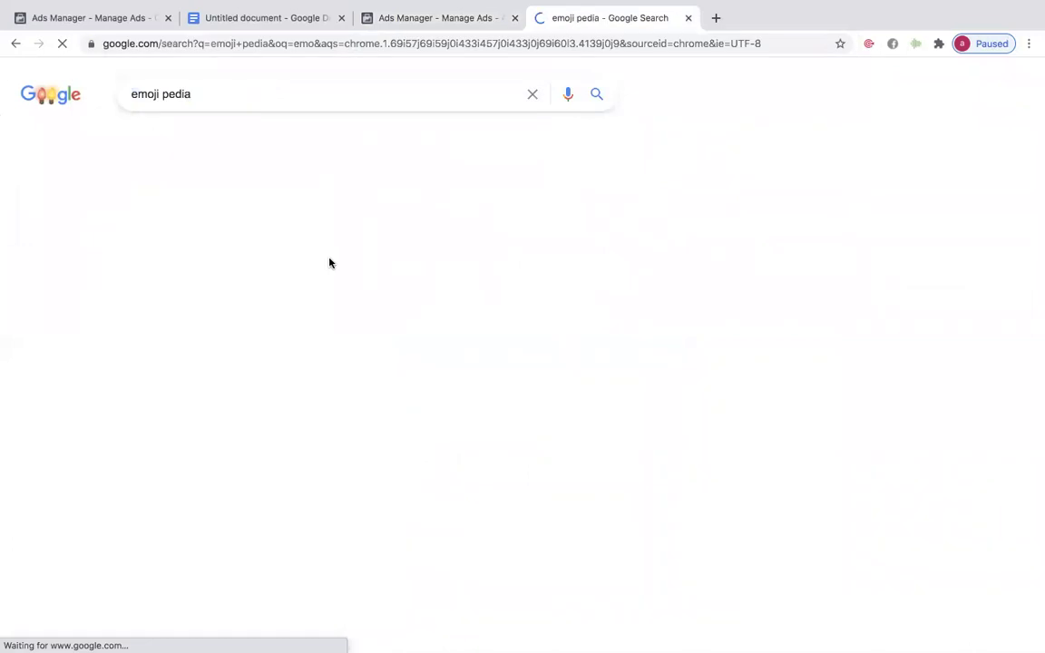
left_click(478, 223)
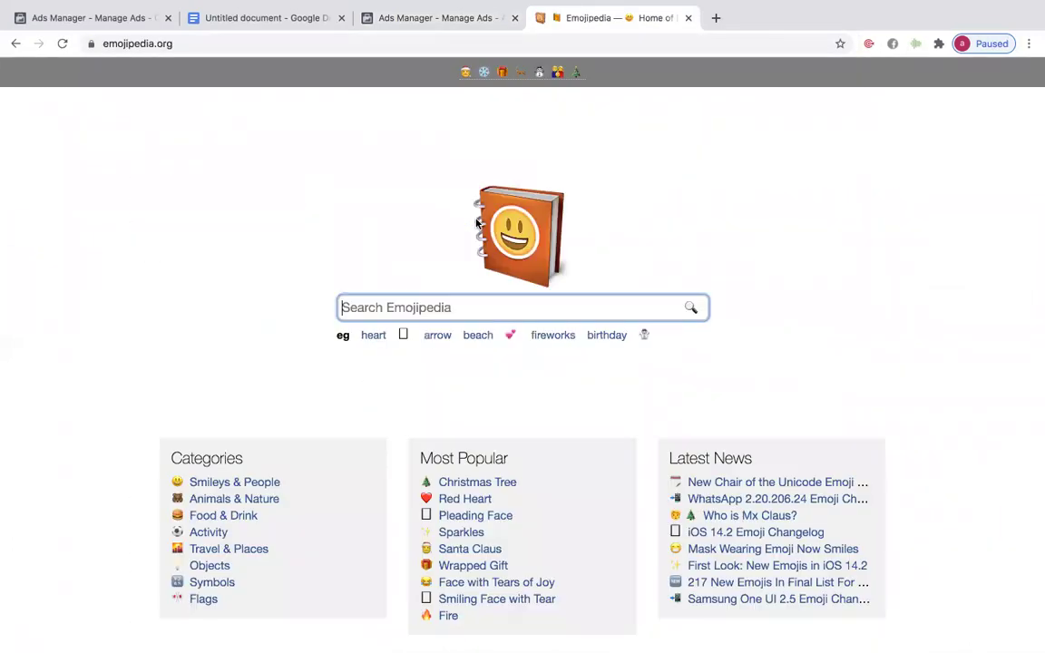
Step: Search Emojipedia for "heart eyes" and copy the Smiling Face with Heart-Eyes emoji
type("c")
key("BackSpace")
type("hea")
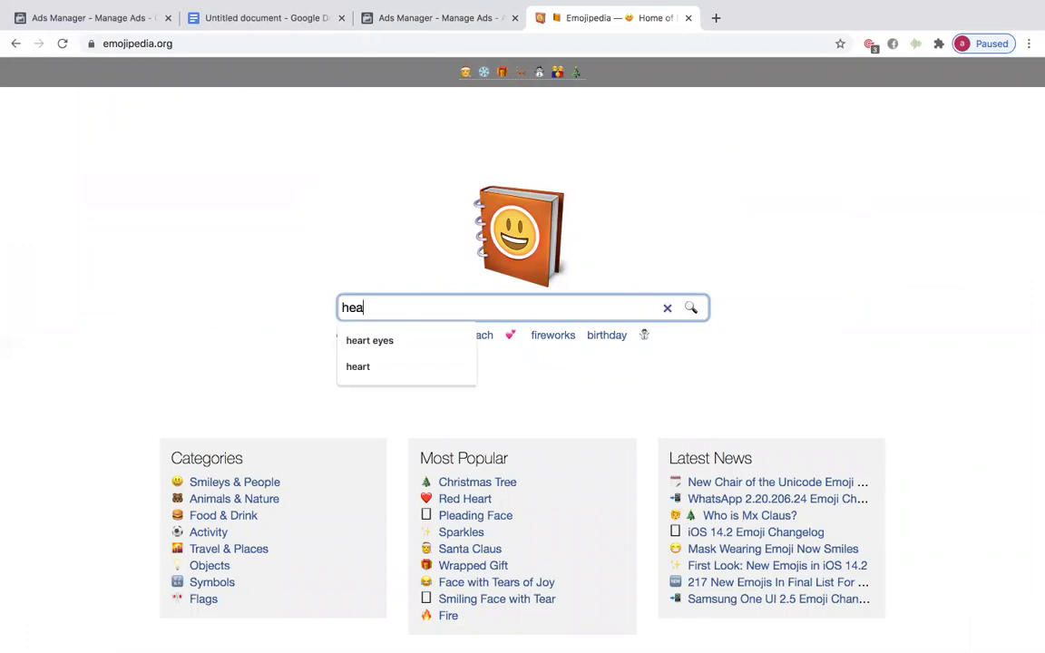
type("rt eyes")
key("Return")
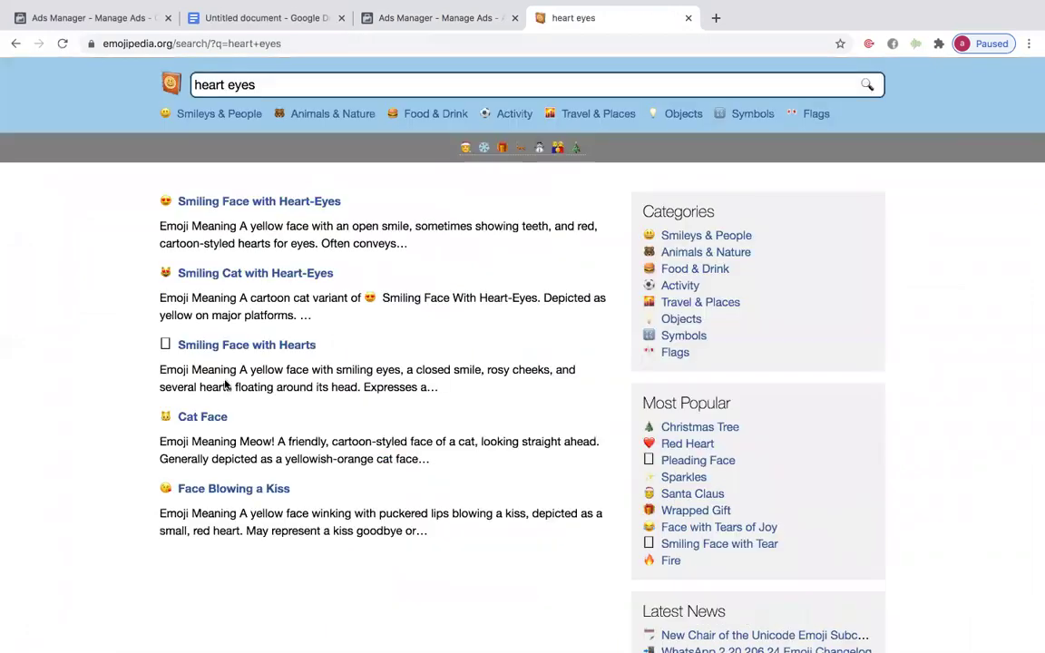
left_click(230, 202)
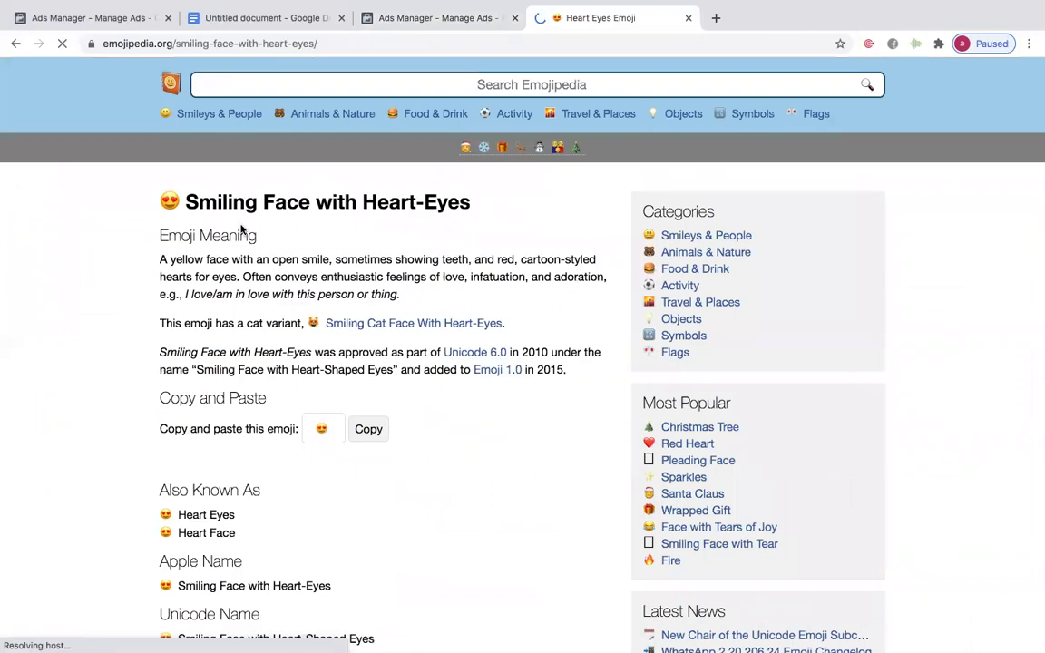
left_click(368, 430)
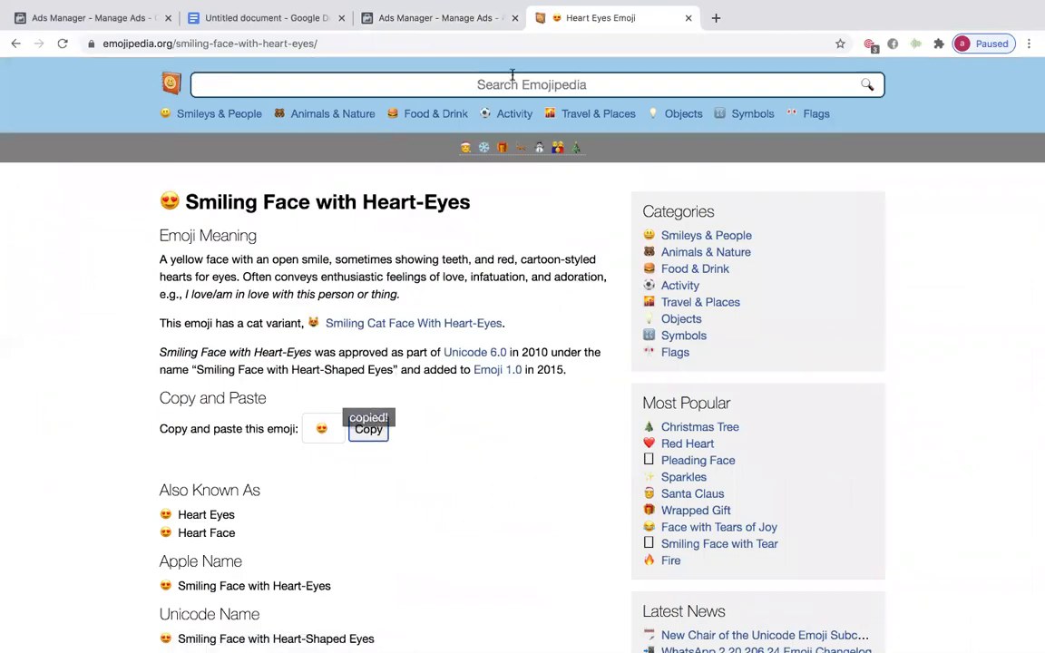
Step: Switch back to Ads Manager, add the copied heart-eyes emoji after "i love these devices", and start a new line in the primary text
left_click(458, 18)
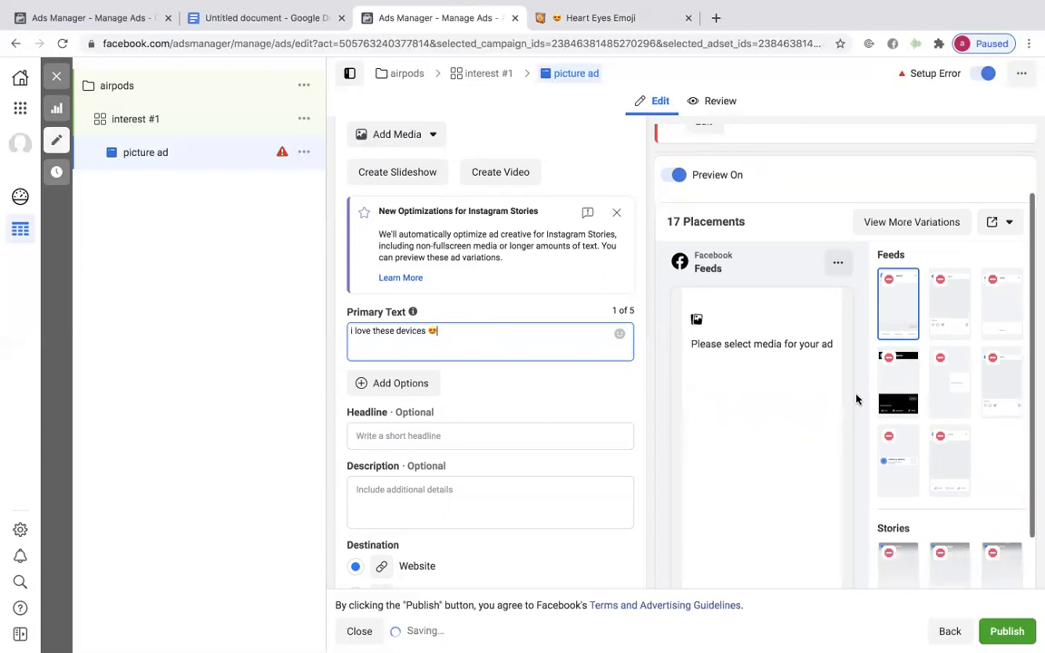
left_click(788, 481)
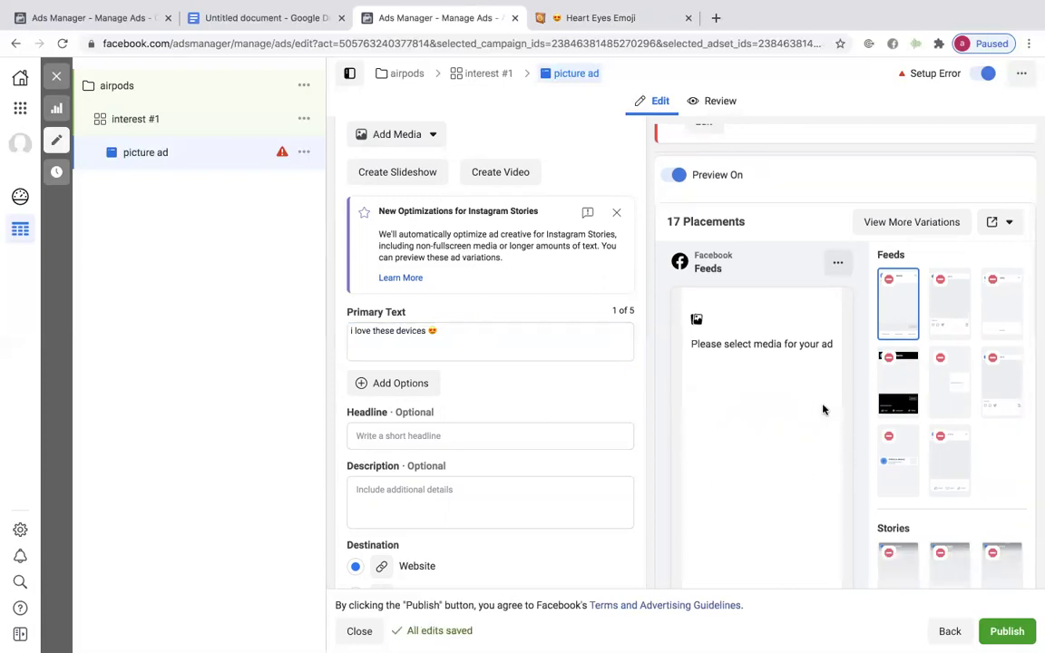
left_click(461, 342)
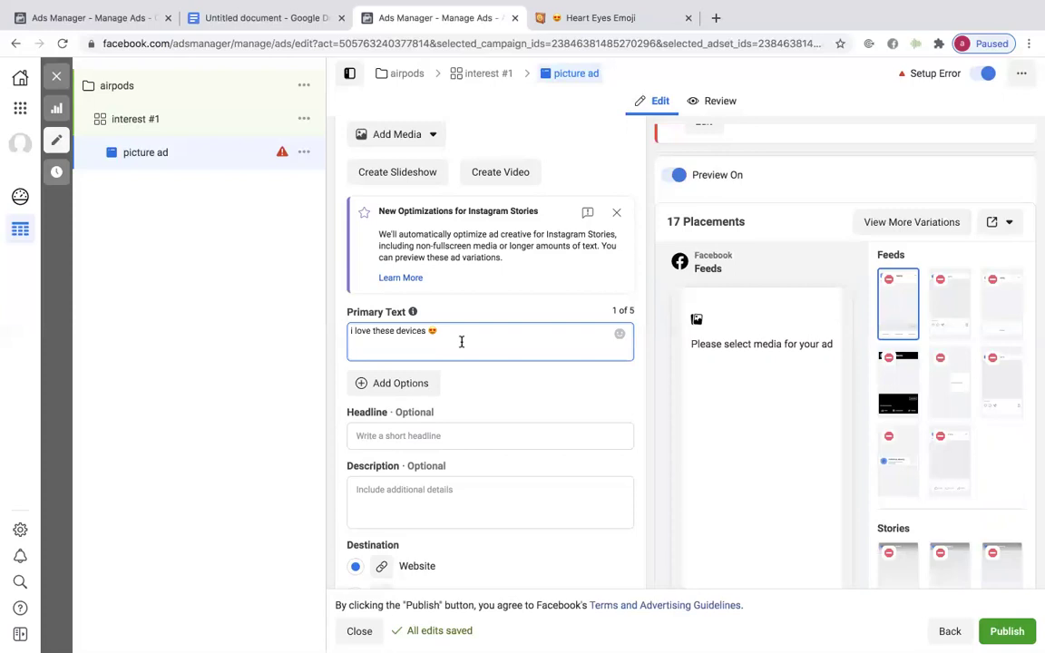
scroll(461, 343, "down", 1)
scroll(462, 341, "up", 2)
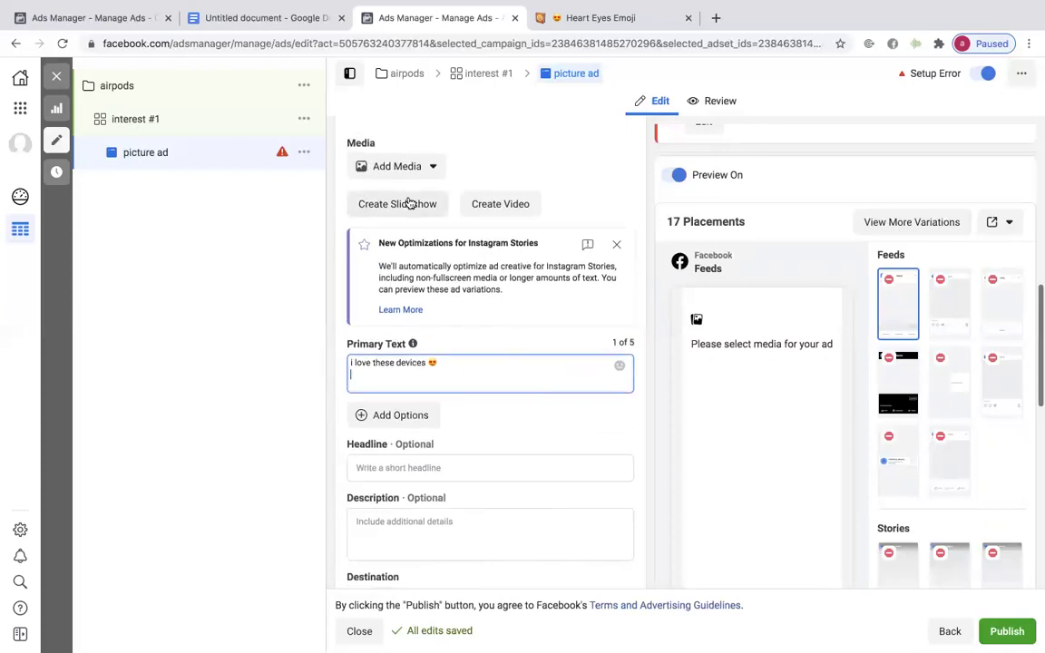
scroll(409, 203, "up", 1)
scroll(696, 331, "up", 2)
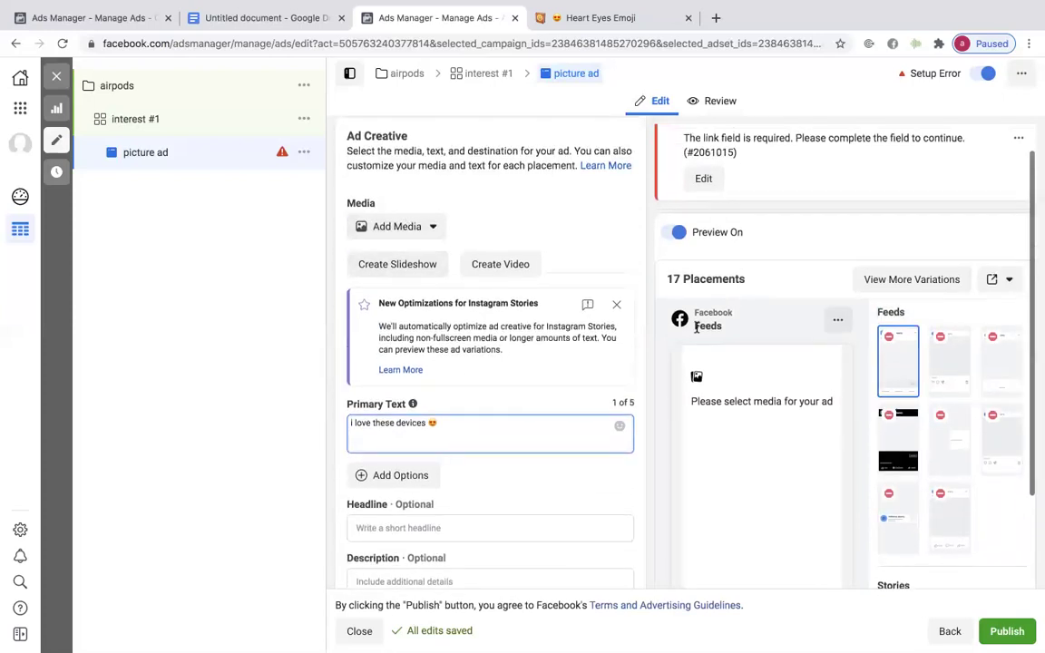
scroll(696, 328, "down", 1)
scroll(717, 404, "down", 1)
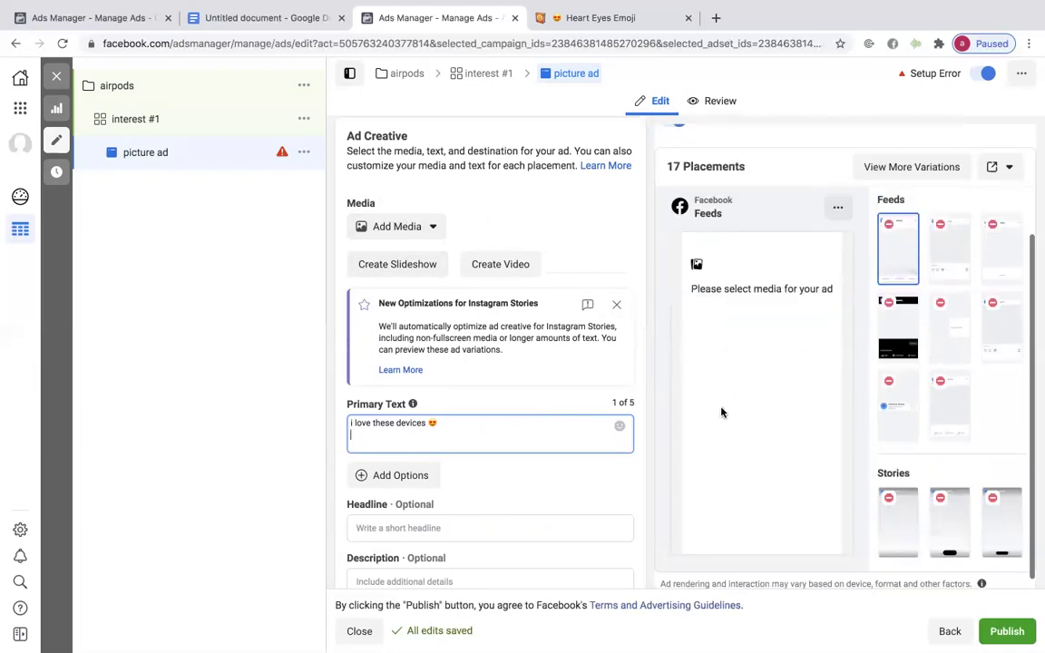
left_click(432, 232)
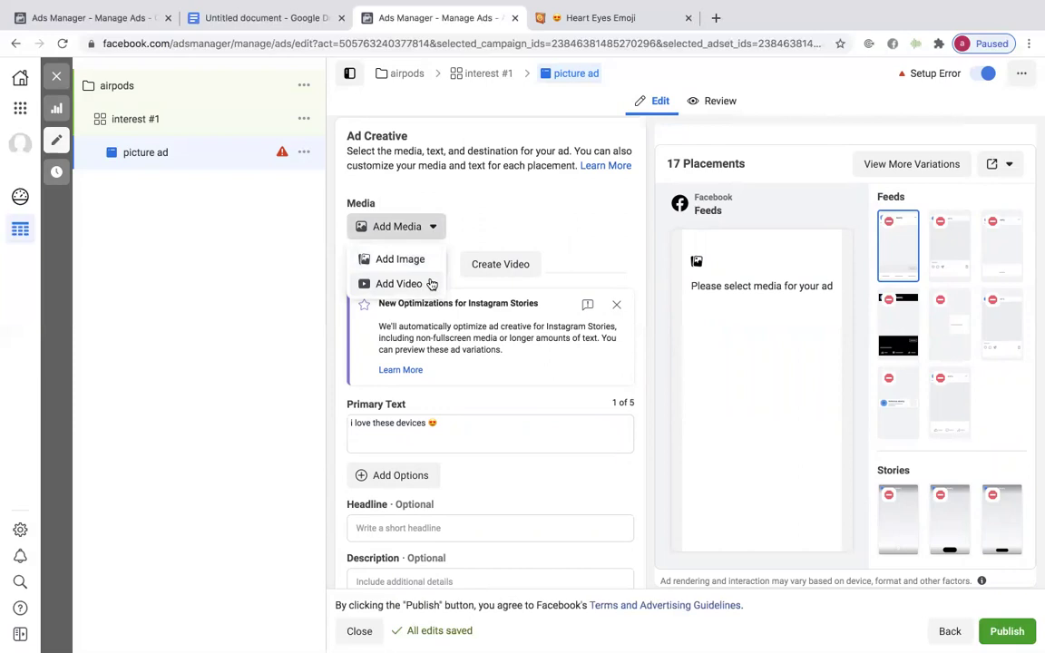
left_click(478, 226)
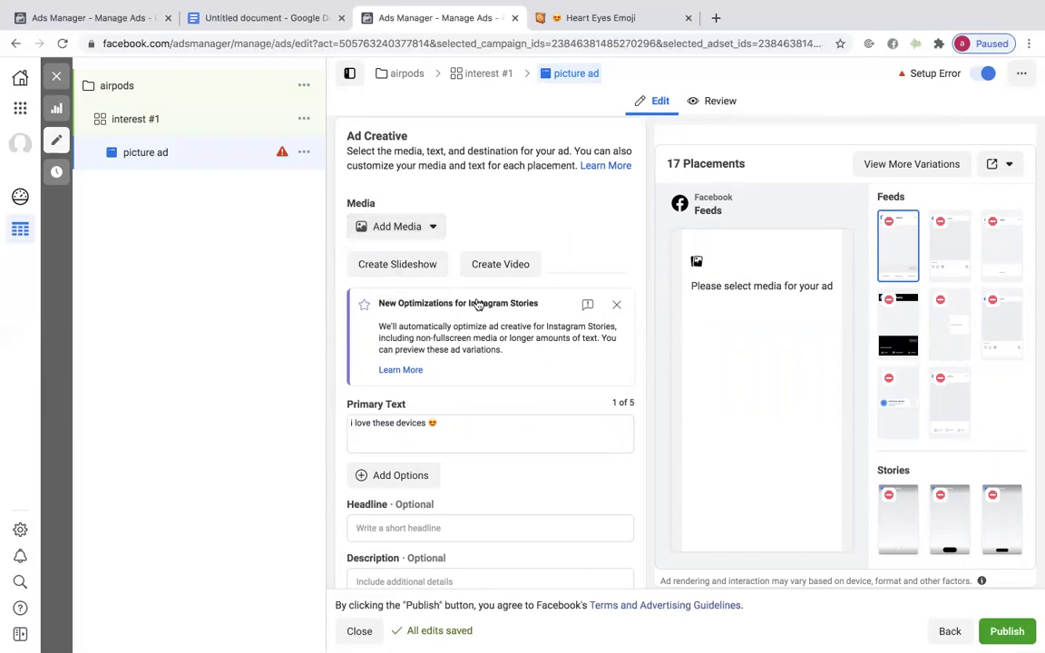
scroll(462, 461, "down", 1)
scroll(415, 481, "down", 1)
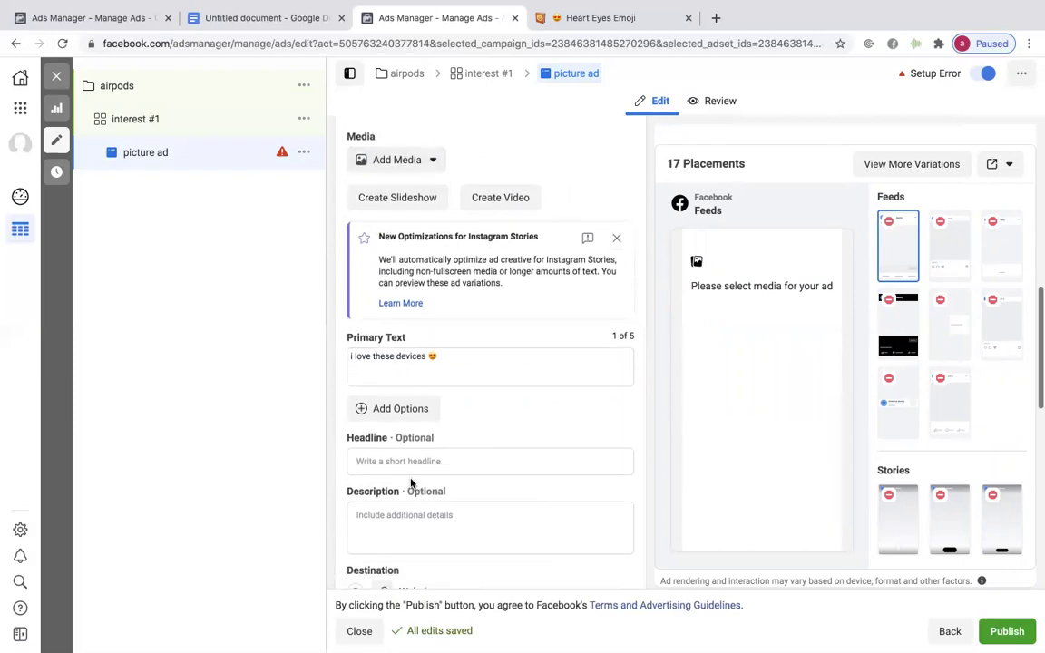
scroll(423, 453, "down", 2)
scroll(423, 526, "down", 2)
left_click(409, 501)
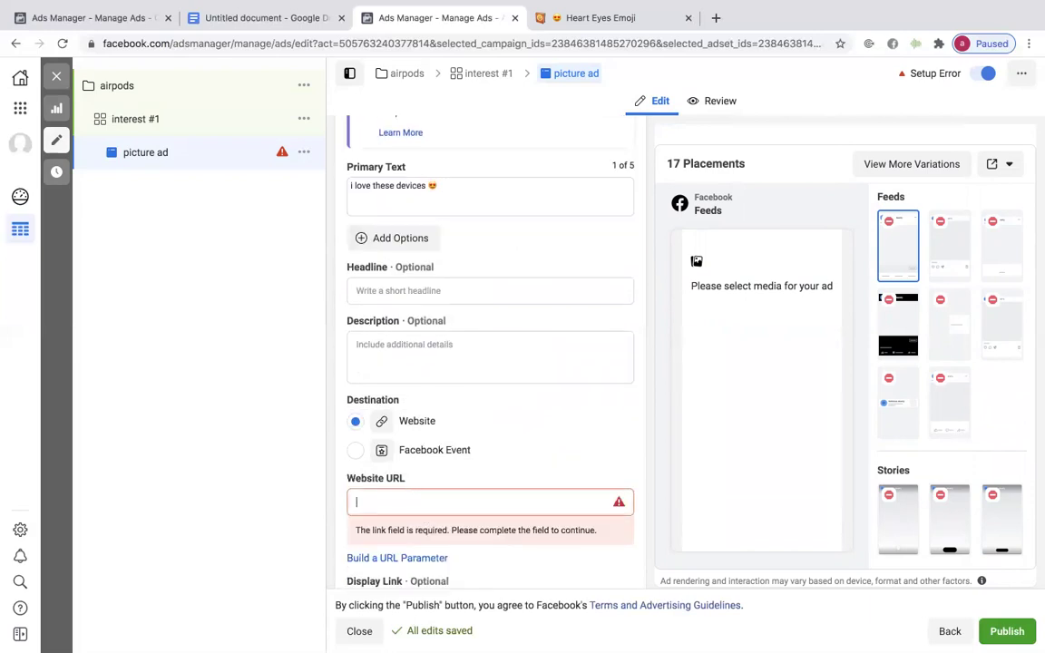
type("www.appl")
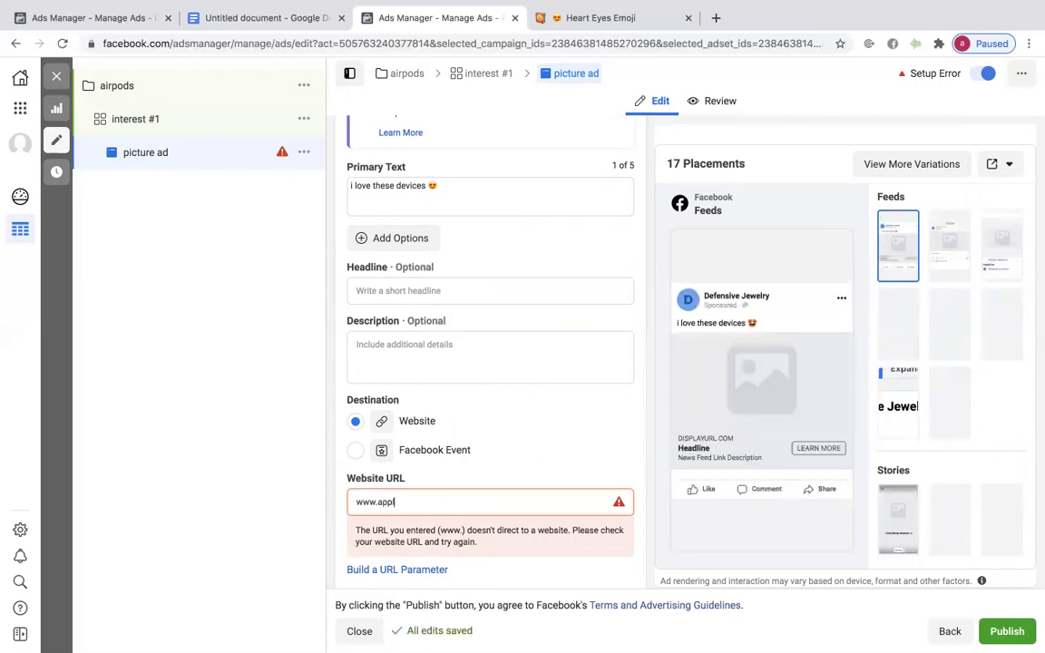
type("e")
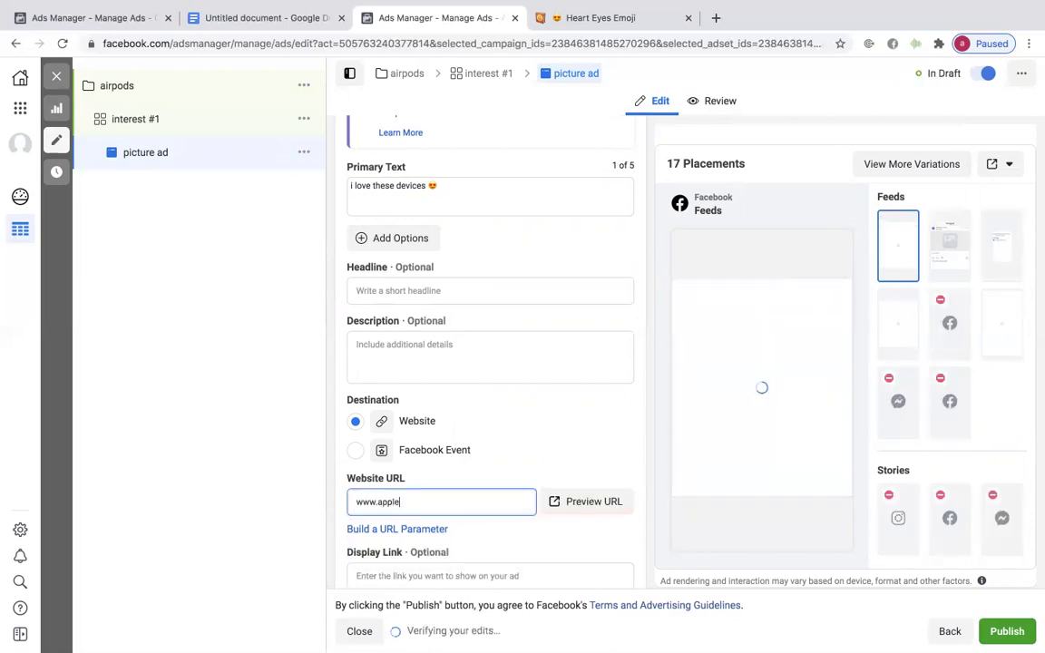
type(".com")
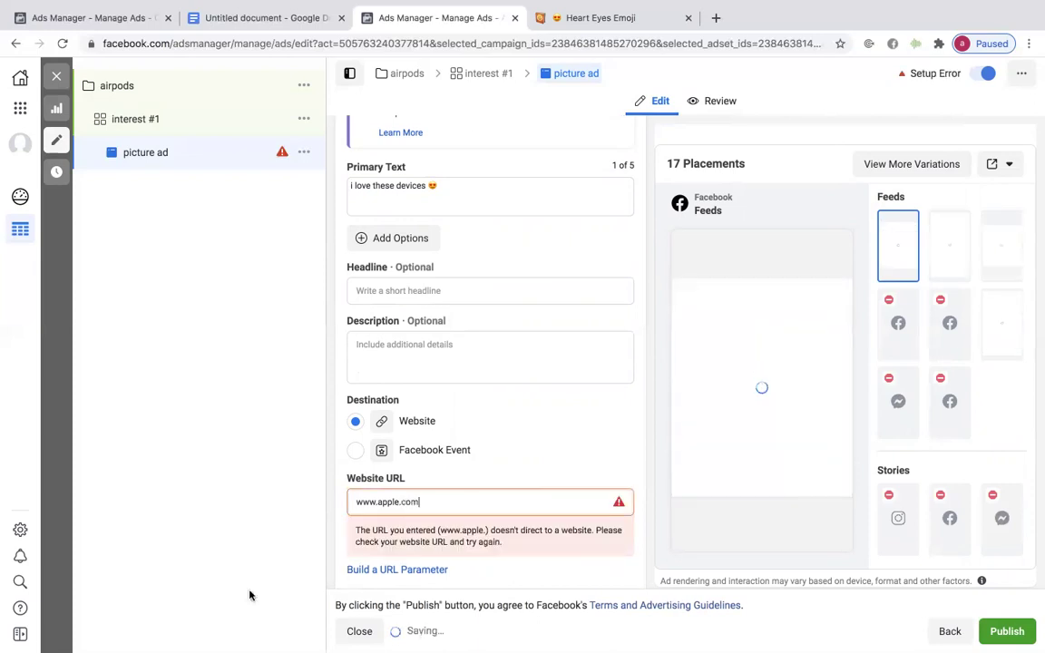
Step: Switch to Emojipedia, search for "check", and copy the Check Mark Button emoji
scroll(484, 502, "down", 1)
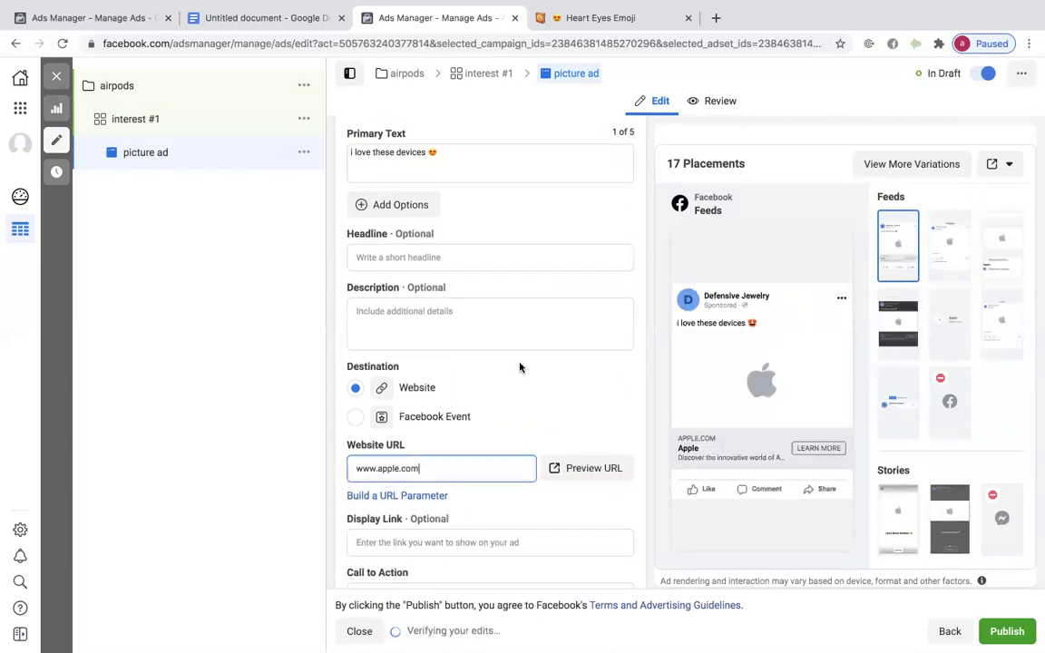
left_click(459, 150)
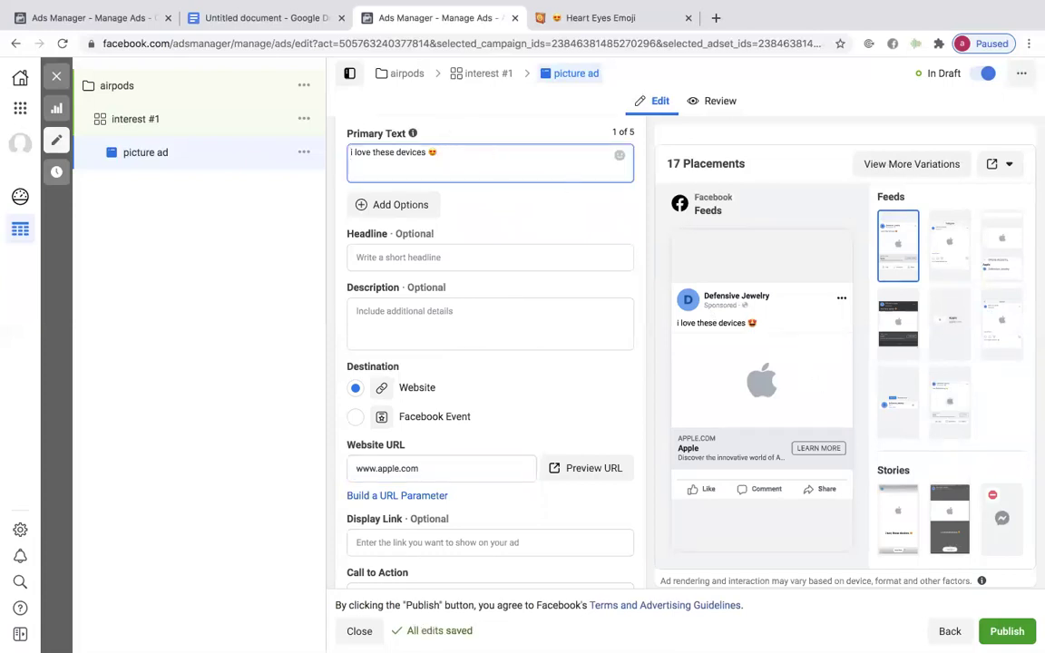
left_click(590, 18)
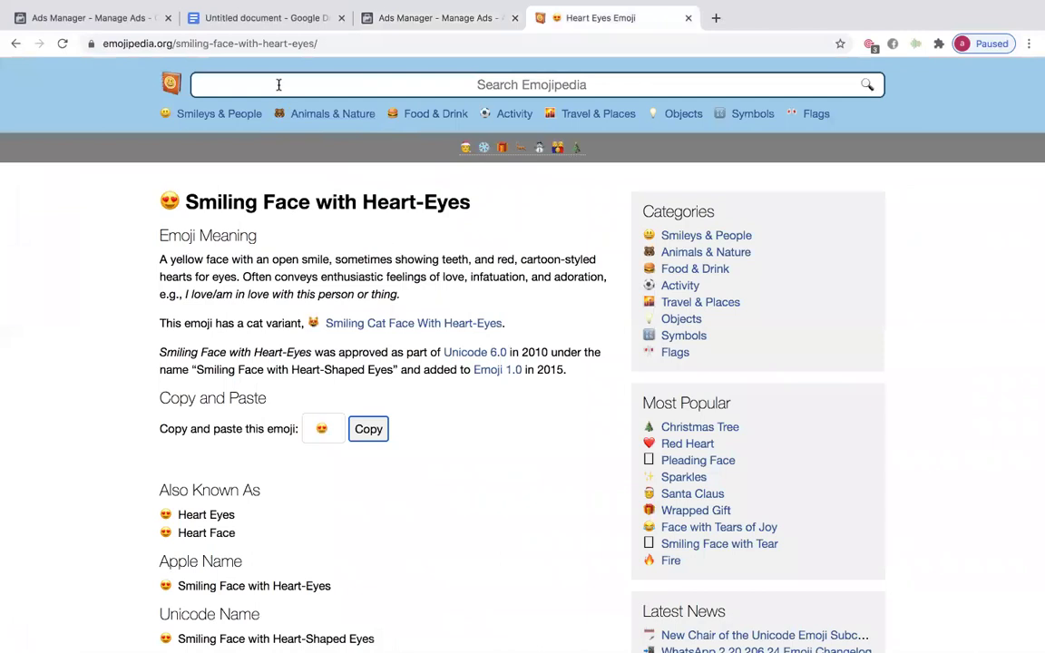
left_click(279, 85)
type("check")
key("Return")
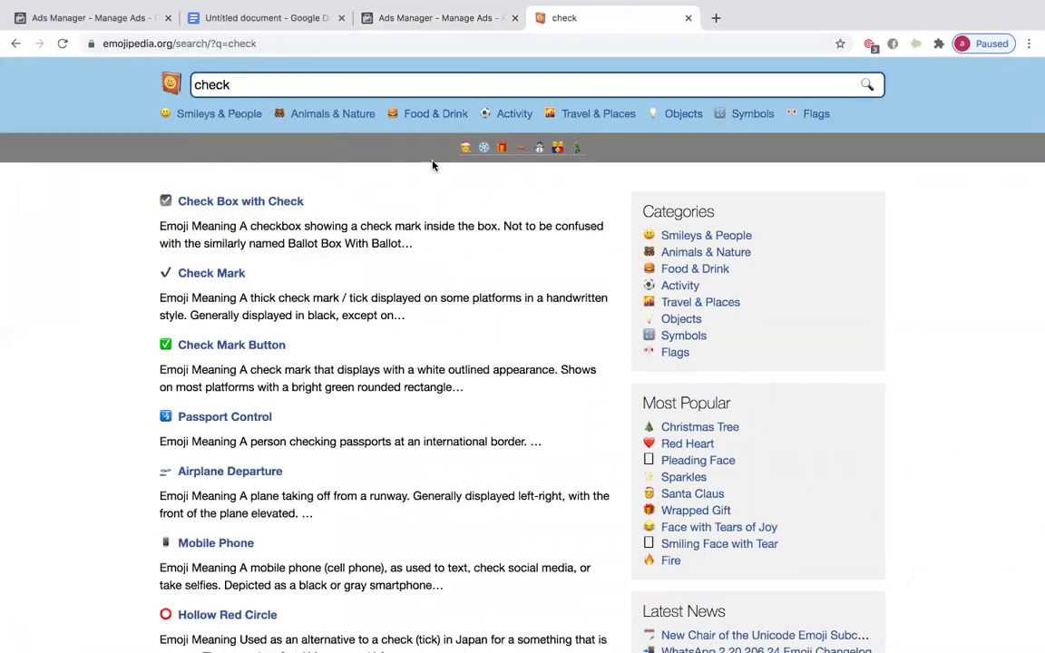
mouse_move(506, 7)
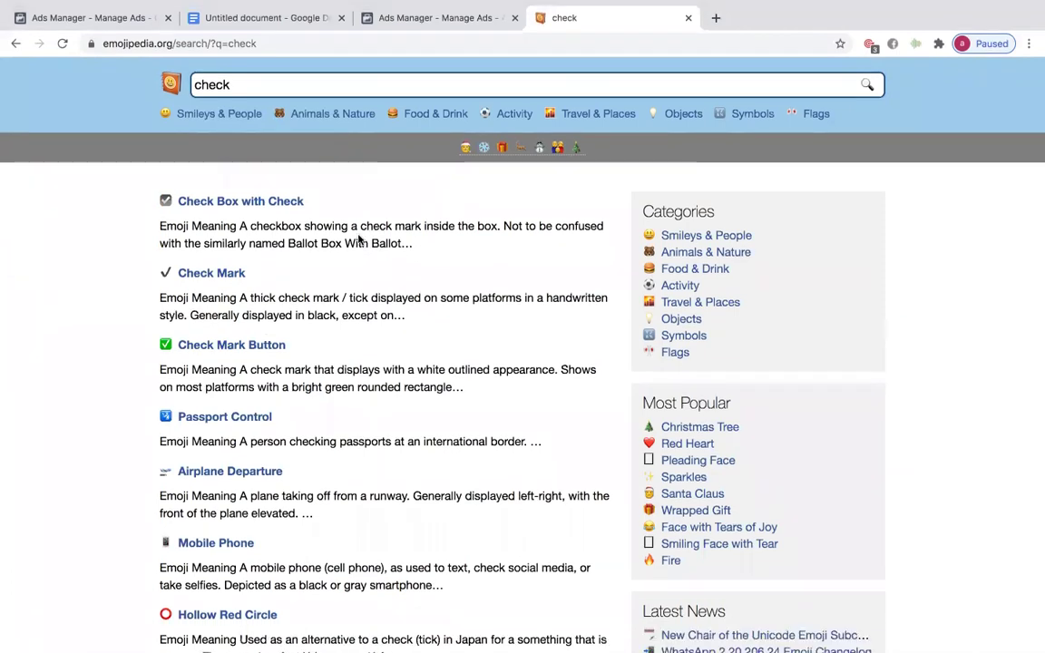
left_click(241, 345)
left_click(368, 458)
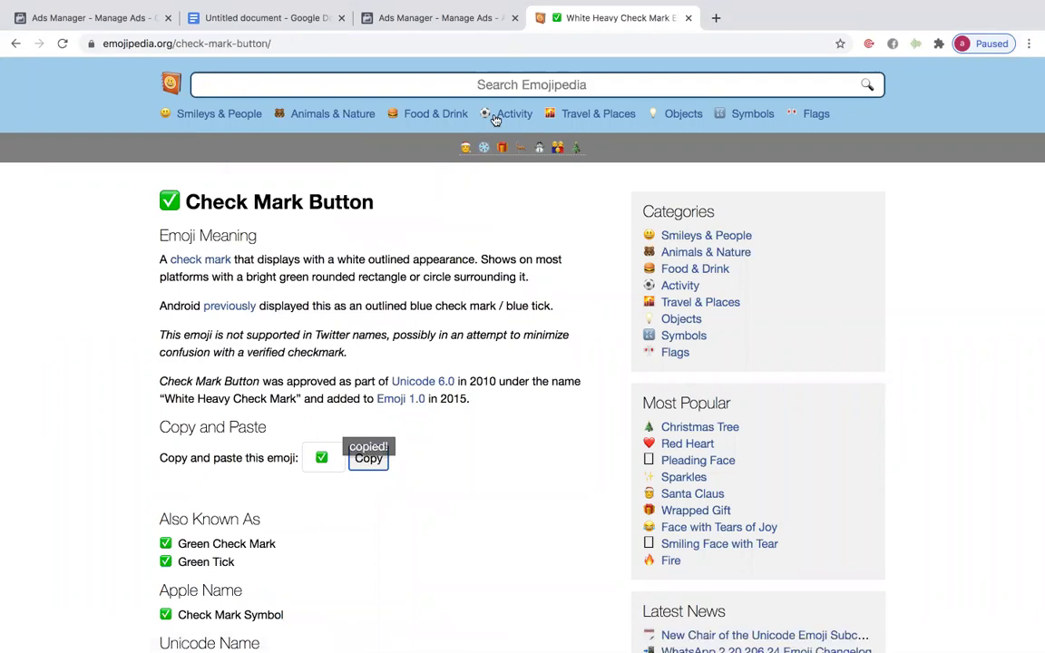
Step: Switch back to Ads Manager and add the lines "✅ fast & free shipping" and "✅ durable" to the primary text
left_click(436, 15)
left_click(395, 166)
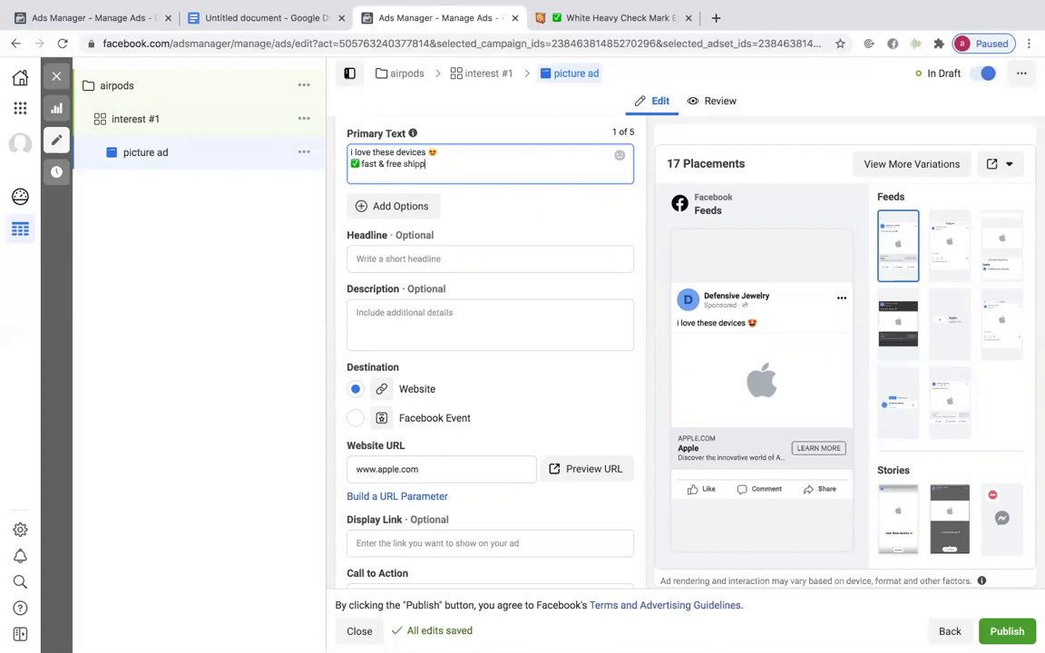
key("Return")
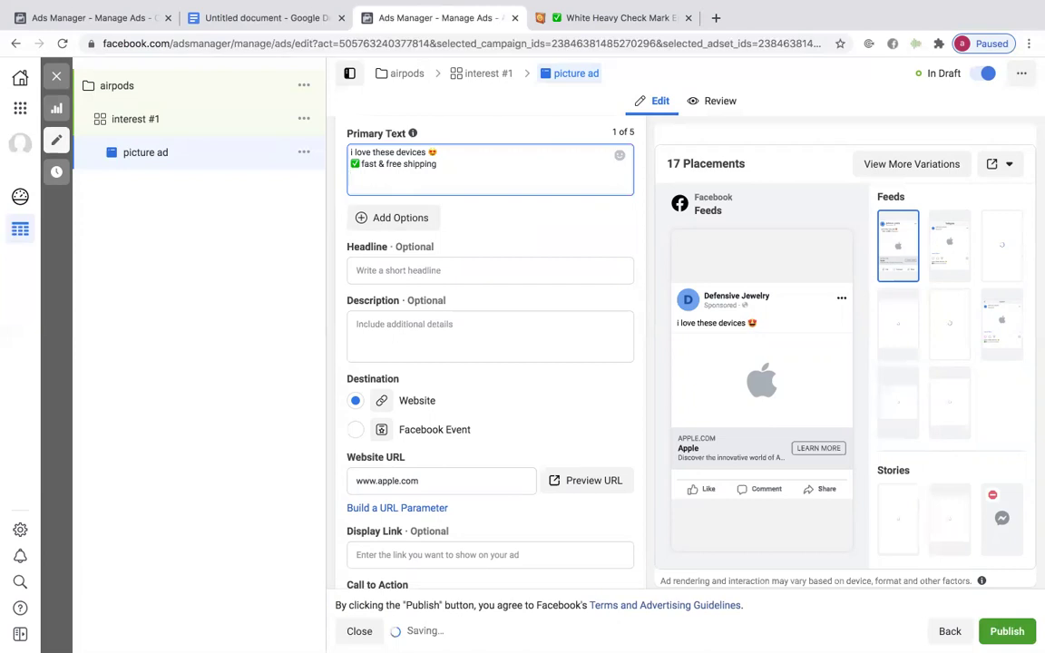
key("ctrl+v")
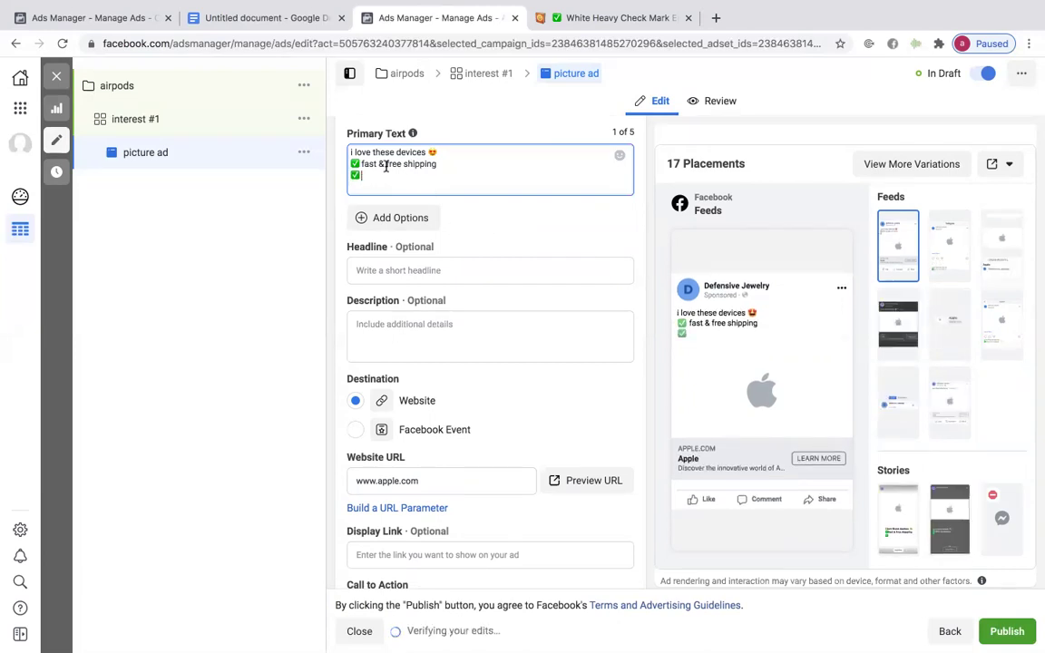
left_click_drag(386, 165, 443, 168)
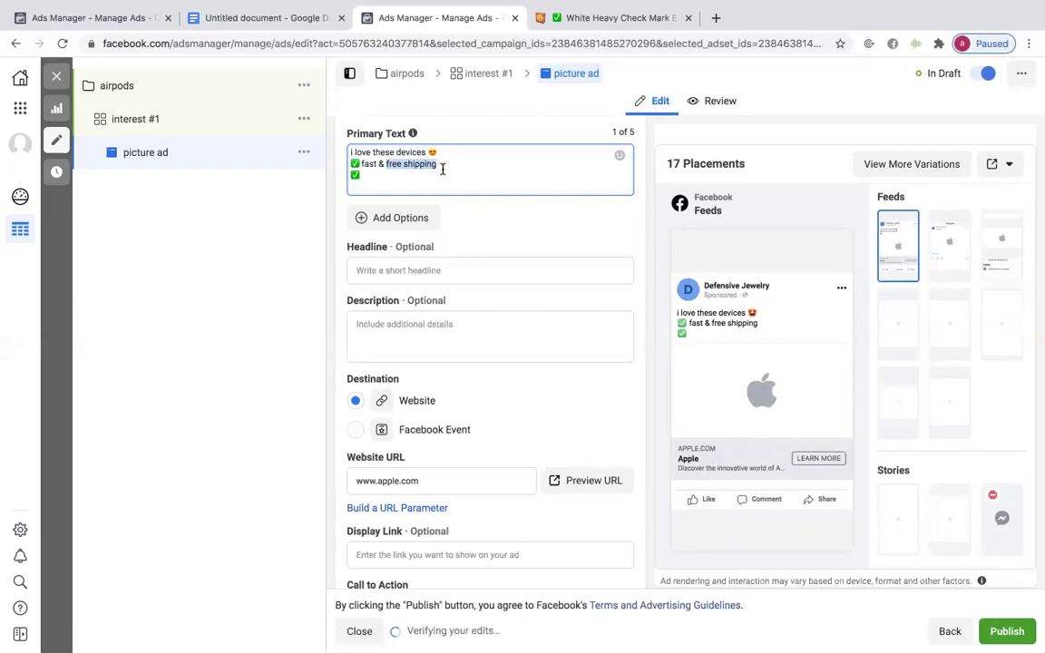
left_click(395, 170)
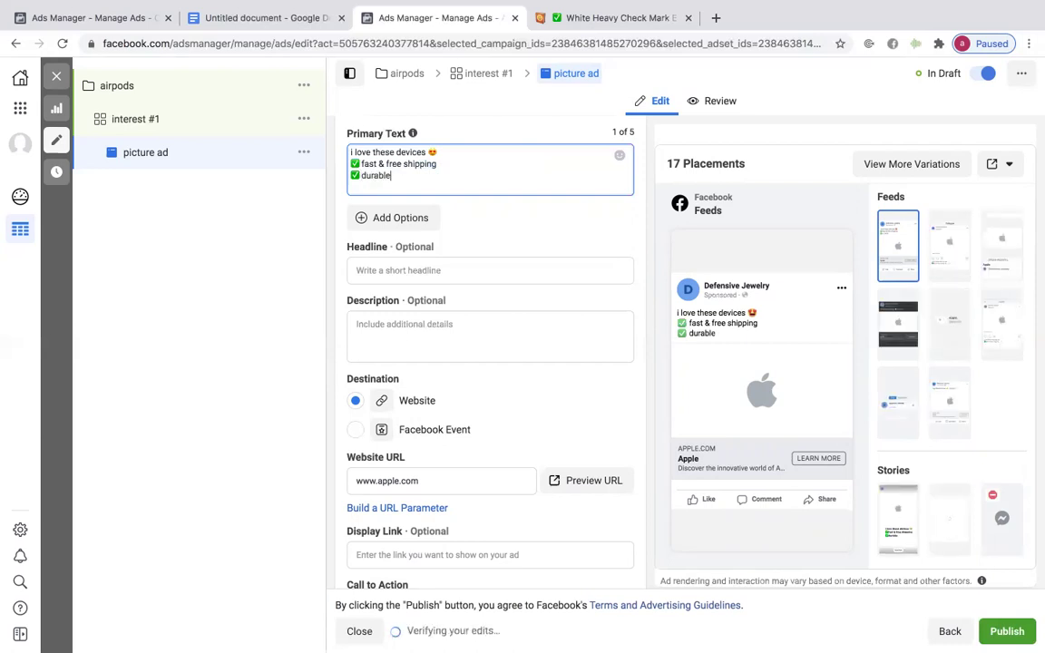
Step: Add a third check-mark line reading "money back guarantee" to the primary text, correcting the spelling of "guarantee"
key("Return")
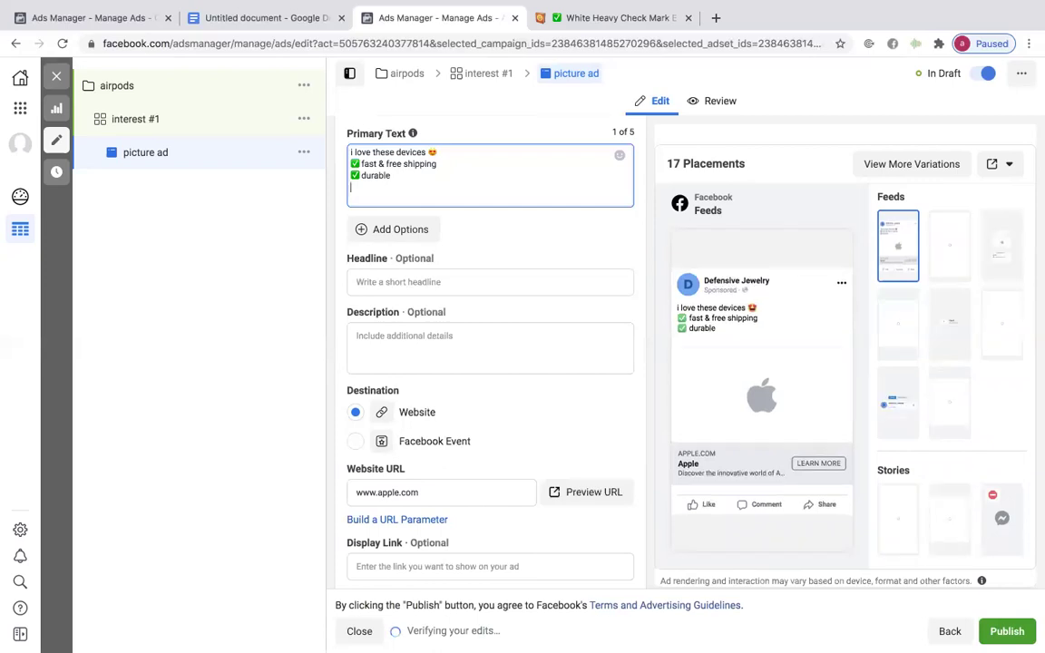
key("ctrl+v")
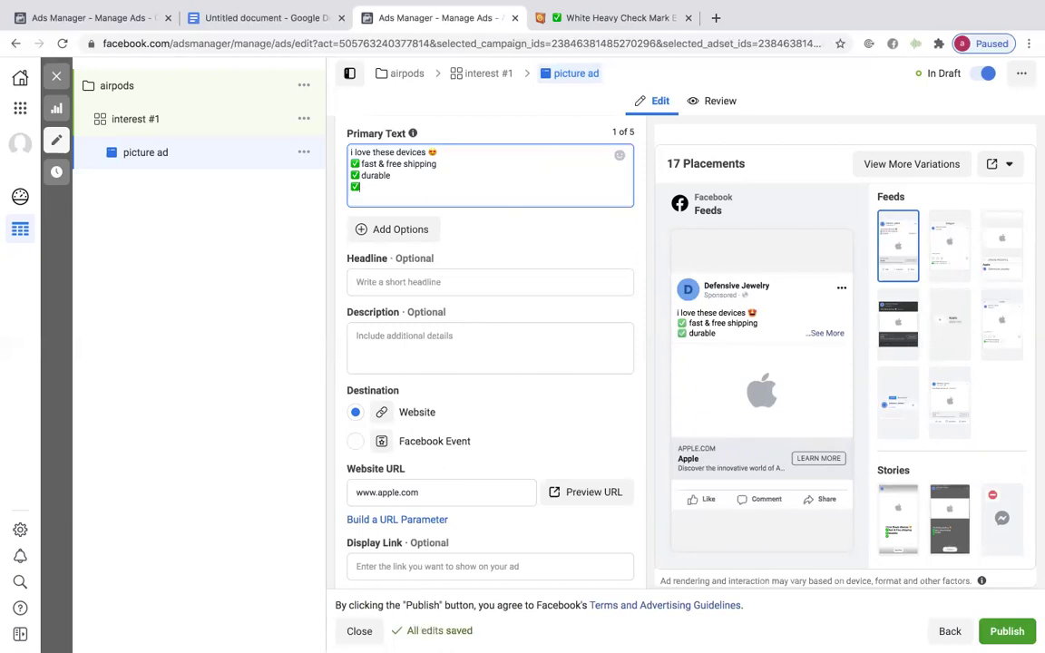
type("mon")
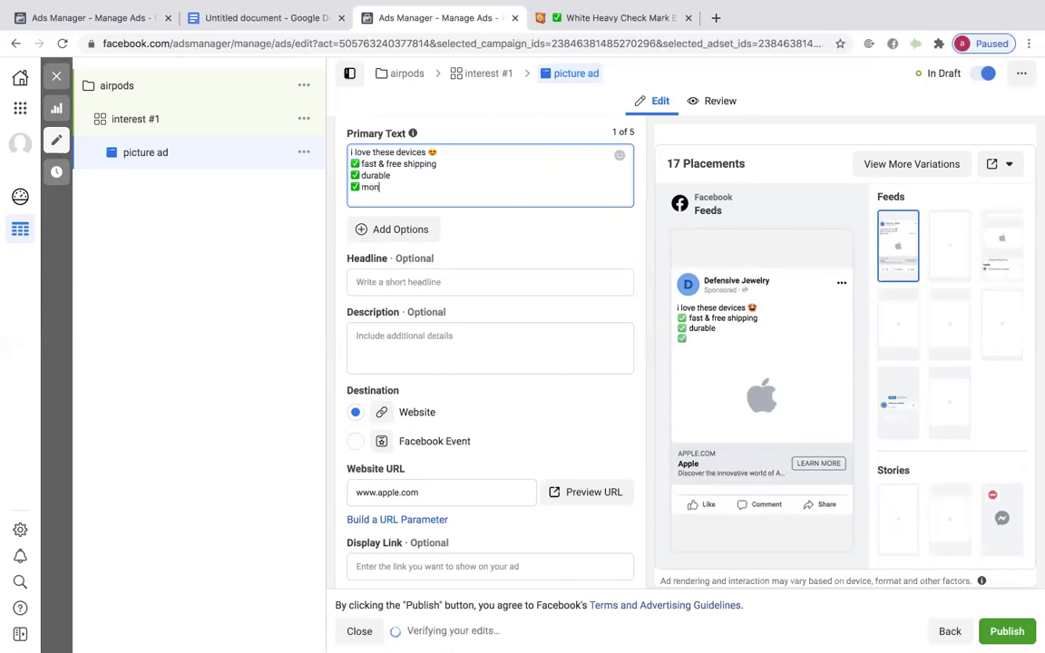
type("ey back gua")
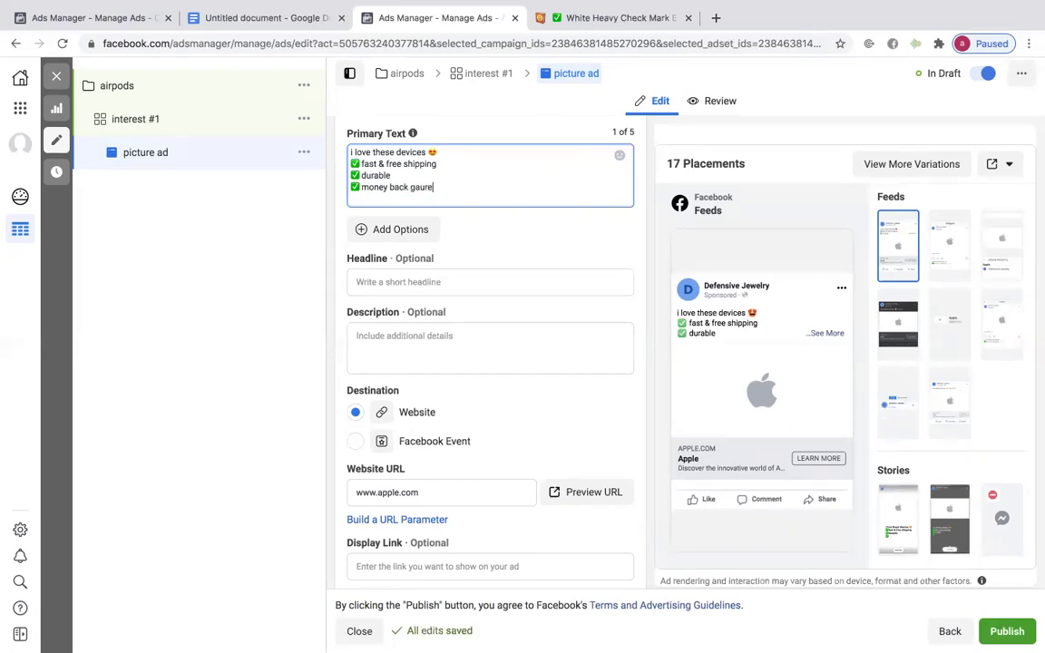
type("rentee")
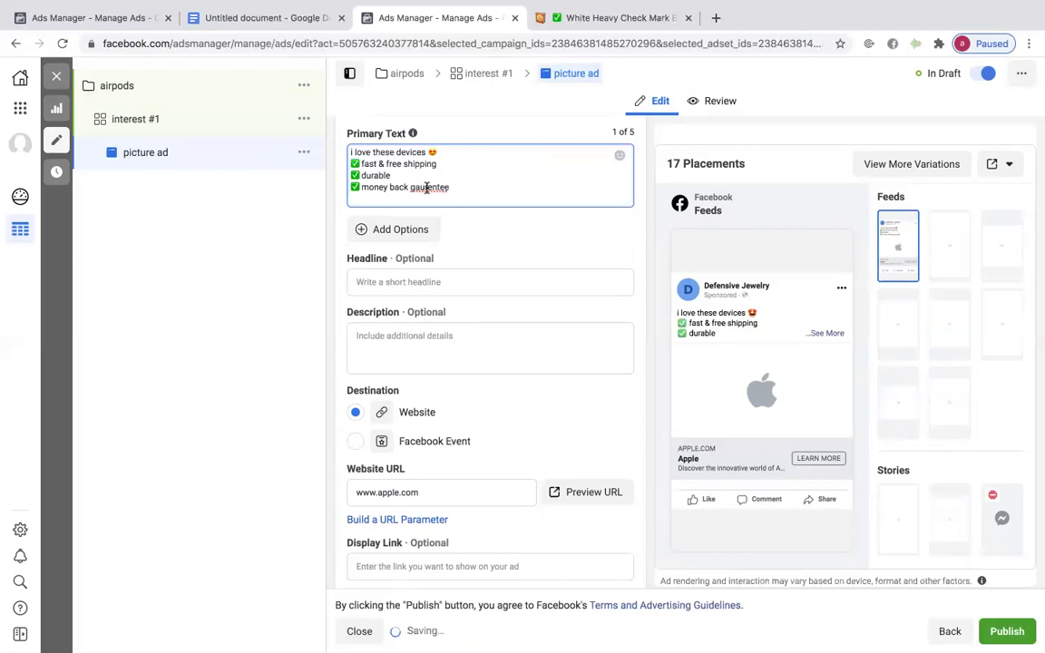
right_click(459, 195)
left_click(472, 202)
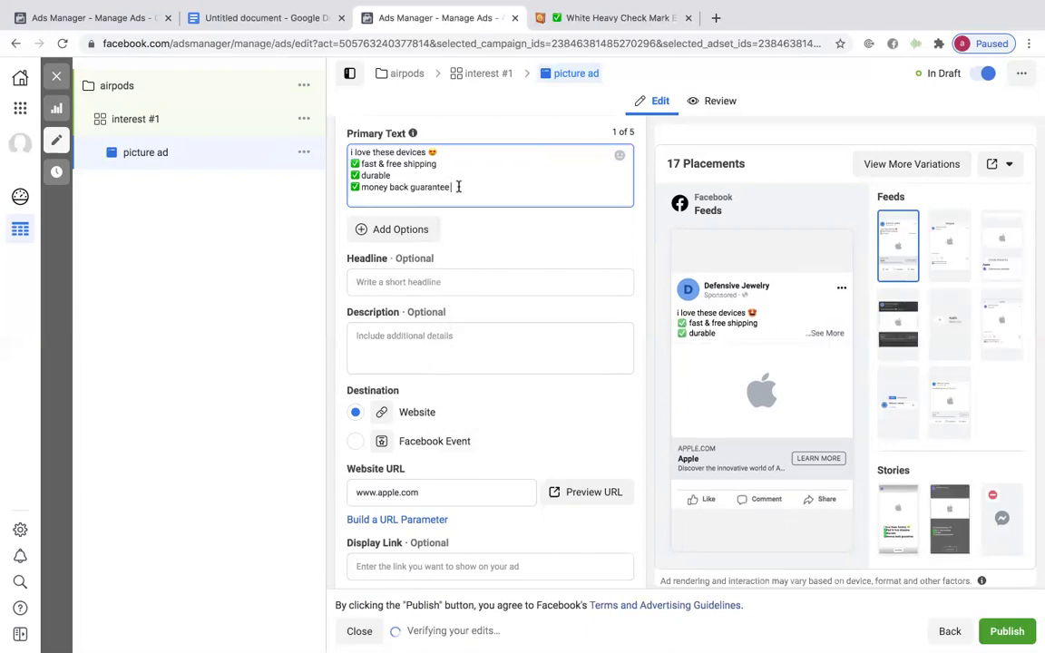
left_click(374, 284)
type("skhgdfksd")
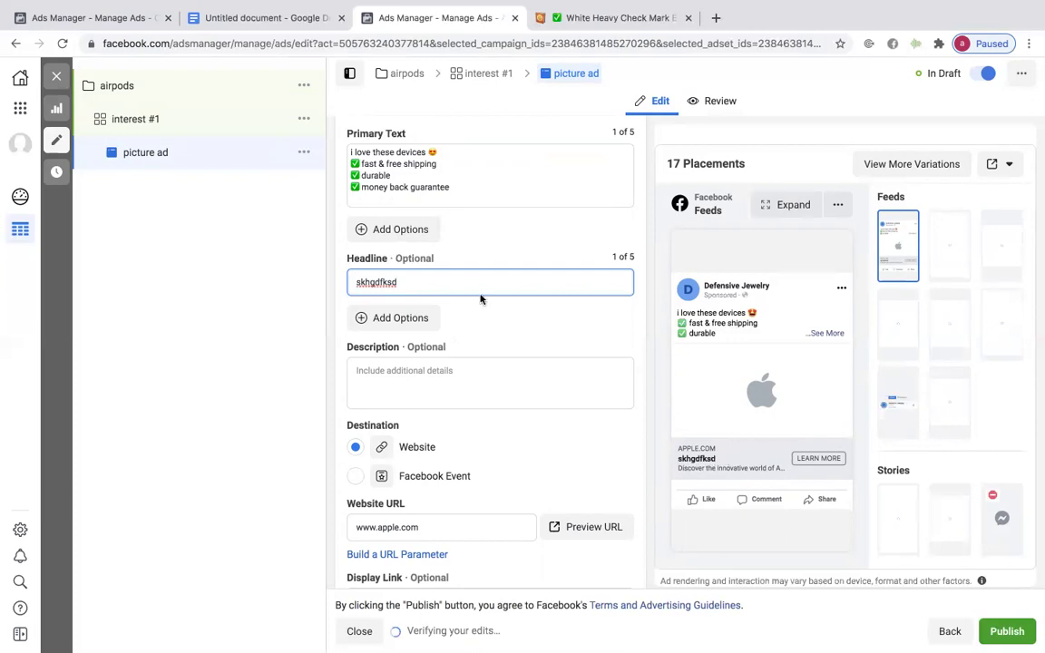
left_click_drag(434, 285, 329, 280)
key("BackSpace")
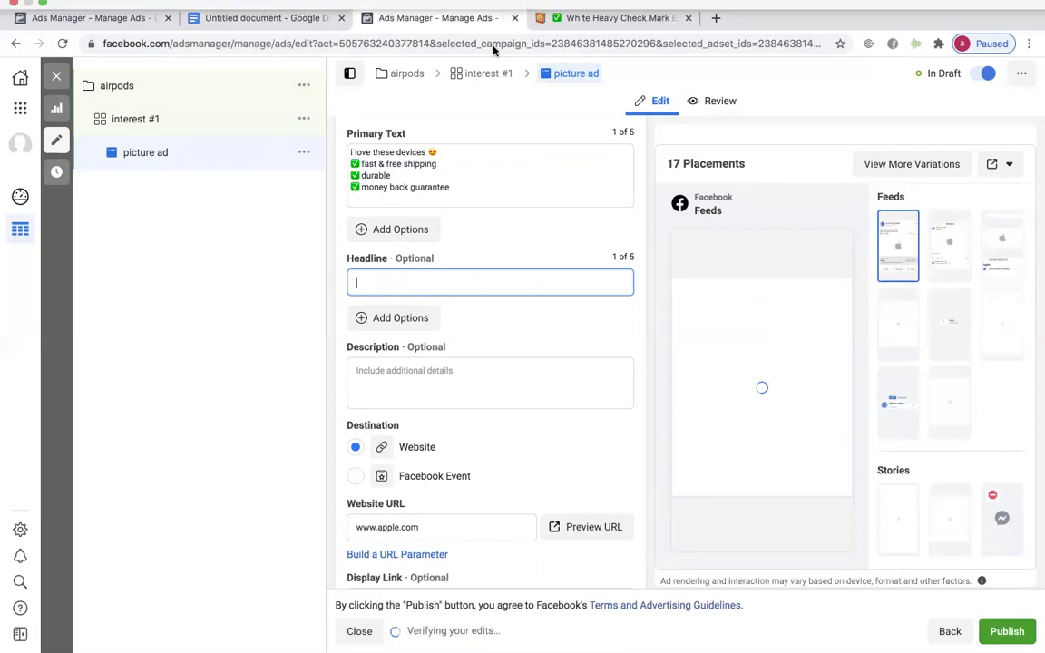
Step: Set the ad headline to "check 'em out"
type("ch")
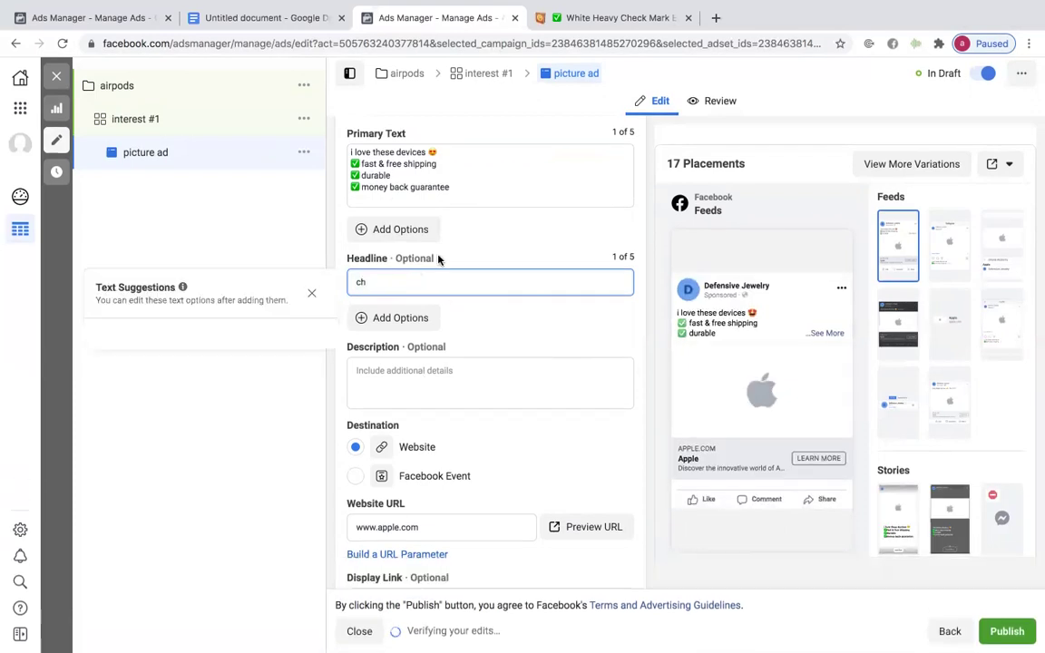
type("eck it")
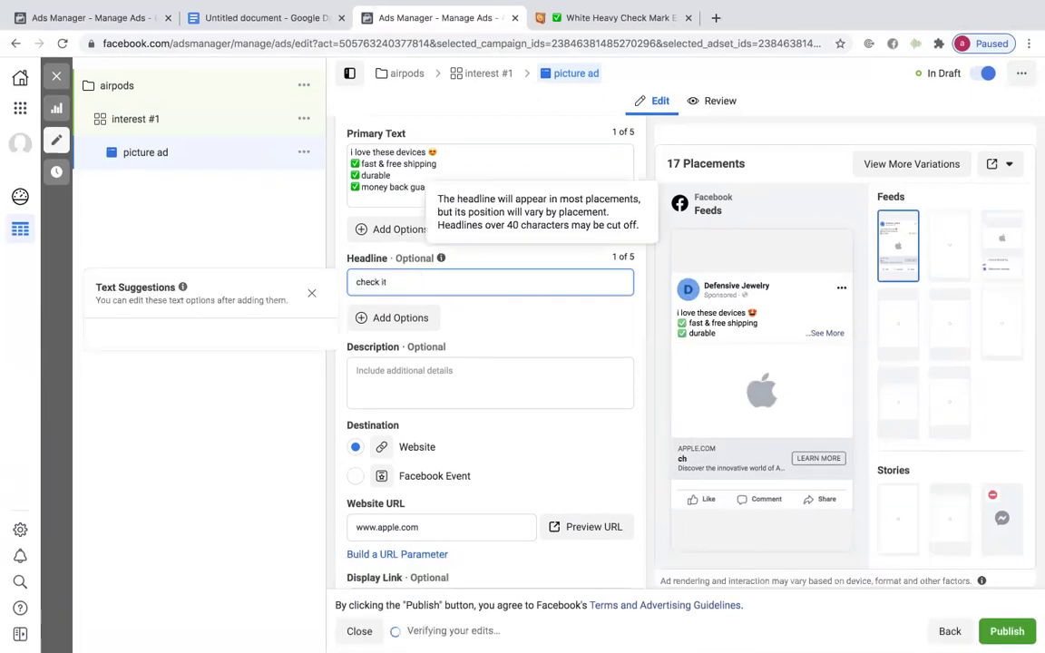
type(" out")
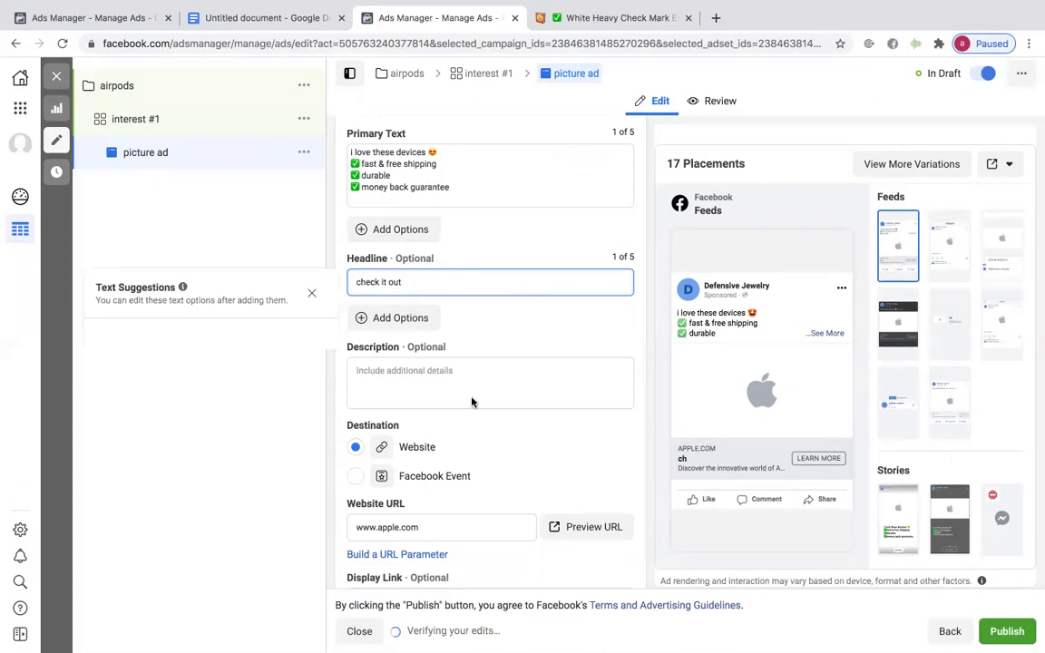
left_click_drag(406, 285, 381, 283)
type("them")
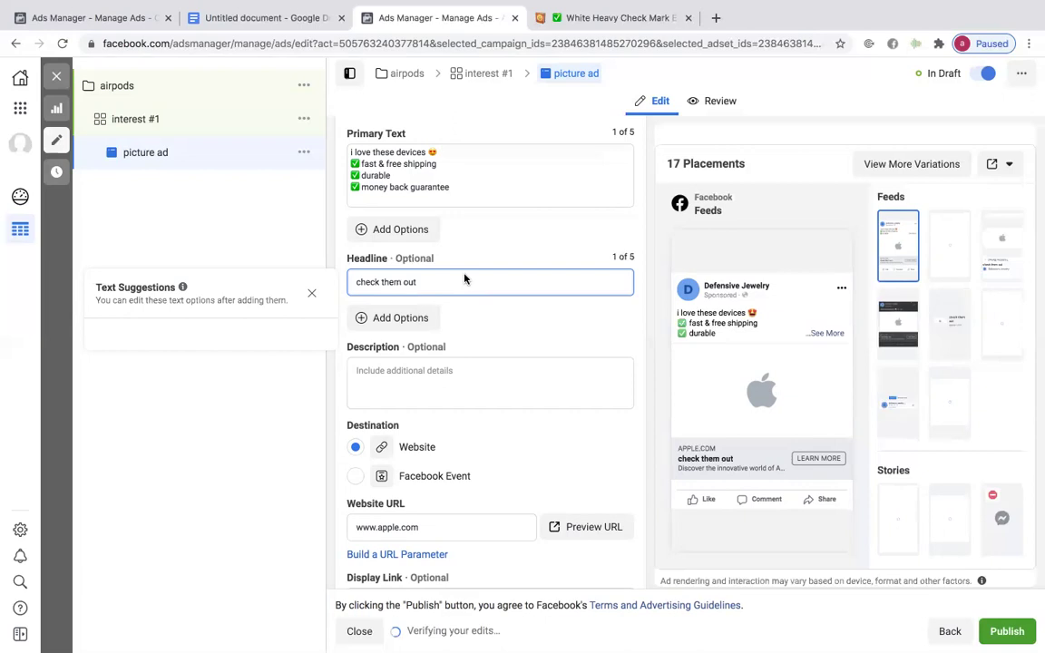
key("BackSpace")
key("BackSpace")
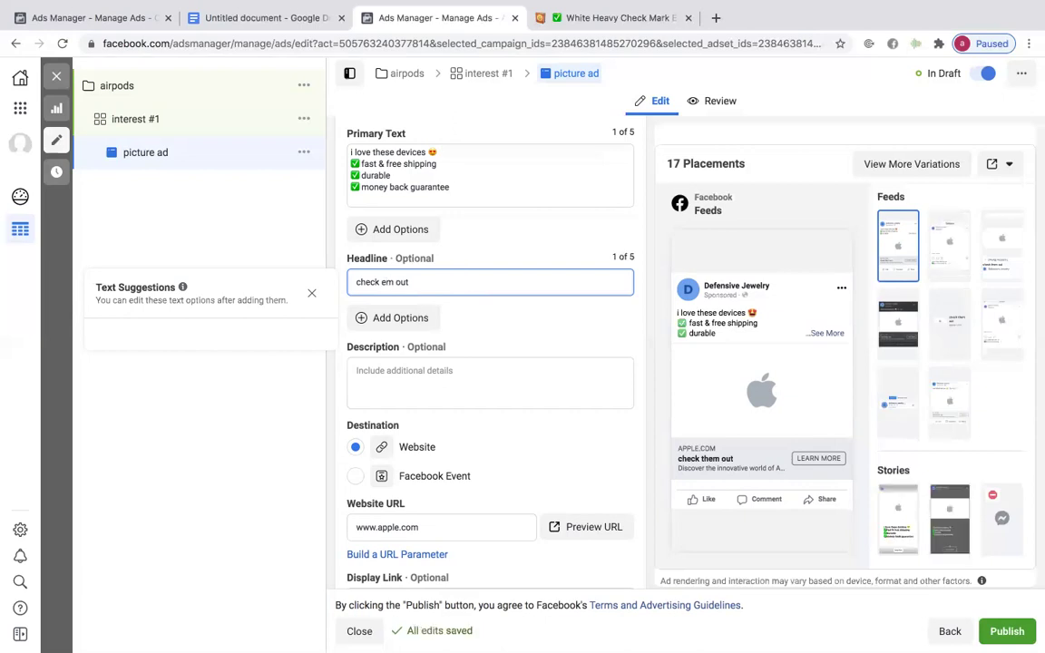
type("'")
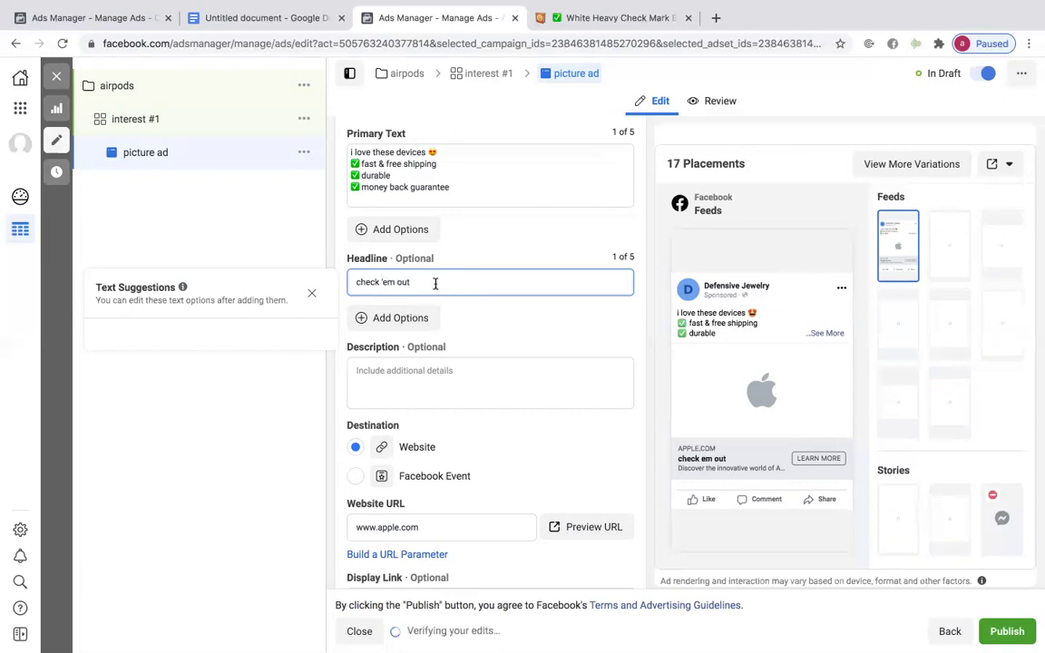
left_click_drag(435, 283, 351, 282)
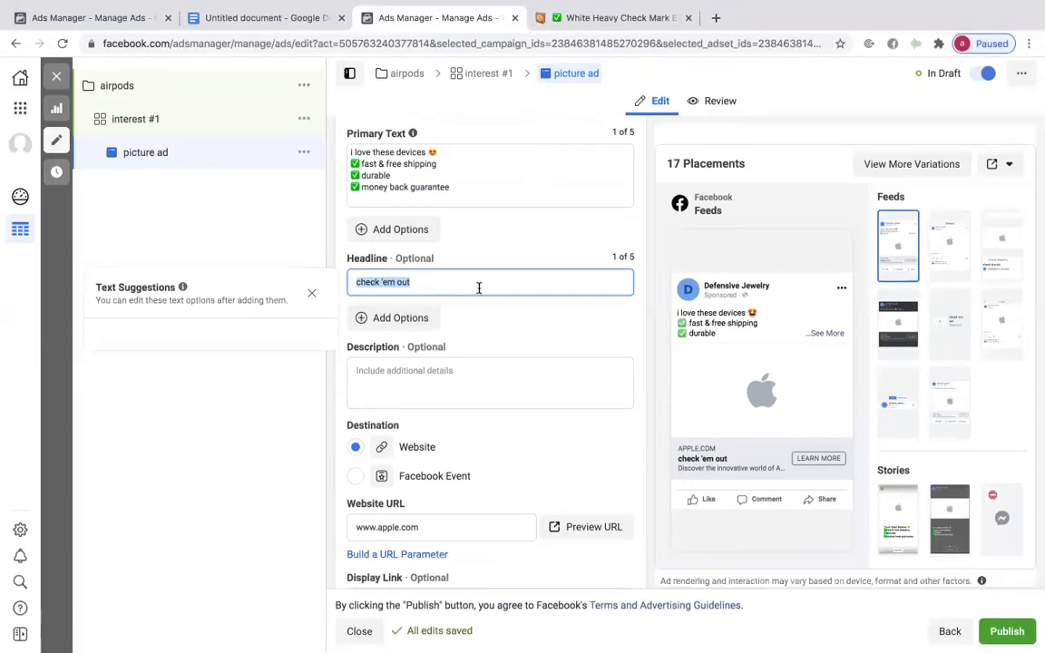
left_click(451, 279)
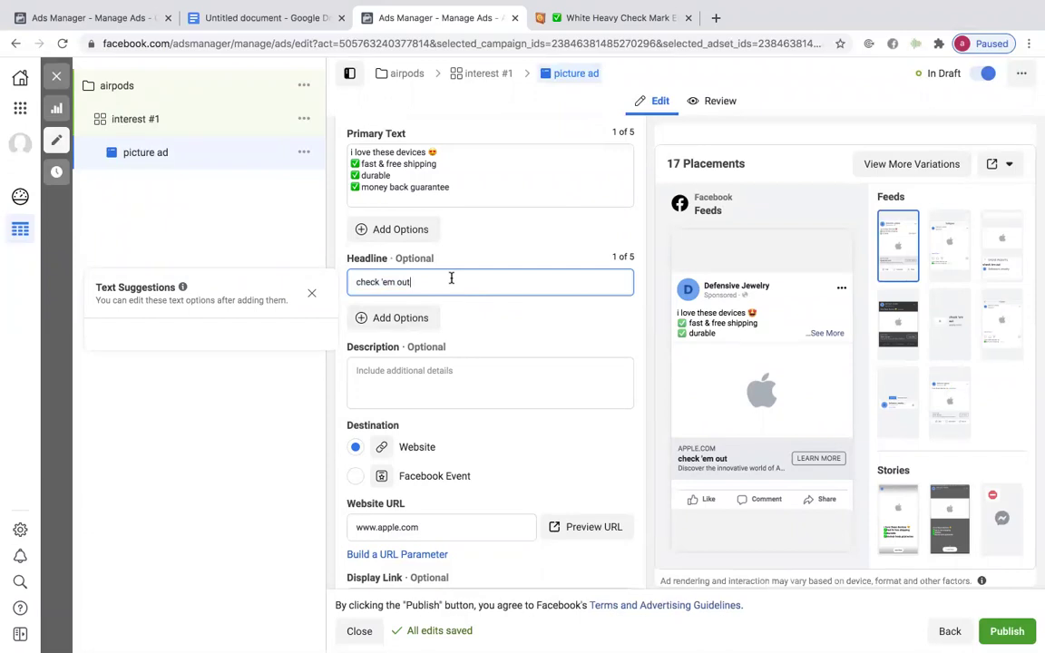
scroll(456, 477, "down", 2)
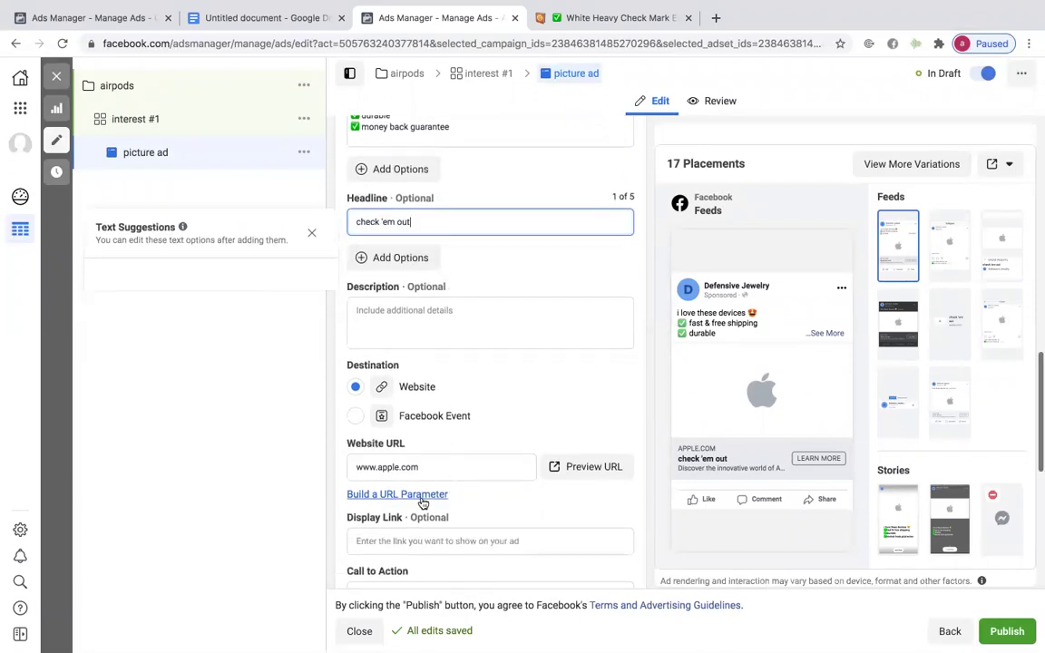
Step: Set the picture ad's call to action to Shop Now
scroll(423, 499, "down", 2)
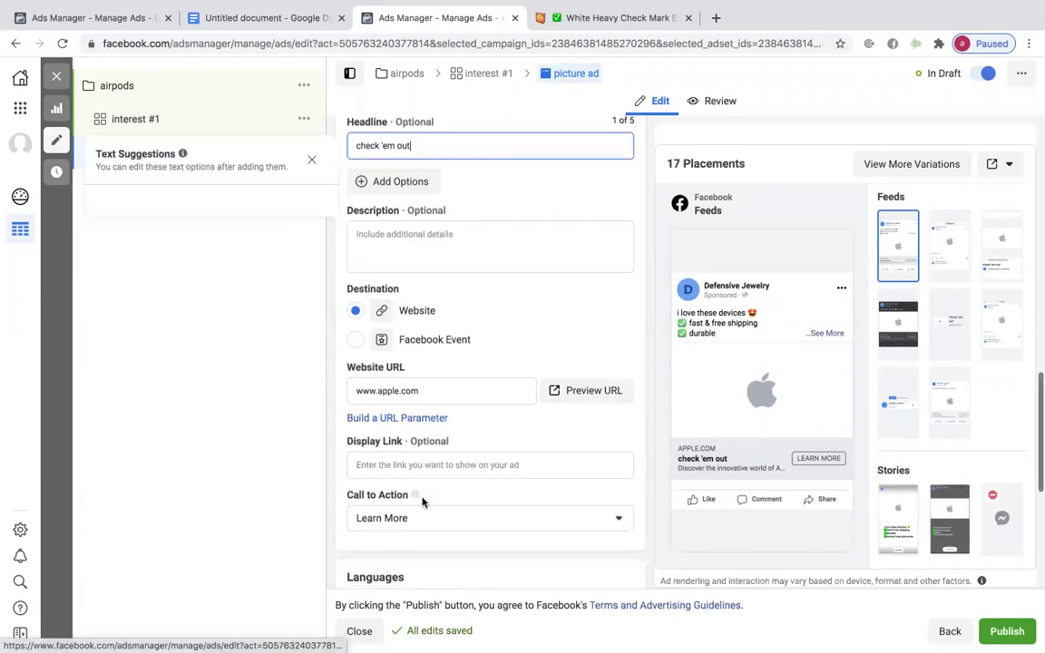
scroll(449, 390, "down", 2)
left_click(436, 452)
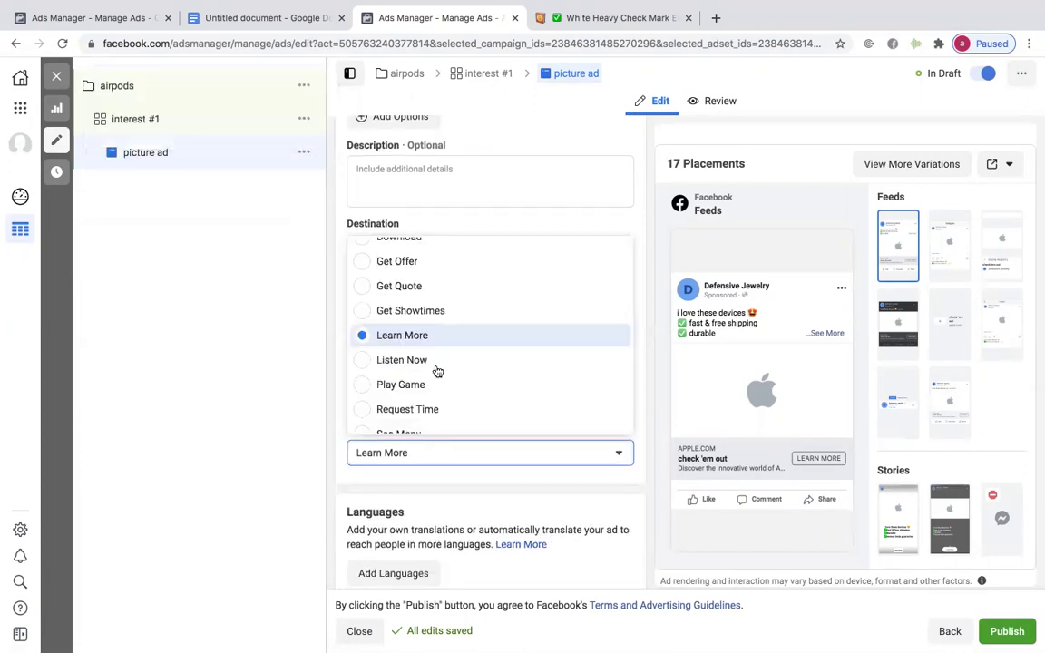
scroll(416, 335, "up", 4)
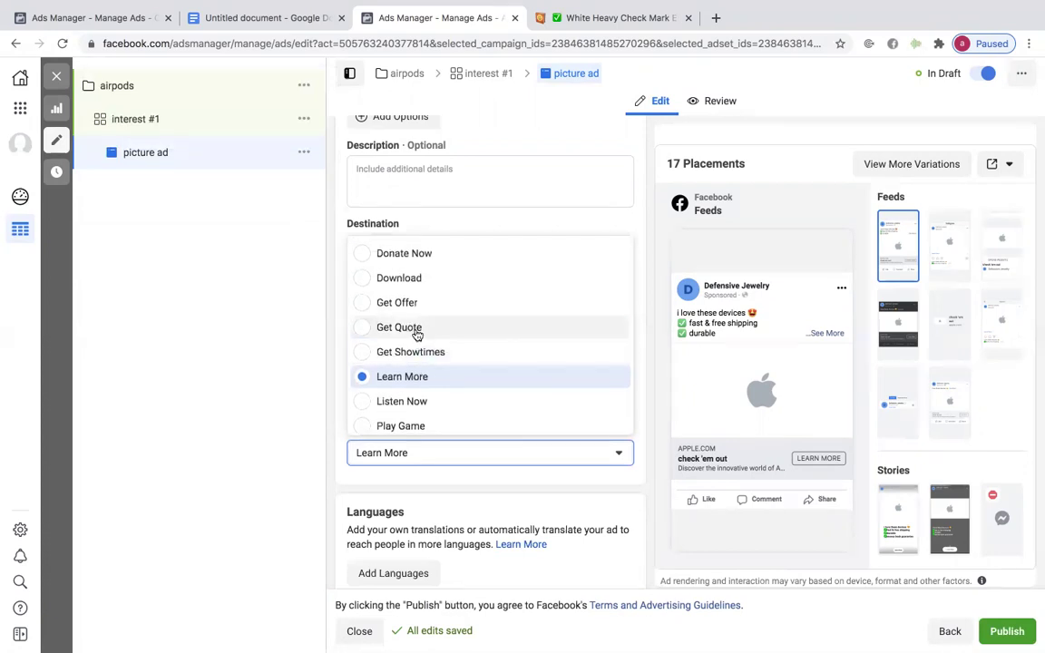
scroll(417, 284, "down", 3)
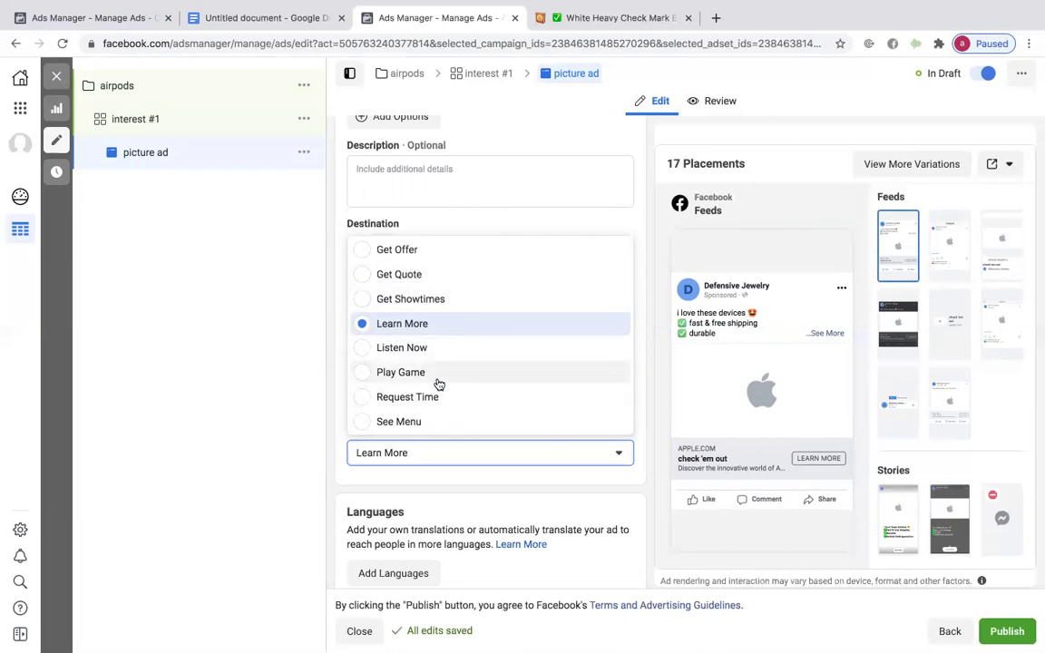
scroll(433, 332, "up", 3)
scroll(435, 331, "up", 3)
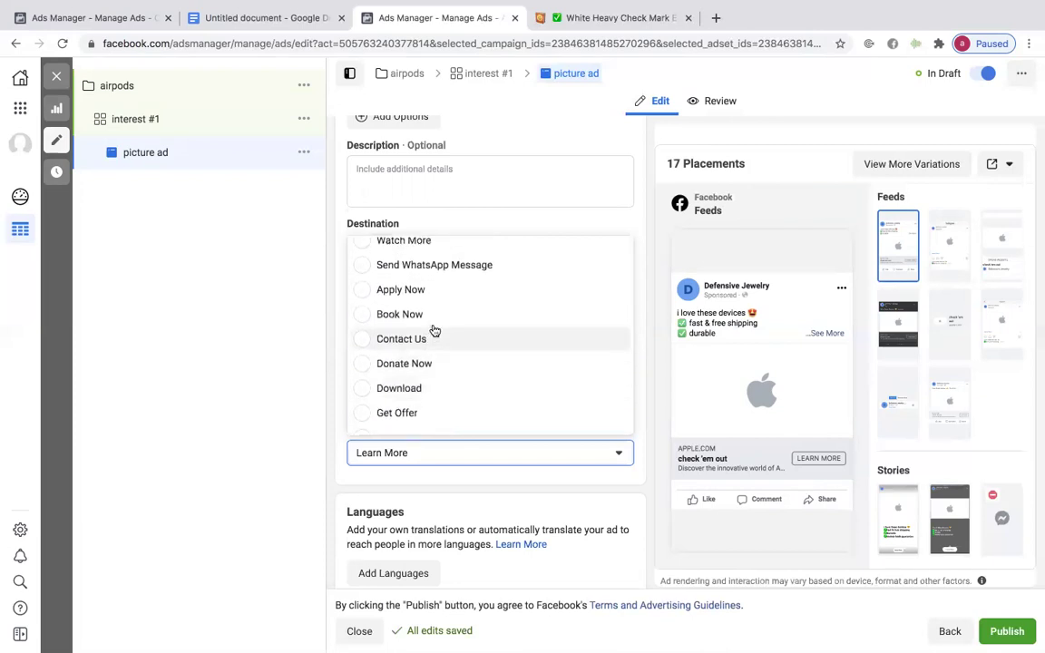
scroll(435, 331, "down", 4)
scroll(435, 331, "down", 2)
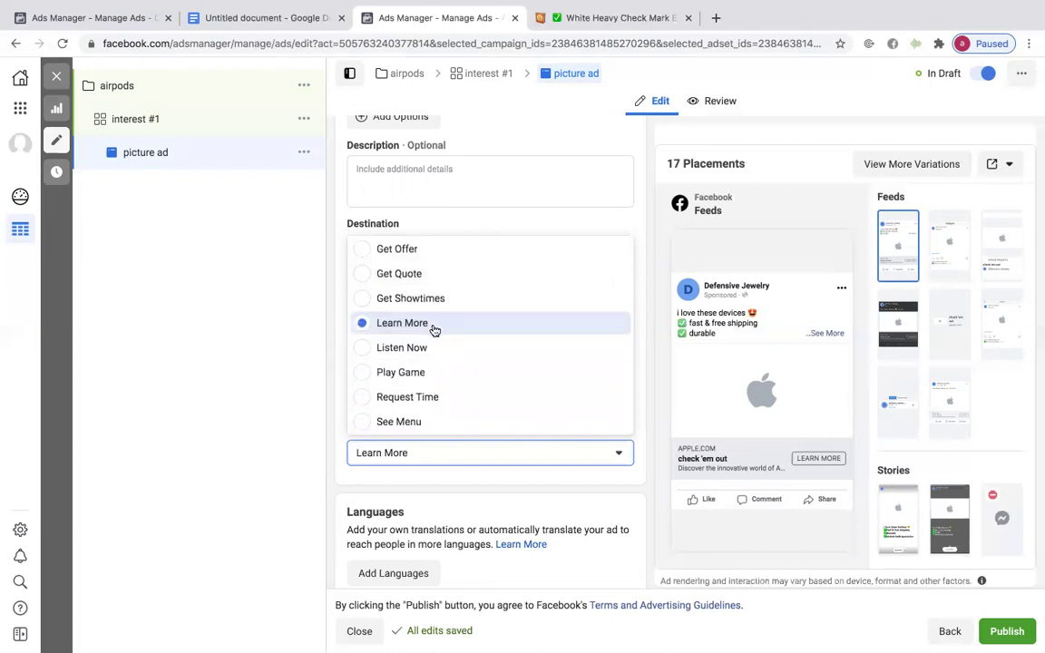
scroll(435, 331, "up", 4)
scroll(434, 331, "up", 5)
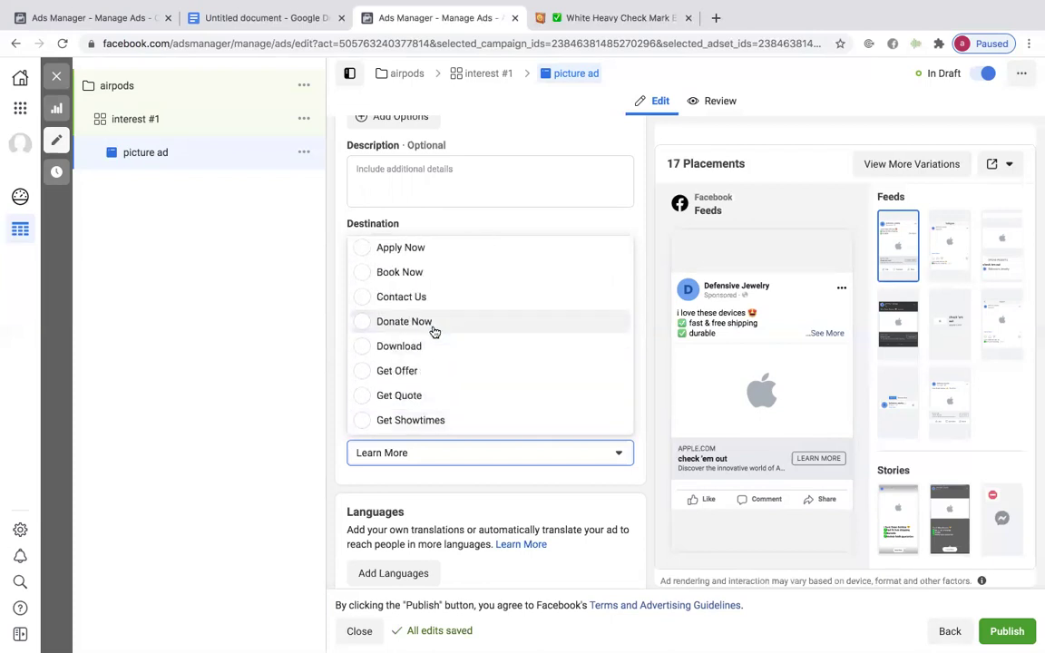
left_click(426, 280)
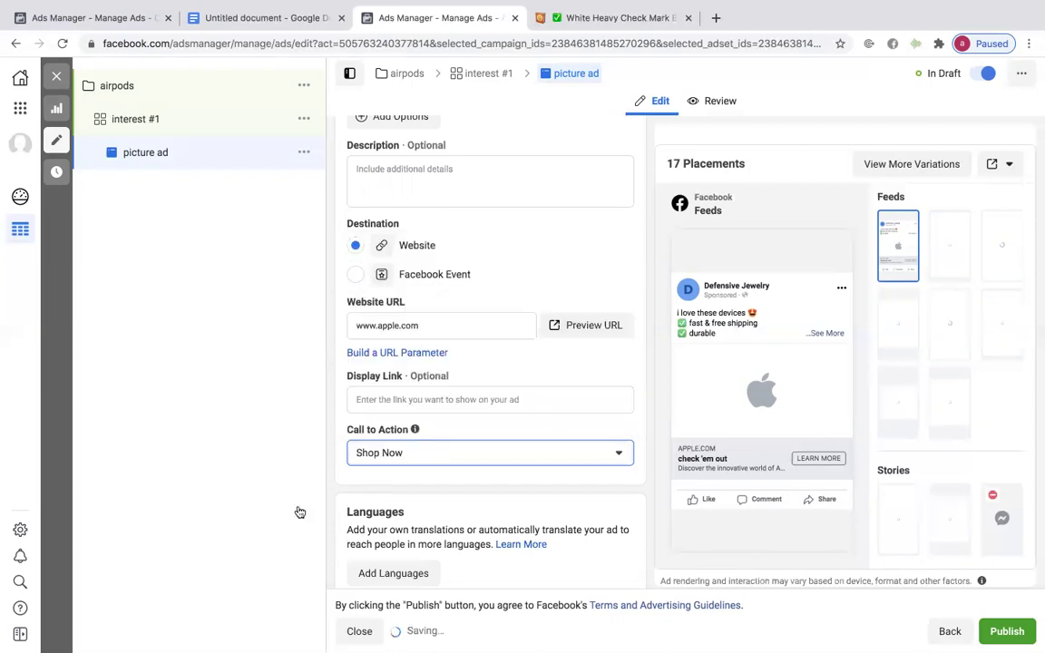
Step: Duplicate the picture ad once within the original campaign, keeping existing reactions, comments and shares on the new ad
scroll(466, 515, "down", 3)
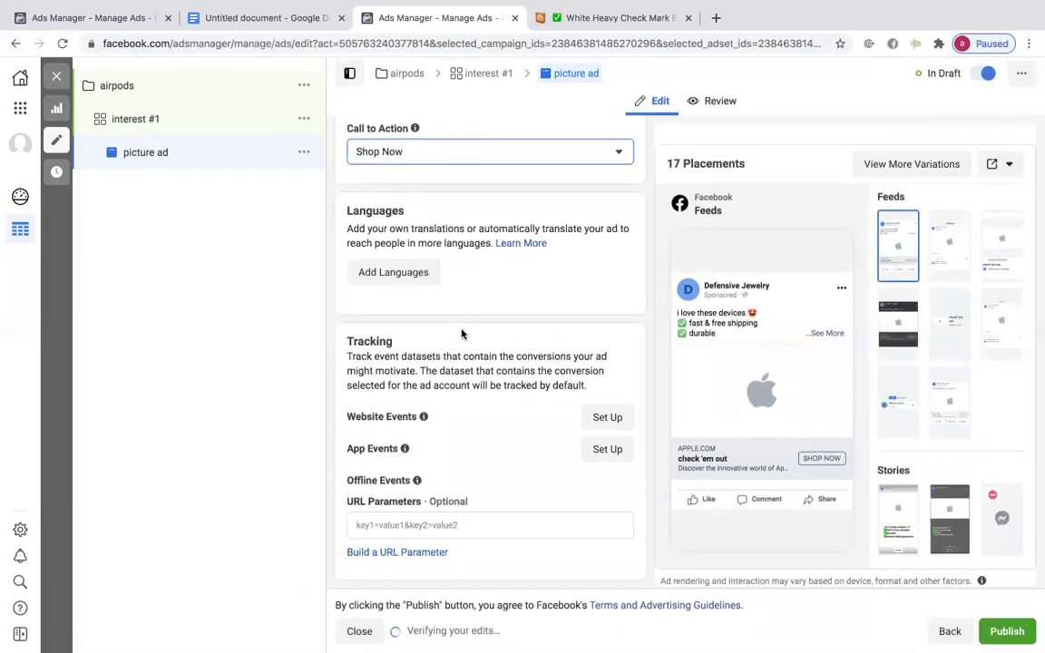
scroll(462, 334, "up", 1)
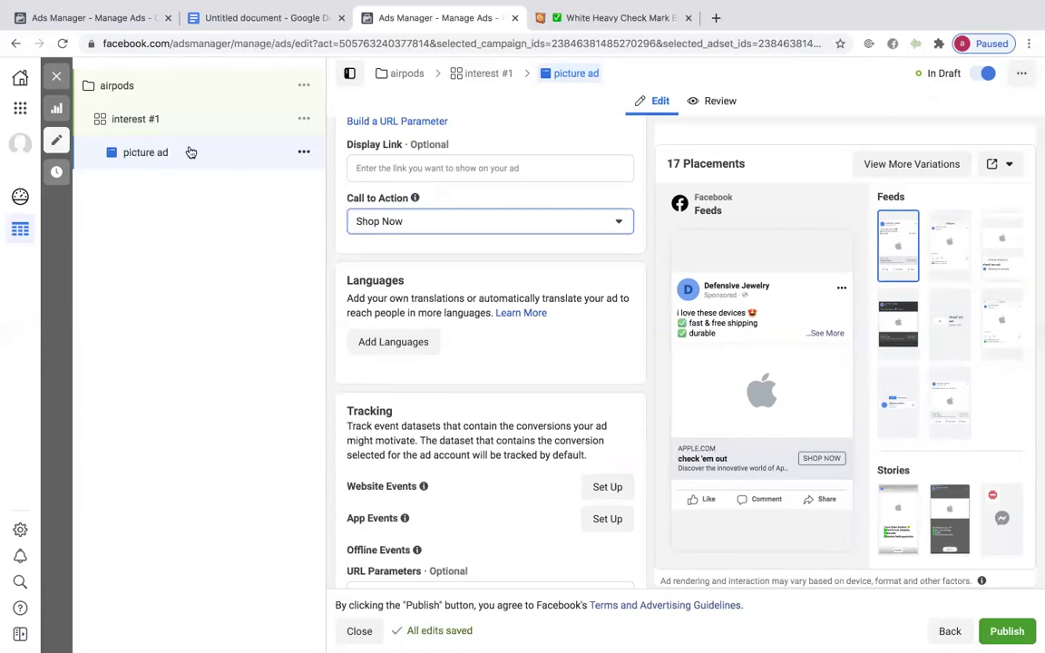
left_click(305, 154)
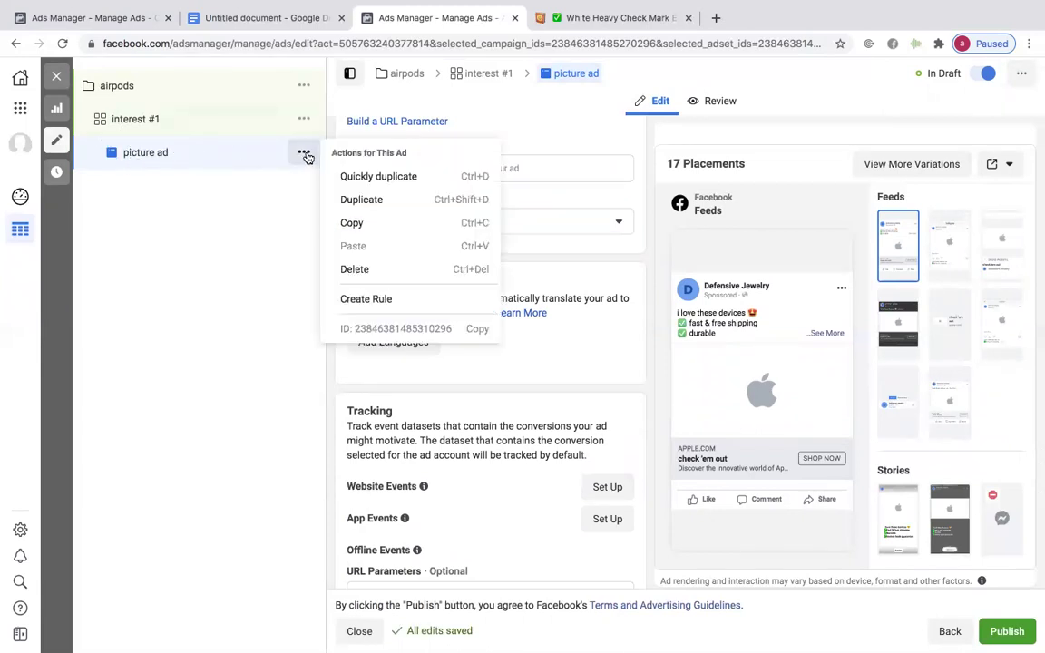
left_click(432, 202)
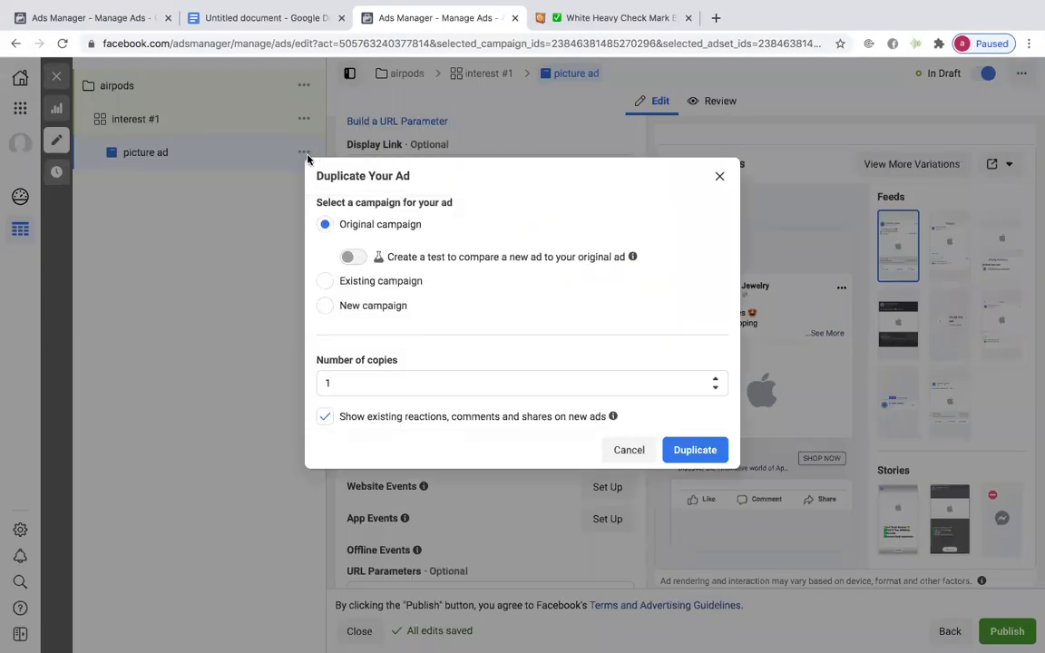
left_click(694, 451)
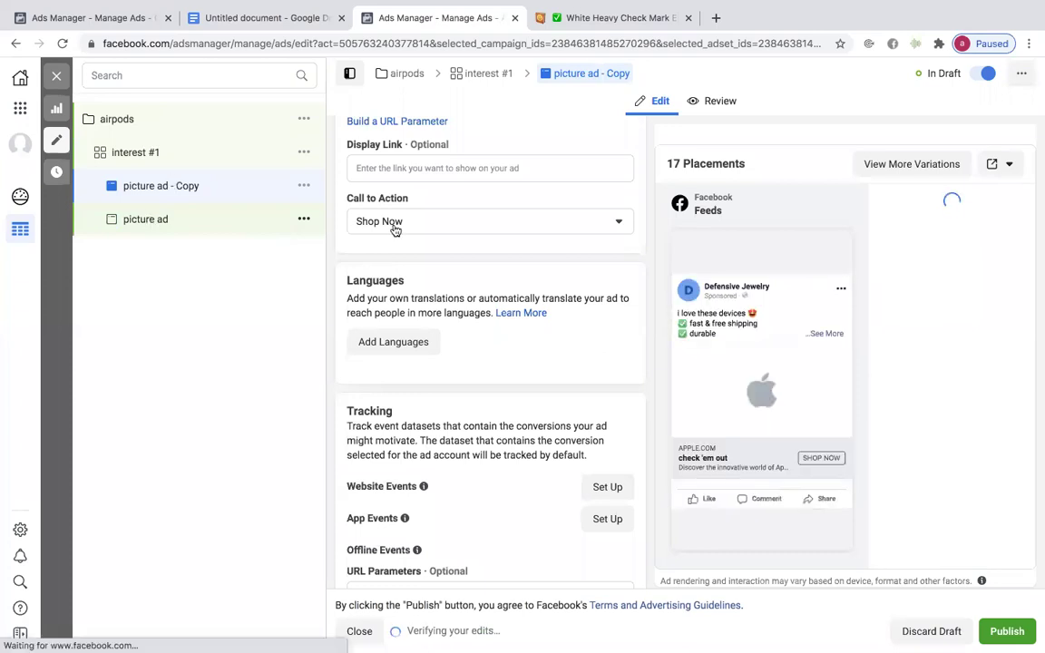
Step: Rename the duplicated ad as "video"
scroll(481, 234, "up", 8)
scroll(481, 233, "up", 10)
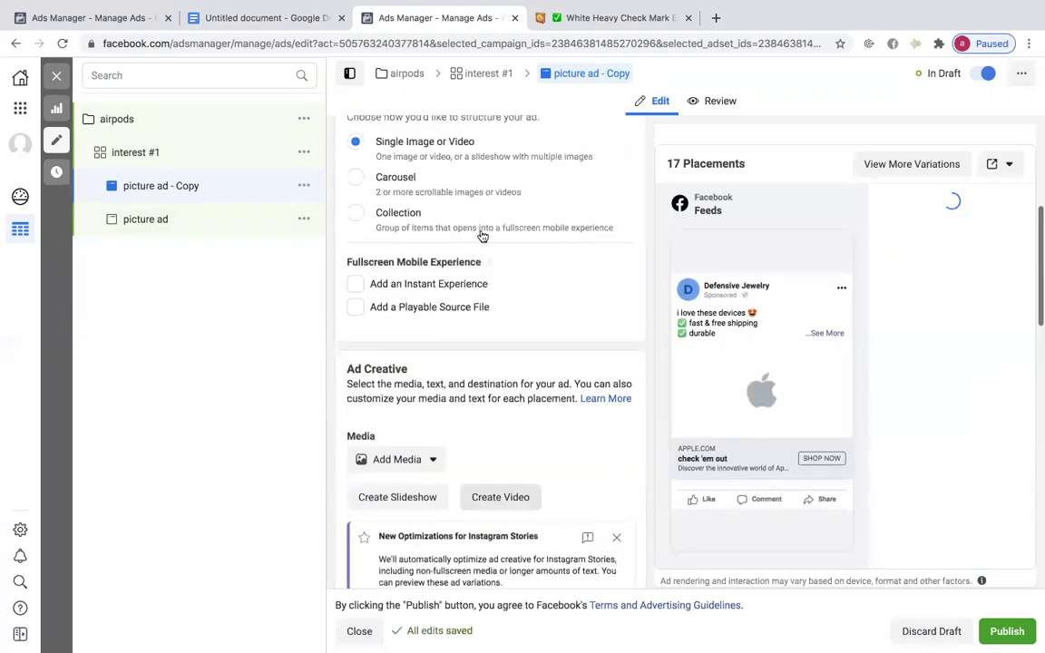
left_click_drag(460, 172, 345, 174)
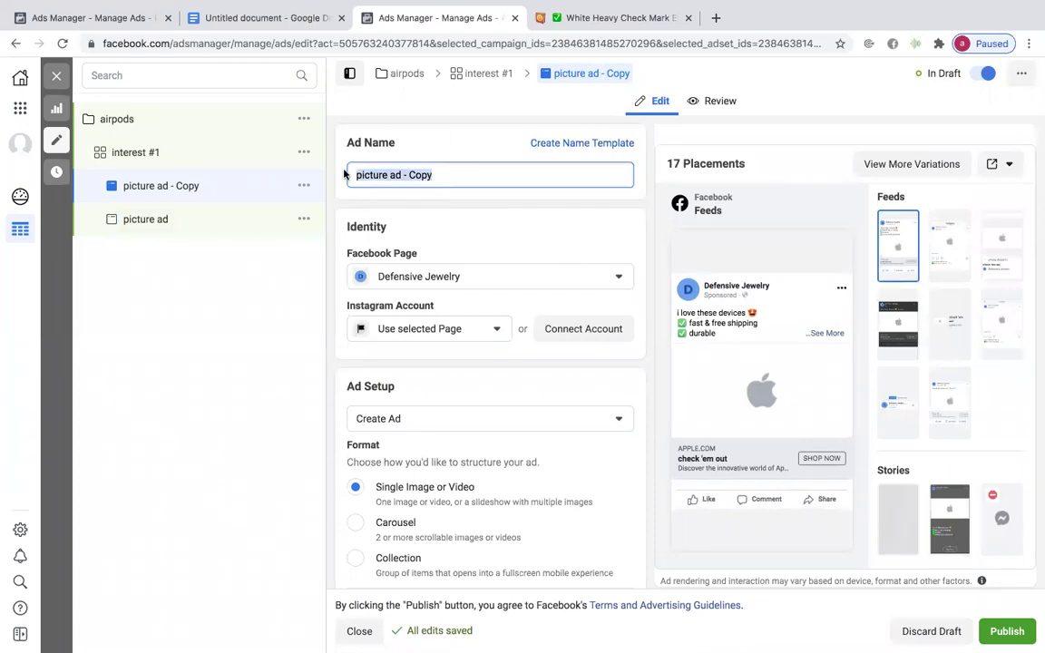
type("video")
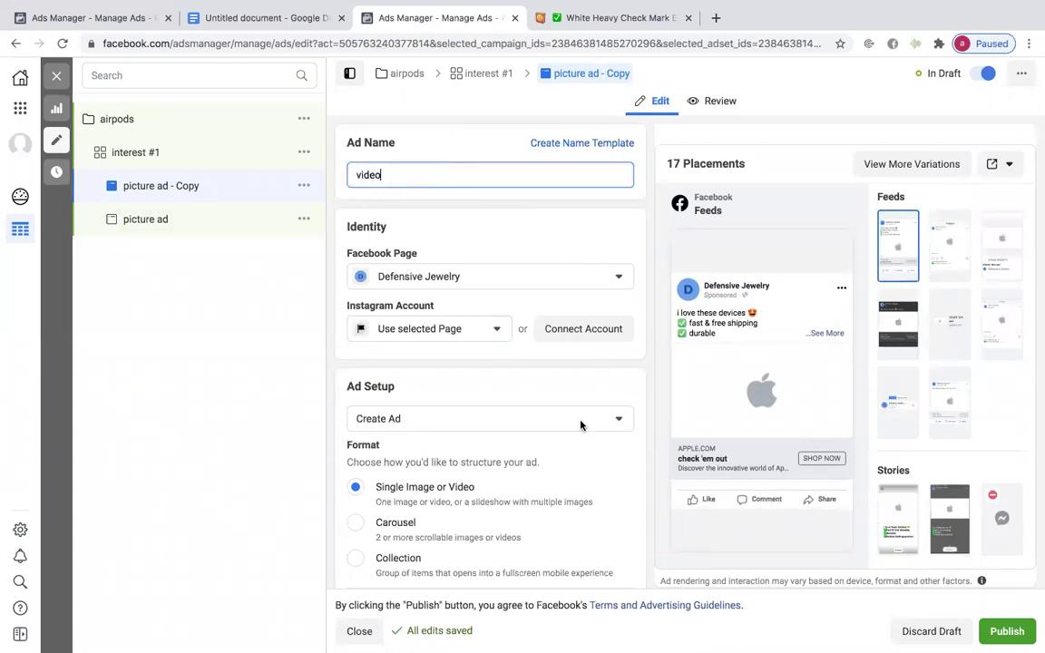
Step: View the media types that can be added to the video ad's creative, then dismiss the choices
scroll(478, 389, "down", 6)
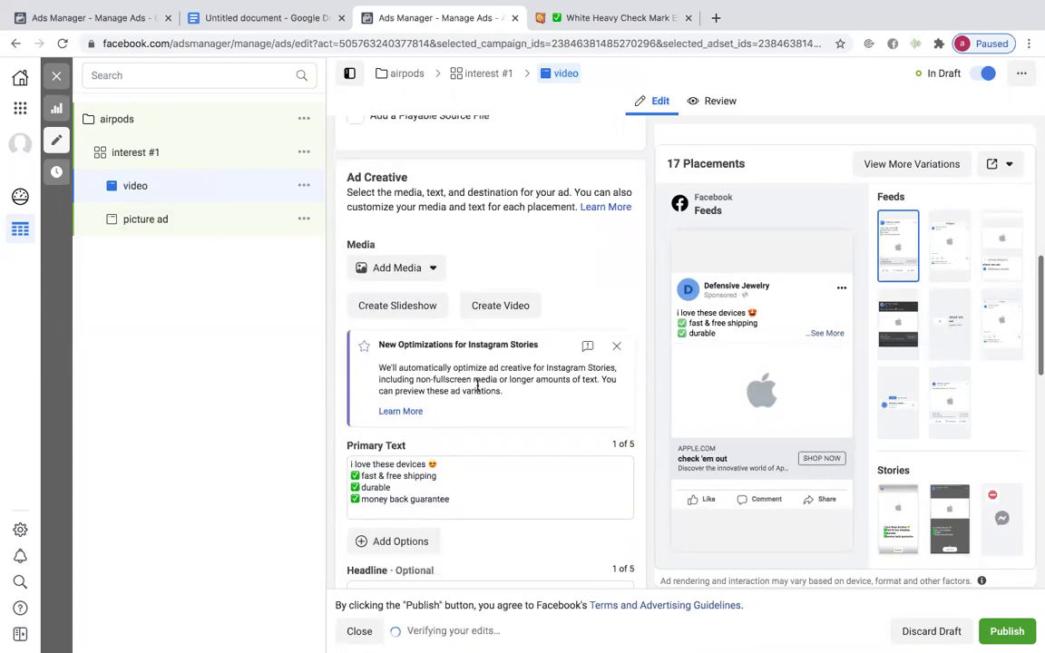
scroll(477, 385, "down", 1)
scroll(478, 387, "up", 2)
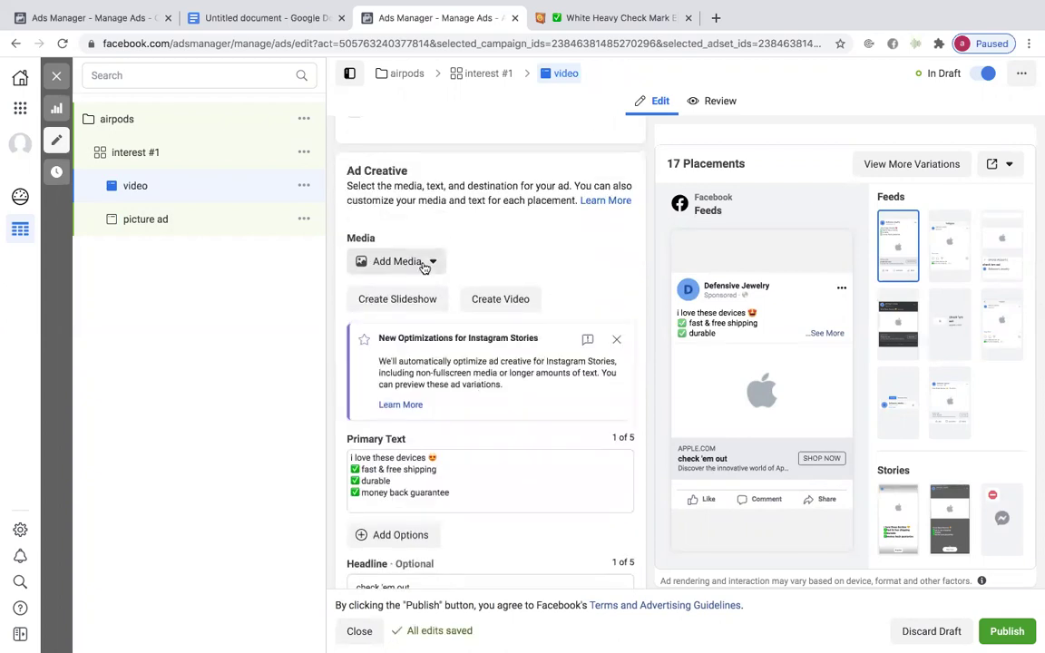
left_click(424, 265)
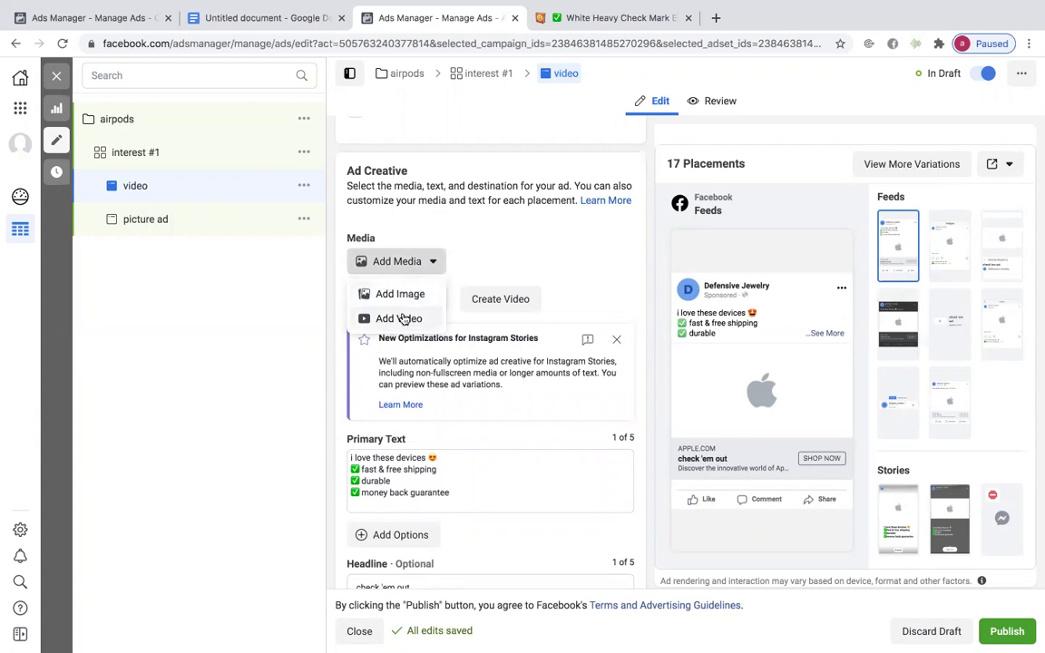
left_click(306, 254)
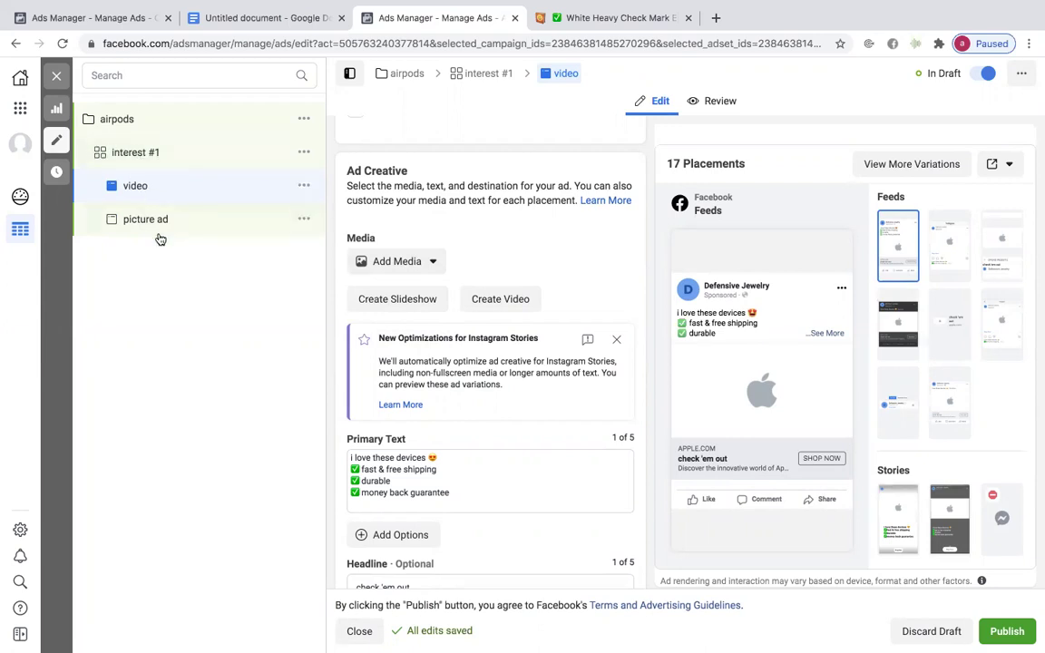
Step: Duplicate the "interest #1" ad set within the original campaign, making 3 copies that keep existing reactions, comments and shares
left_click(198, 156)
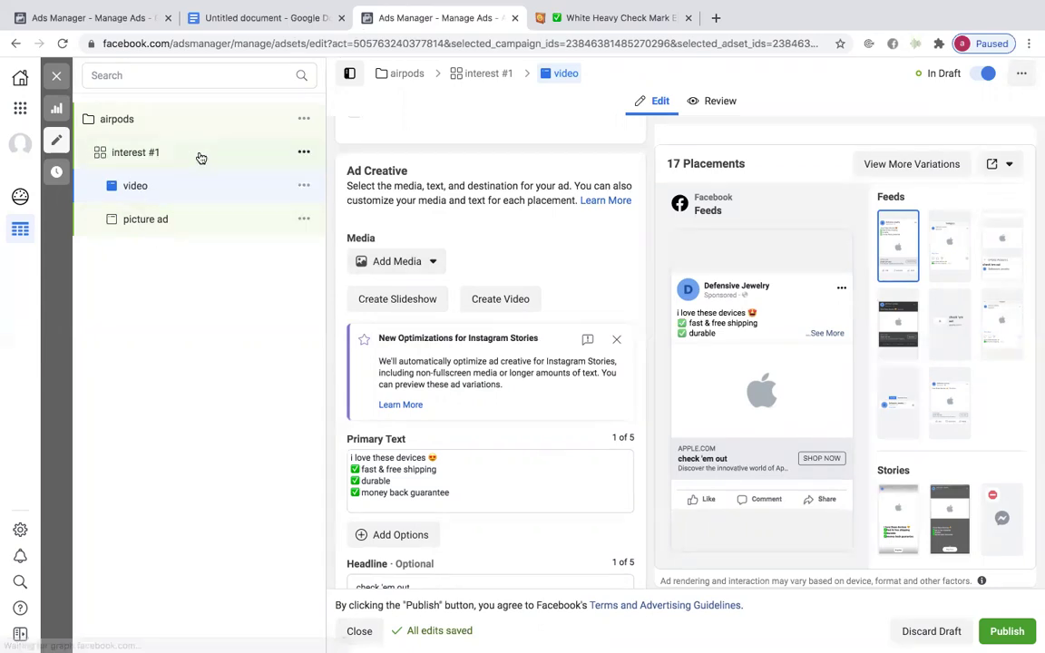
left_click(305, 154)
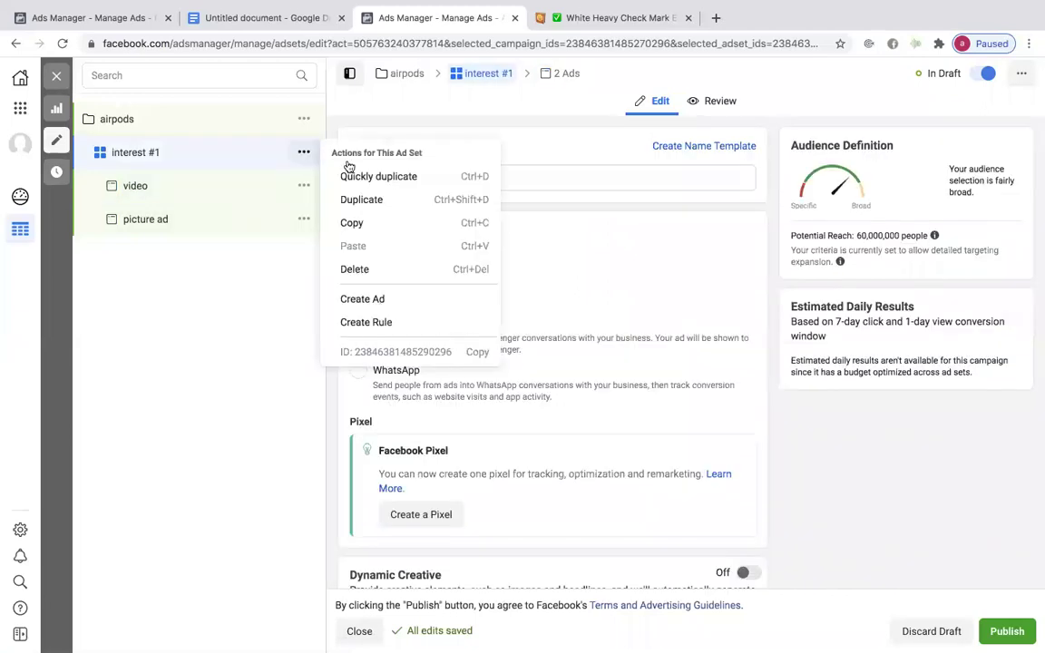
left_click(395, 201)
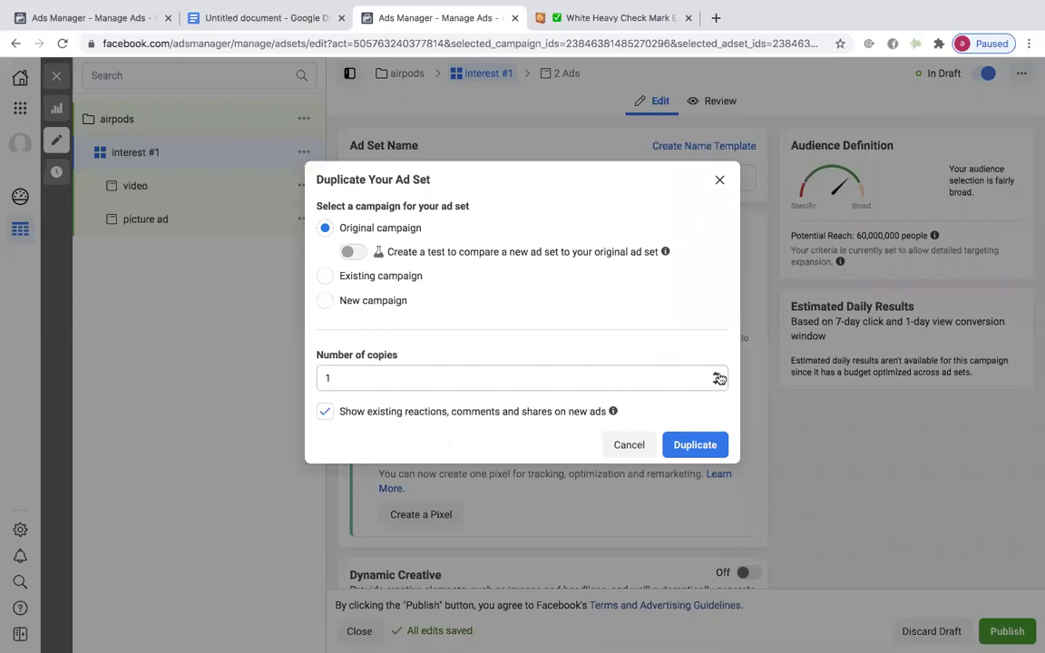
left_click(718, 376)
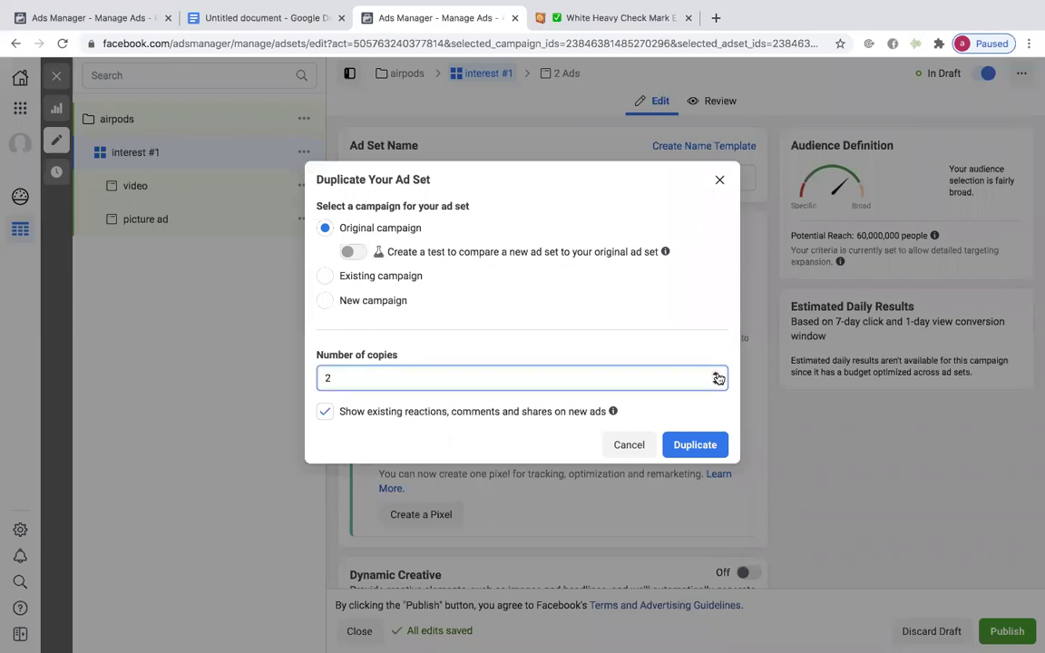
left_click(695, 445)
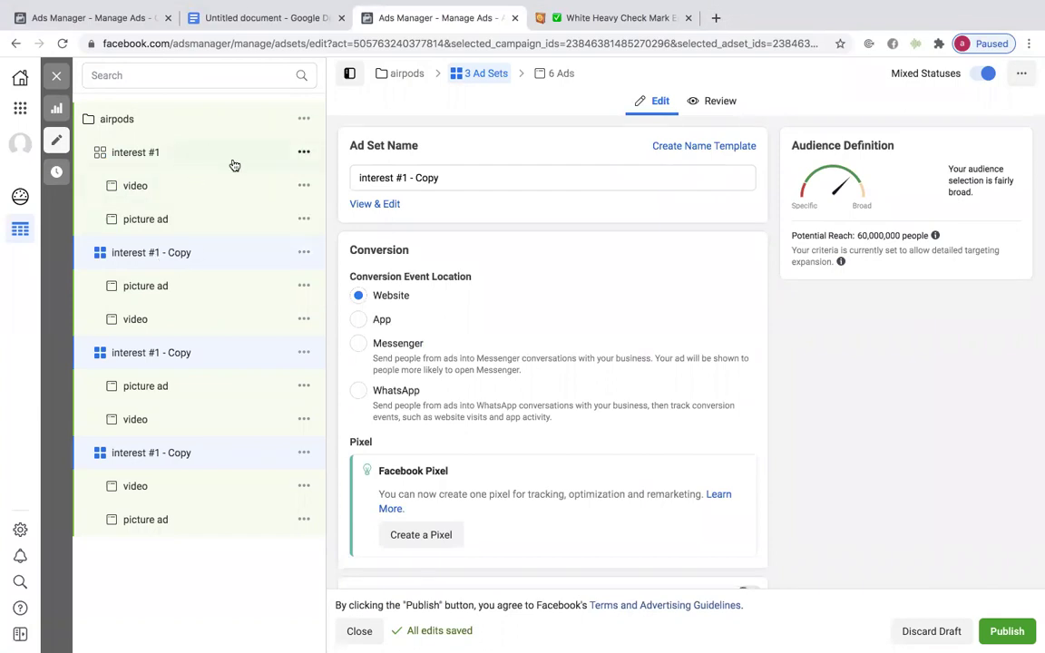
Step: Rename the first copied ad set as "interest #2"
left_click(156, 252)
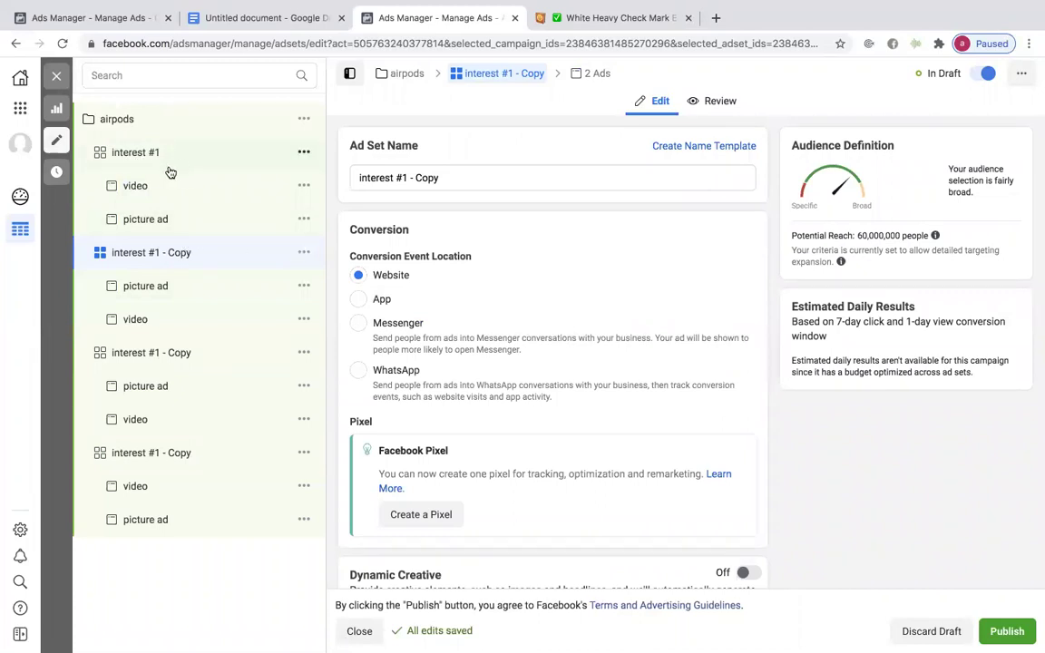
left_click_drag(460, 178, 406, 179)
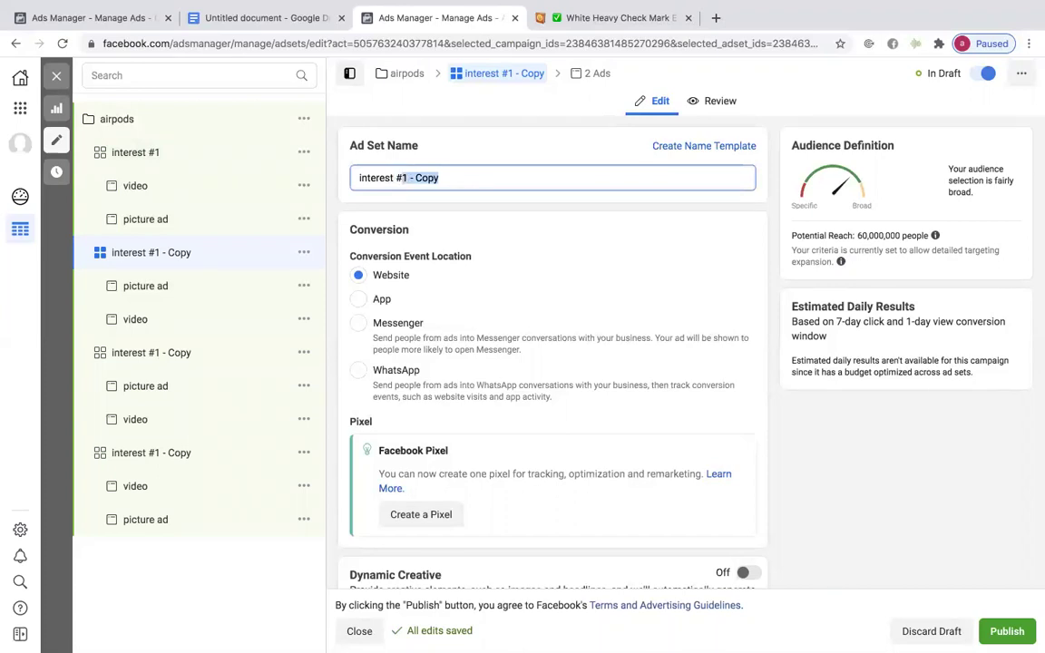
type("2")
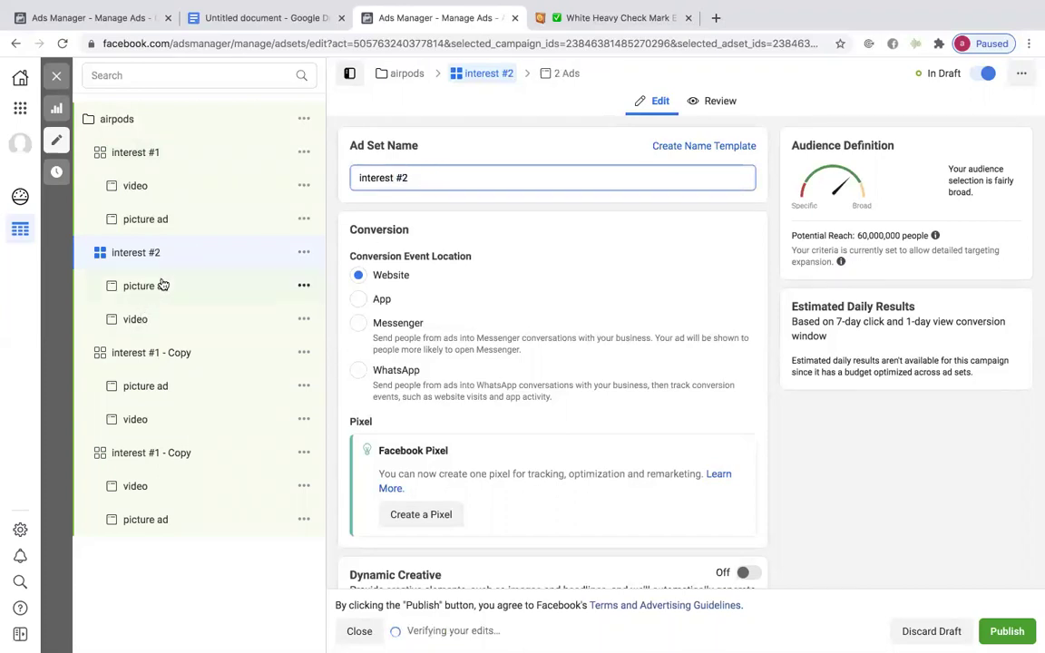
Step: Remove the Hip hop music interest from the included detailed targeting of the "interest #2" ad set
scroll(508, 309, "down", 10)
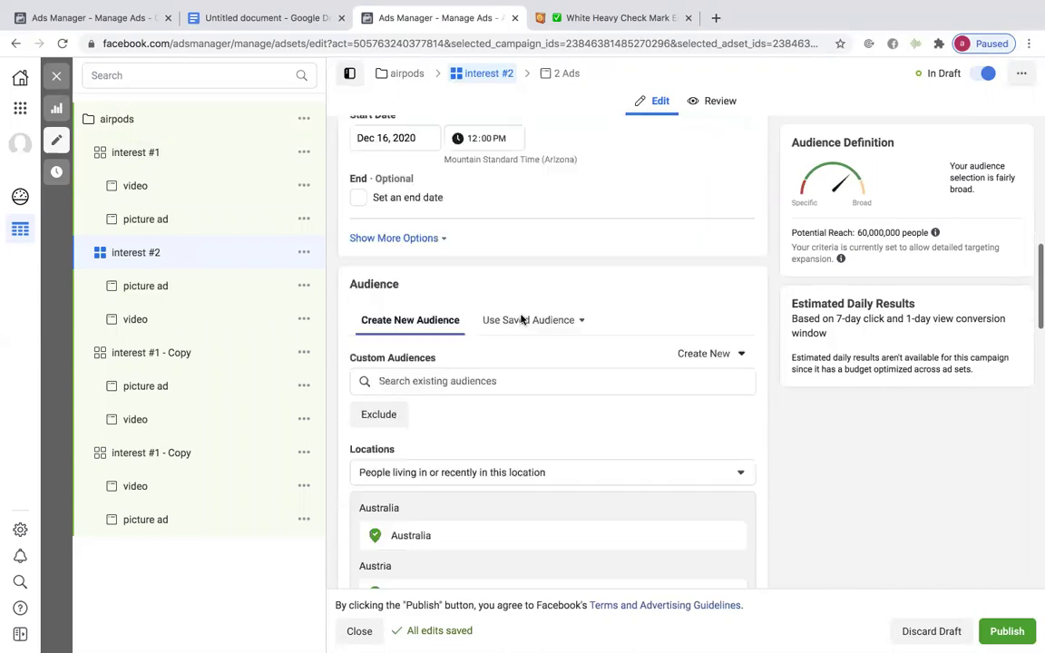
scroll(522, 319, "down", 5)
scroll(522, 318, "up", 3)
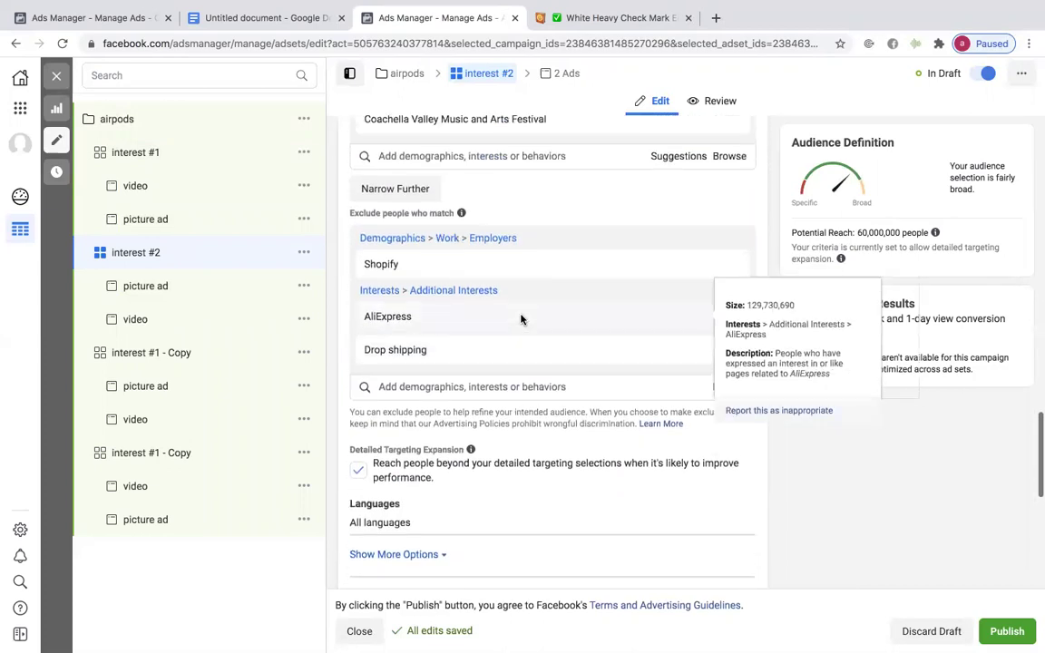
scroll(583, 293, "up", 2)
mouse_move(403, 247)
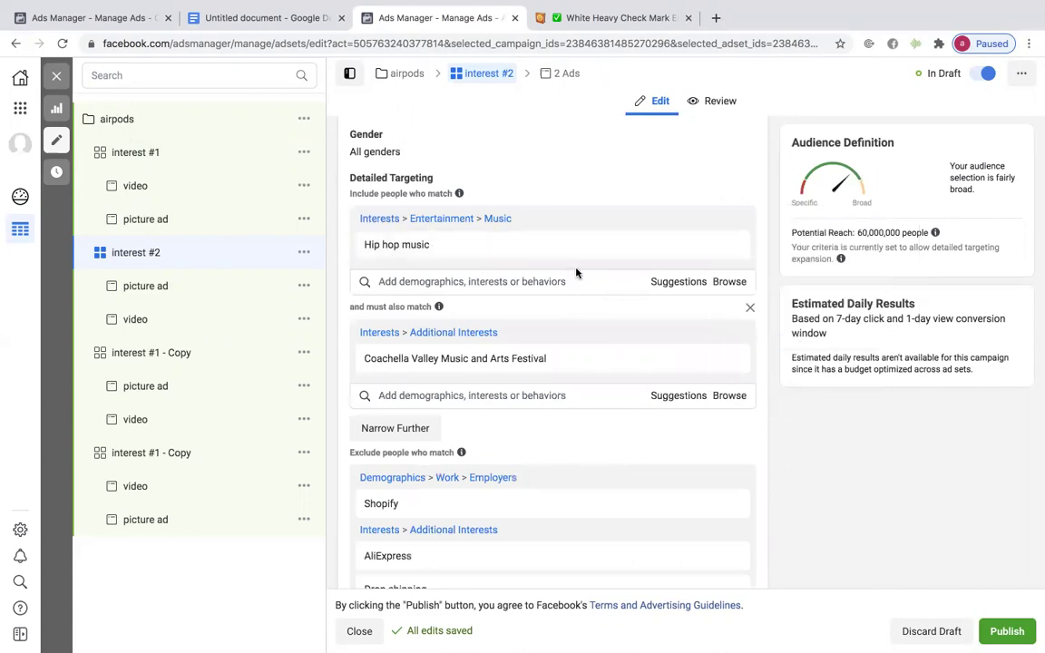
scroll(576, 273, "up", 1)
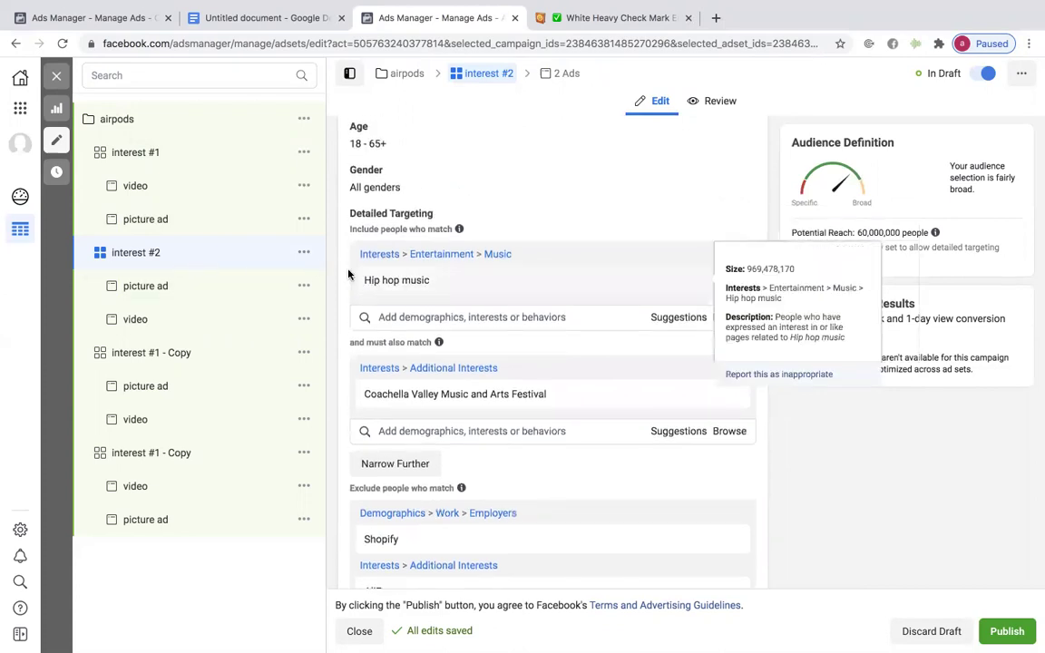
mouse_move(559, 287)
scroll(559, 287, "up", 5)
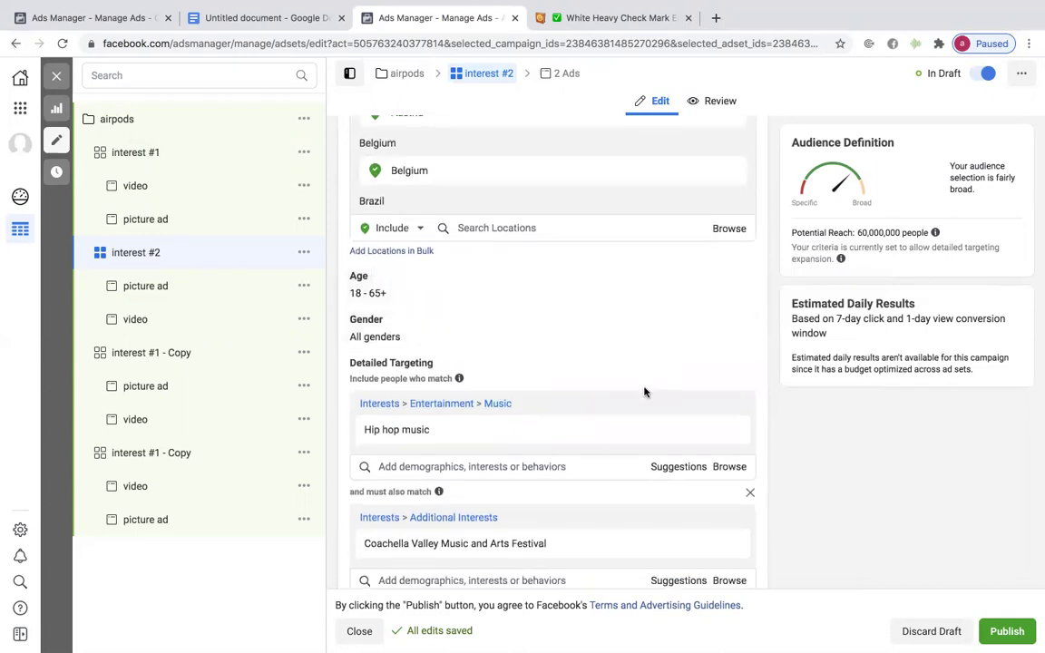
left_click_drag(360, 404, 405, 404)
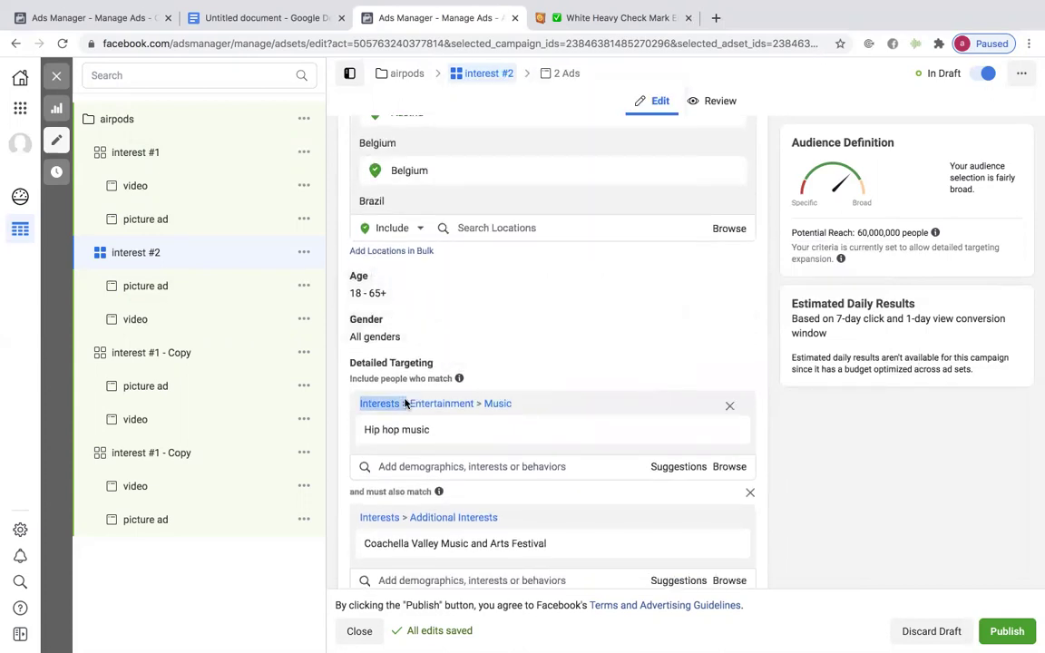
left_click(731, 408)
scroll(489, 339, "down", 1)
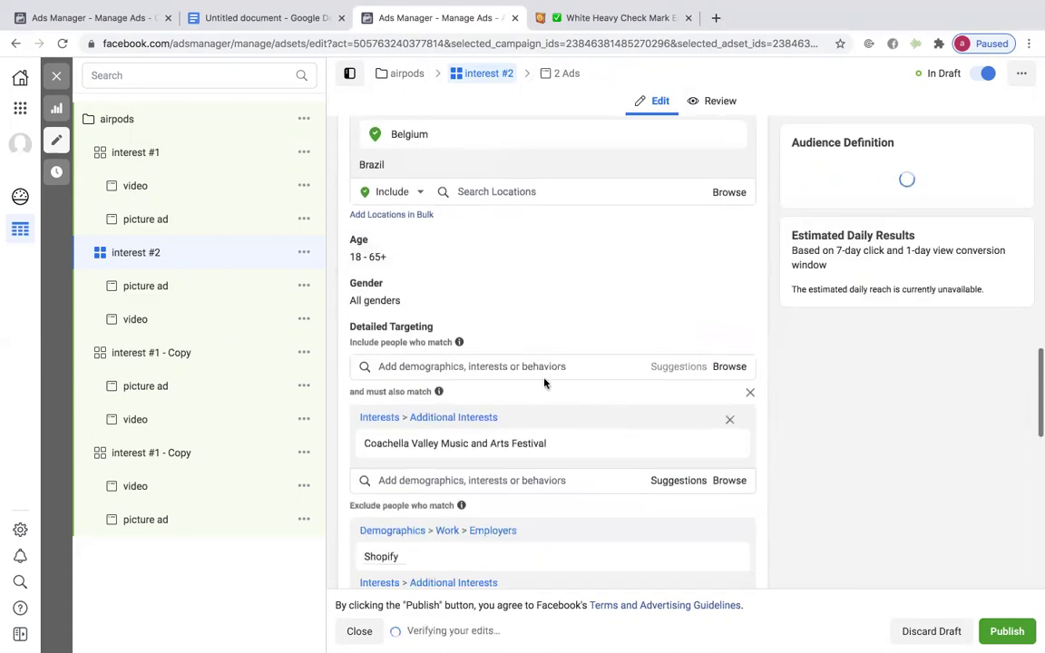
Step: Add the Headphones interest to the included detailed targeting of the "interest #2" ad set
left_click(519, 367)
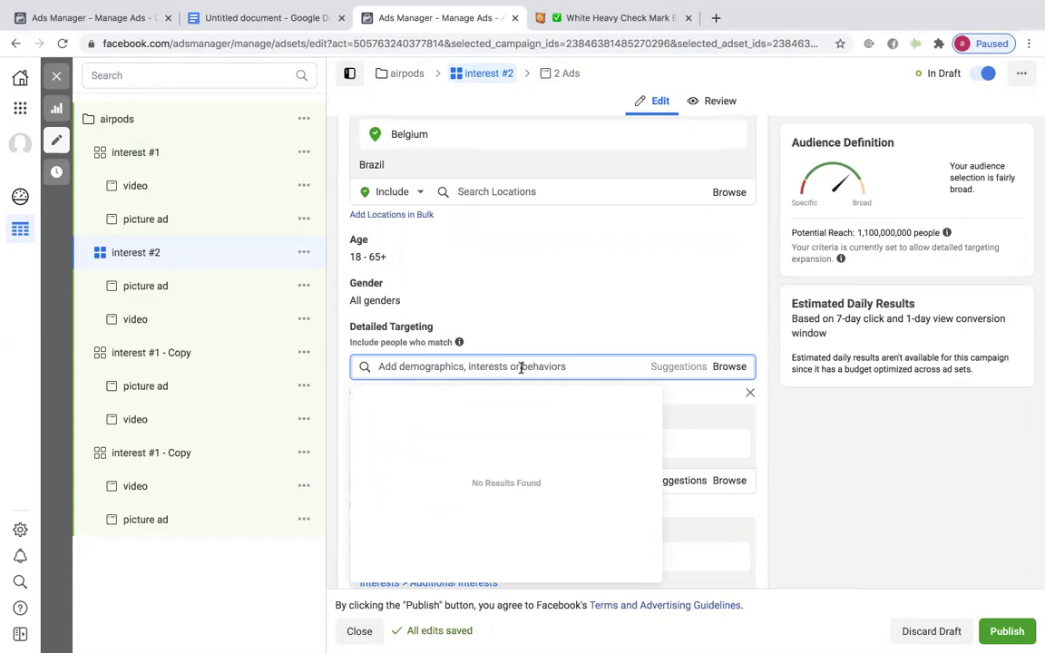
type("b")
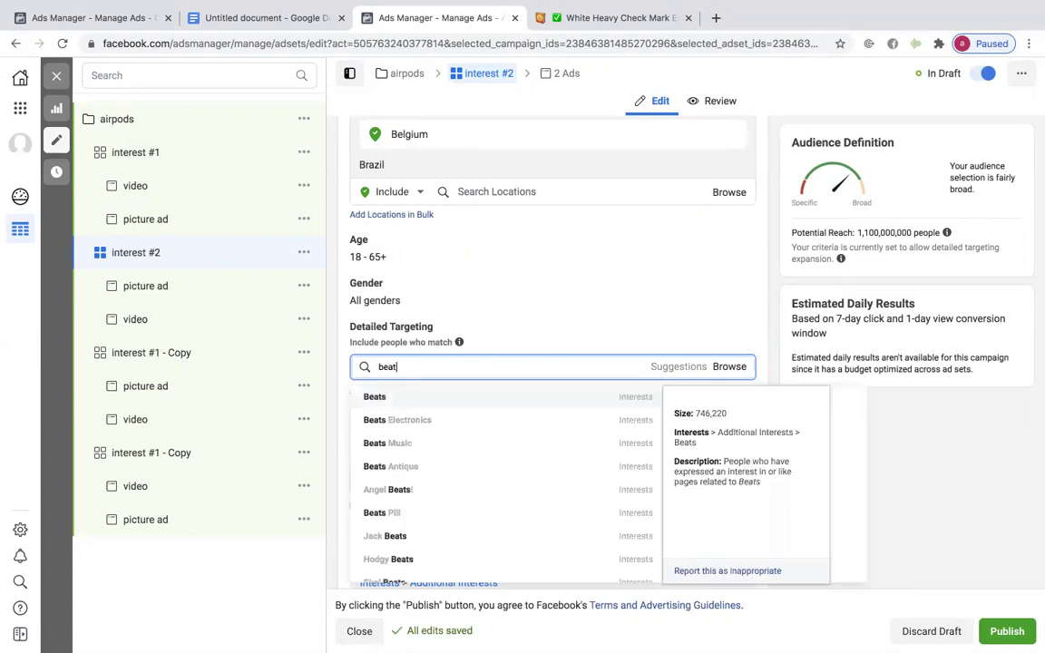
key("BackSpace")
type("headphones")
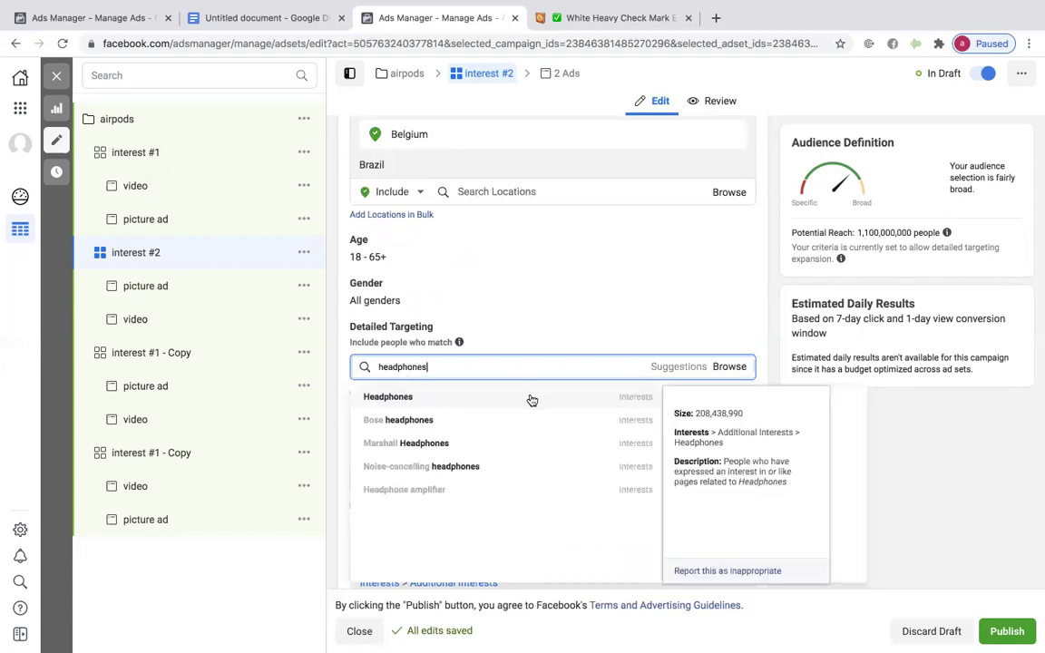
left_click(534, 400)
Step: Replace the Coachella Valley Music and Arts Festival must-also-match condition with one for the Beats Electronics interest
scroll(748, 426, "down", 1)
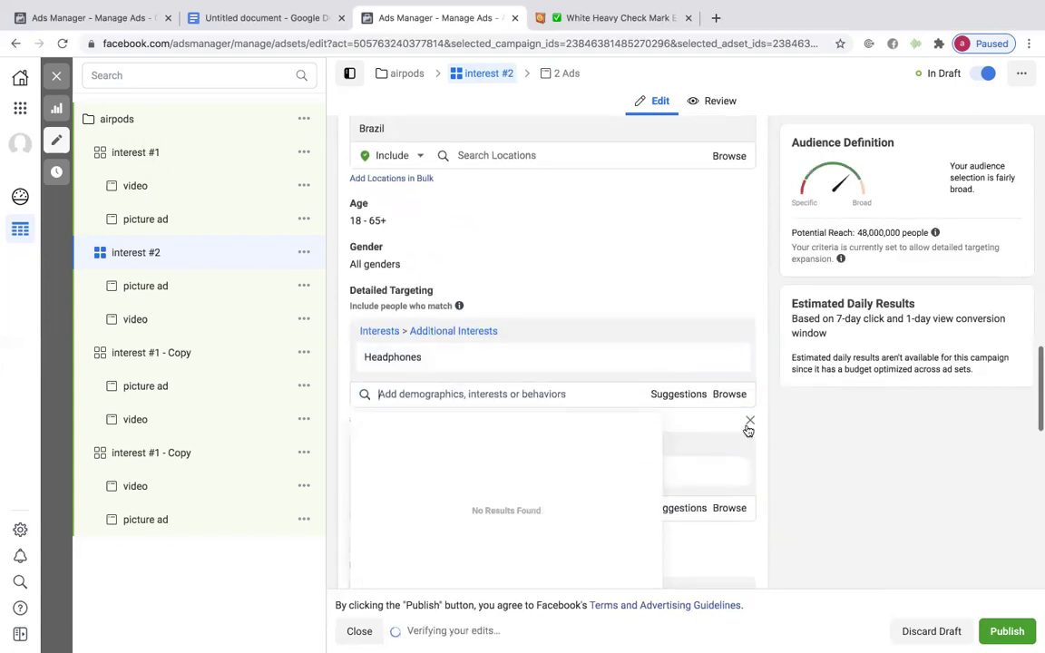
left_click(750, 424)
scroll(581, 440, "down", 1)
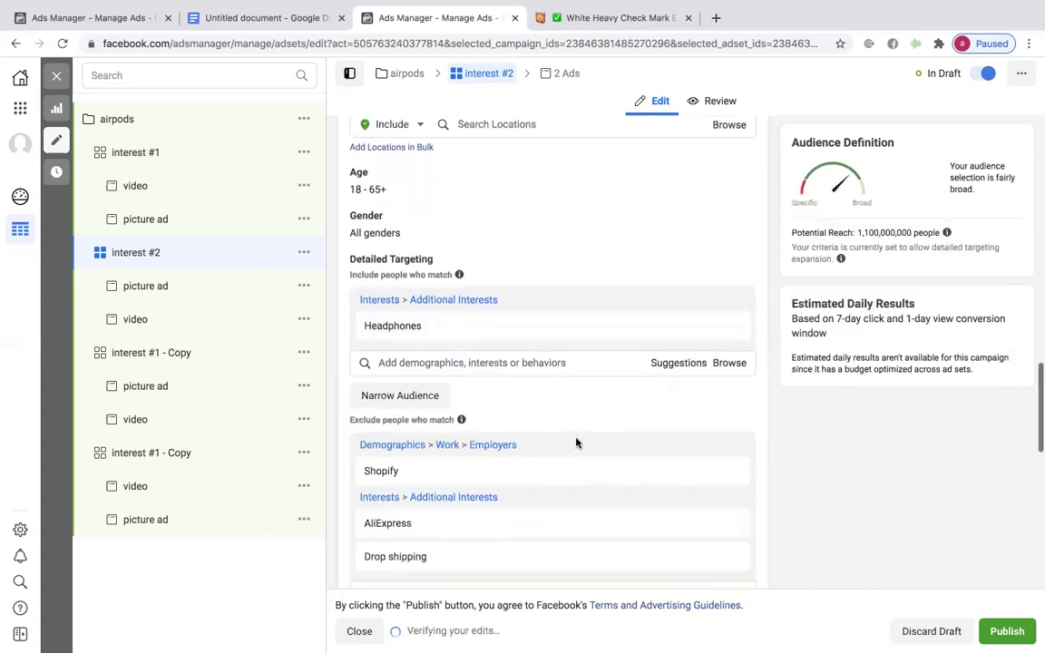
left_click(419, 397)
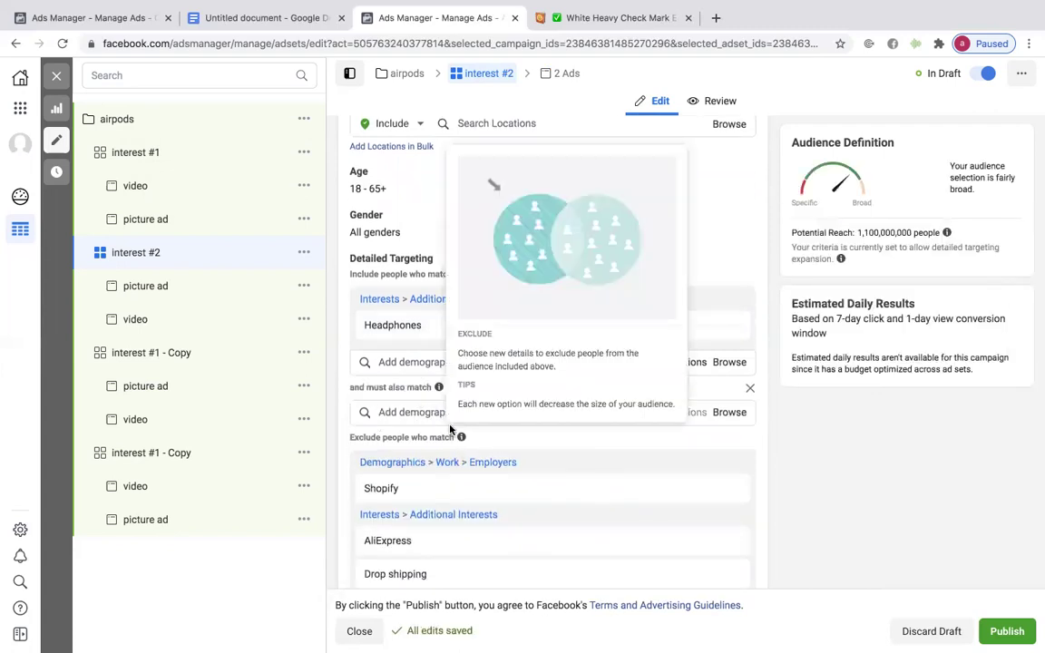
left_click(399, 412)
type("beats by d")
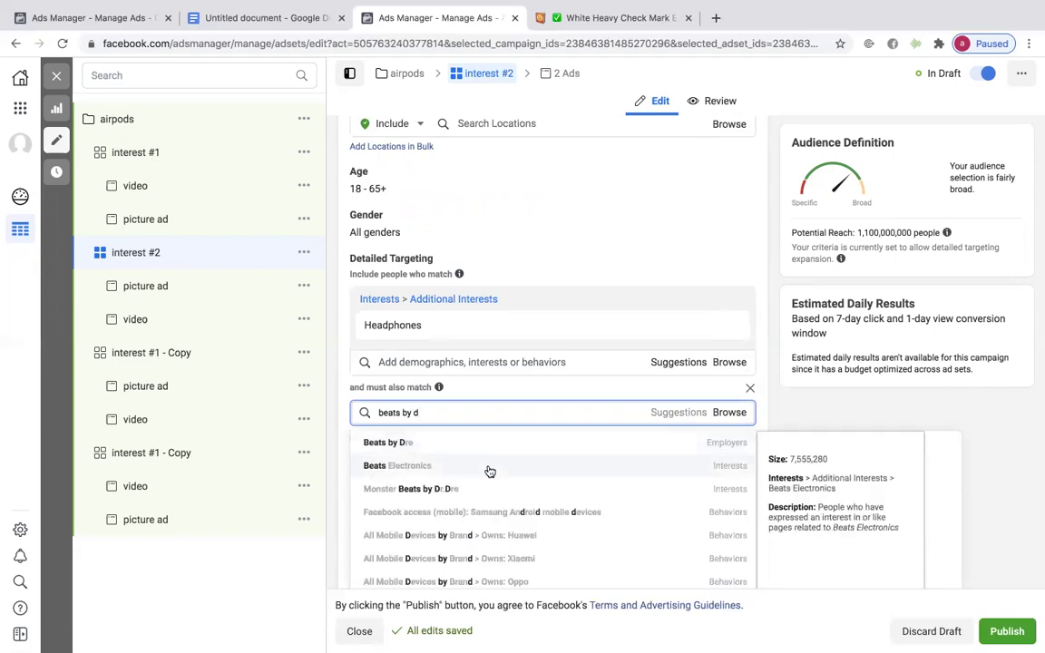
scroll(490, 475, "down", 2)
key("BackSpace")
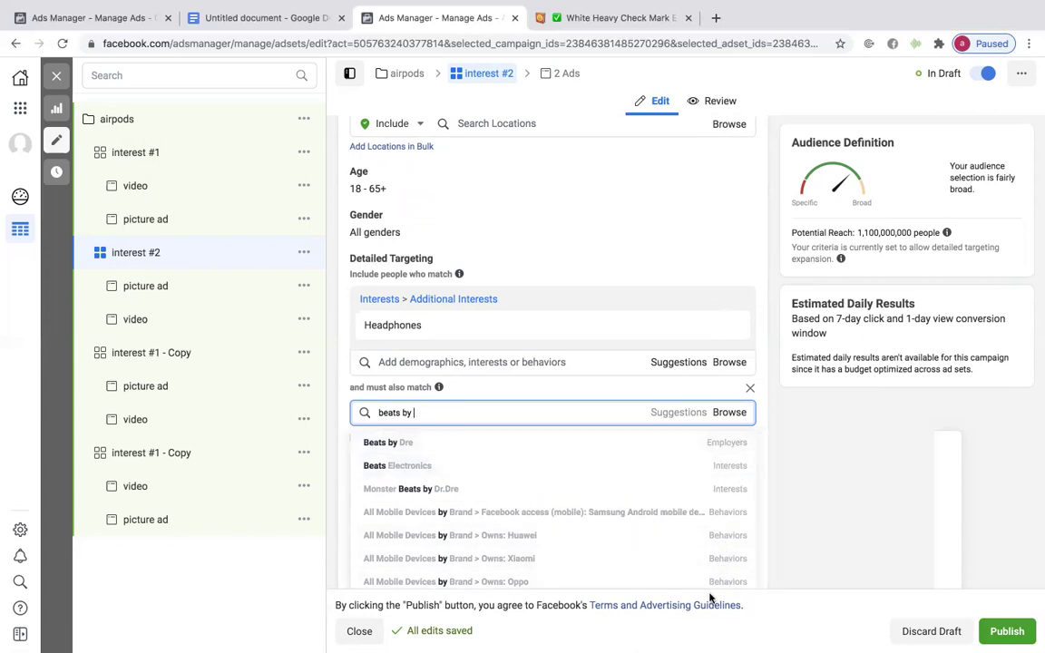
left_click(729, 469)
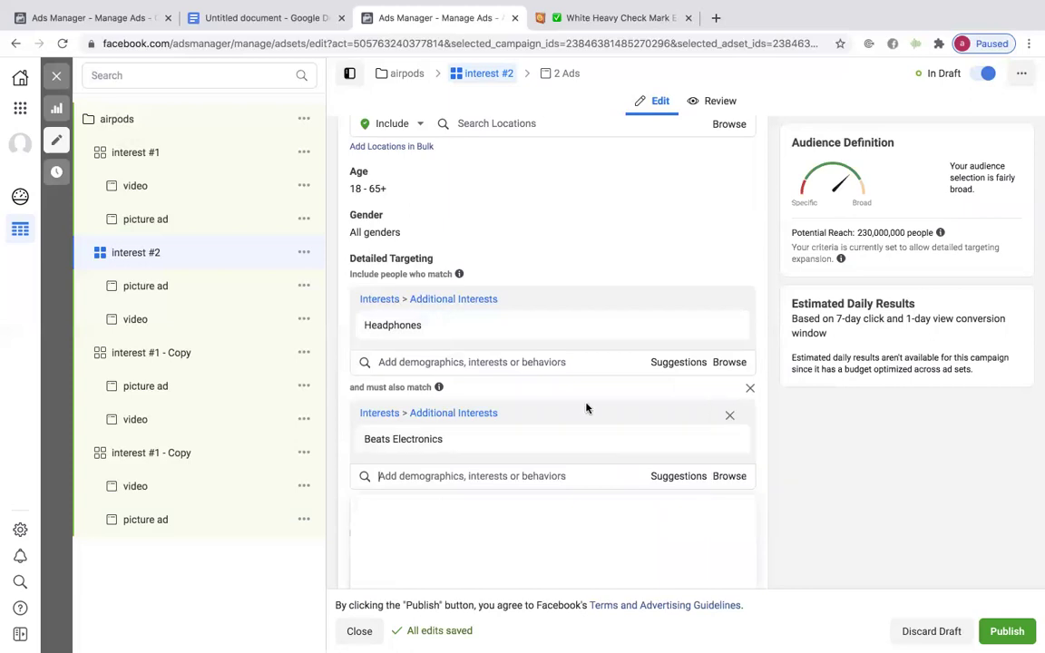
scroll(568, 423, "down", 1)
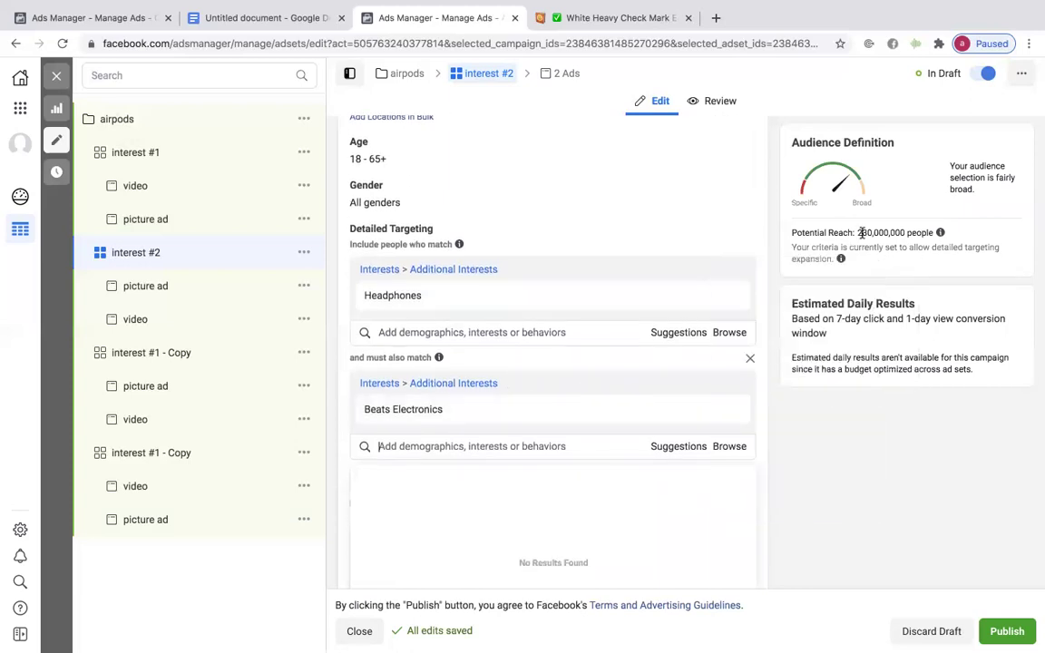
left_click_drag(882, 232, 858, 233)
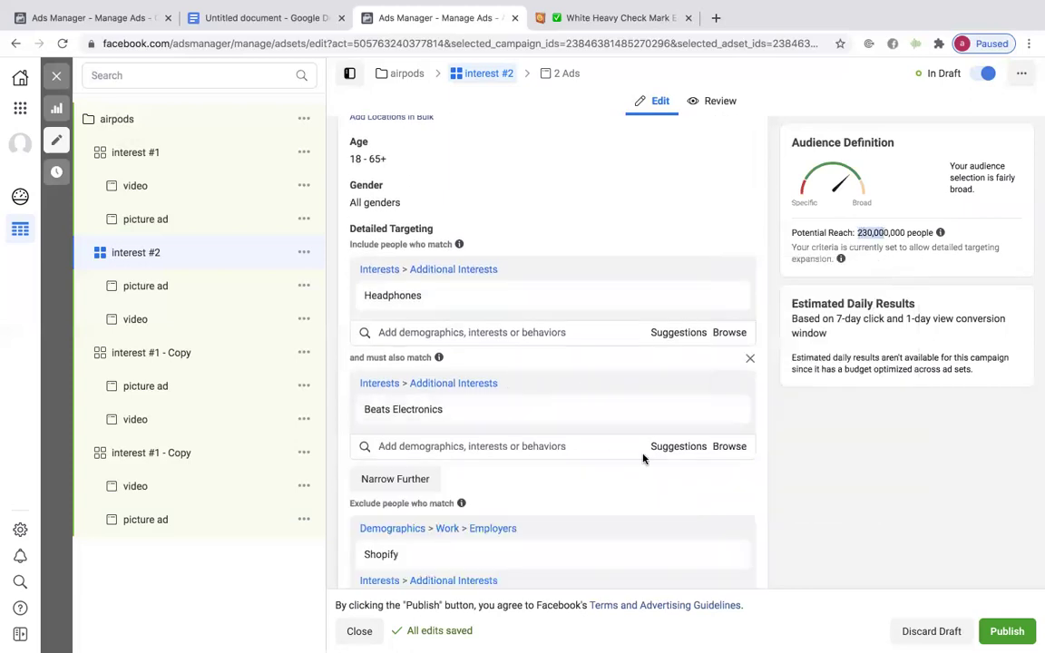
Step: Narrow the "interest #2" audience further with another must-also-match condition for the Musical ensemble interest
mouse_move(467, 411)
scroll(462, 417, "down", 2)
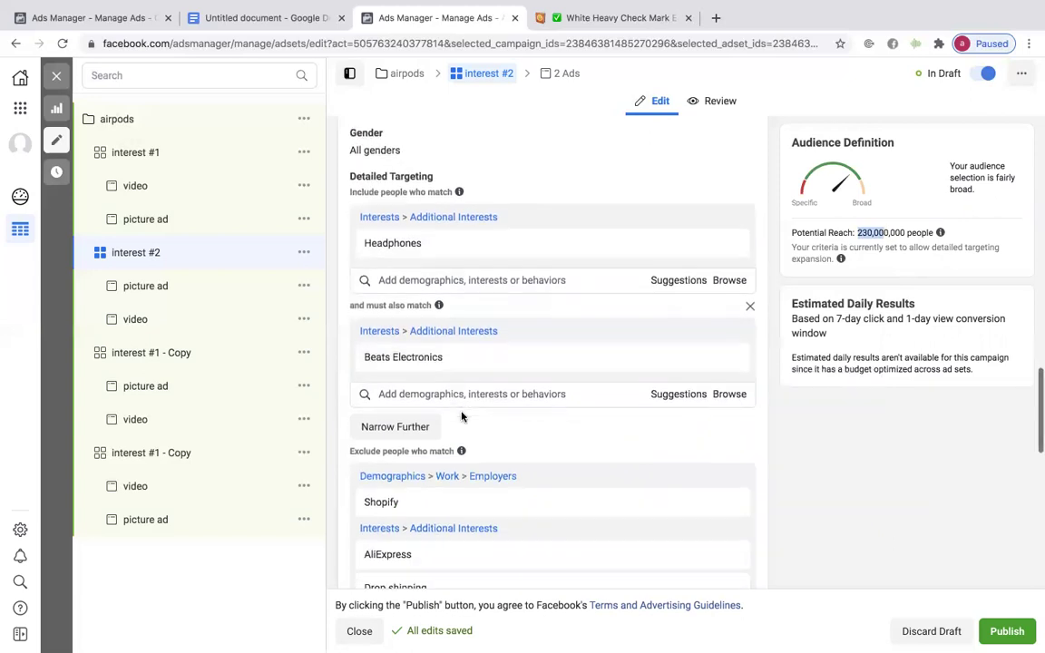
left_click(404, 427)
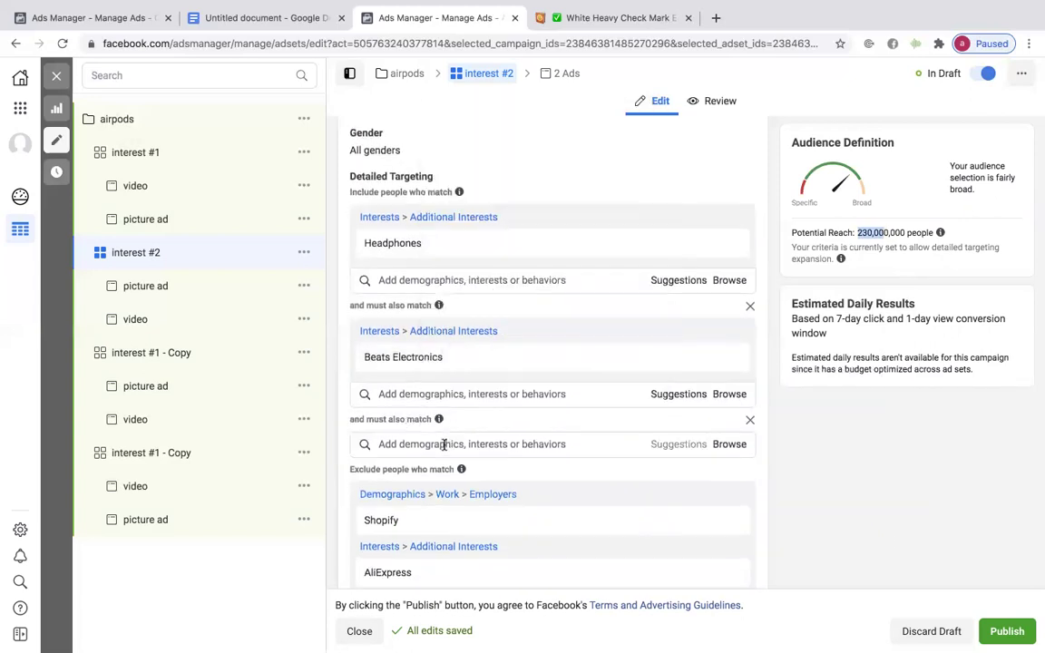
left_click(444, 444)
scroll(444, 447, "down", 1)
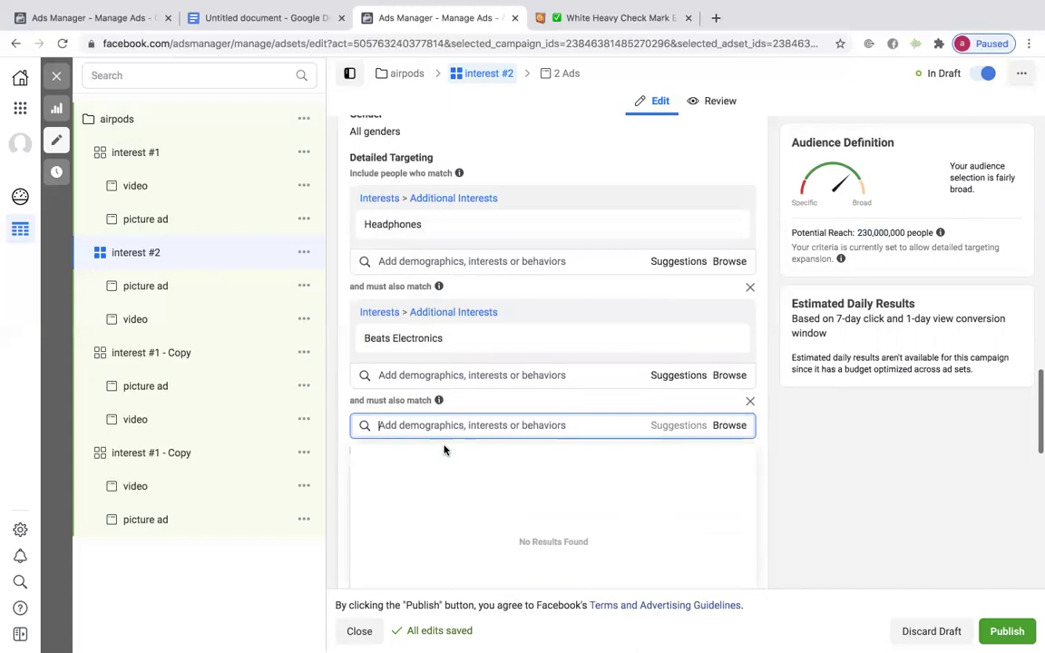
scroll(444, 397, "down", 1)
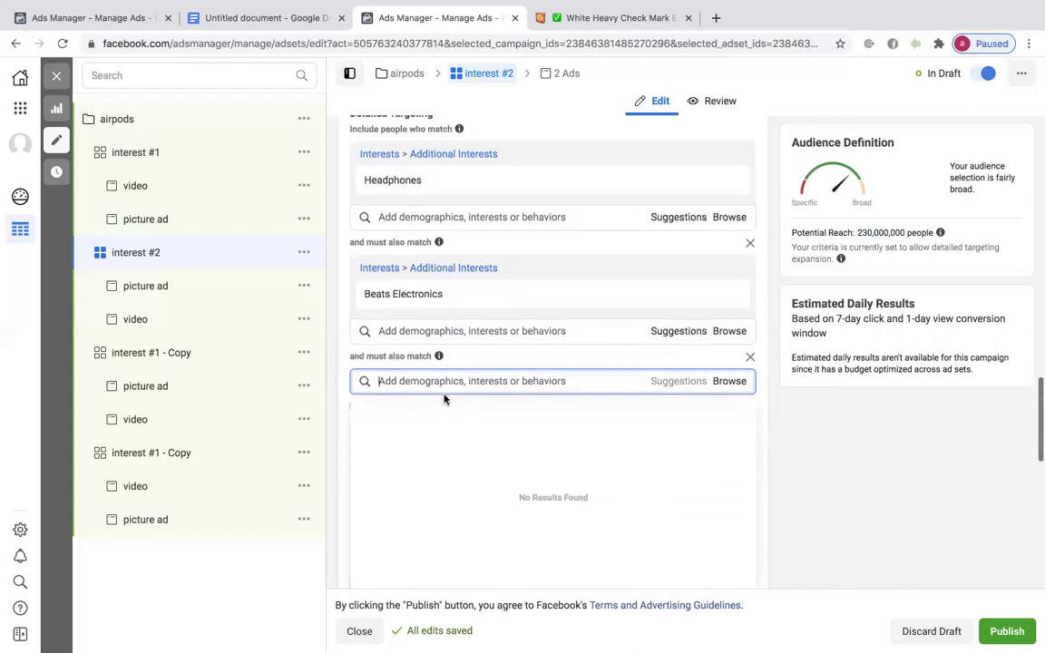
scroll(443, 398, "down", 1)
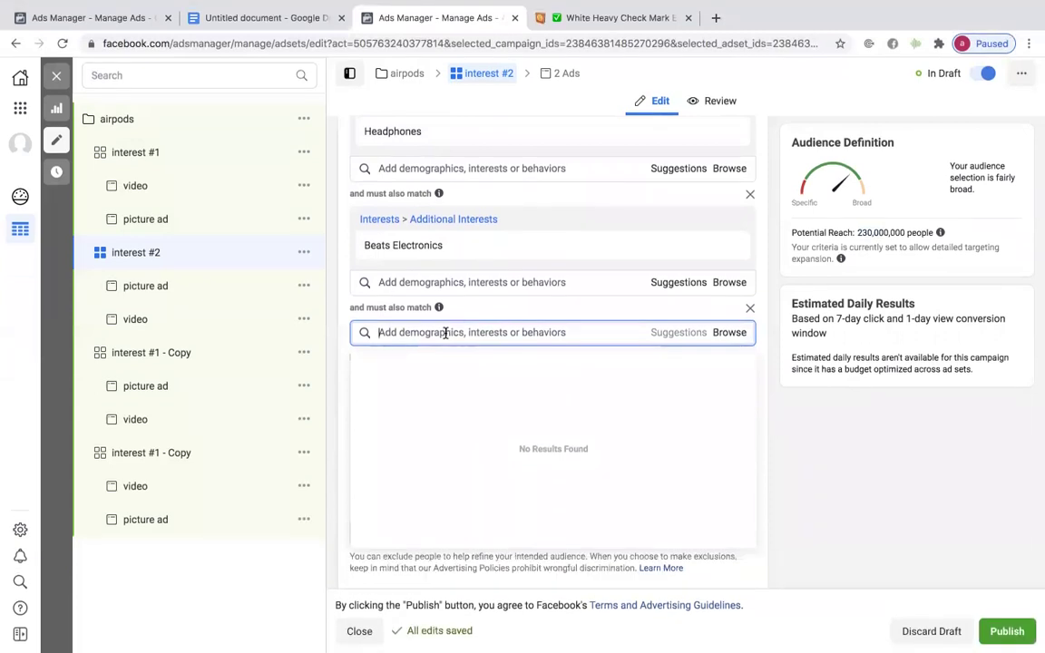
type("music")
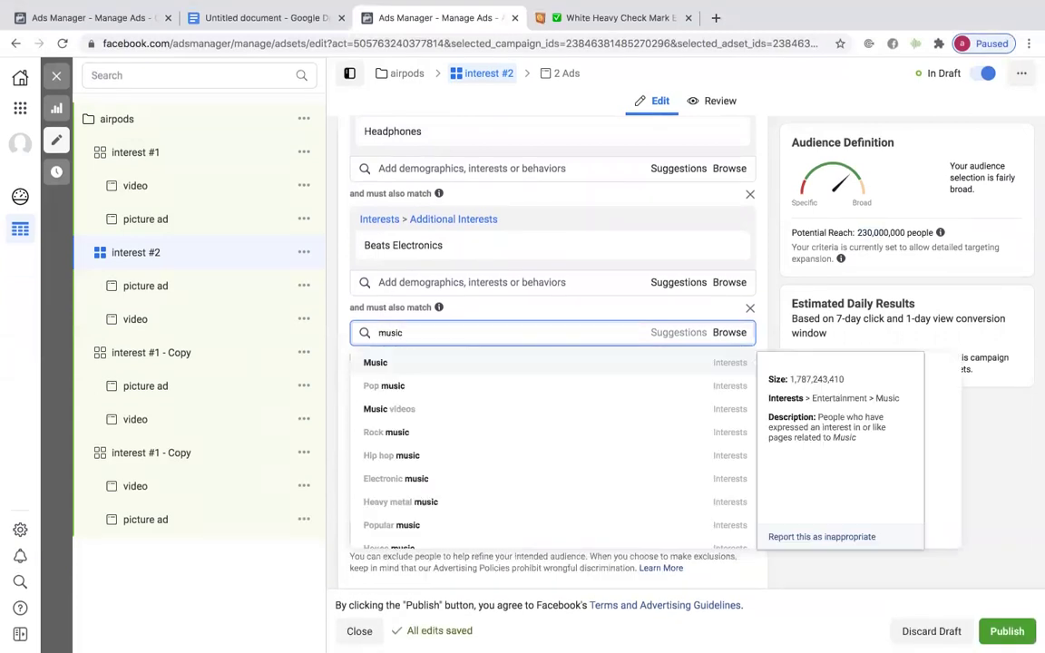
scroll(478, 474, "down", 4)
scroll(481, 473, "down", 5)
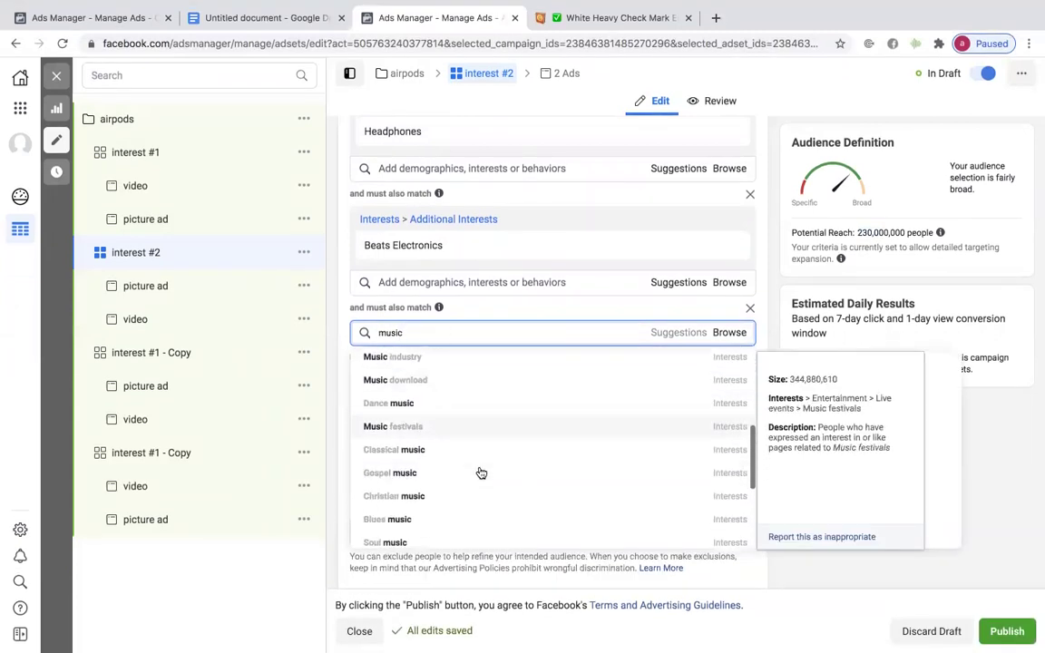
scroll(481, 473, "down", 1)
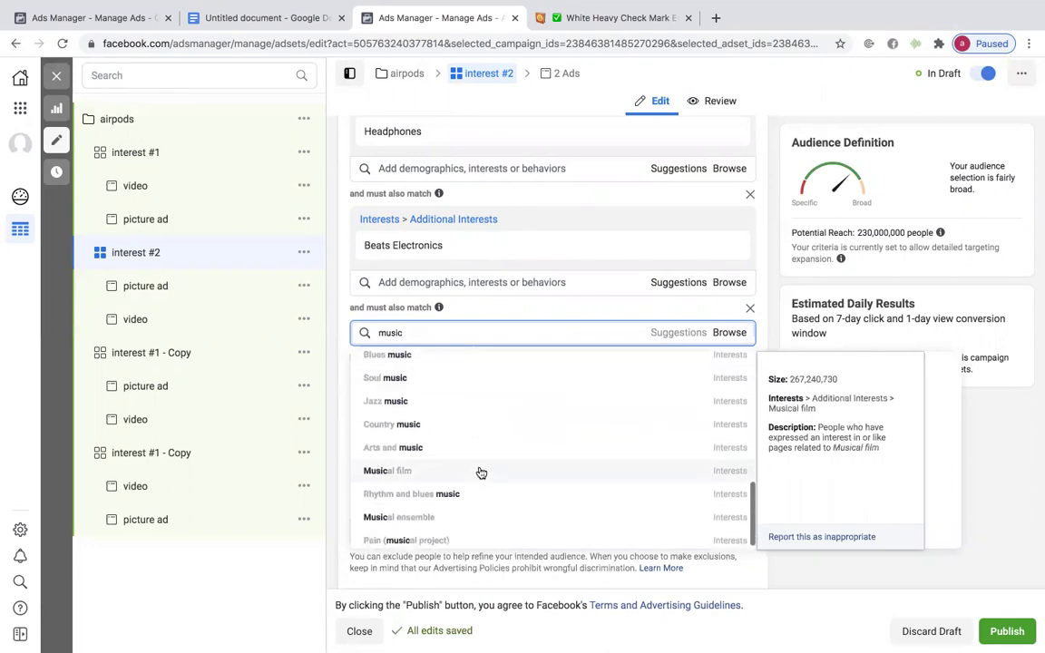
left_click(479, 513)
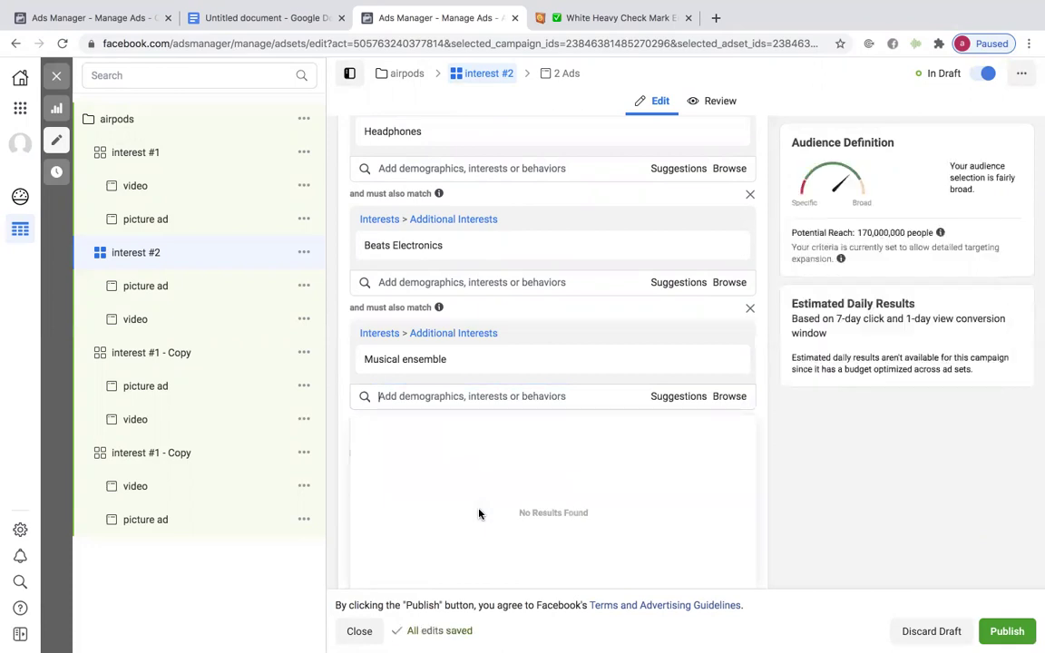
Step: Review the detailed targeting conditions, languages and placements of the "interest #2" ad set
mouse_move(519, 346)
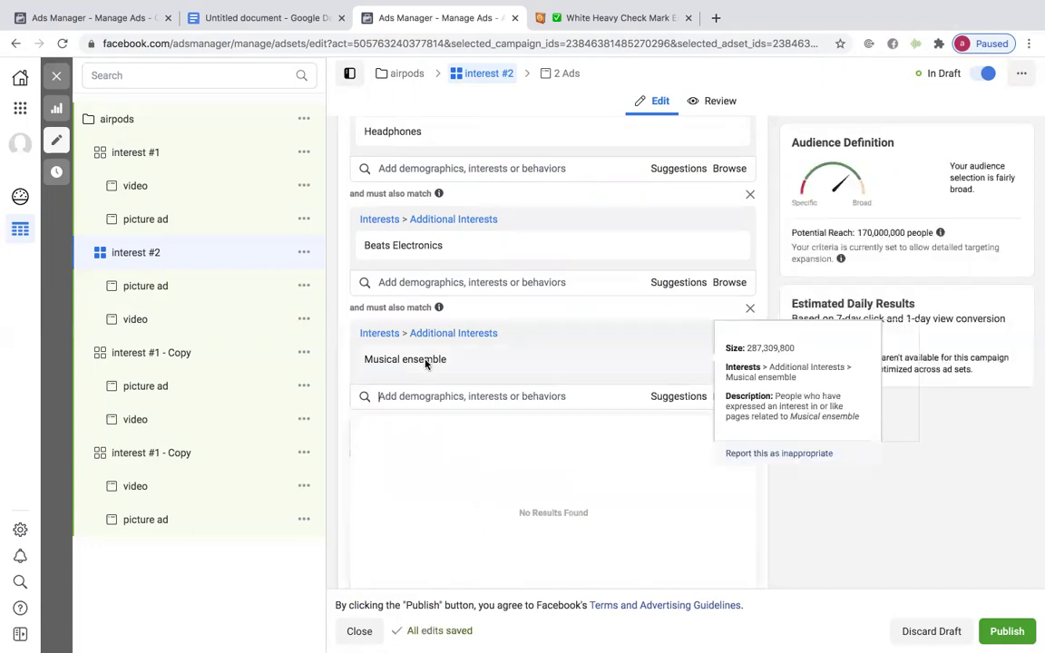
scroll(490, 373, "up", 1)
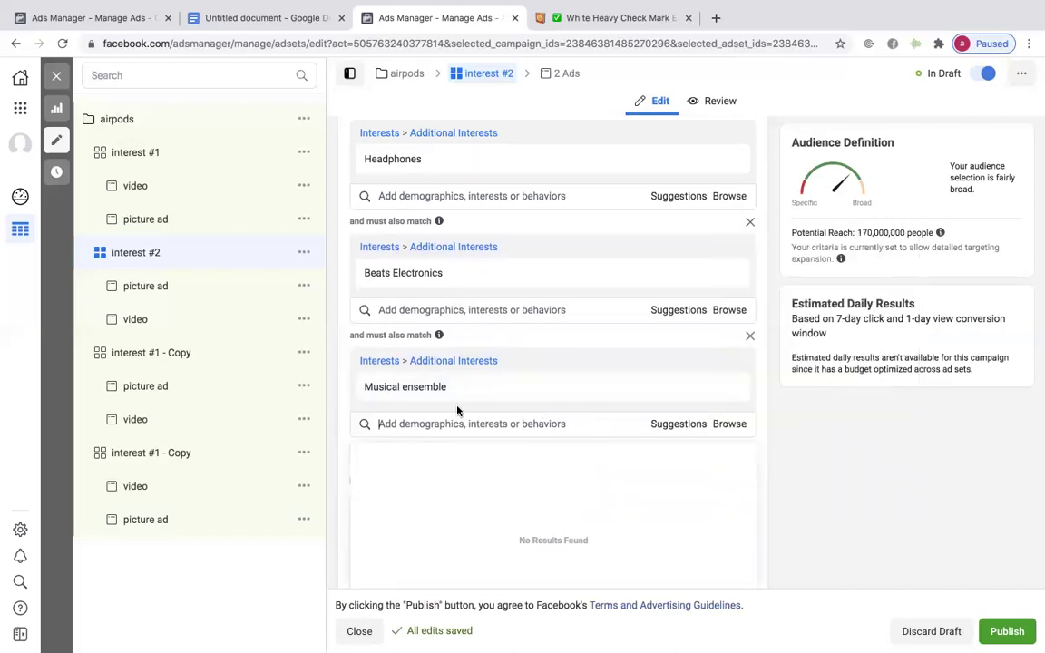
scroll(458, 406, "down", 2)
scroll(516, 397, "down", 2)
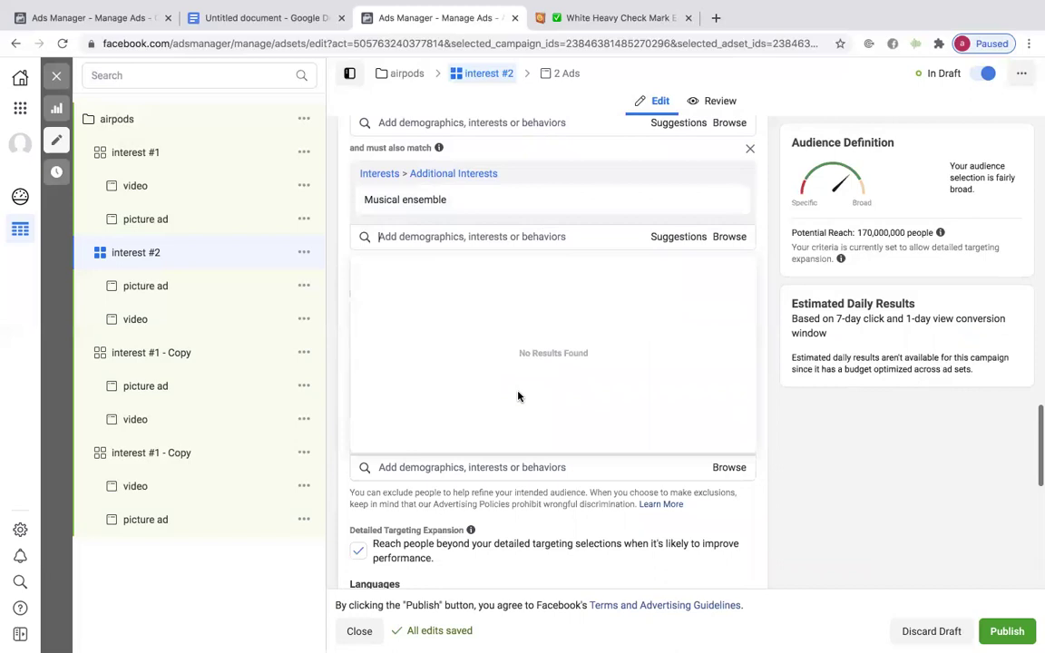
scroll(518, 396, "down", 1)
scroll(531, 417, "up", 6)
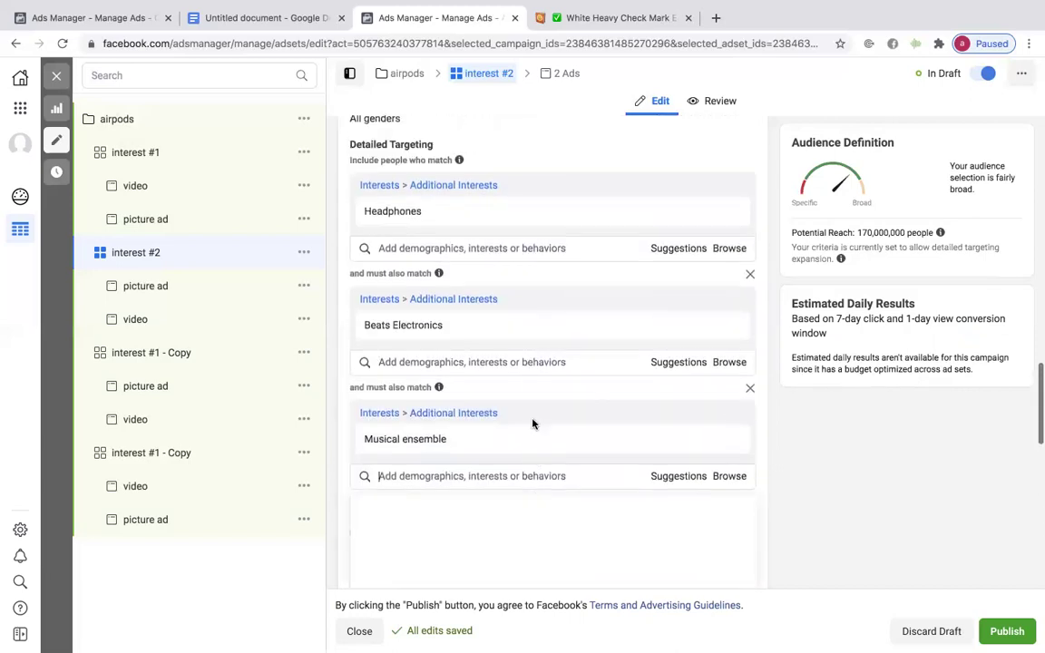
scroll(536, 389, "down", 10)
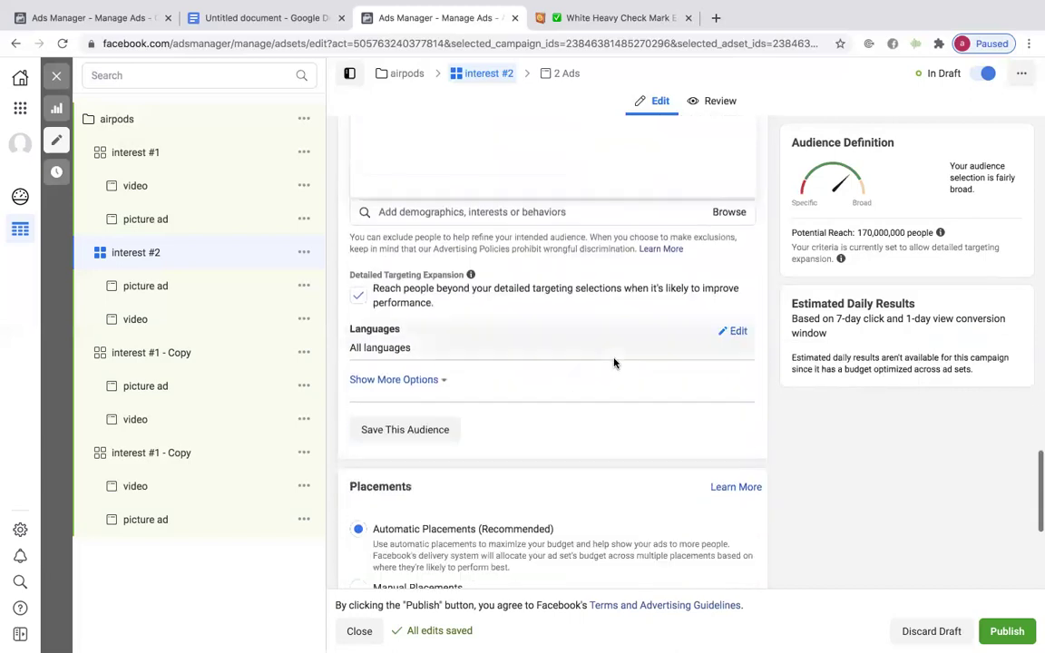
scroll(613, 364, "up", 6)
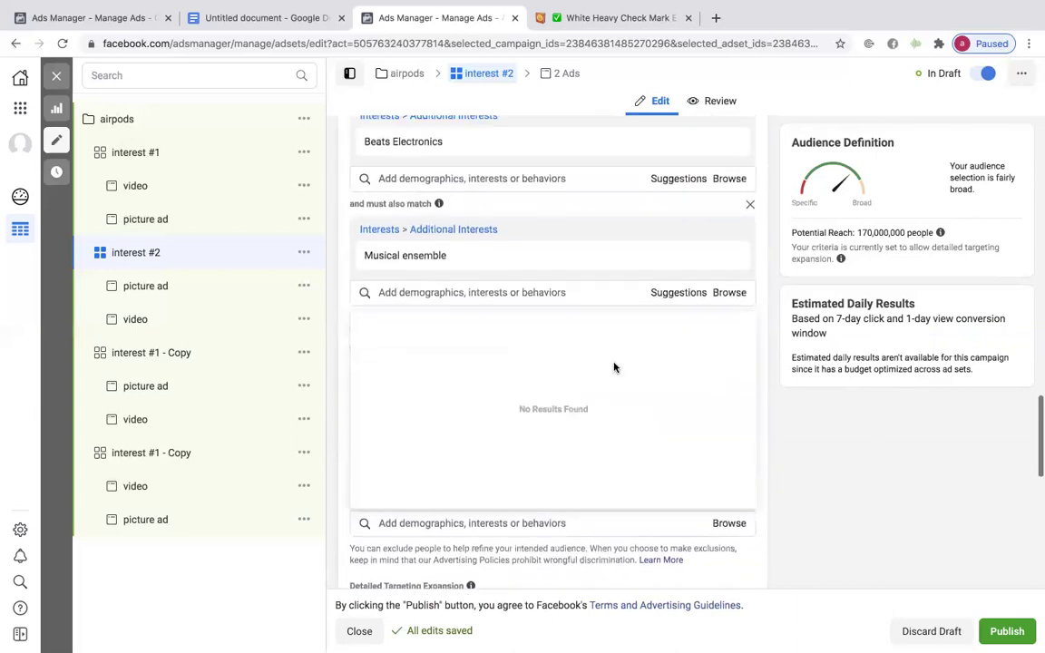
scroll(614, 366, "up", 1)
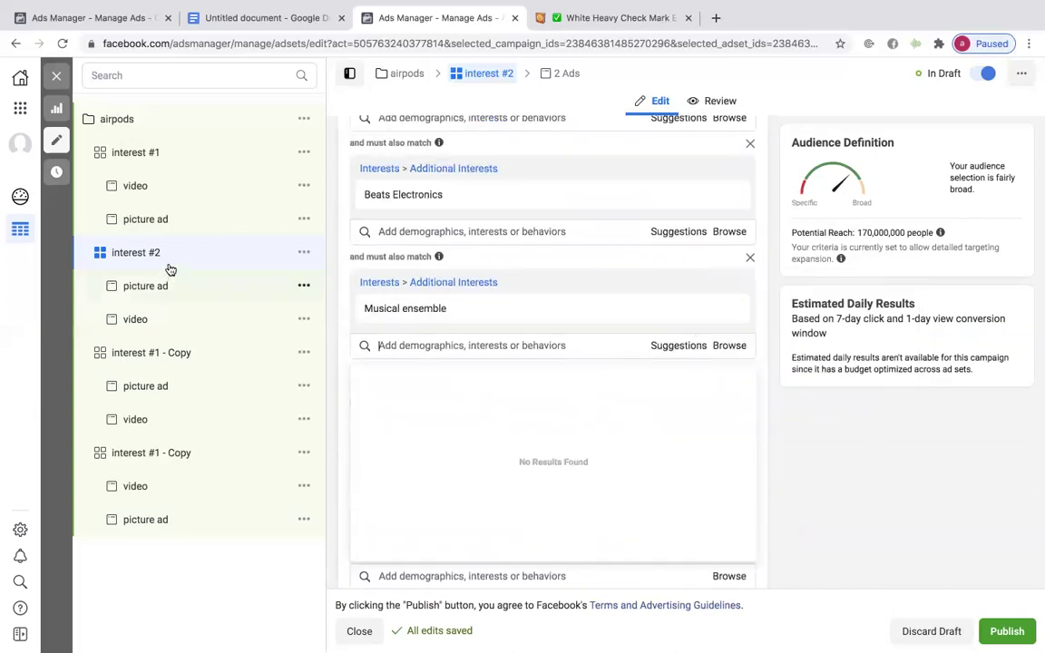
Step: Rename the first remaining "interest #1 - Copy" ad set as "interest #3"
left_click(148, 355)
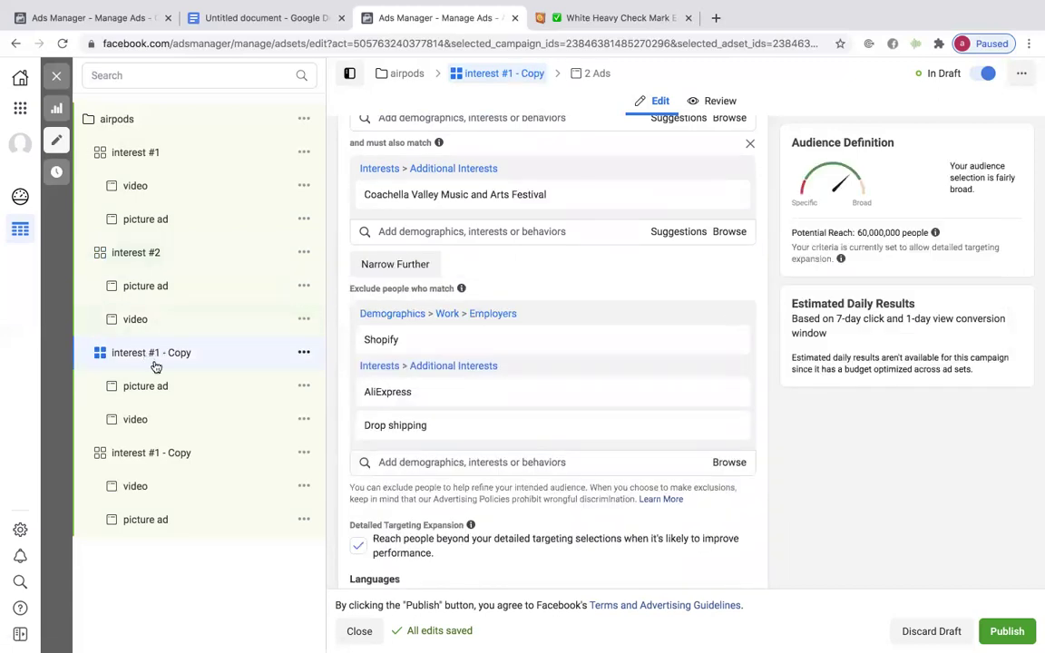
scroll(504, 313, "up", 15)
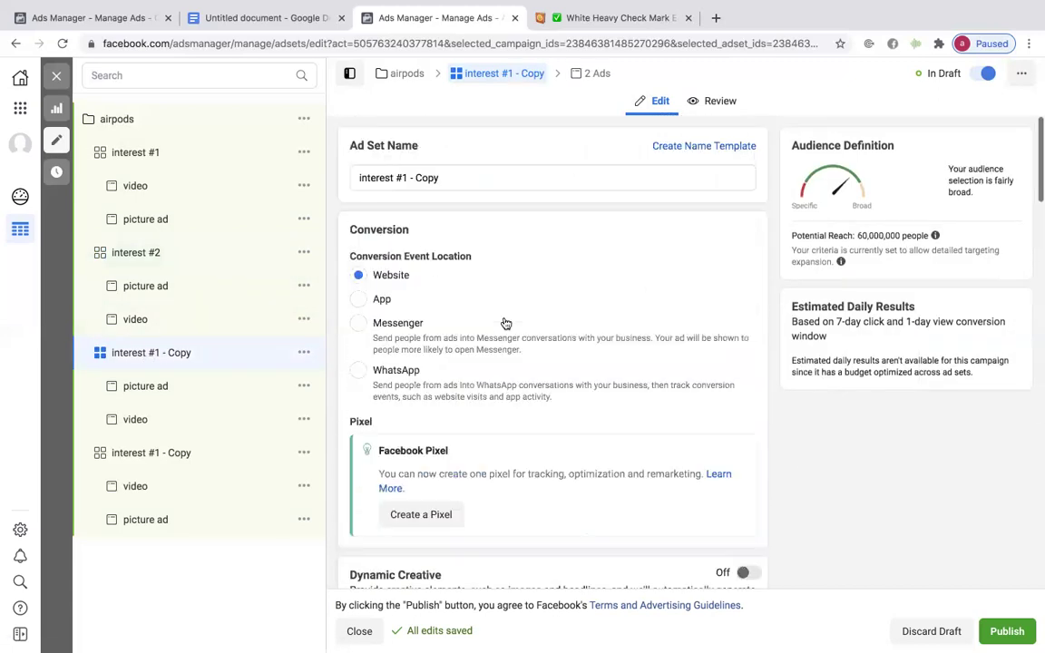
left_click(418, 172)
left_click_drag(444, 180, 402, 182)
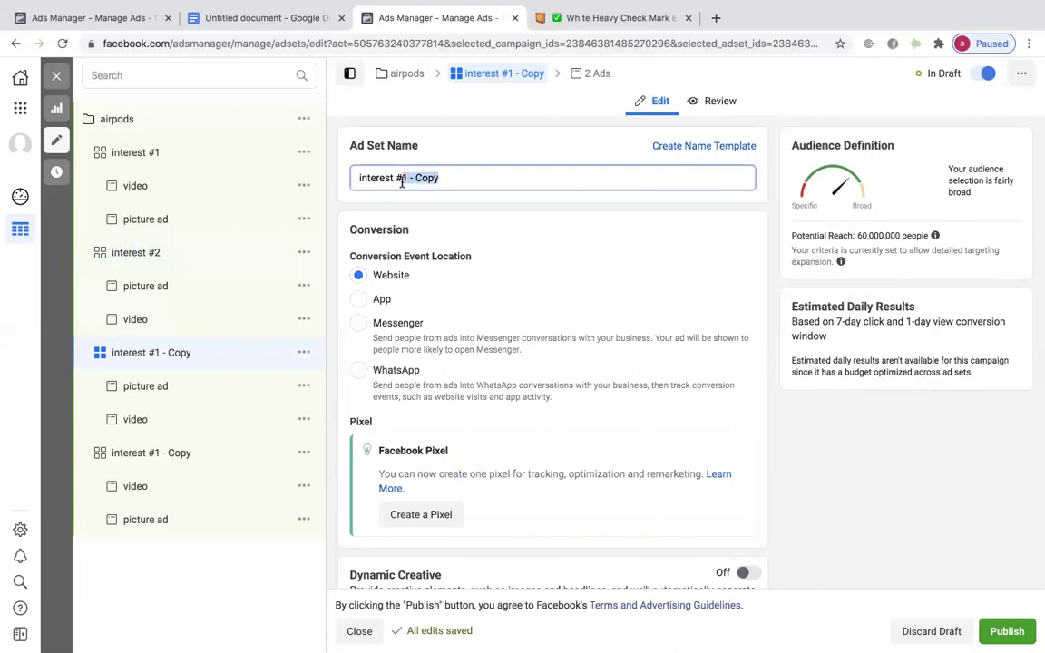
type("2")
key("BackSpace")
type("3")
Step: Remove the Coachella Valley Music and Arts Festival and Hip hop music interests from the detailed targeting of the "interest #3" ad set
scroll(499, 380, "down", 10)
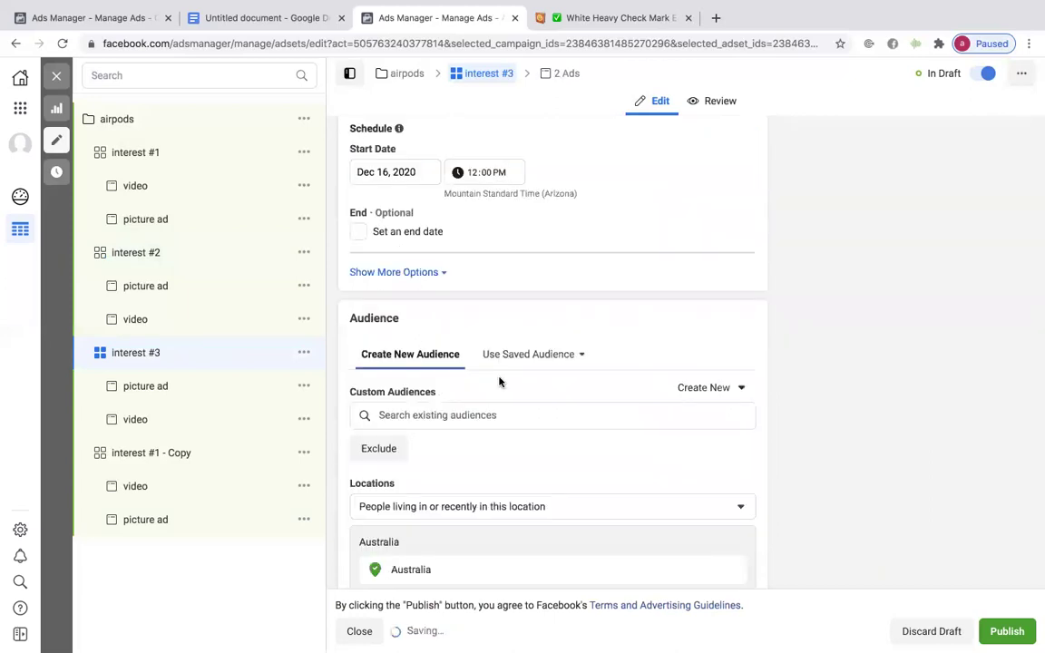
scroll(613, 420, "down", 5)
scroll(805, 539, "down", 10)
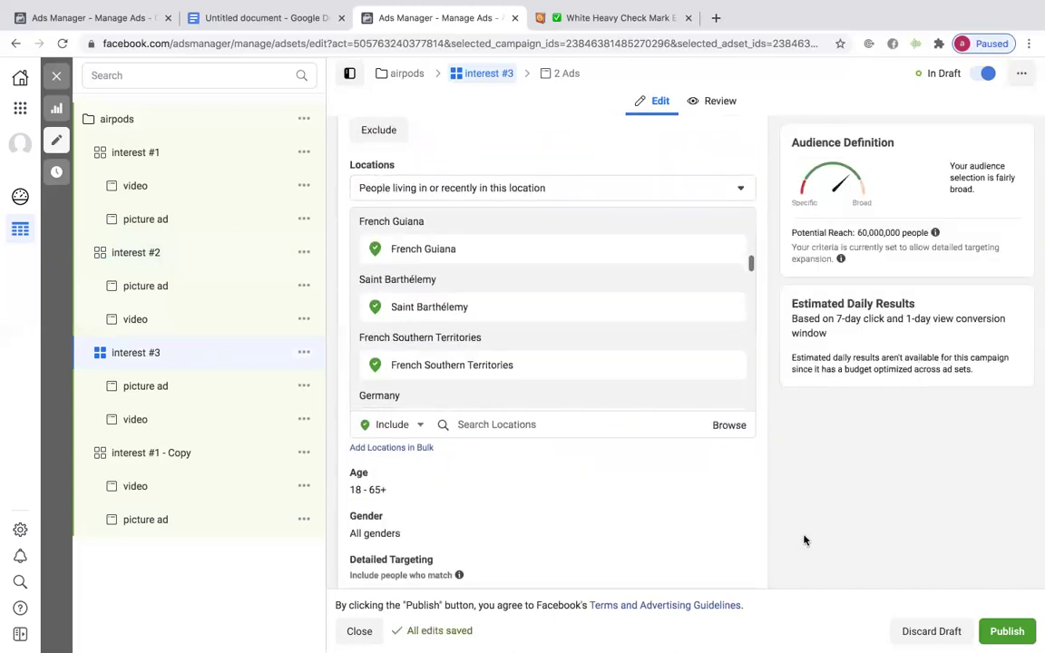
scroll(804, 540, "down", 5)
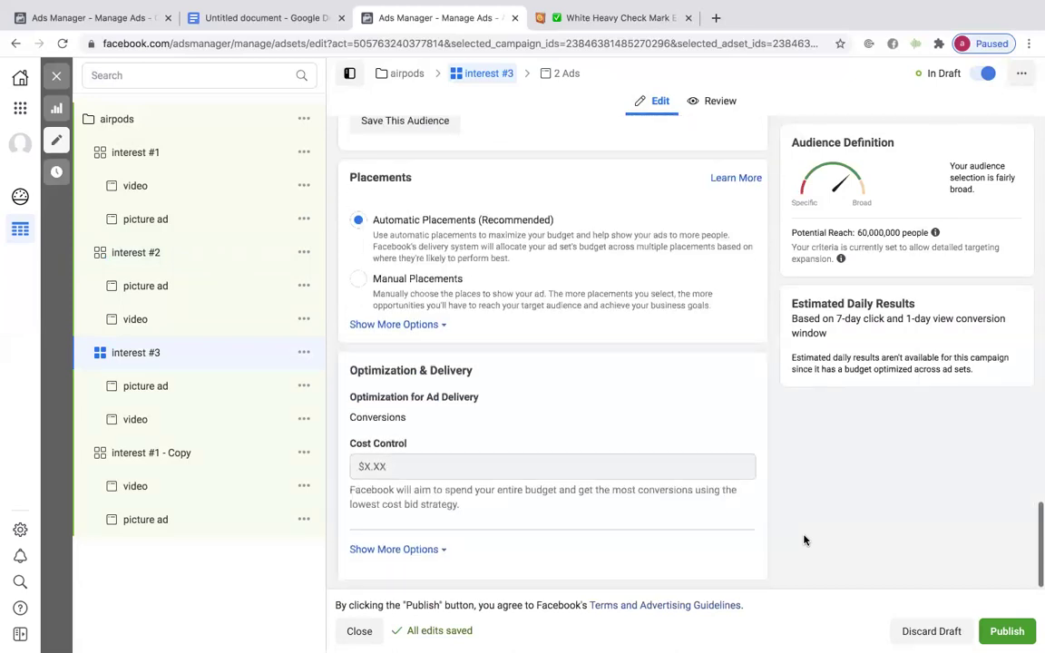
scroll(793, 490, "up", 5)
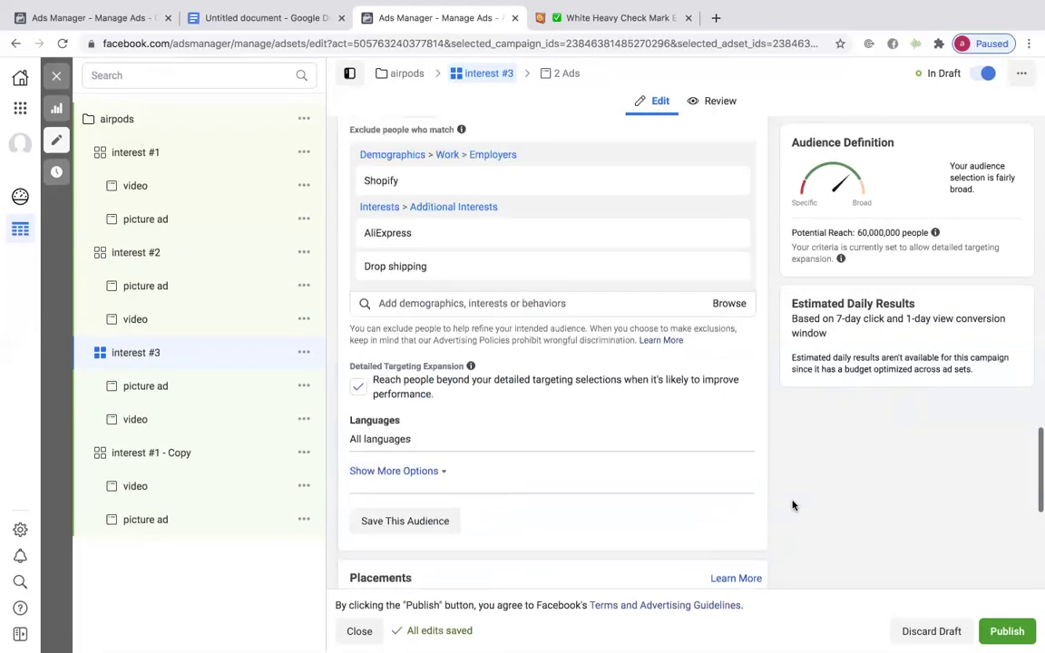
scroll(793, 507, "up", 5)
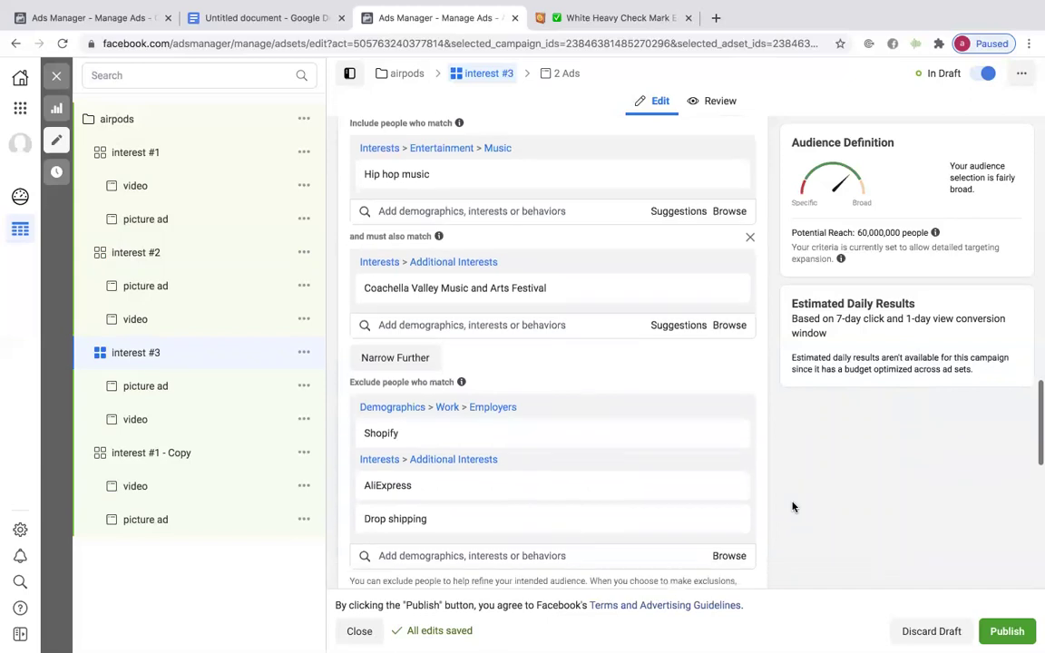
scroll(793, 507, "up", 1)
mouse_move(655, 215)
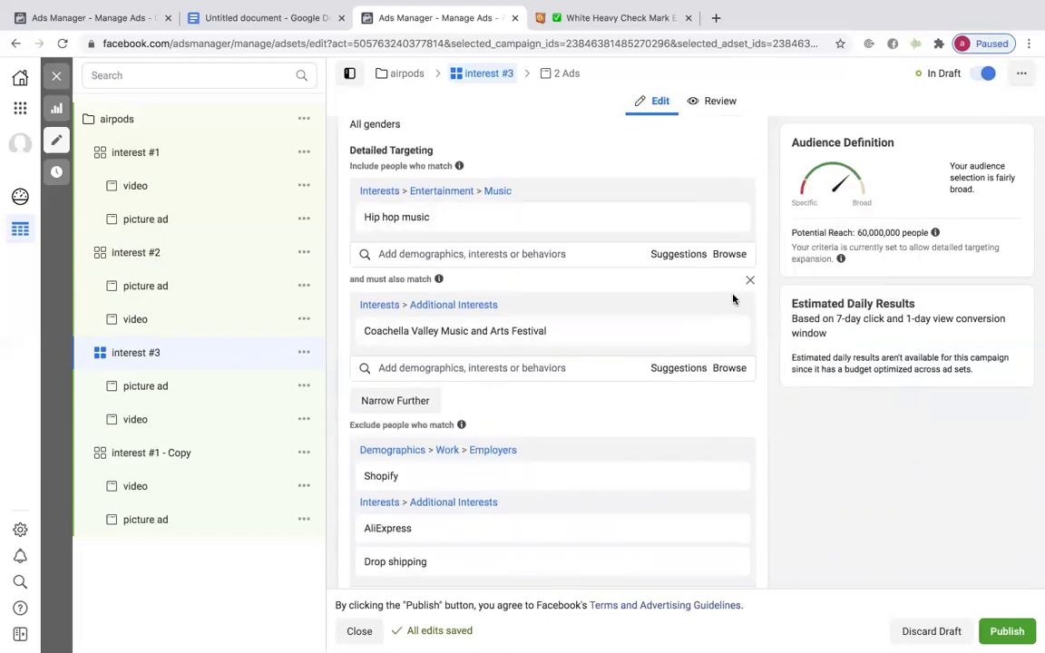
left_click(752, 281)
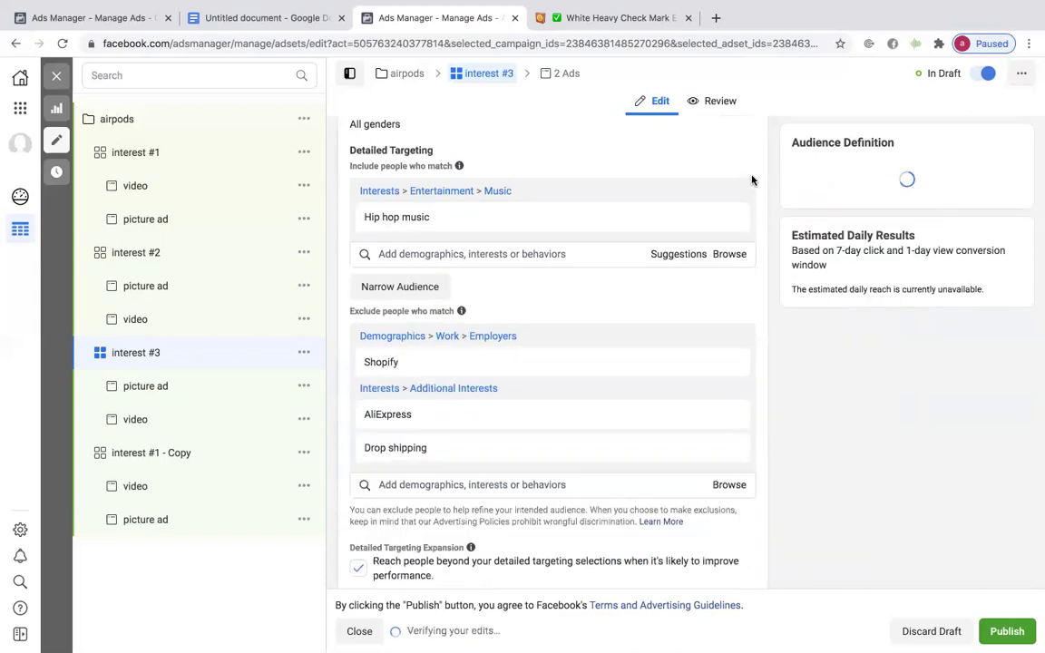
left_click(730, 194)
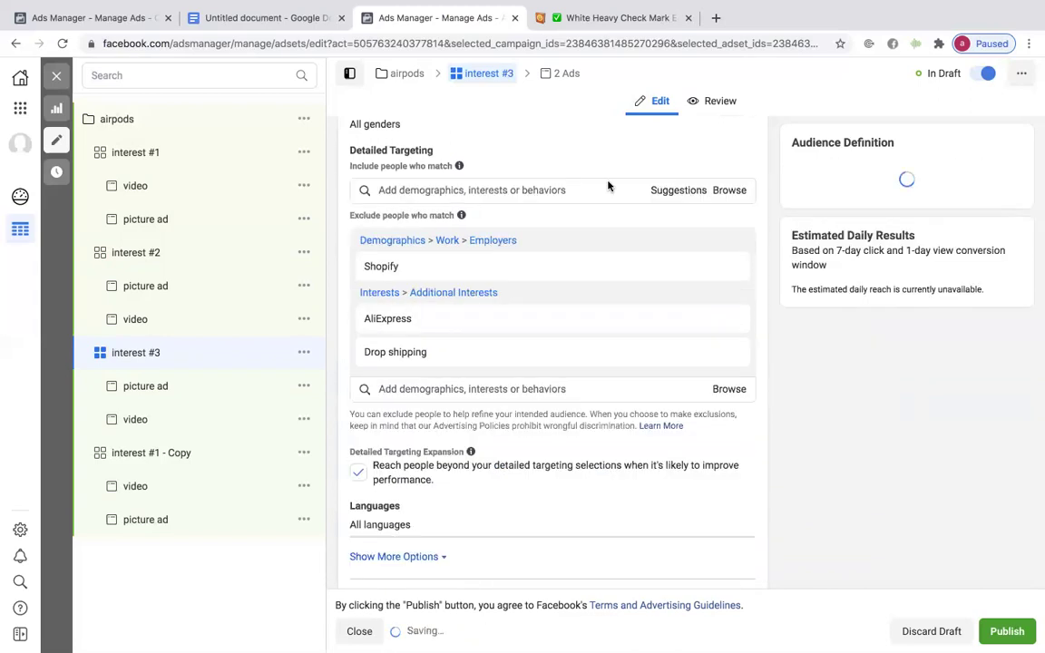
Step: Add the Electronics interest to the people included in the "interest #3" detailed targeting
left_click(534, 188)
type("electronics")
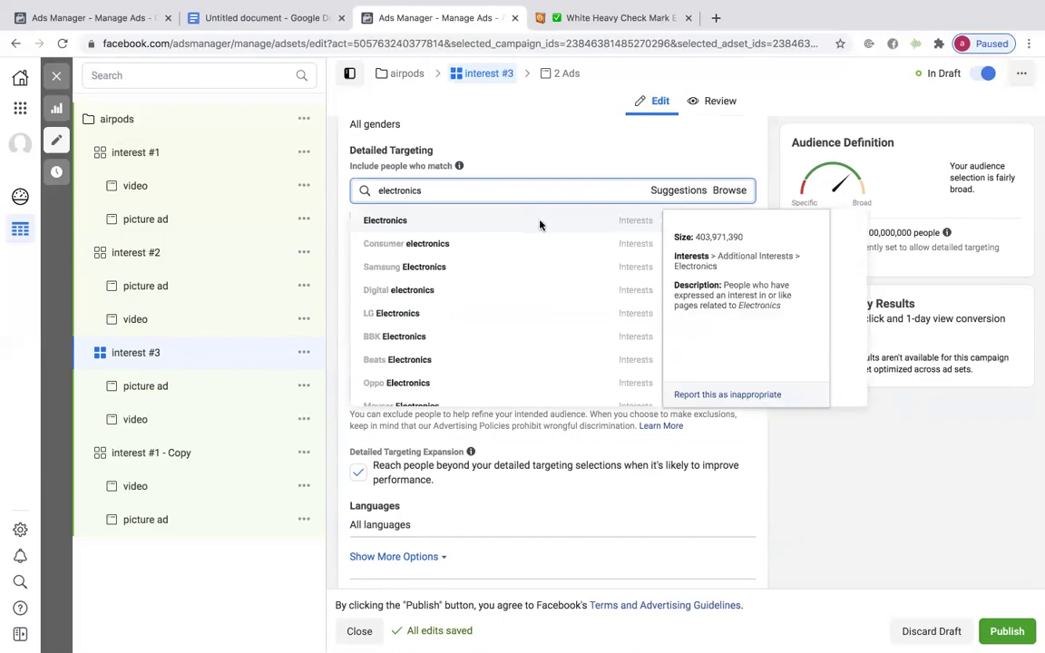
left_click(541, 224)
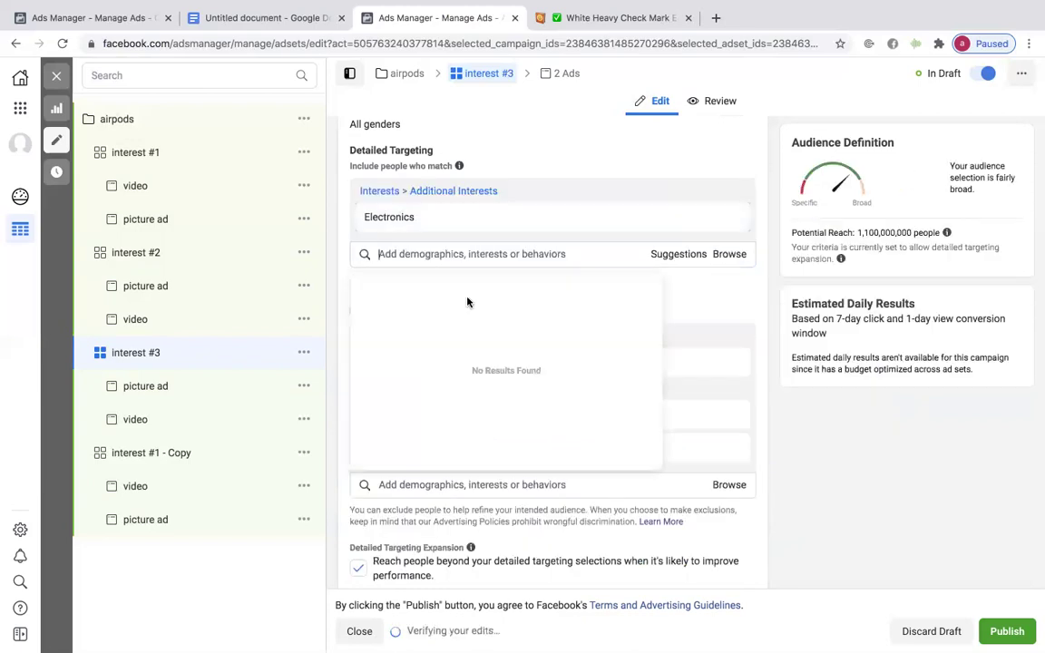
left_click(702, 293)
Step: Narrow the "interest #3" audience with a must-also-match condition for the MacBook Pro interest
left_click(400, 287)
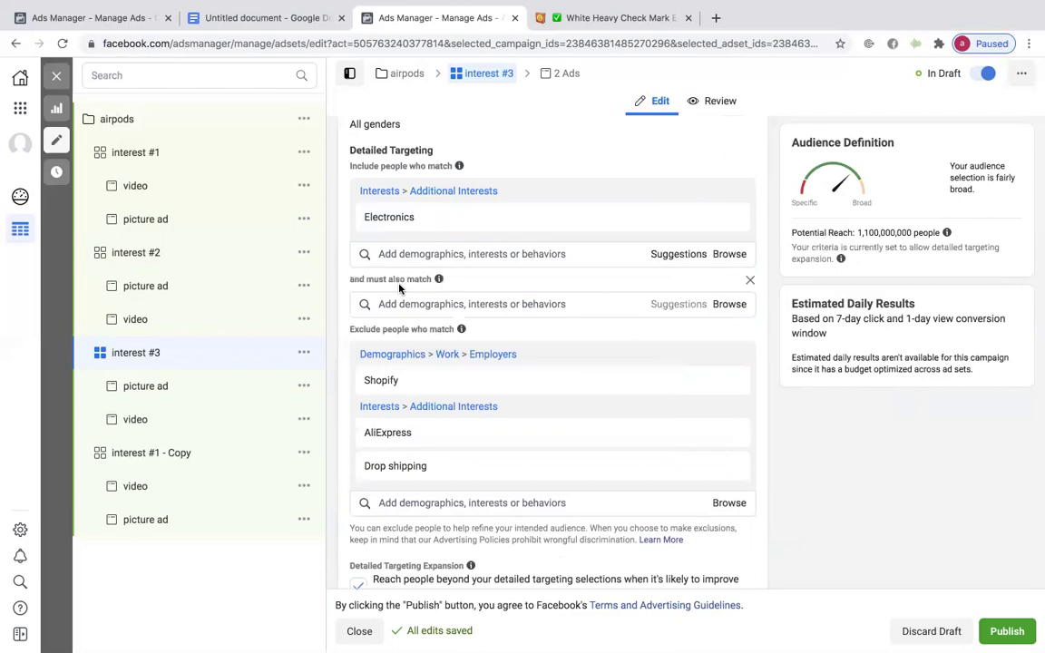
left_click(404, 302)
type("air pods")
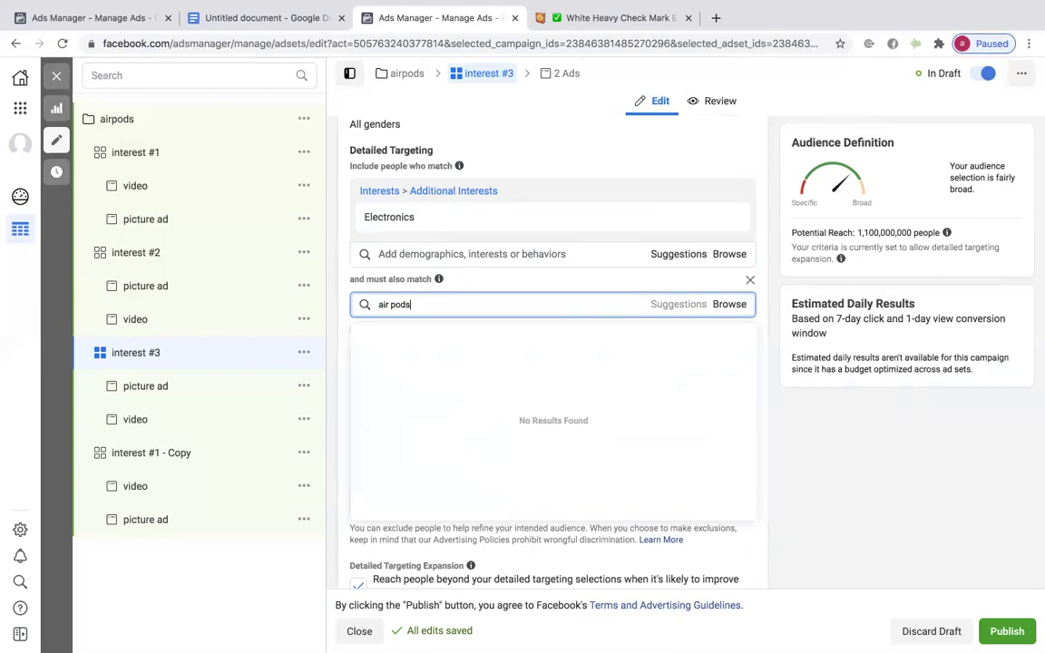
key("super+a")
type("ap")
type("ro")
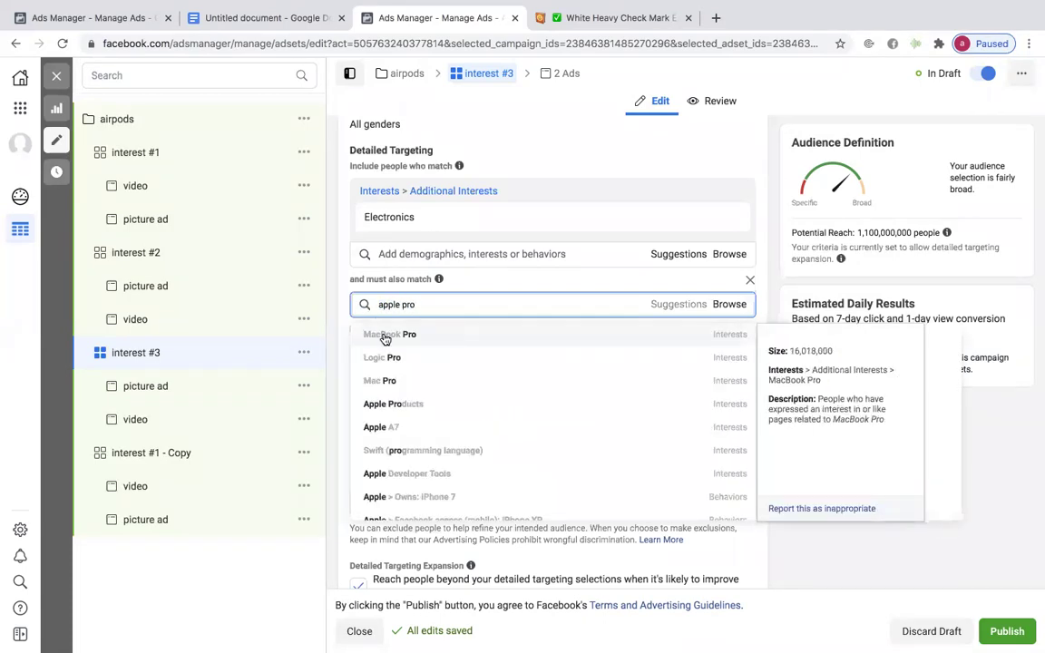
left_click(436, 339)
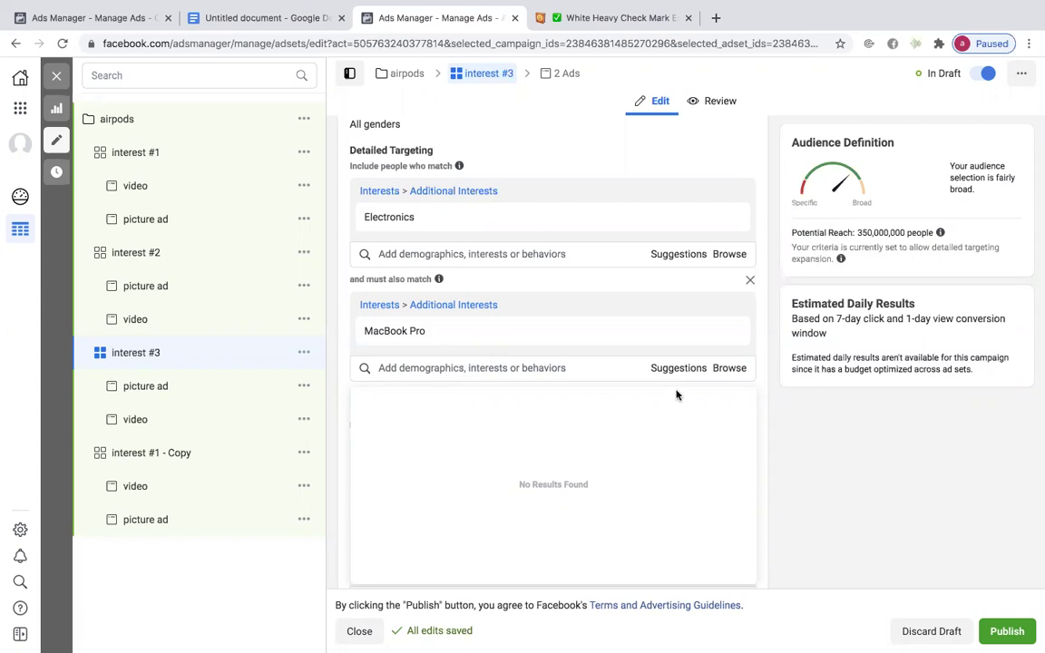
Step: Rename the last remaining "interest #1 - Copy" ad set as "interest #4"
scroll(806, 446, "down", 5)
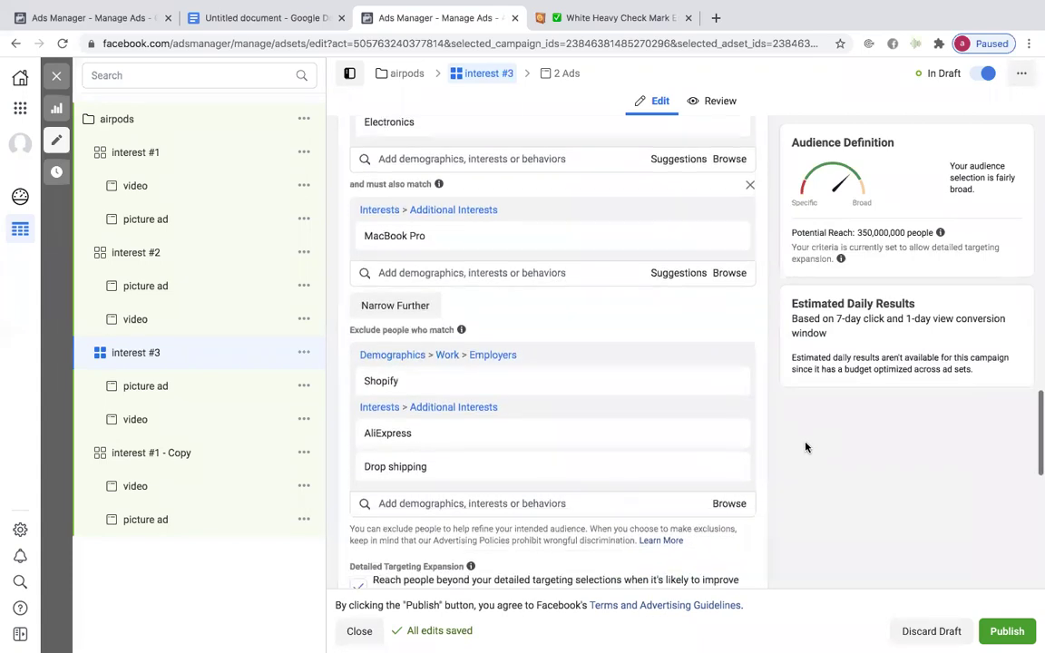
scroll(806, 446, "down", 5)
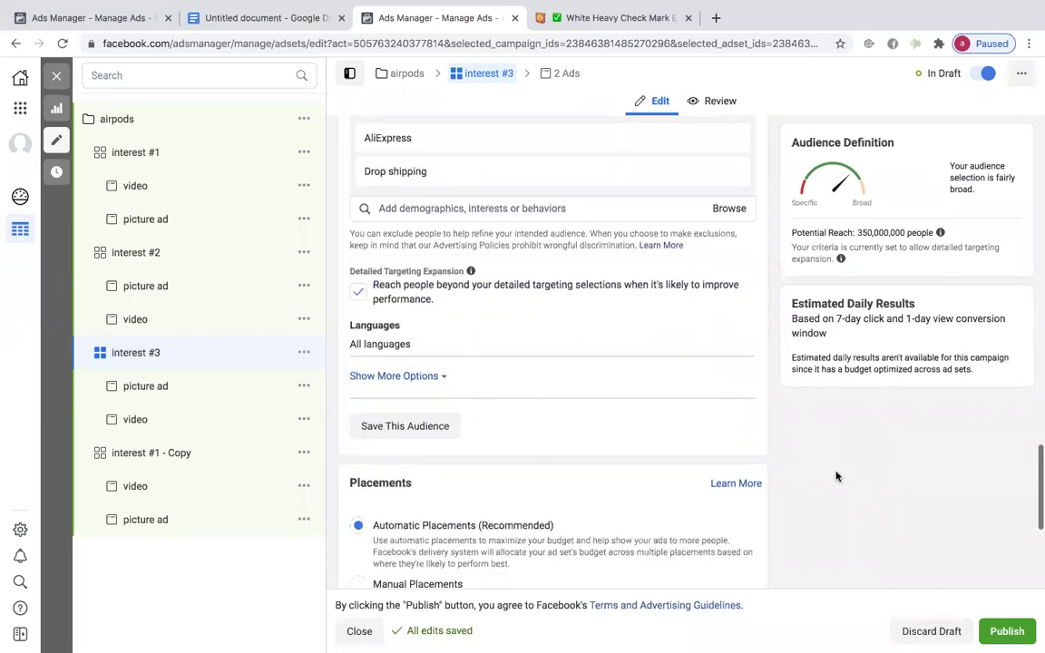
scroll(882, 509, "down", 1)
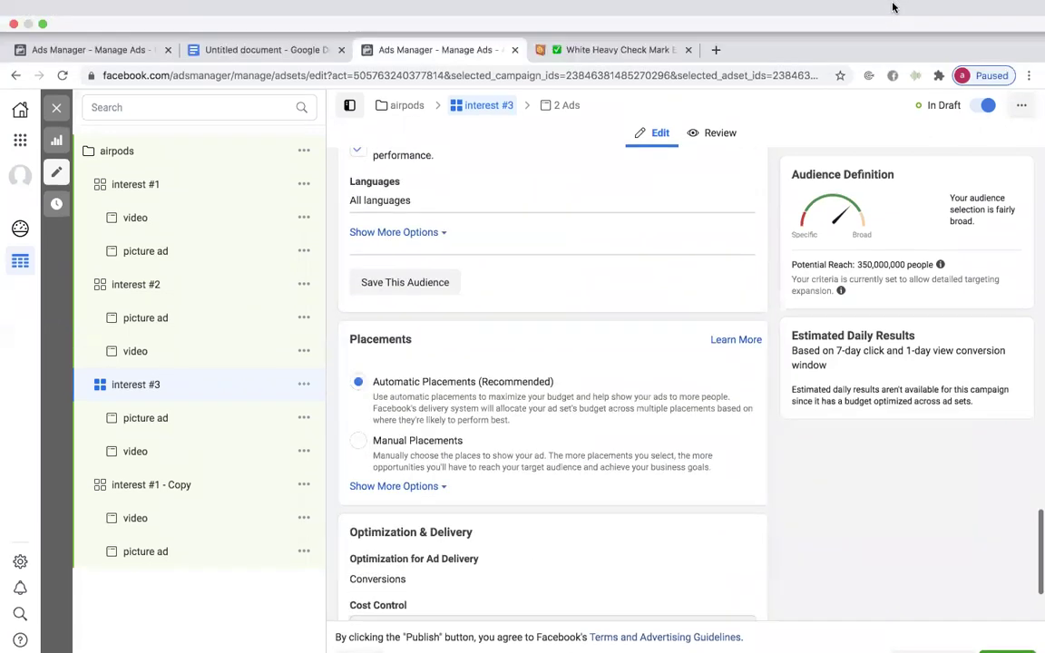
scroll(780, 422, "down", 2)
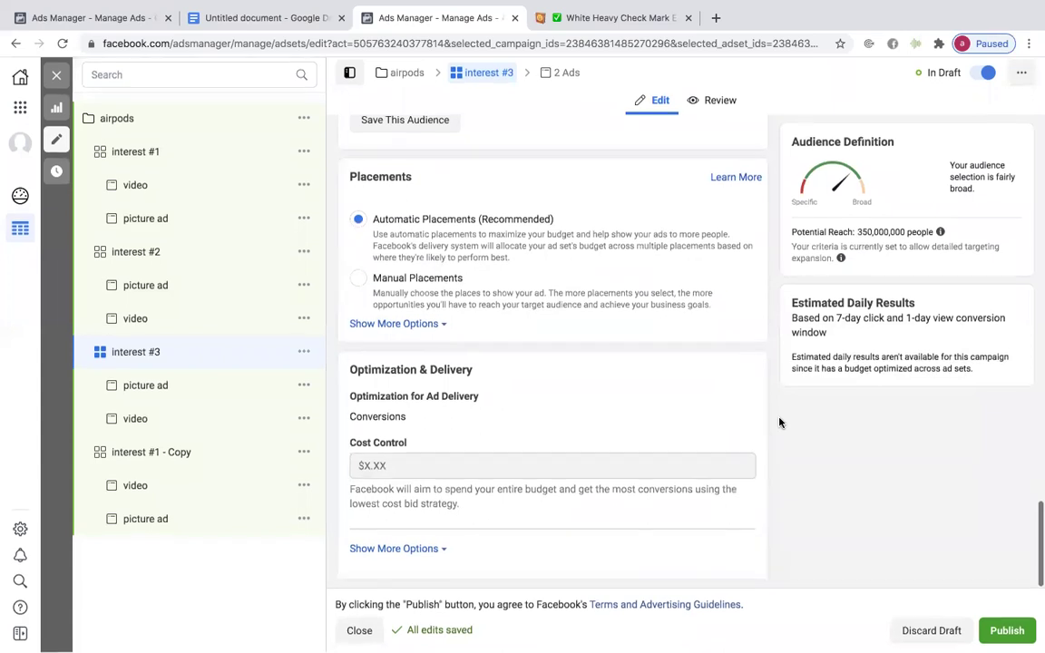
scroll(590, 311, "up", 3)
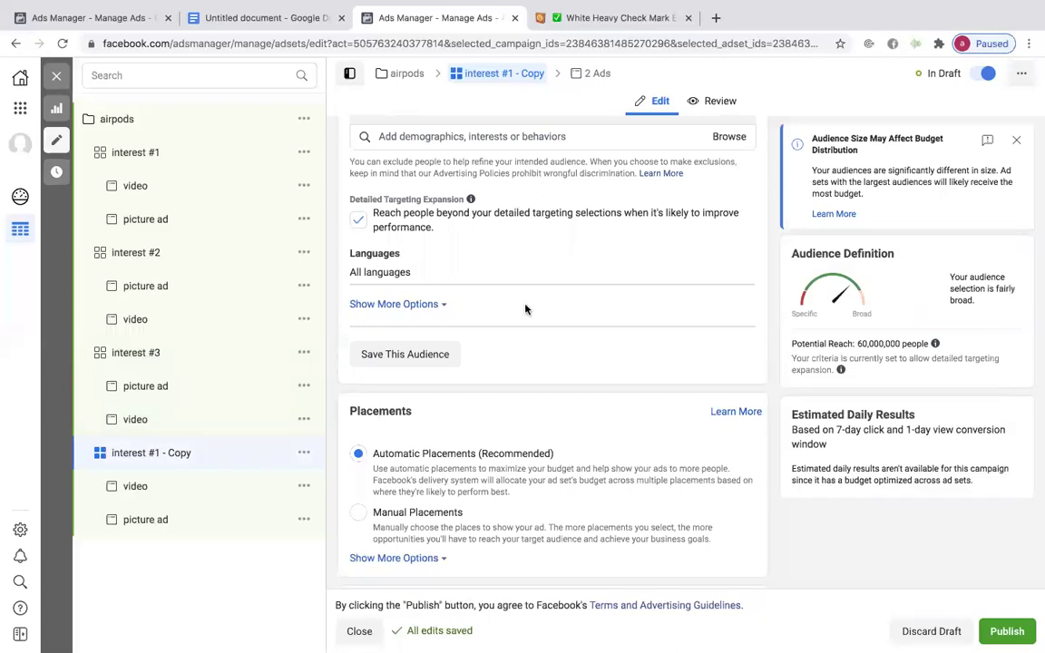
scroll(524, 309, "up", 10)
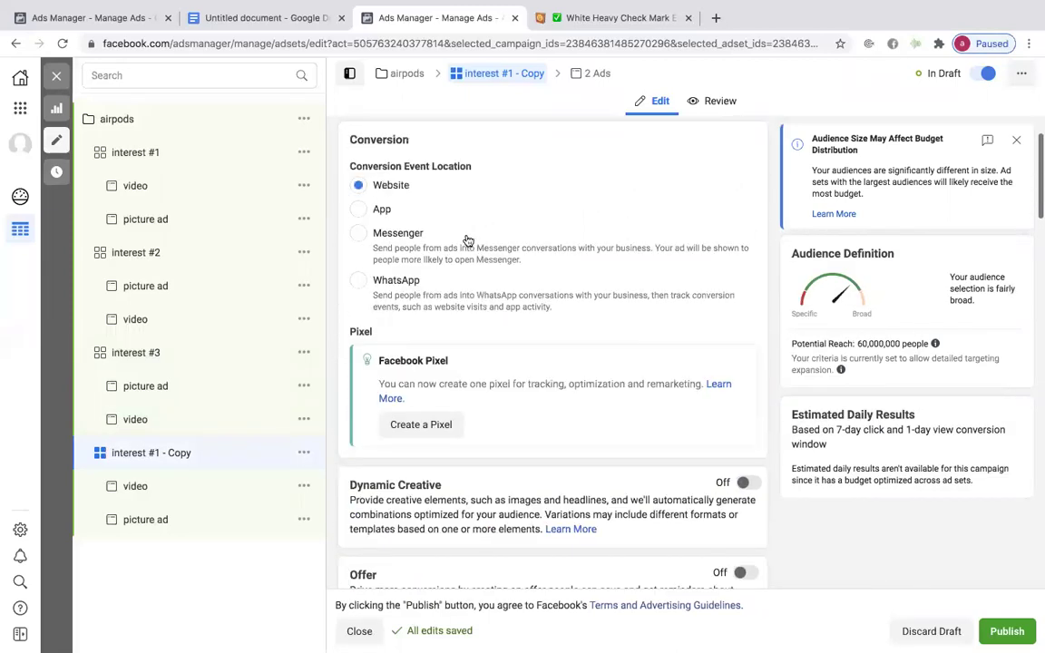
left_click_drag(441, 178, 410, 178)
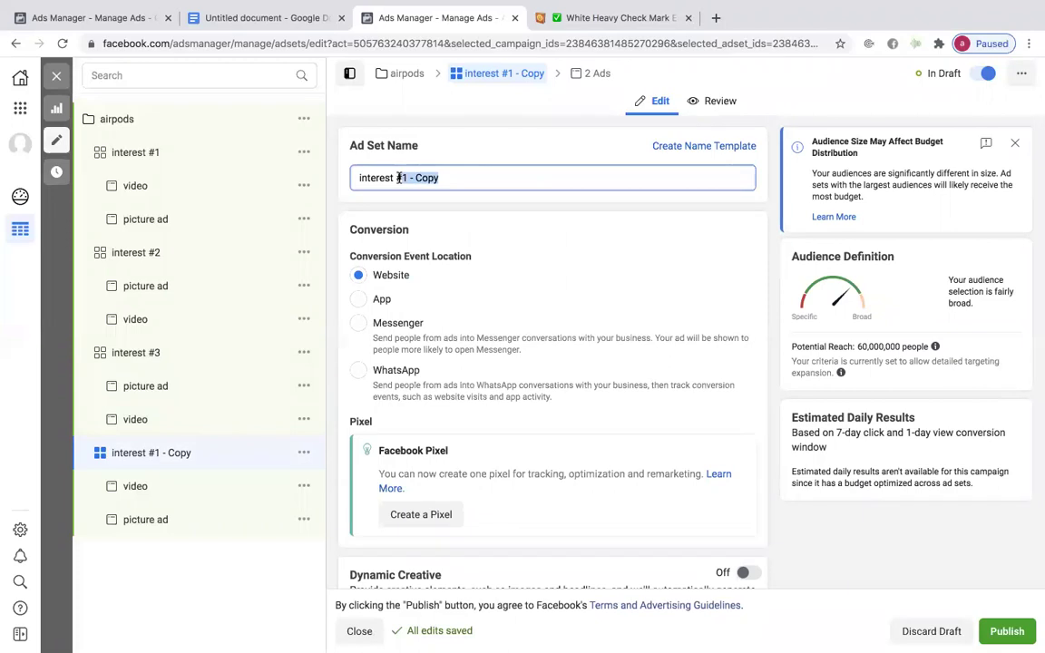
type("4")
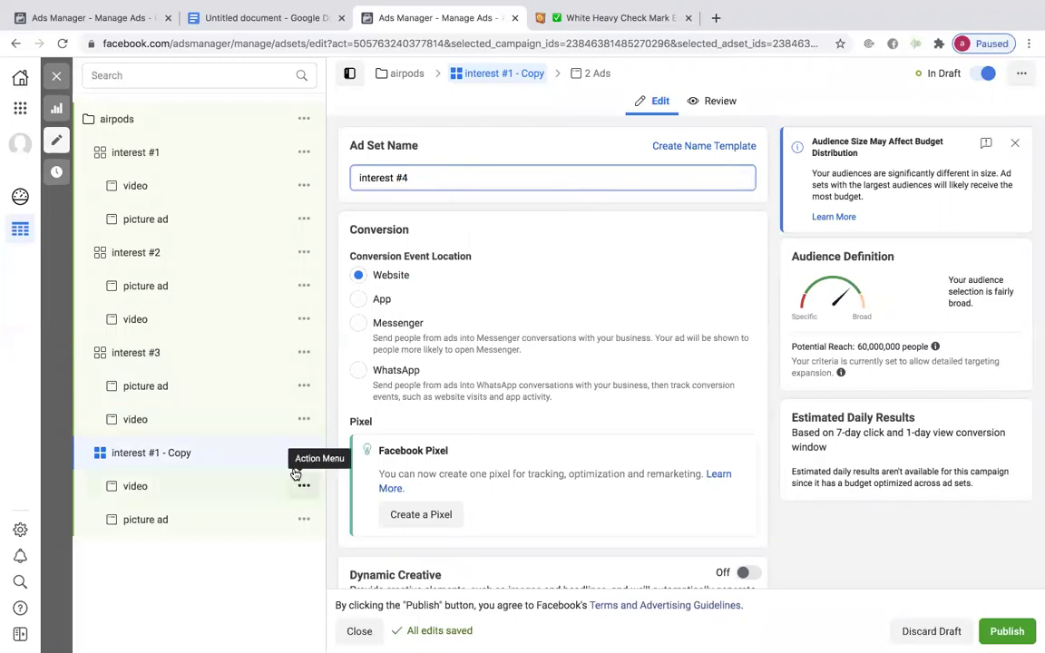
Step: Remove the Hip hop music and Coachella Valley Music and Arts Festival interests from the detailed targeting of the "interest #4" ad set
scroll(411, 431, "down", 10)
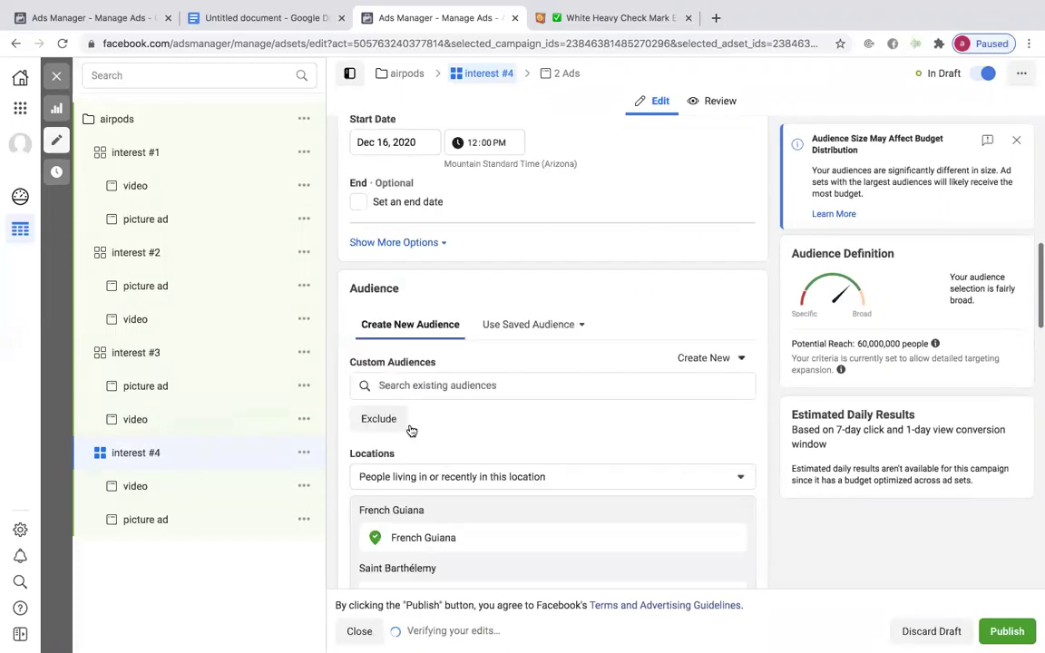
scroll(532, 530, "down", 5)
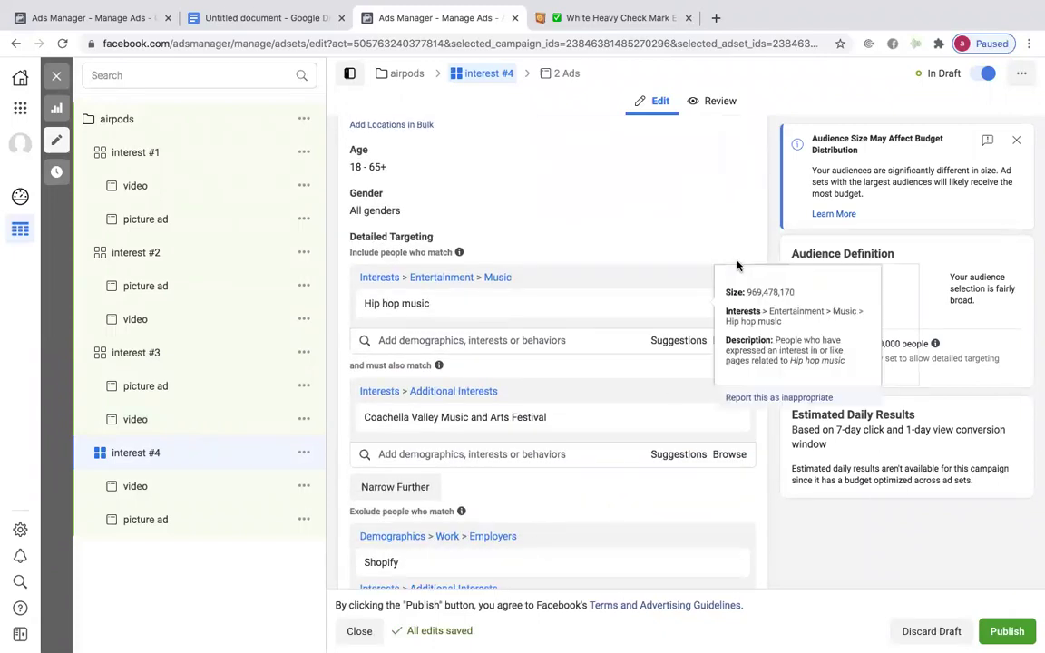
left_click(731, 283)
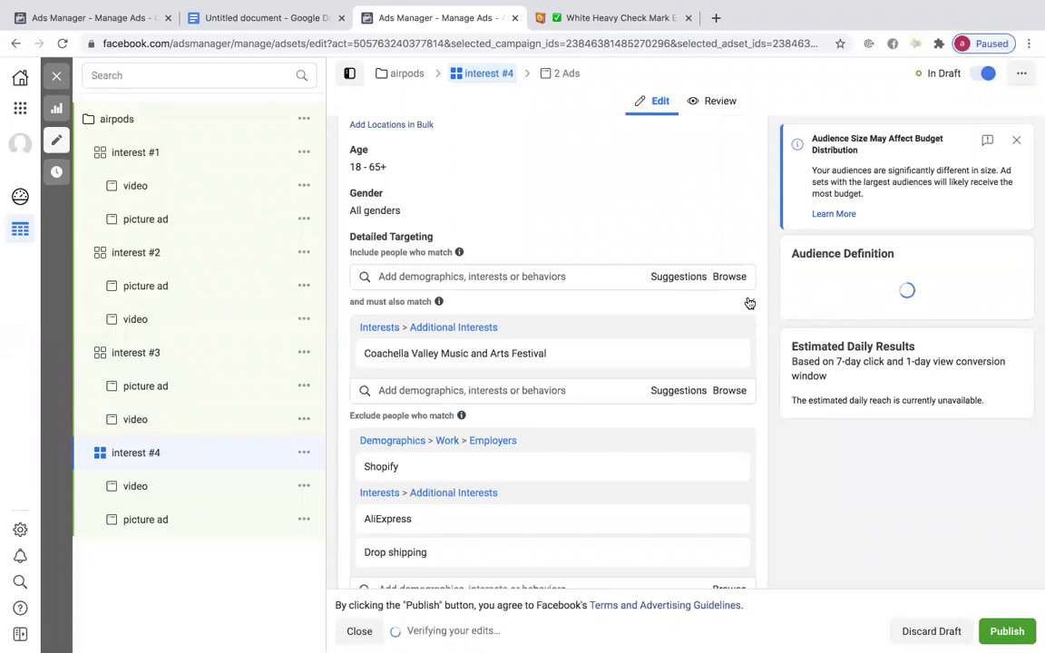
left_click(748, 303)
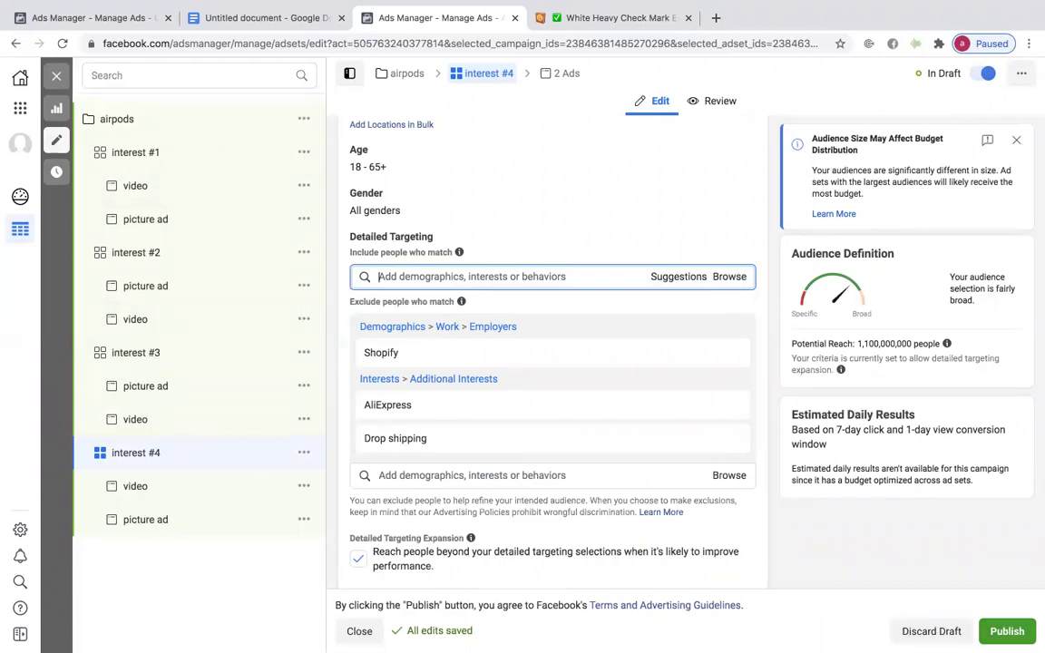
Step: Start publishing the drafts, accept United States, US Dollars and America/Phoenix for the ad account, and dismiss the payment information form
left_click(1007, 631)
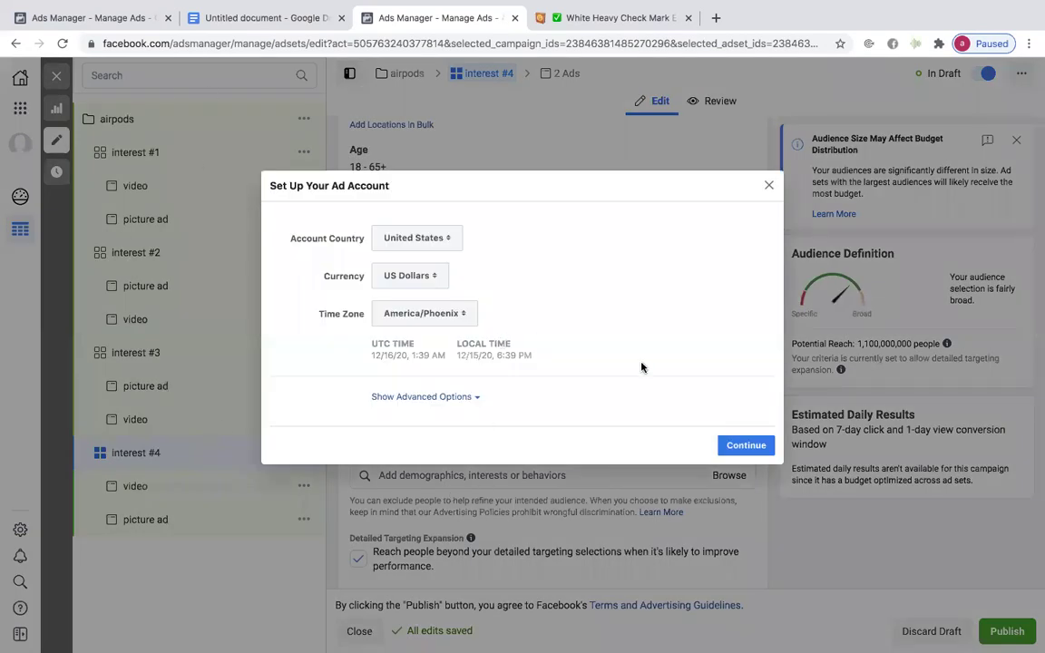
left_click(740, 448)
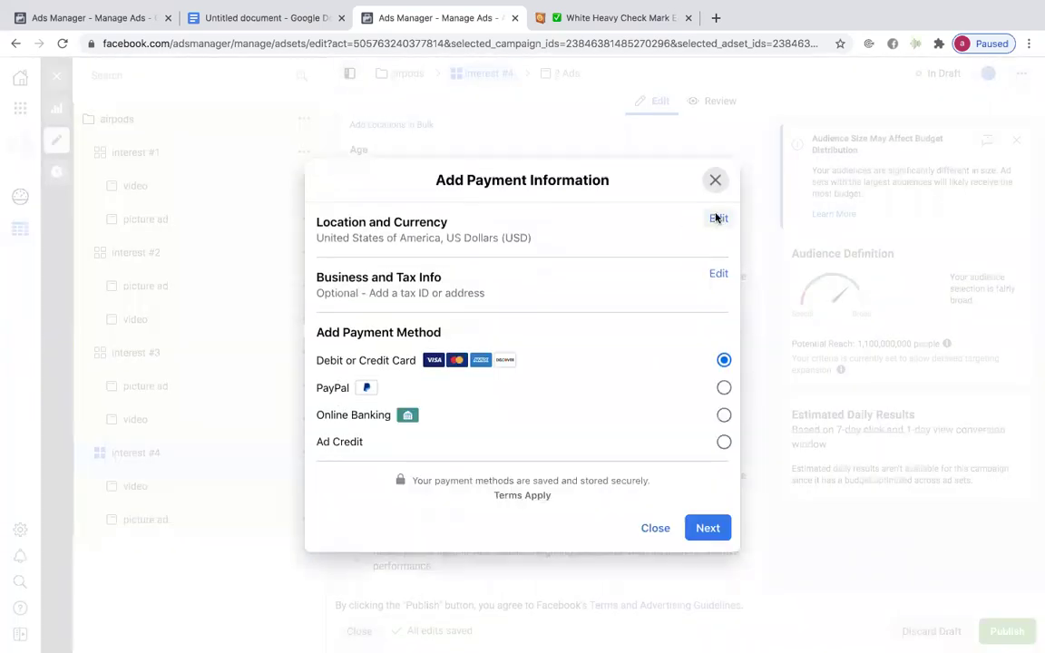
left_click(716, 180)
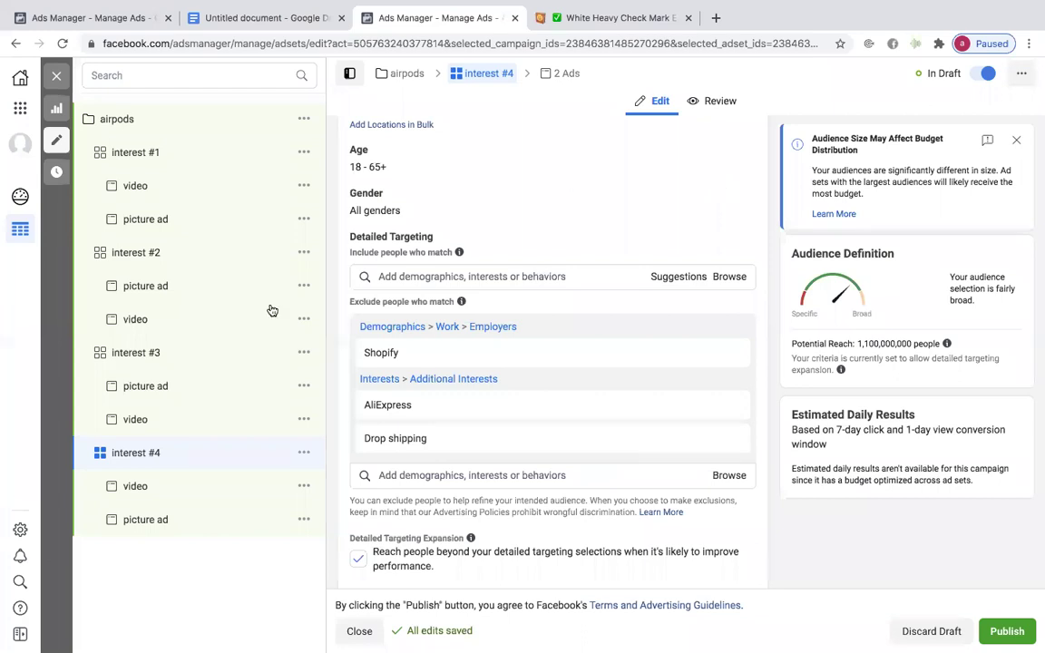
Step: Create a new campaign with the Conversions objective from the Campaigns page in the other Ads Manager tab
left_click(159, 124)
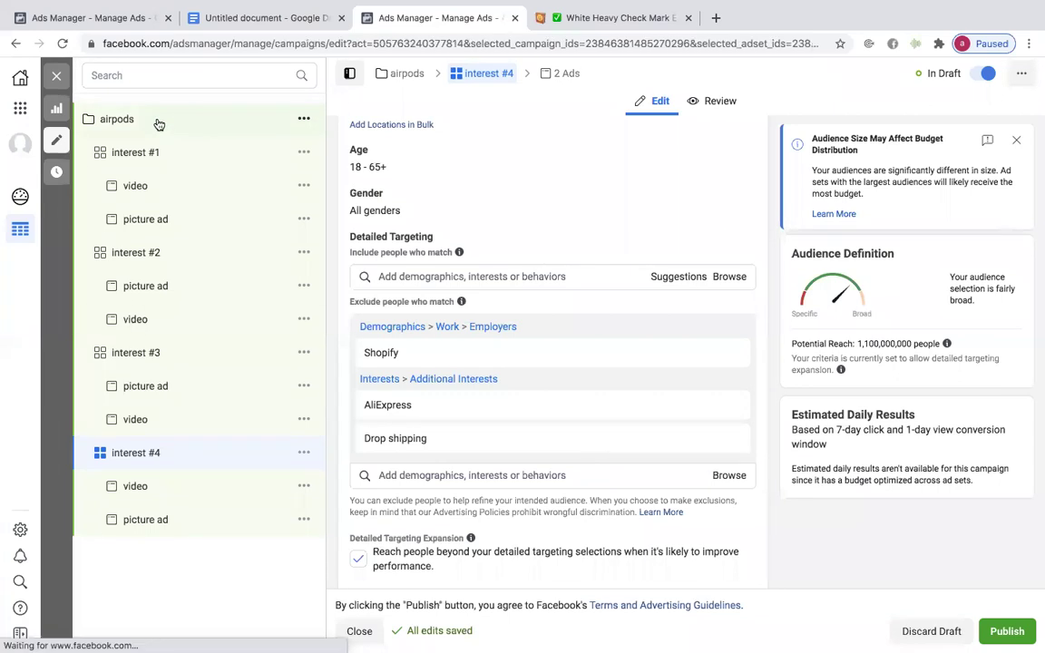
left_click(134, 20)
left_click(92, 286)
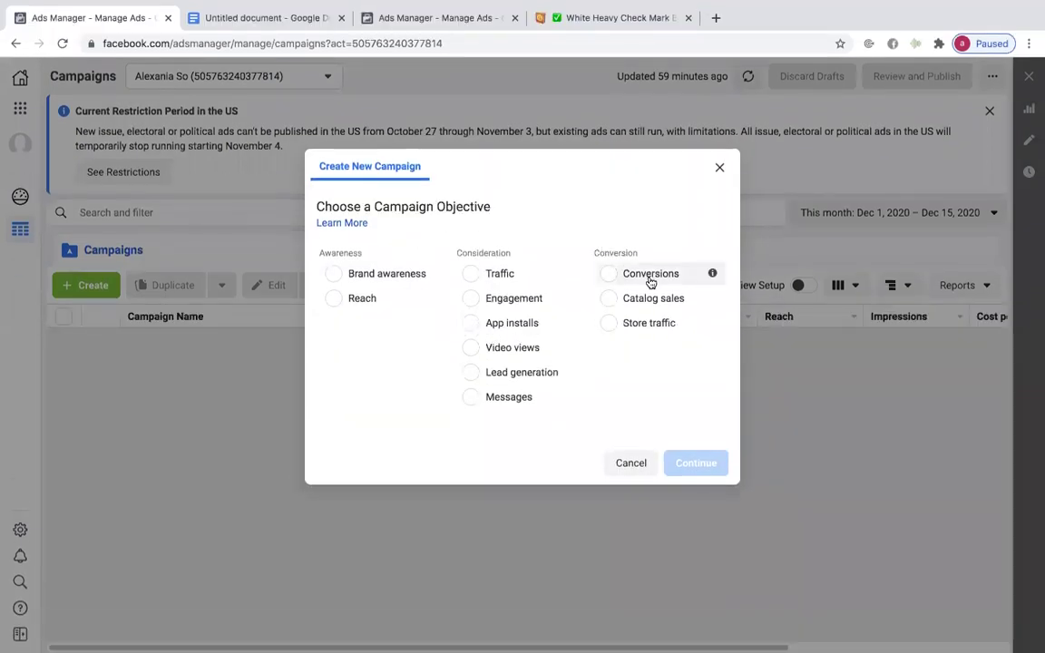
left_click(650, 275)
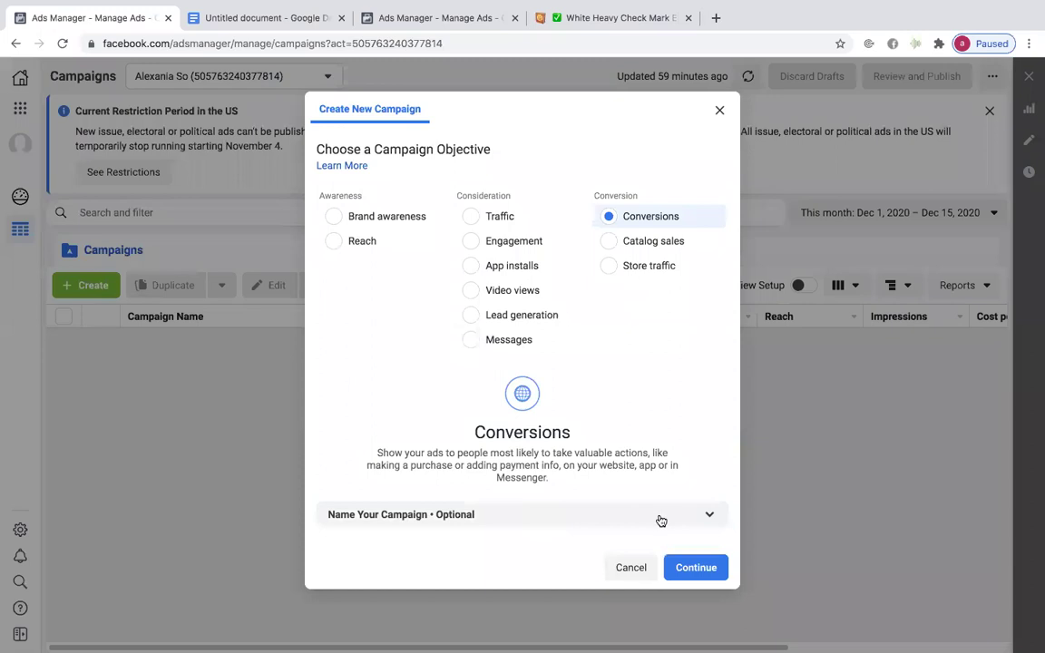
left_click(693, 569)
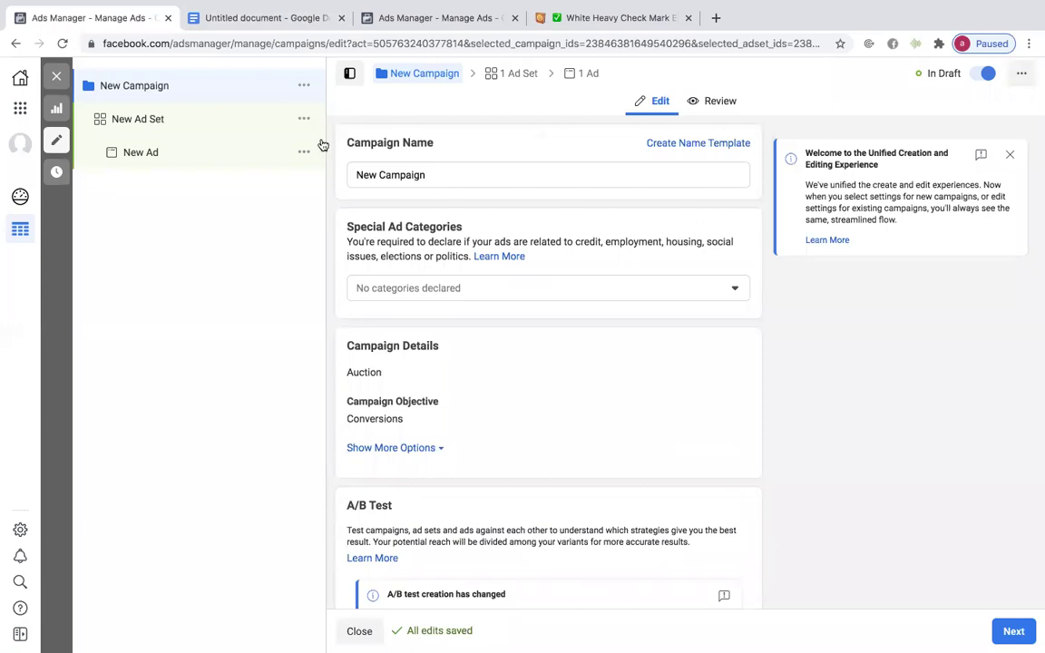
scroll(613, 285, "down", 3)
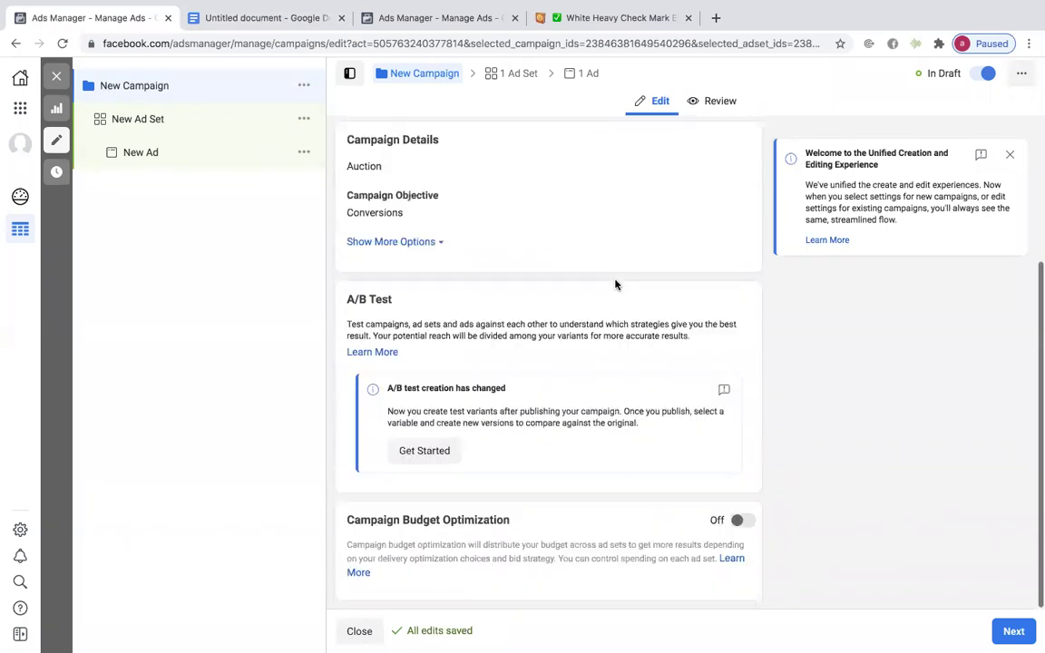
scroll(508, 273, "up", 3)
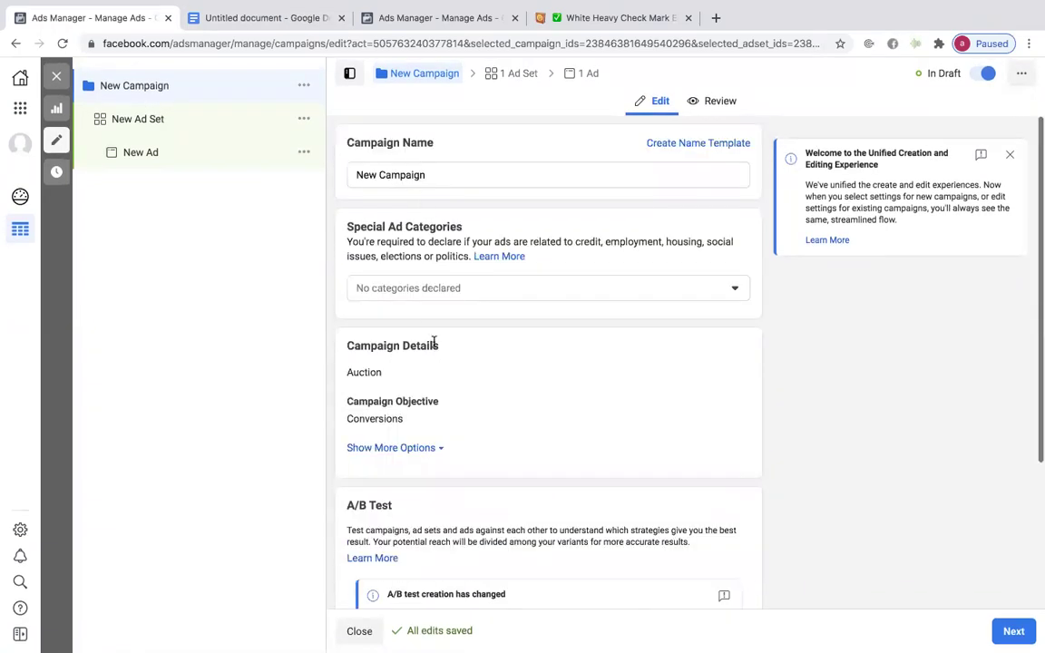
Step: Turn on Campaign Budget Optimization for the new campaign and set its daily budget to $50.00
scroll(433, 345, "down", 3)
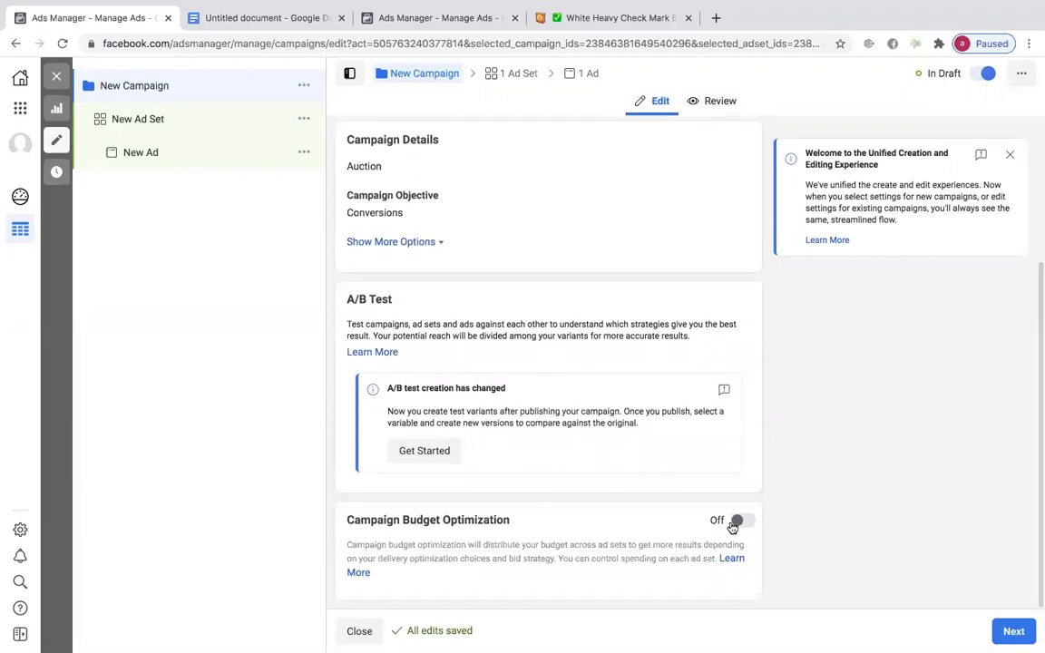
left_click(733, 525)
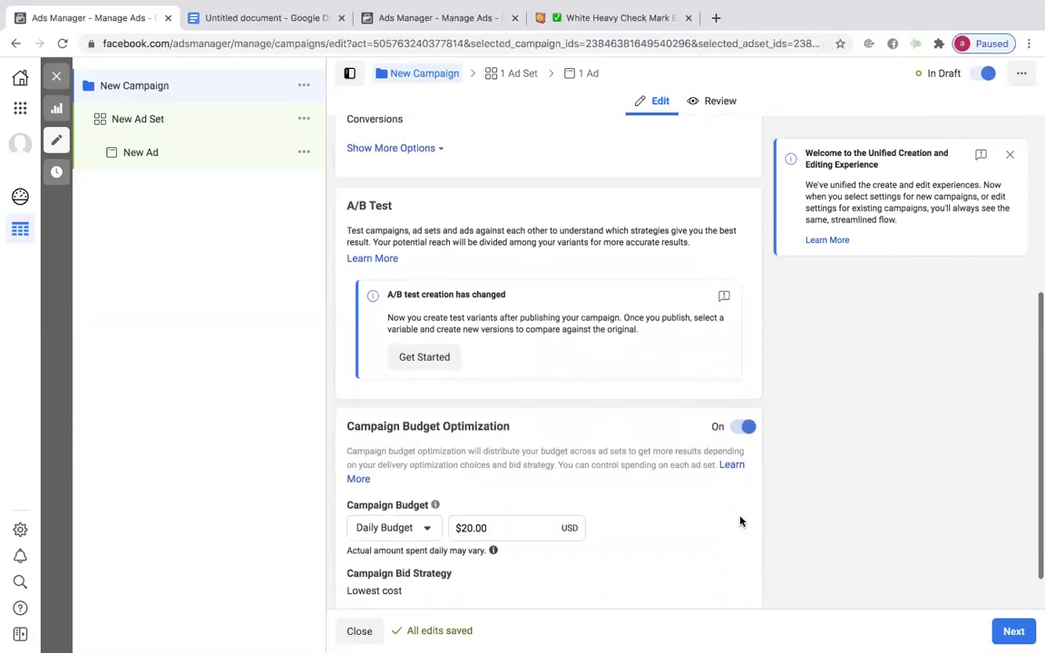
scroll(540, 521, "down", 1)
mouse_move(490, 501)
left_click(466, 485)
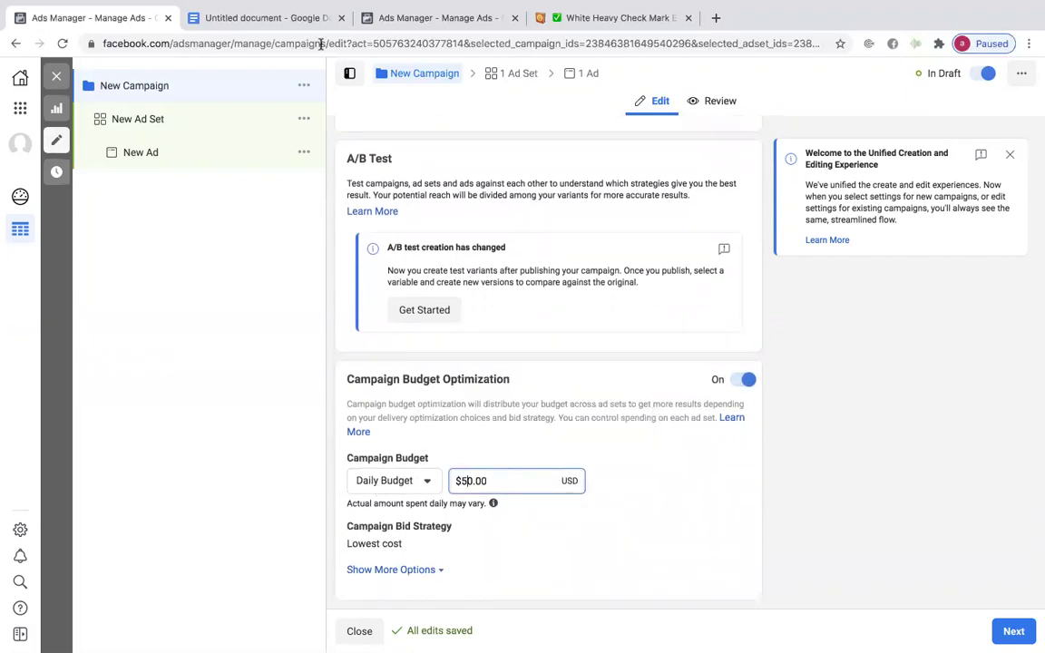
Step: Review the ad preparation notes in the Google Docs document and the airpods campaign's structure in the other Ads Manager tab
left_click(311, 18)
scroll(614, 368, "up", 3)
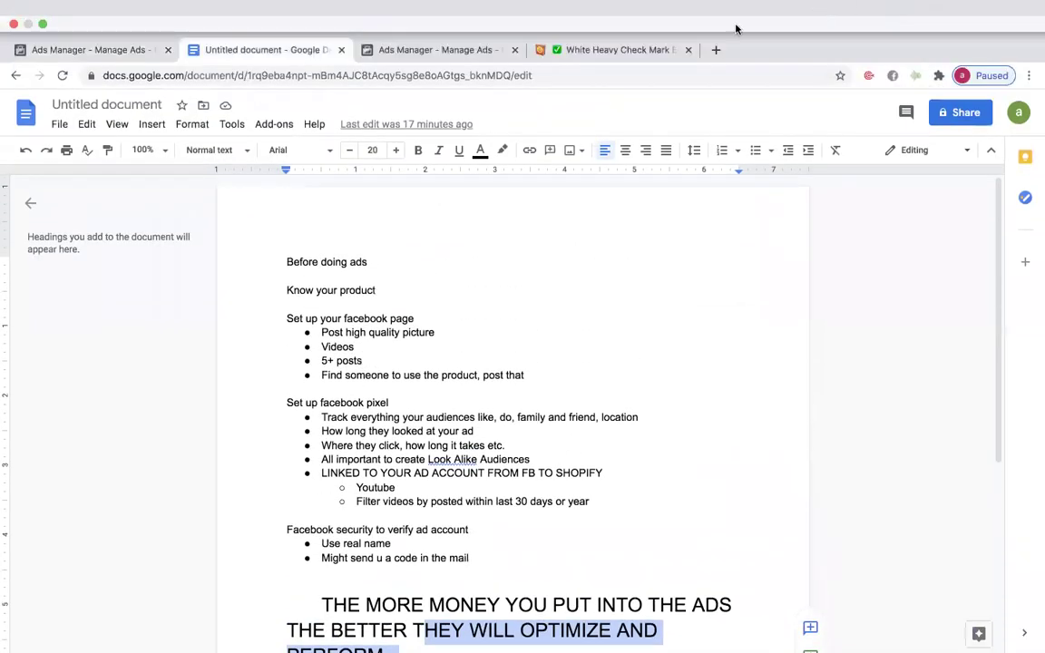
scroll(616, 273, "down", 3)
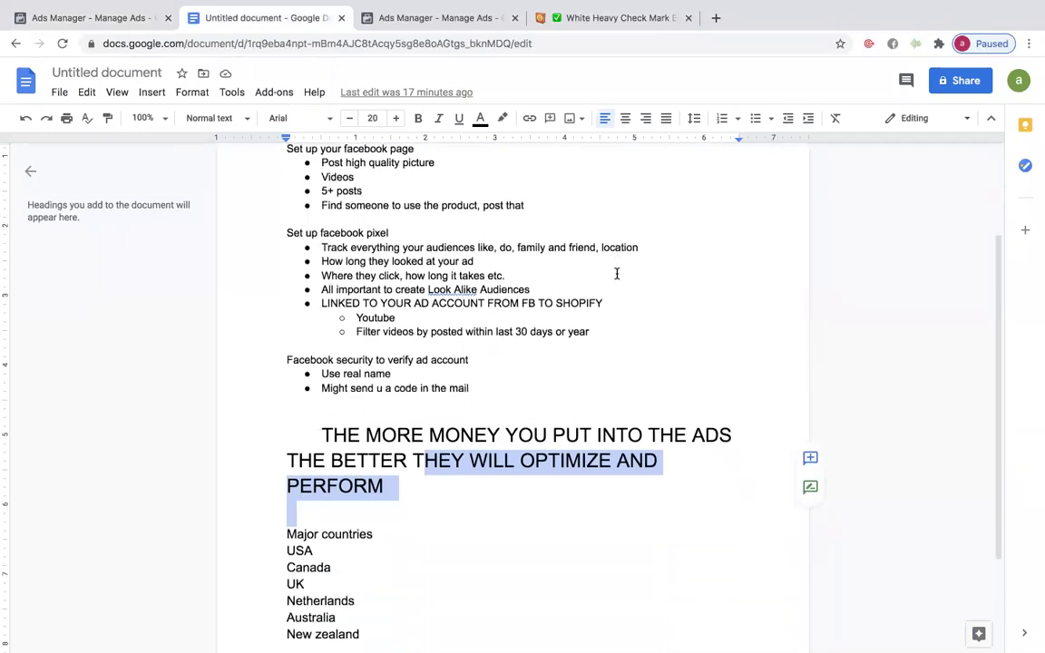
left_click(653, 283)
scroll(653, 315, "up", 2)
scroll(652, 315, "up", 1)
left_click(577, 528)
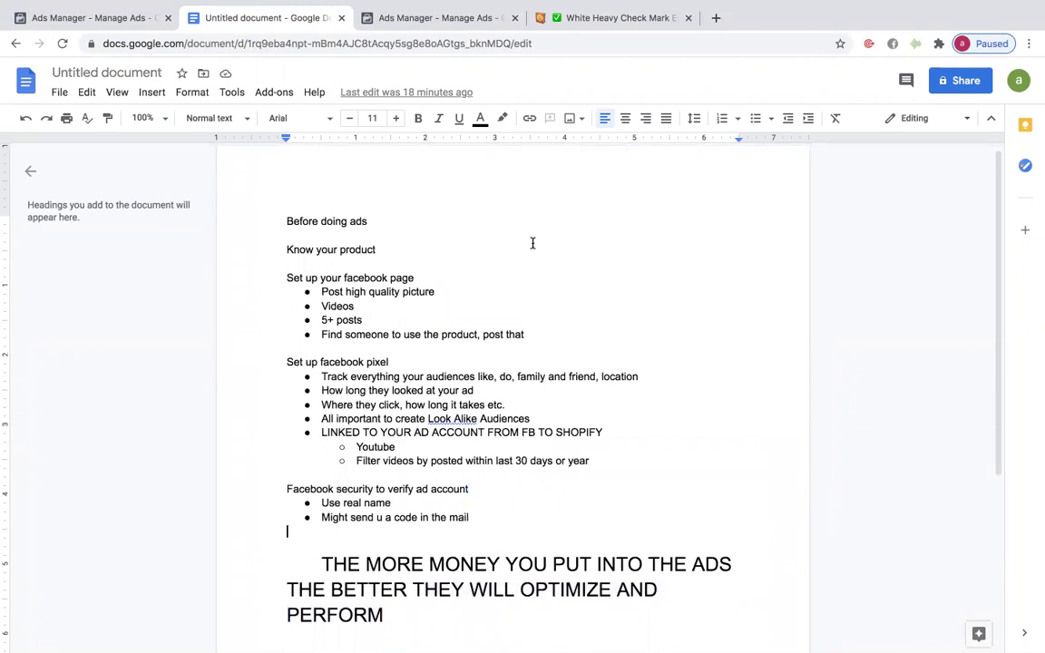
mouse_move(418, 22)
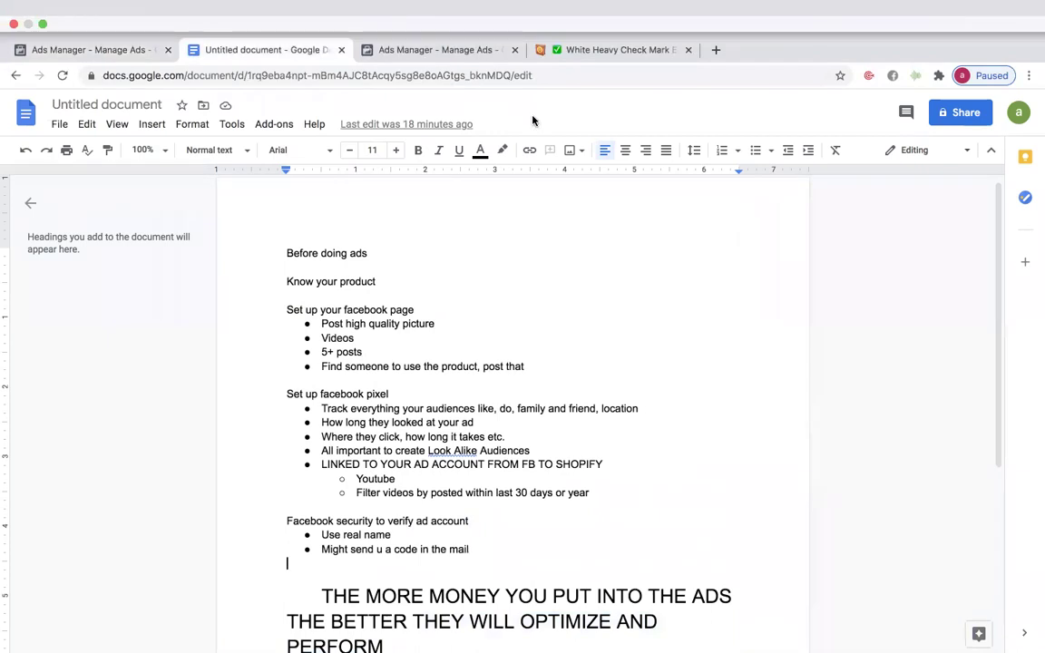
left_click(421, 17)
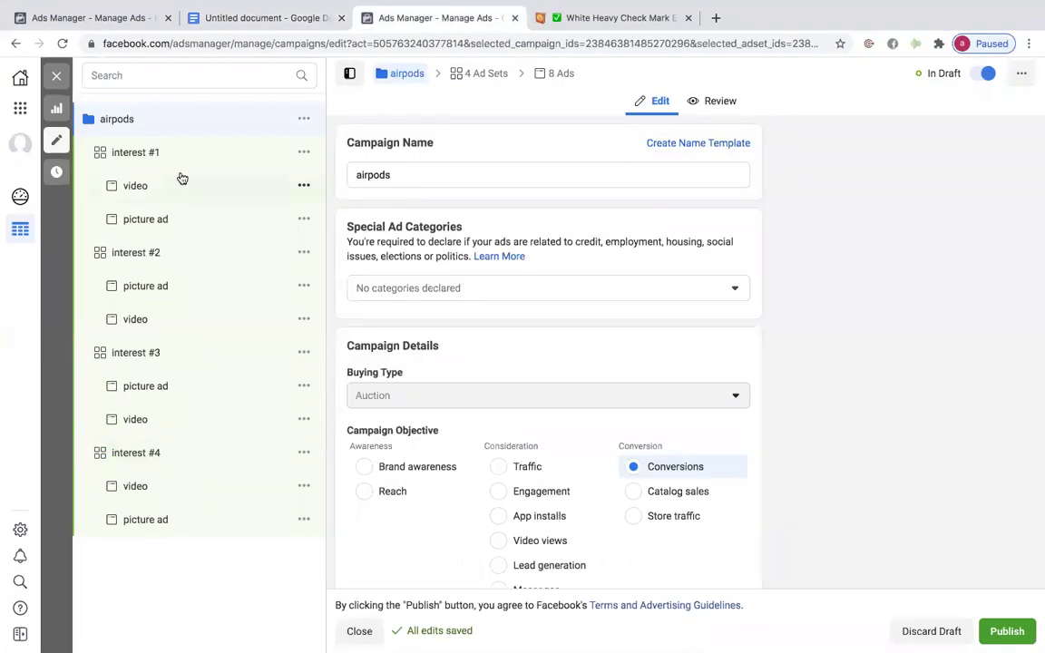
Step: Return to the new campaign and look through the settings of its ad set and its ad
left_click(101, 18)
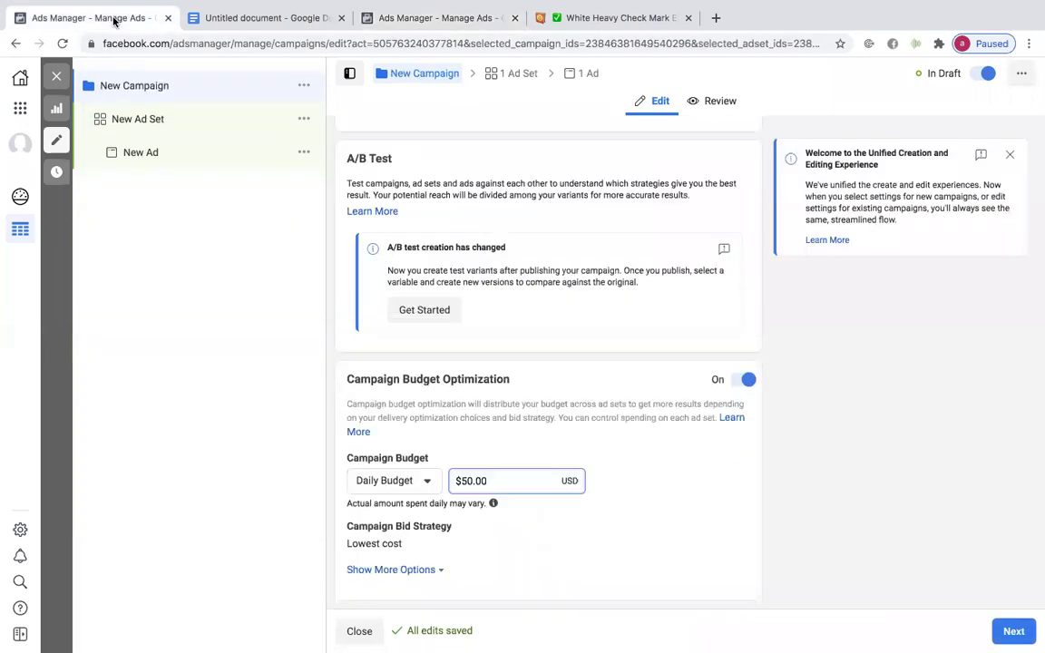
left_click(132, 119)
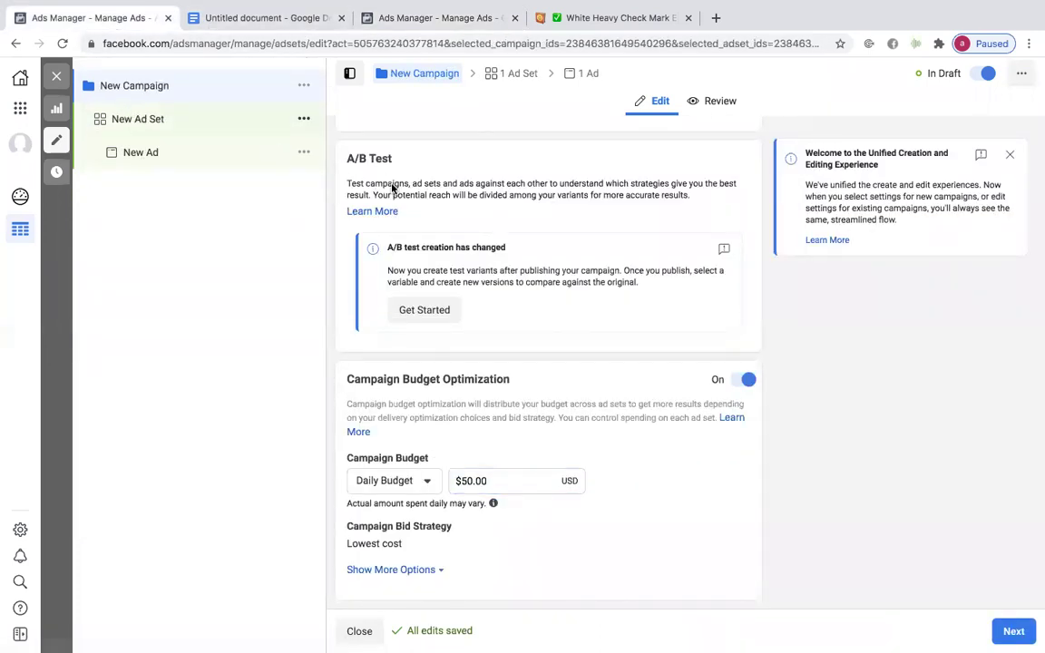
scroll(497, 315, "down", 15)
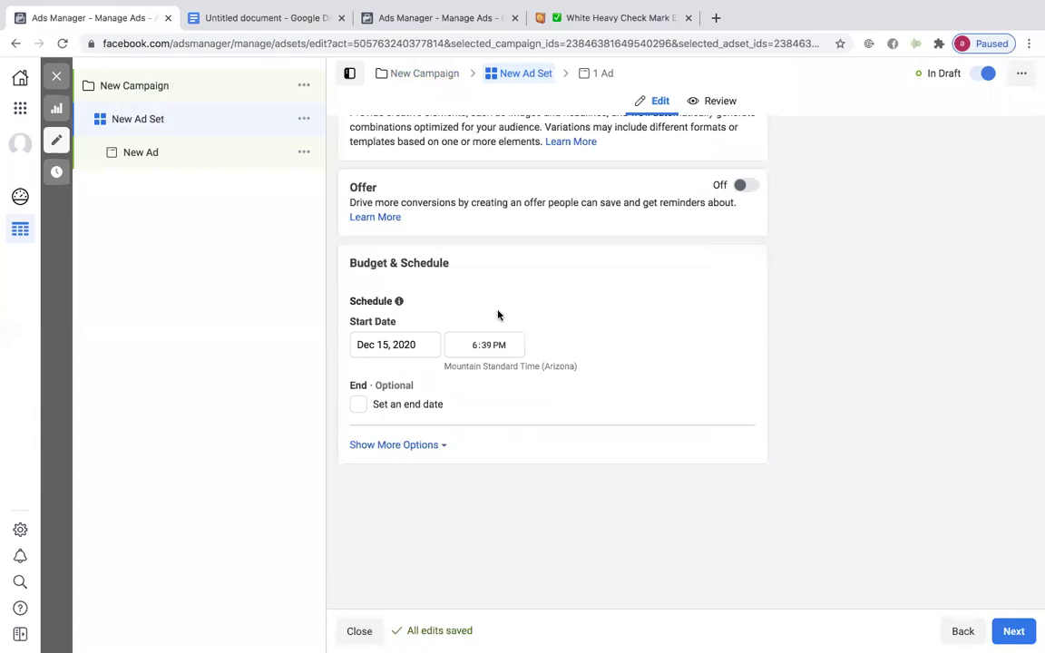
scroll(436, 328, "down", 5)
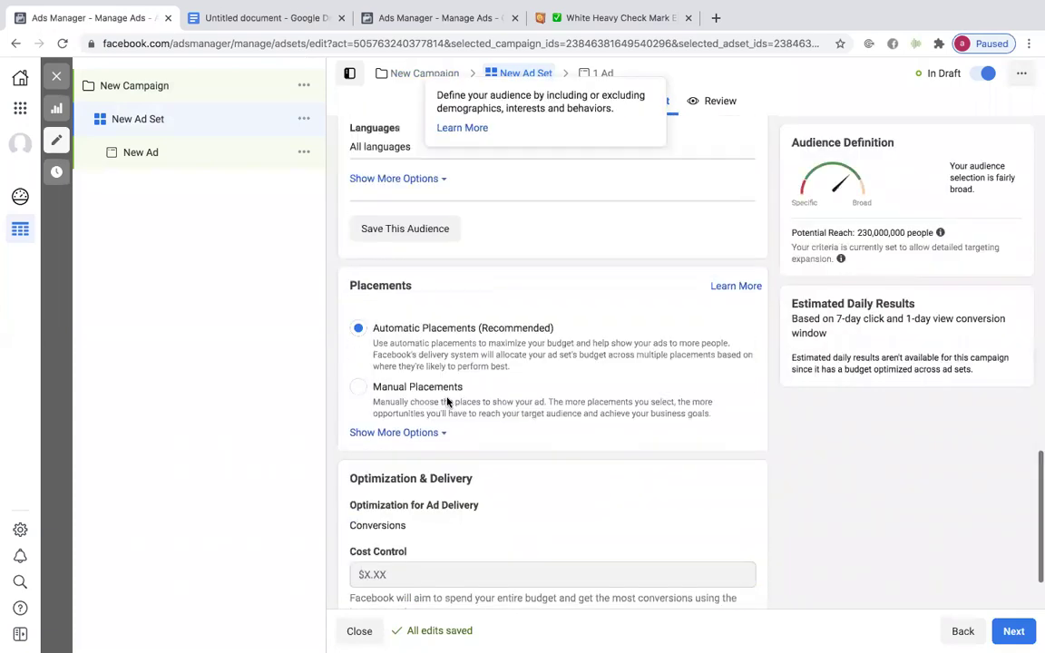
left_click(244, 151)
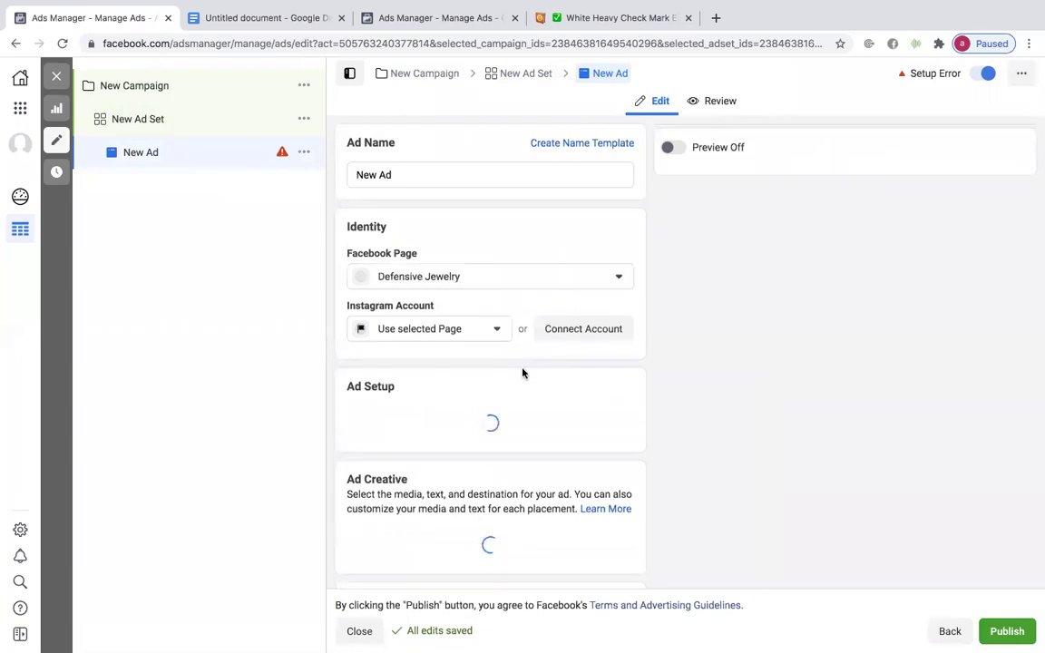
scroll(522, 373, "down", 8)
scroll(523, 371, "down", 10)
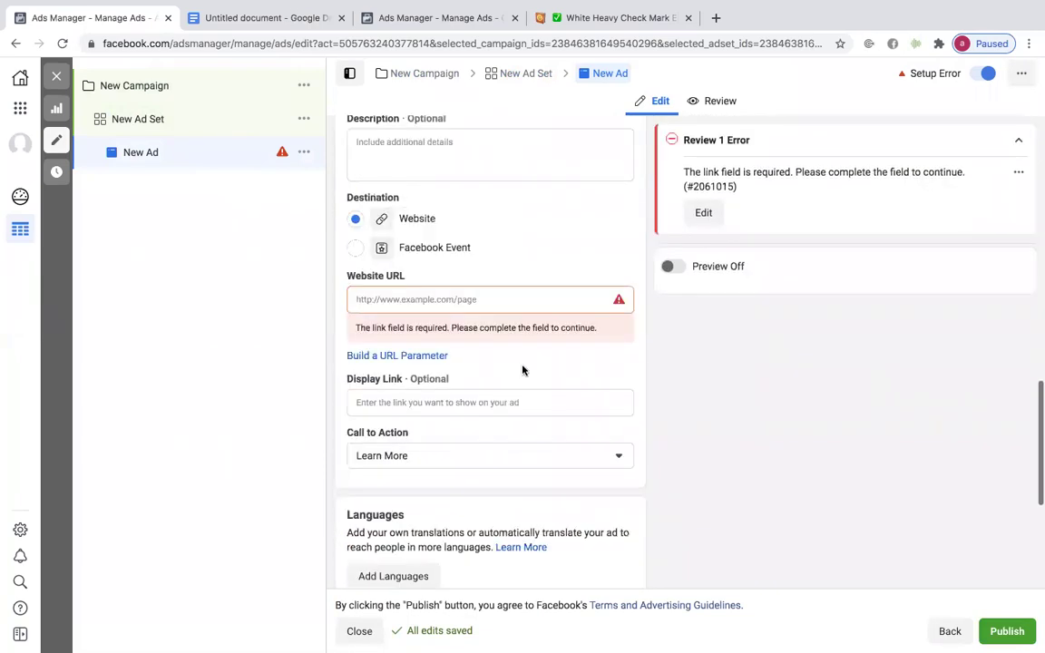
scroll(523, 364, "up", 10)
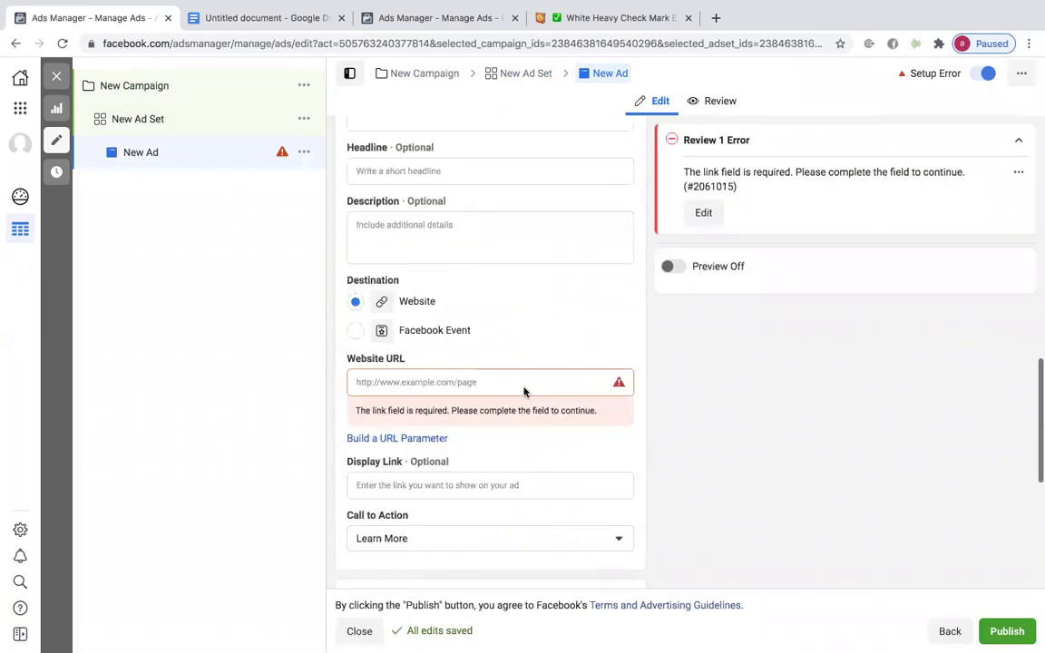
scroll(475, 526, "up", 5)
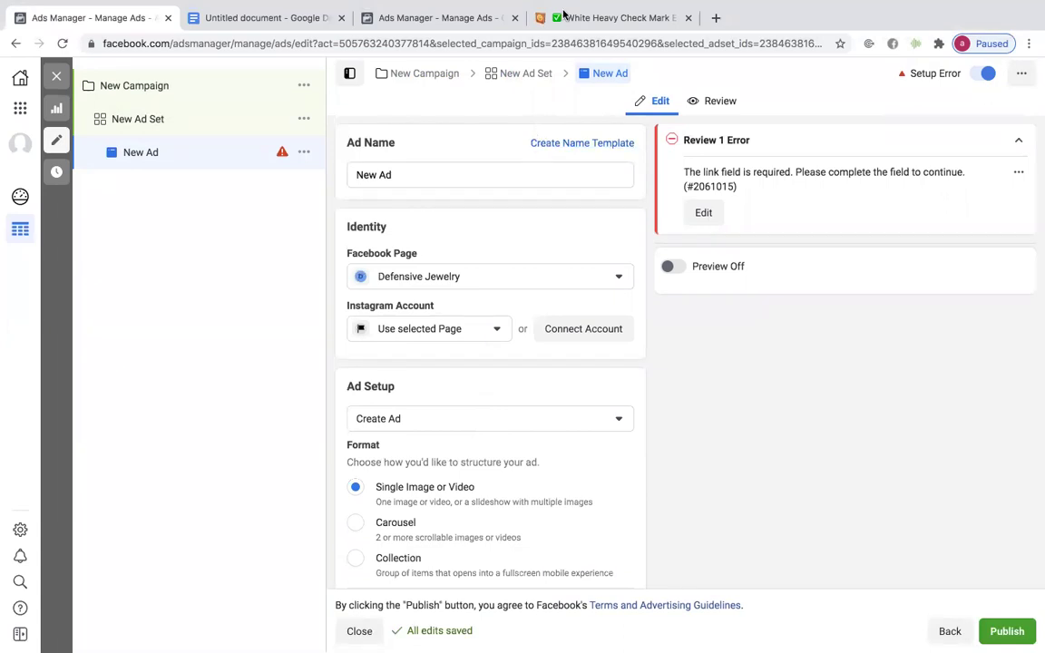
mouse_move(581, 8)
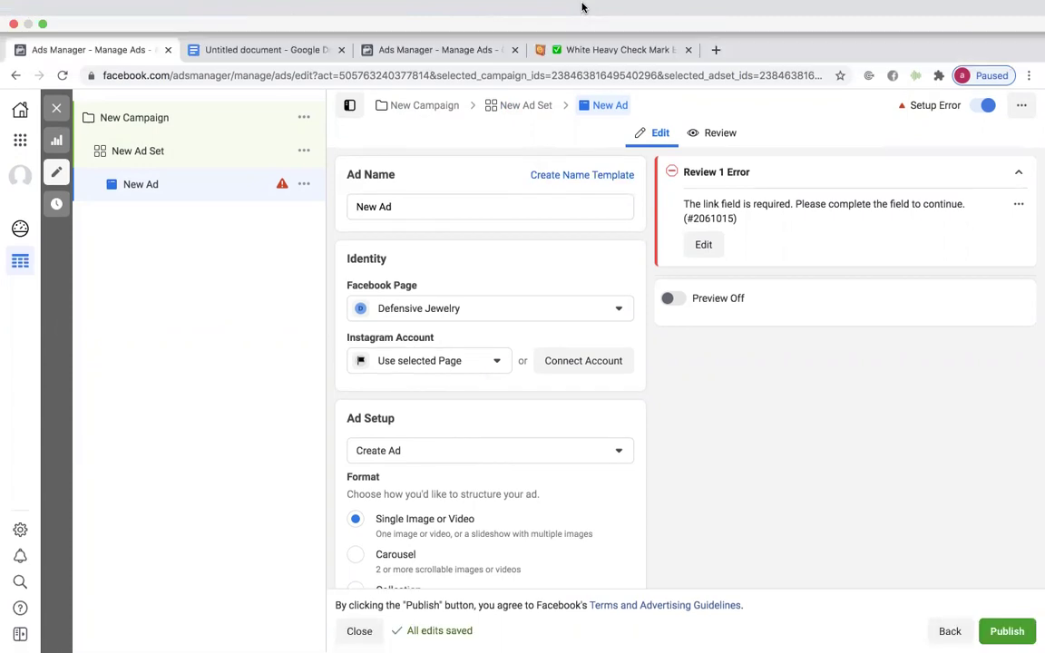